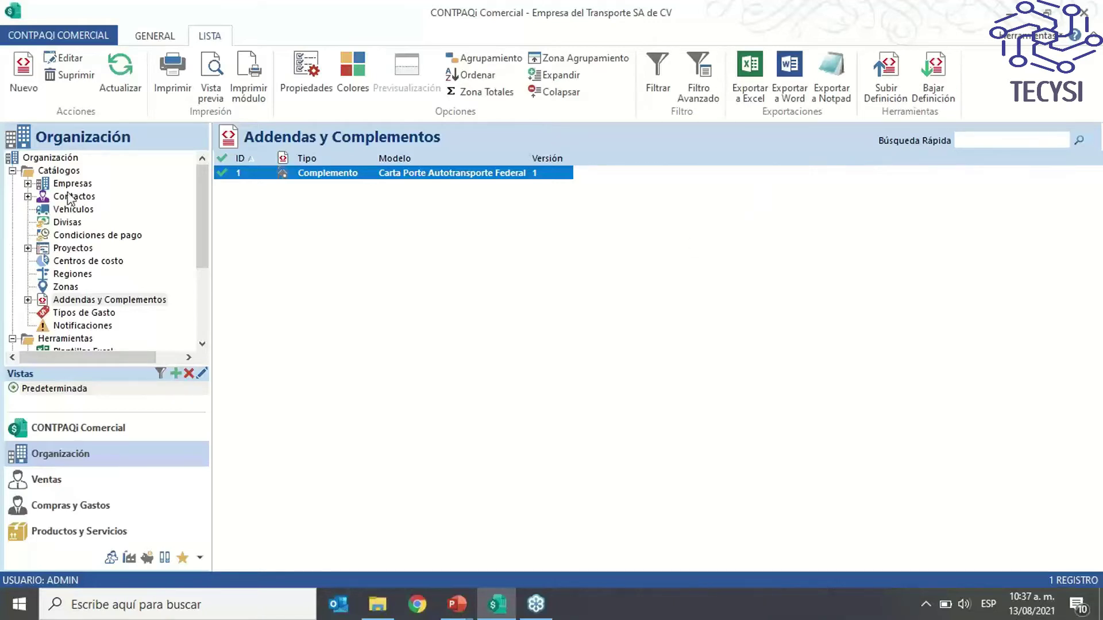
# Open the Empresas catalog under Organización, narrow the Razón Social column and go through the registered companies
pyautogui.click(86, 184)
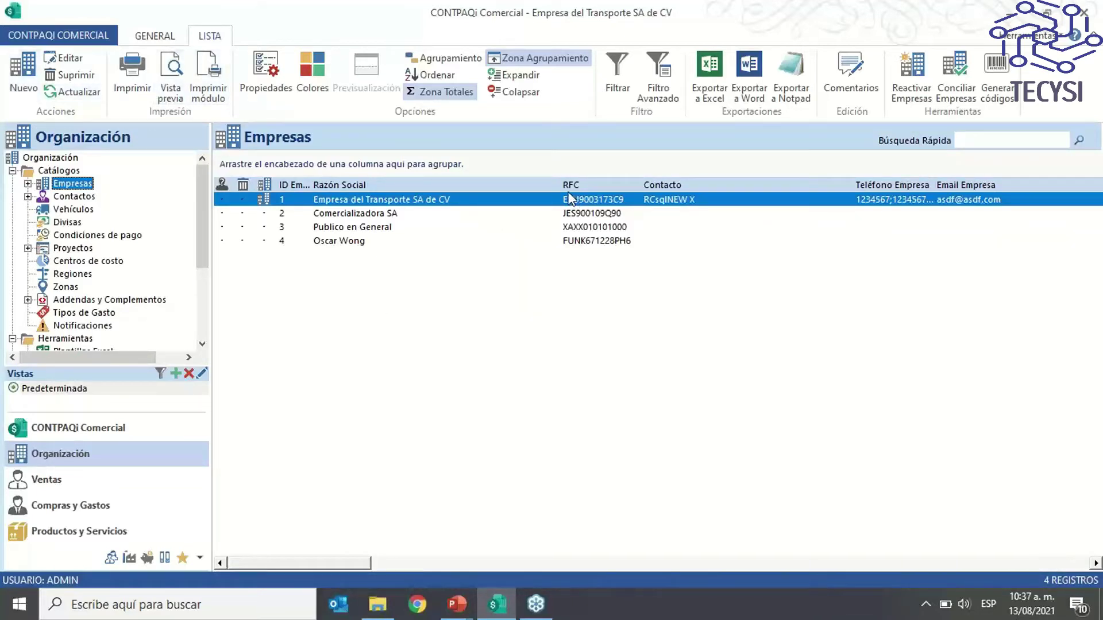
pyautogui.moveTo(560, 187); pyautogui.dragTo(513, 187)
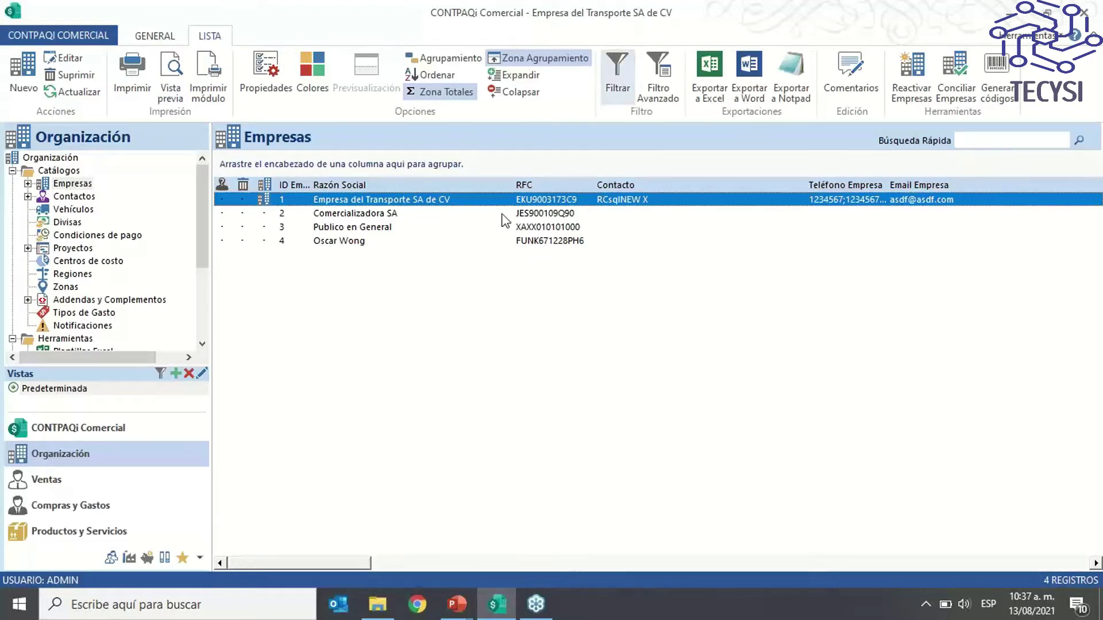
pyautogui.click(359, 216)
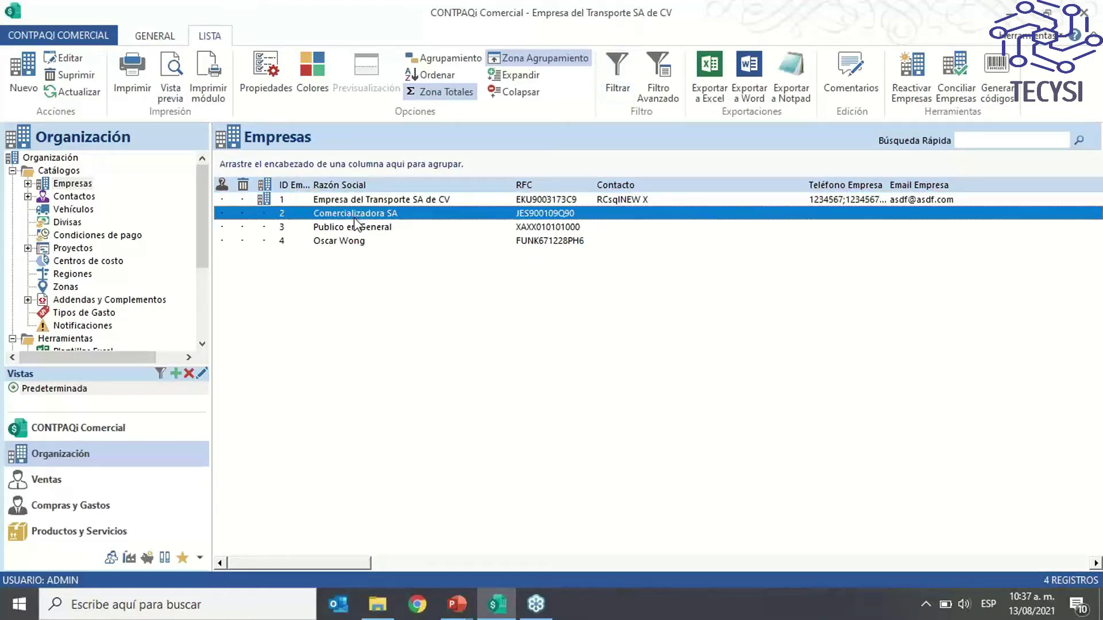
pyautogui.click(375, 231)
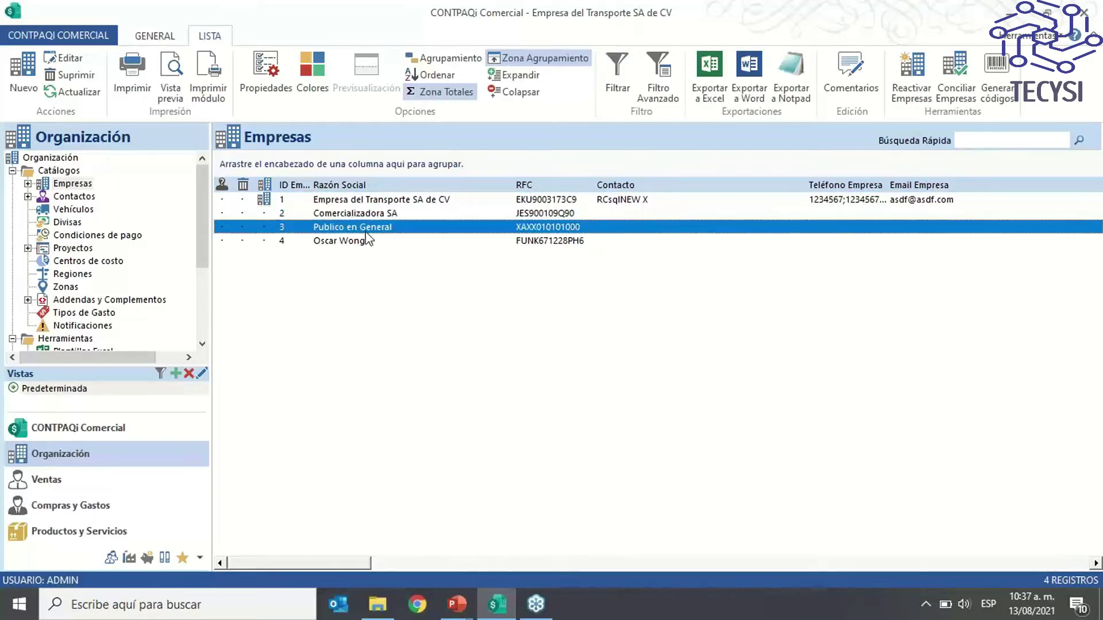
pyautogui.click(353, 242)
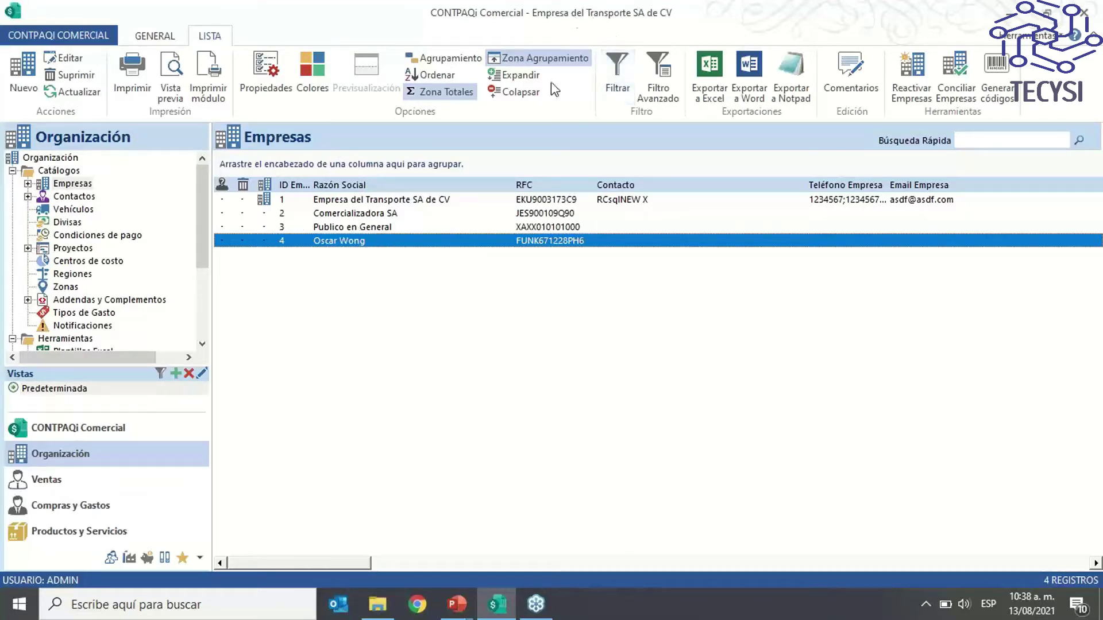
# Review the general data of the customer Comercializadora SA from the Clientes catalog in Ventas, then put its record away
pyautogui.click(46, 491)
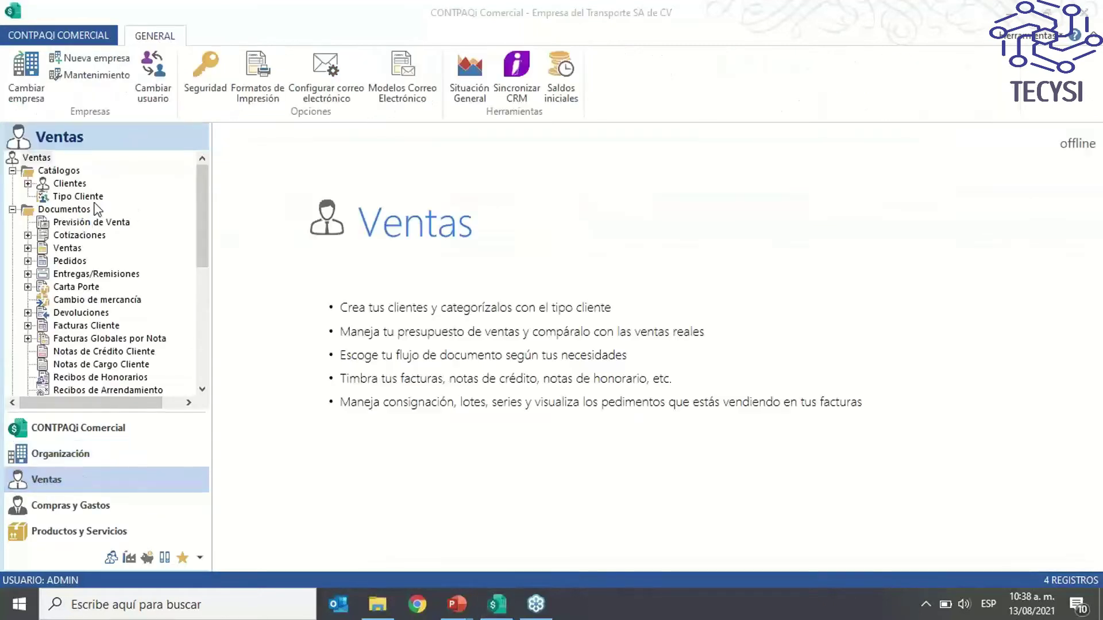
pyautogui.click(72, 183)
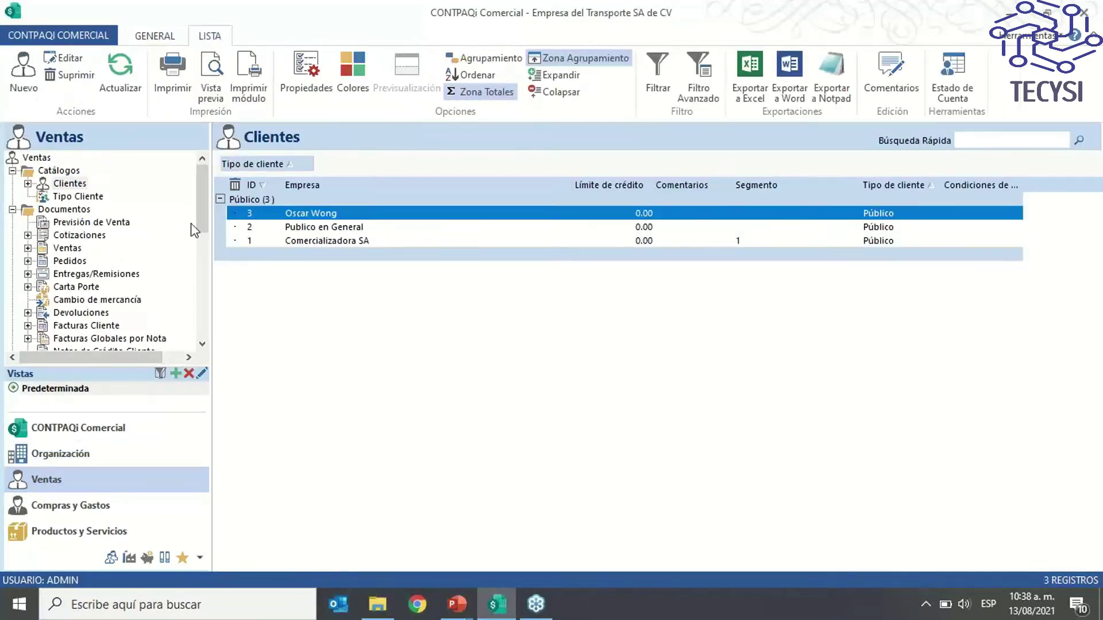
pyautogui.click(324, 244)
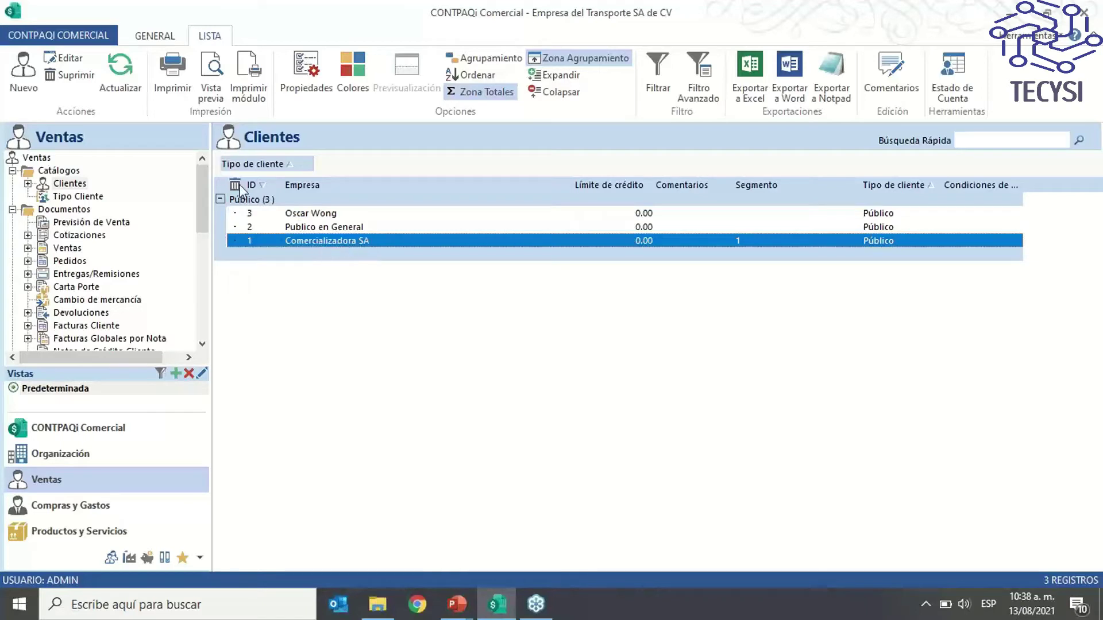
pyautogui.doubleClick(316, 243)
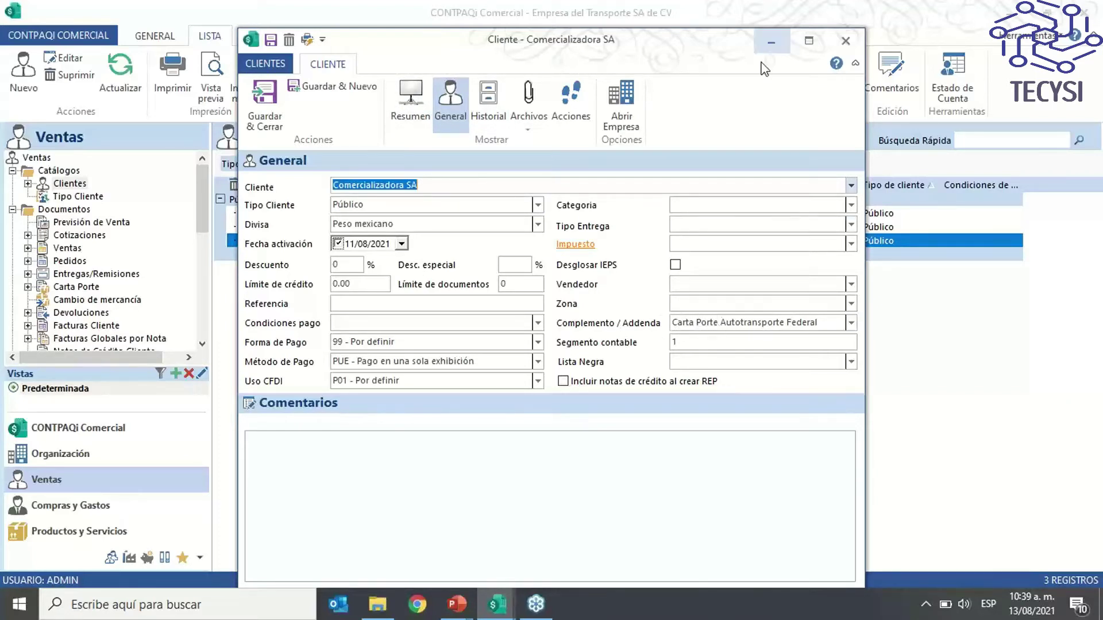
pyautogui.click(772, 38)
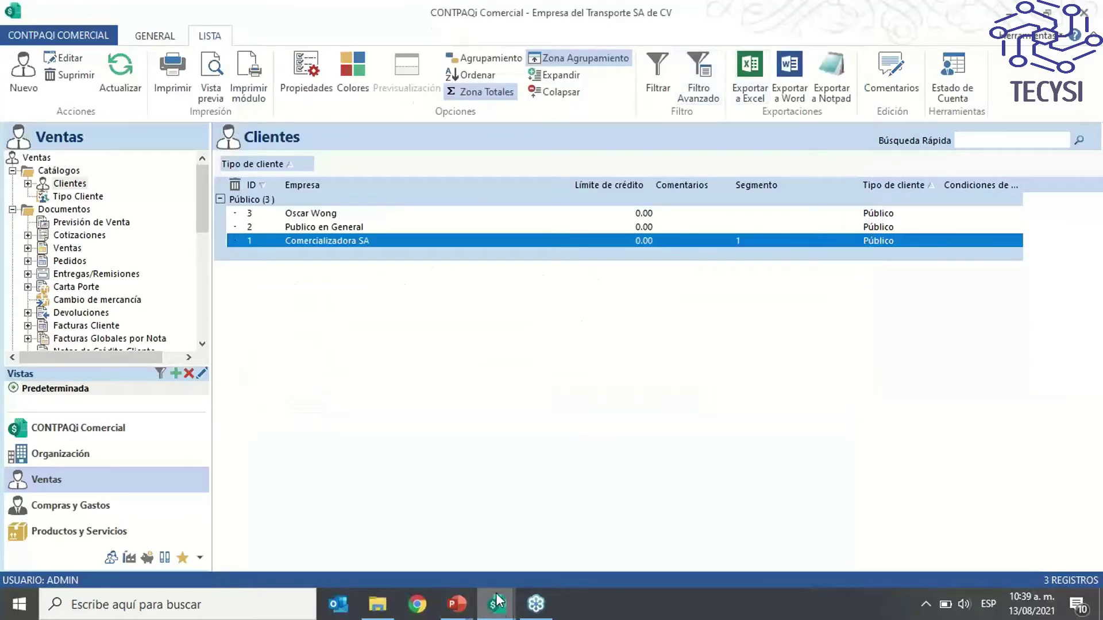
# Switch to the PowerPoint presentation and advance to the slide on registering and configuring products and services
pyautogui.moveTo(456, 604)
pyautogui.click(518, 524)
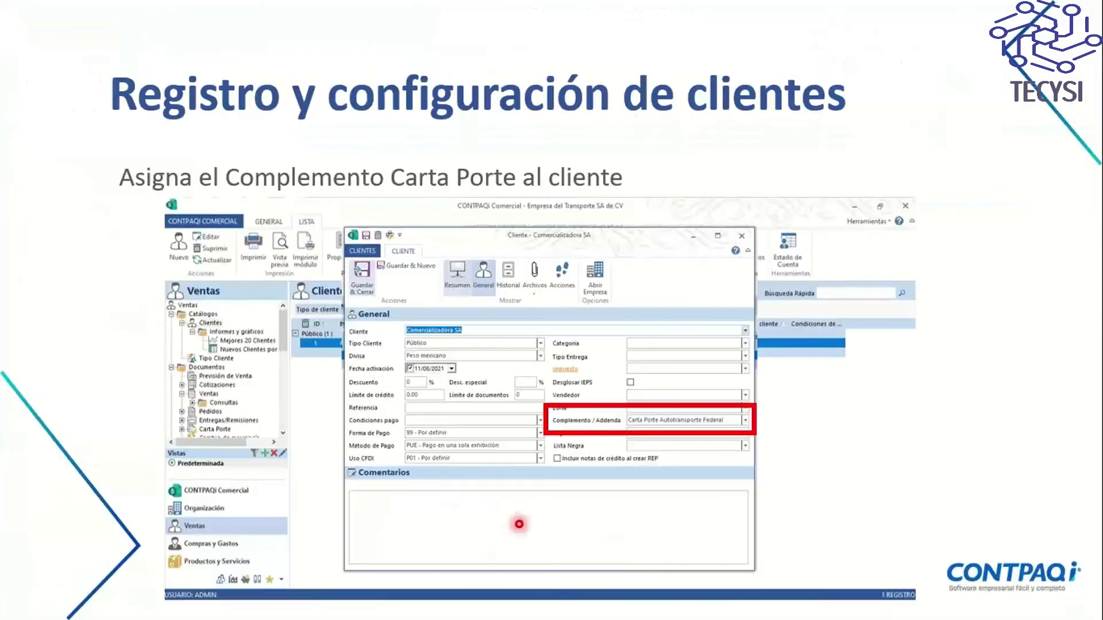
pyautogui.press('Right')
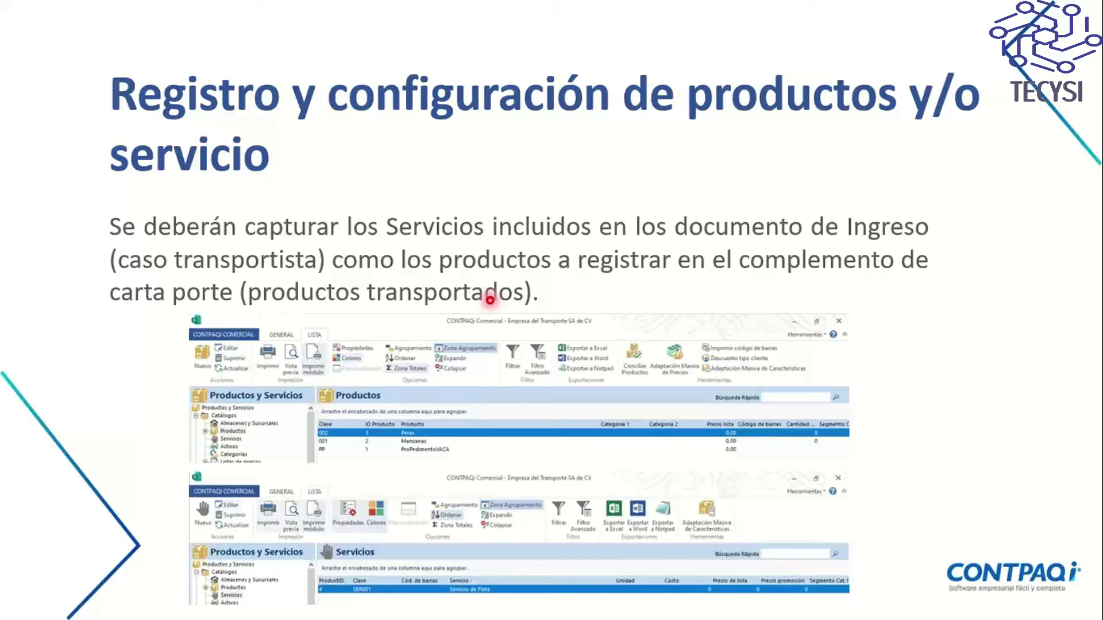
# Switch to CONTPAQi Comercial and review the Servicios and Productos catalogs of Productos y Servicios
pyautogui.hotkey('alt', 'Tab')
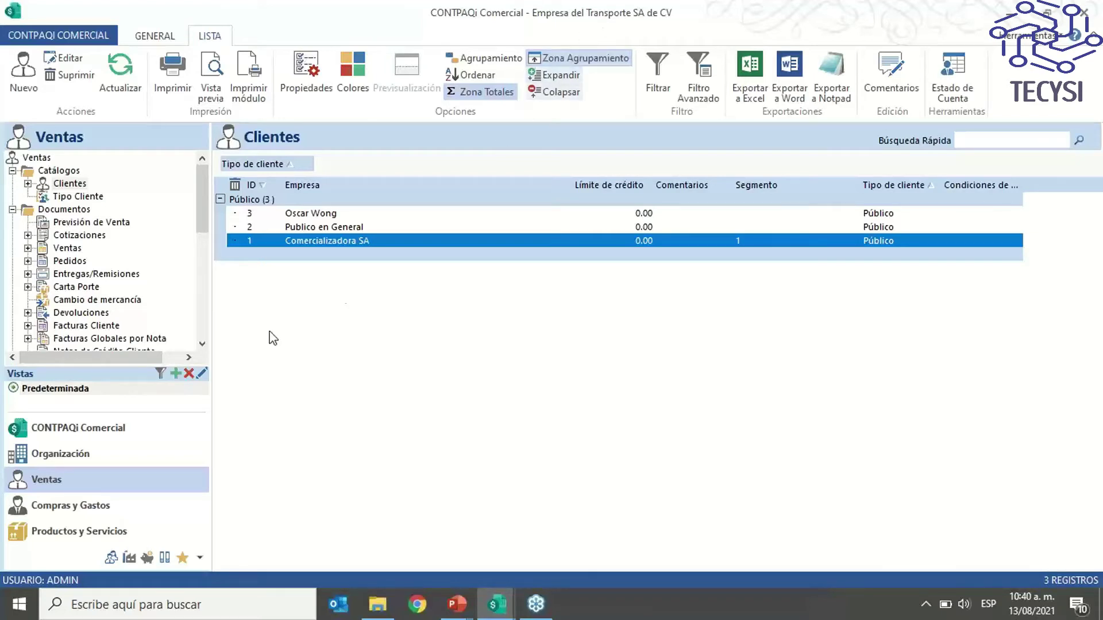
pyautogui.click(79, 533)
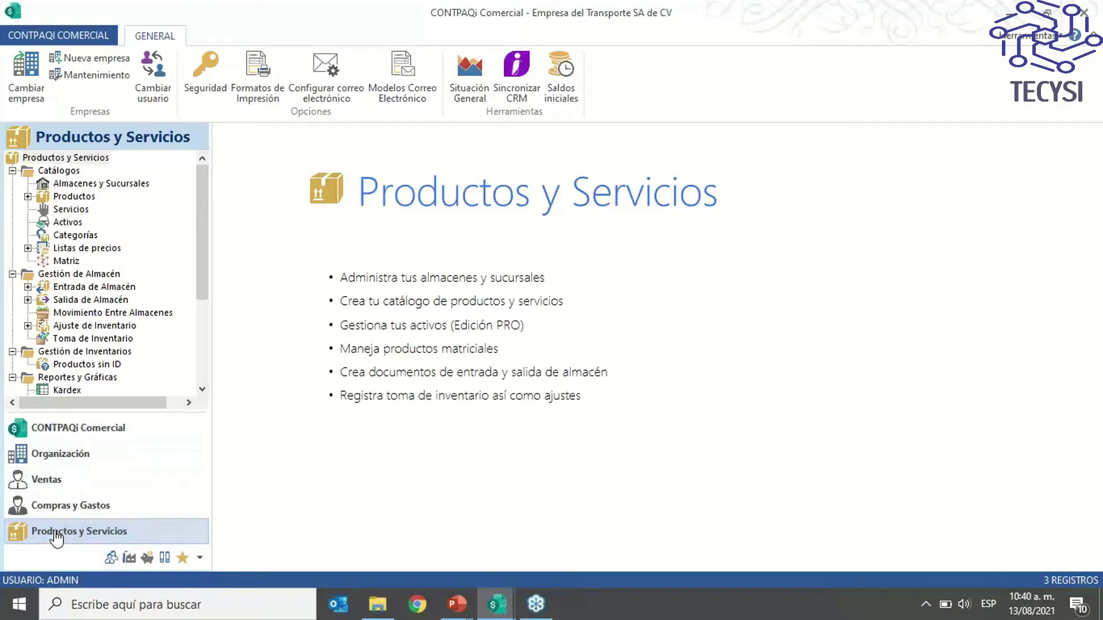
pyautogui.click(71, 210)
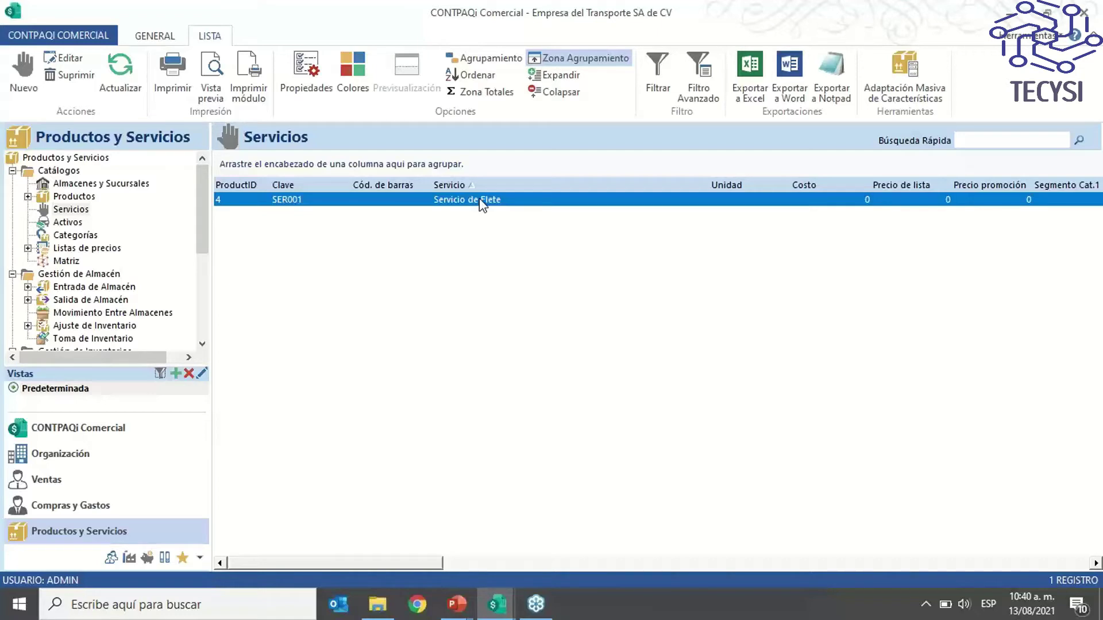
pyautogui.click(80, 197)
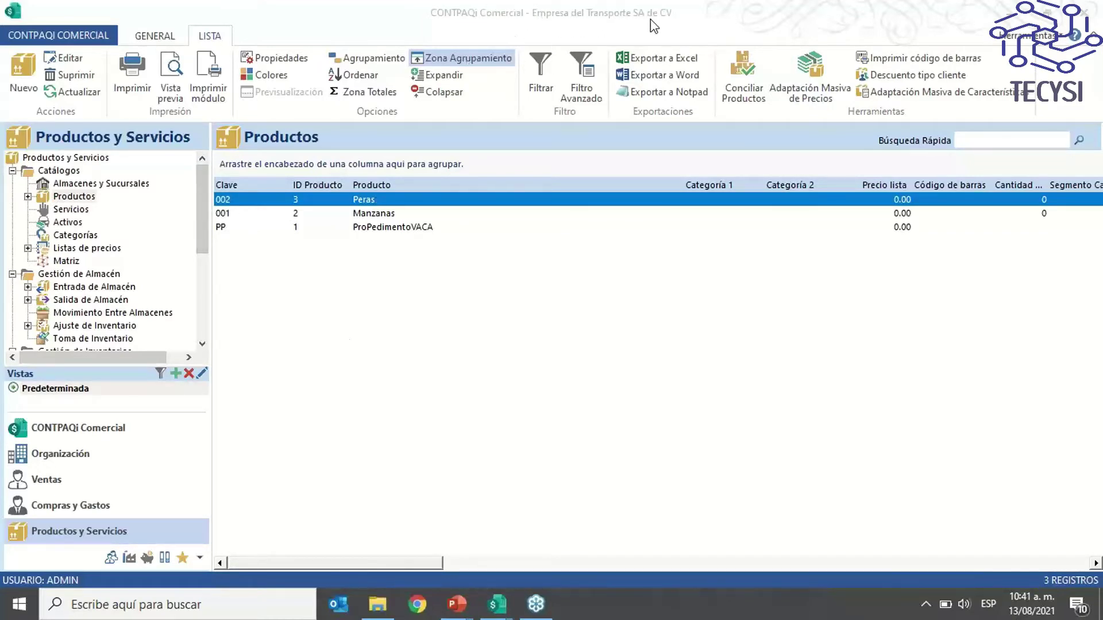
pyautogui.click(69, 209)
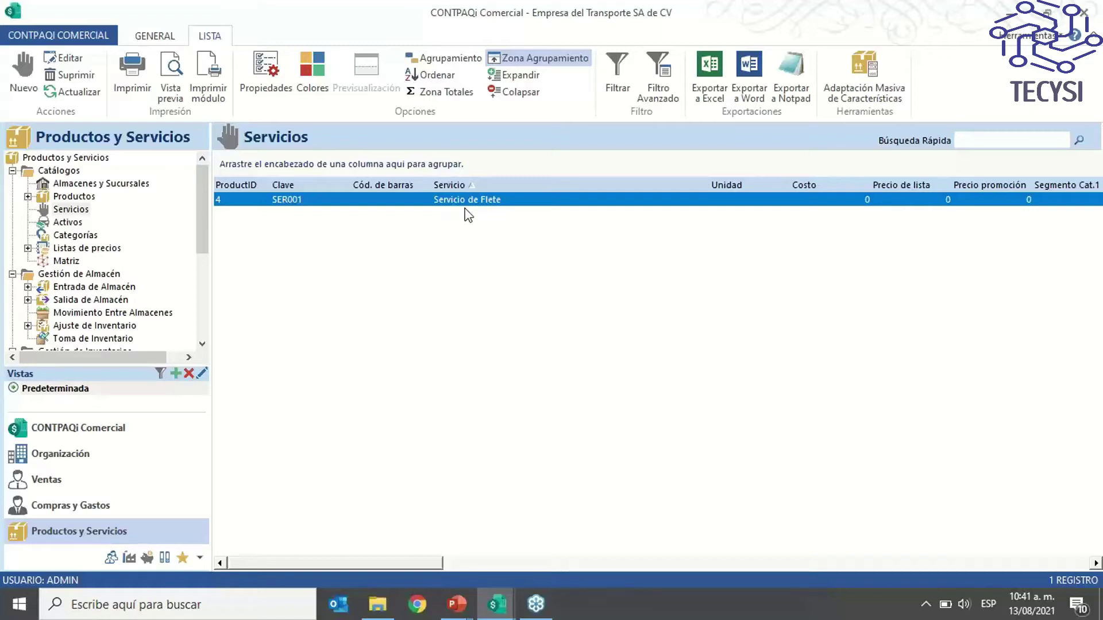
pyautogui.click(80, 197)
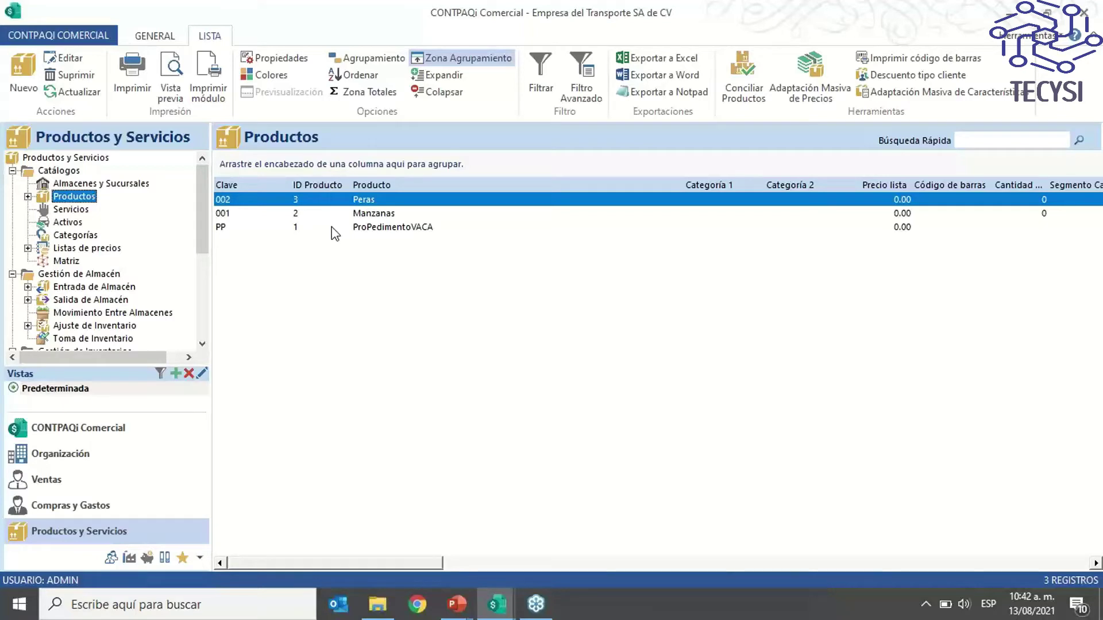
# Switch to the PowerPoint presentation, advance to the contacts slide and go back to the products and services slide
pyautogui.moveTo(457, 604)
pyautogui.click(472, 527)
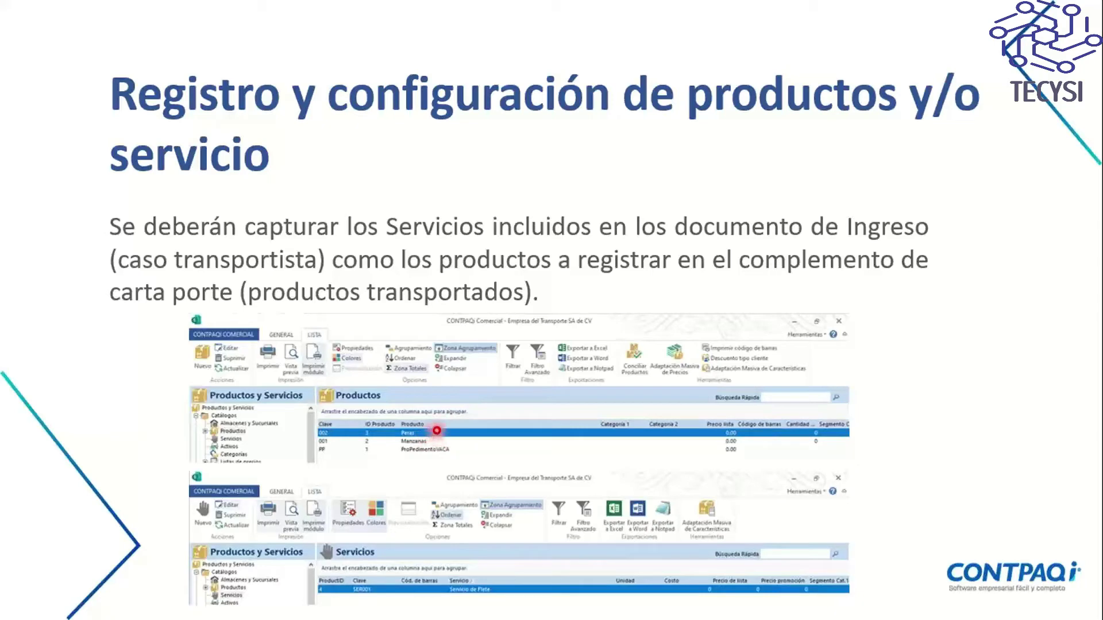
pyautogui.press('Right')
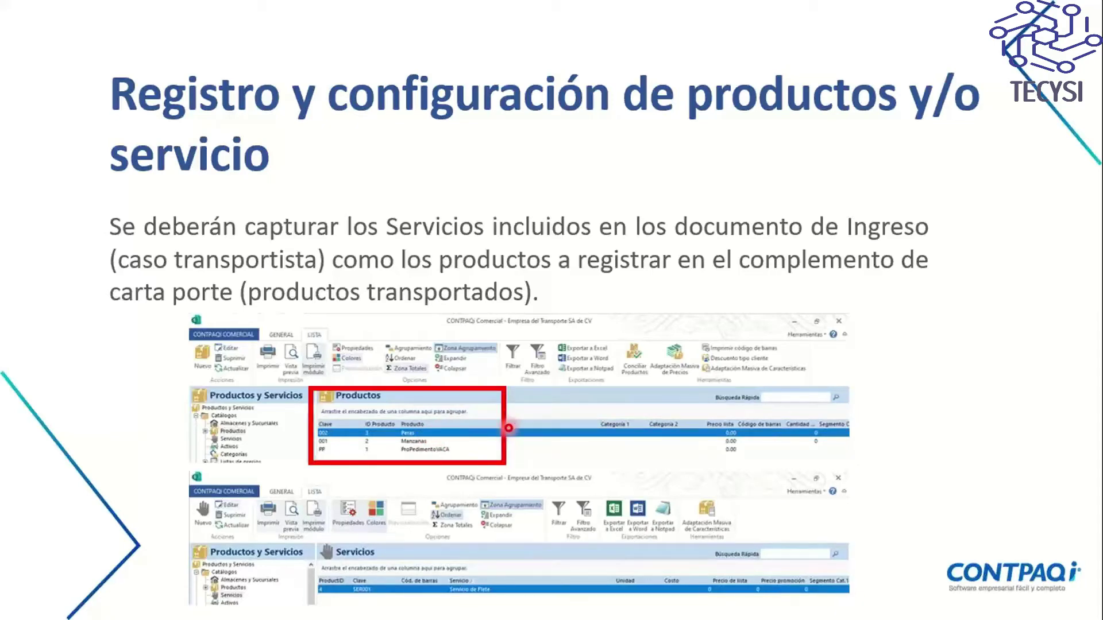
pyautogui.press('Right')
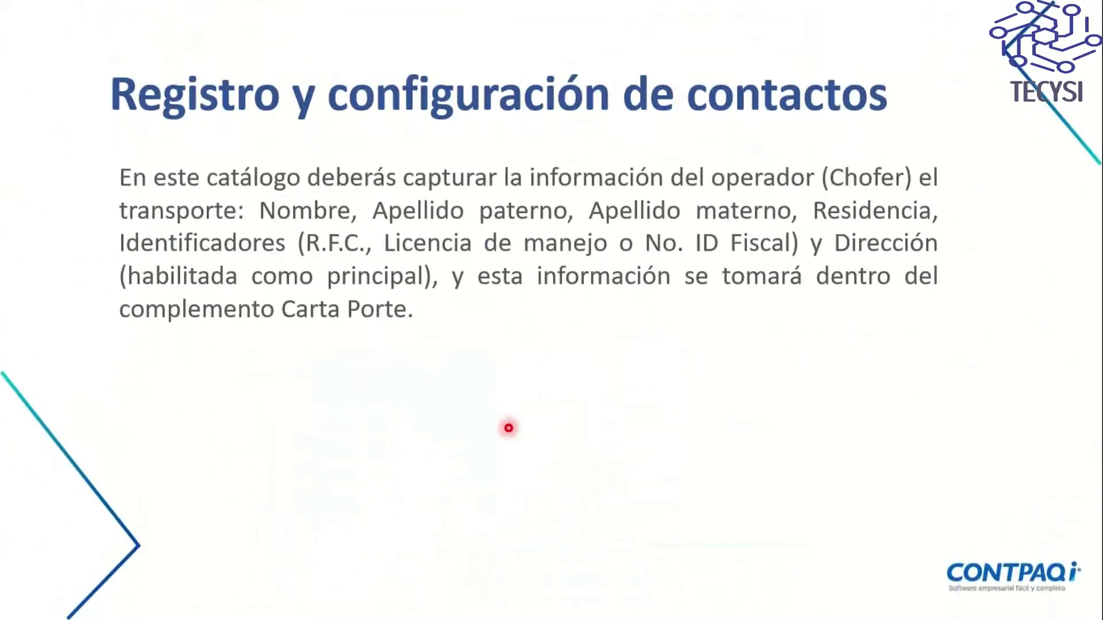
pyautogui.press('Left')
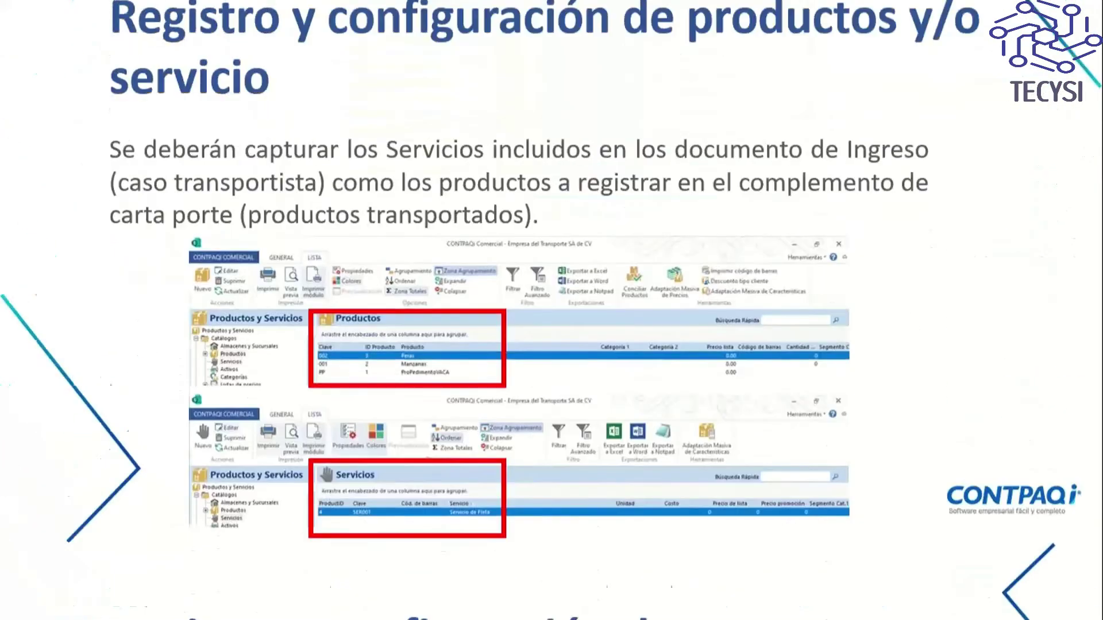
# Return to CONTPAQi Comercial and compare the Servicios list with the Productos list
pyautogui.hotkey('alt', 'Tab')
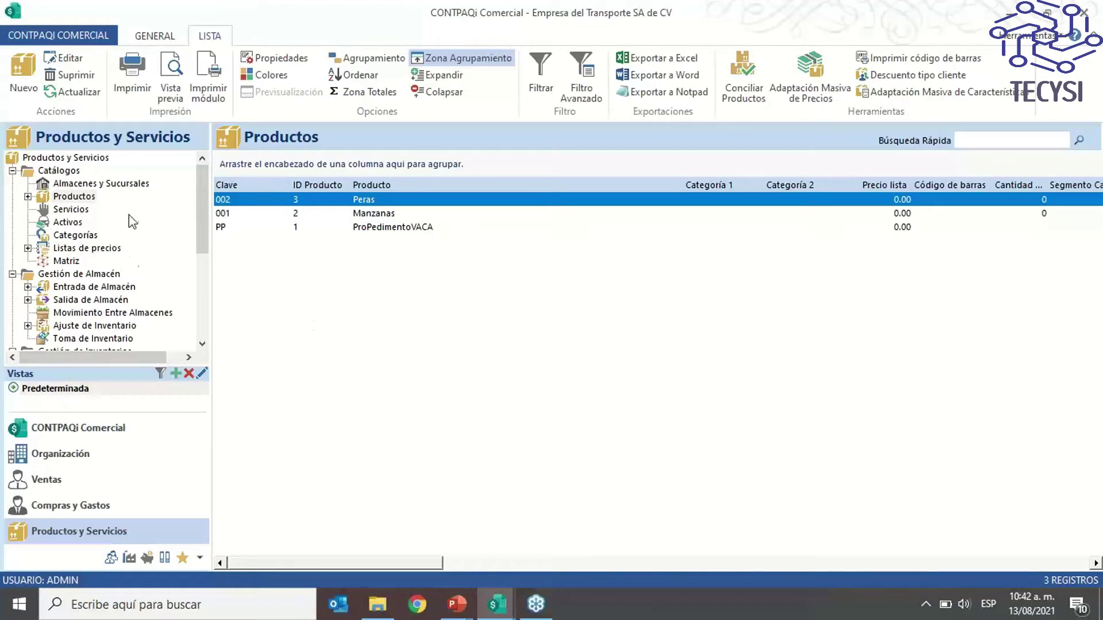
pyautogui.click(71, 209)
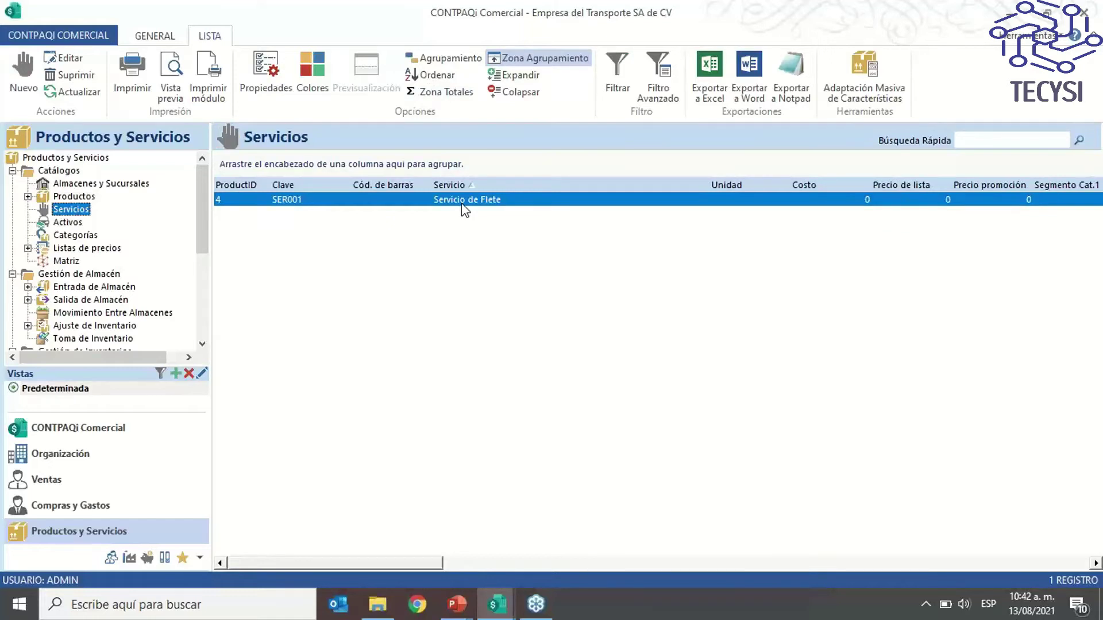
pyautogui.click(82, 196)
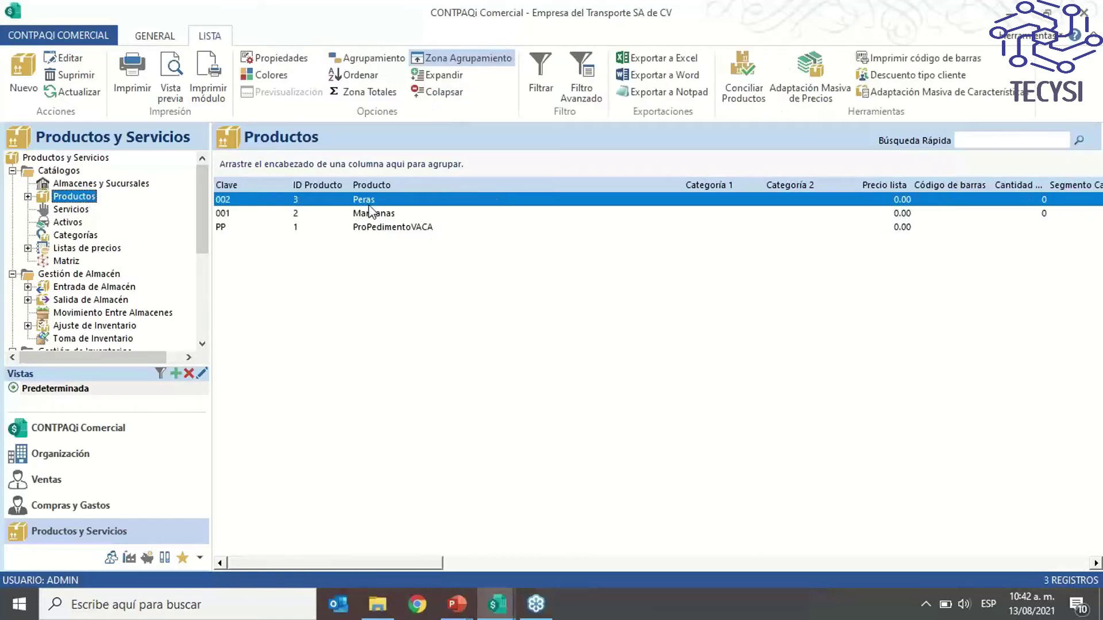
# Open the Manzanas product record and check its Clave Prod/Serv and Clave Unidad fields
pyautogui.click(365, 212)
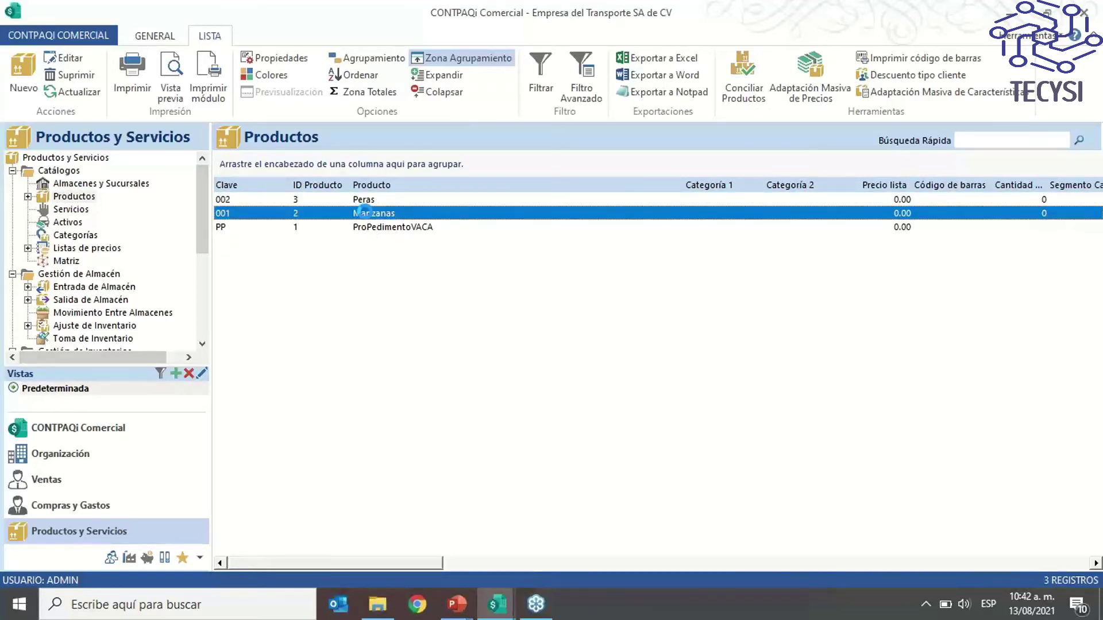
pyautogui.doubleClick(366, 212)
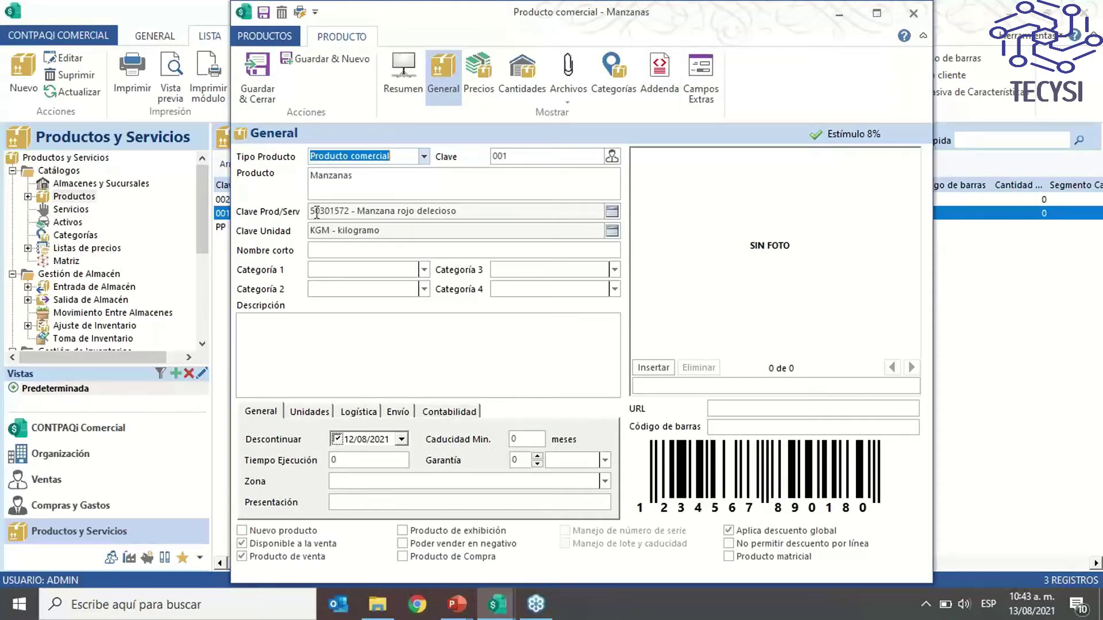
pyautogui.moveTo(311, 211)
pyautogui.mouseDown()
pyautogui.moveTo(323, 210)
pyautogui.moveTo(304, 211)
pyautogui.moveTo(310, 231)
pyautogui.mouseUp()
pyautogui.click(311, 232)
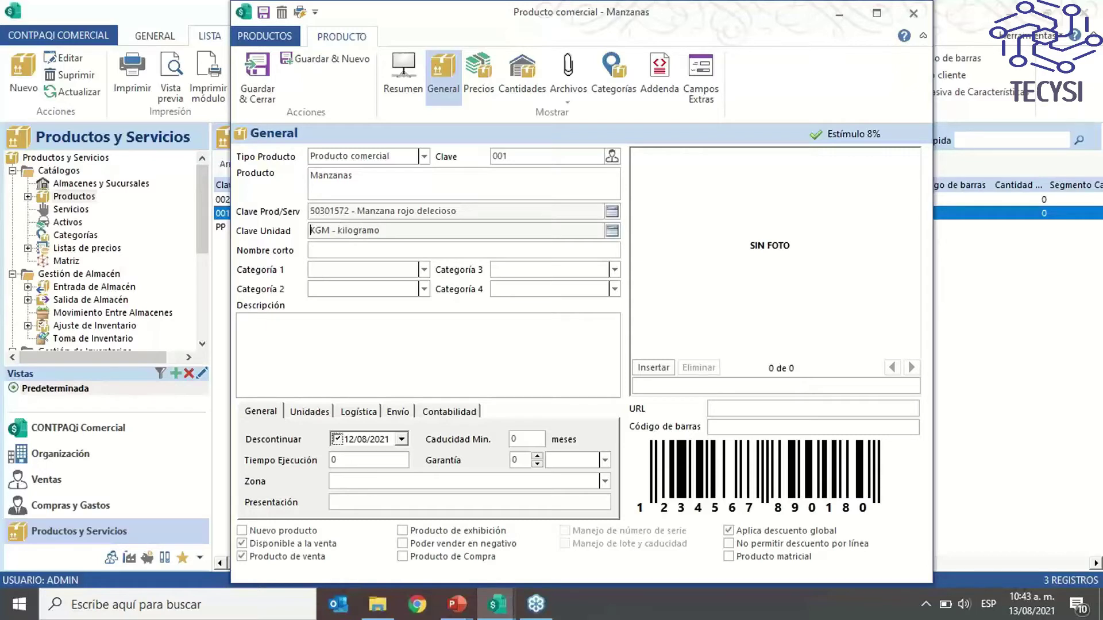
# Open the Carta Porte addenda data of the Manzanas product and reposition the dialog over the record
pyautogui.click(664, 80)
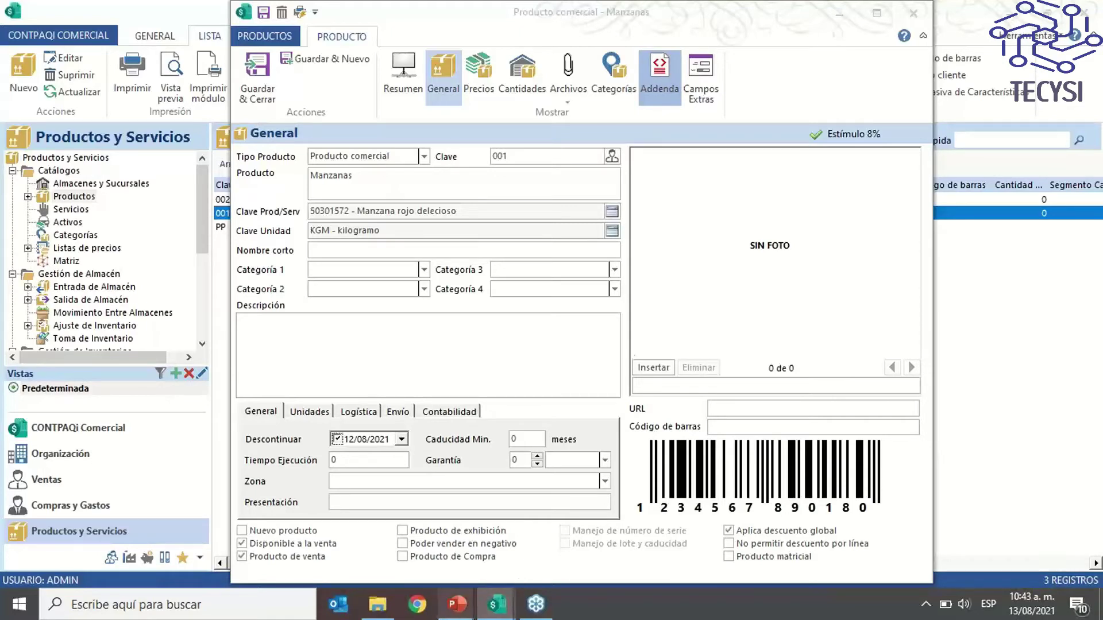
pyautogui.moveTo(497, 604)
pyautogui.click(653, 523)
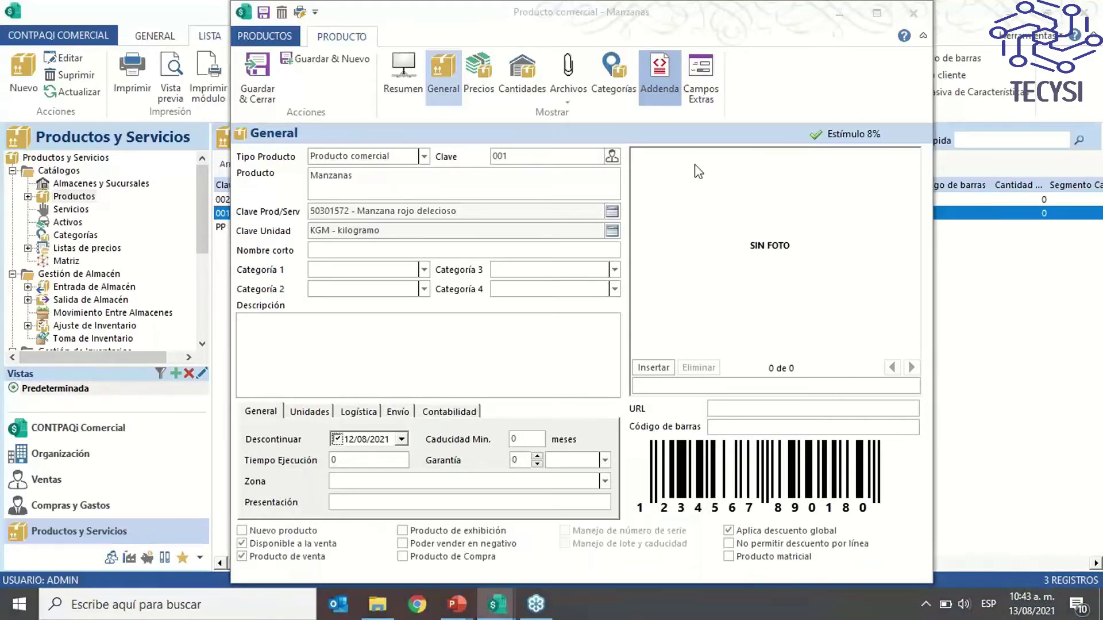
pyautogui.click(660, 78)
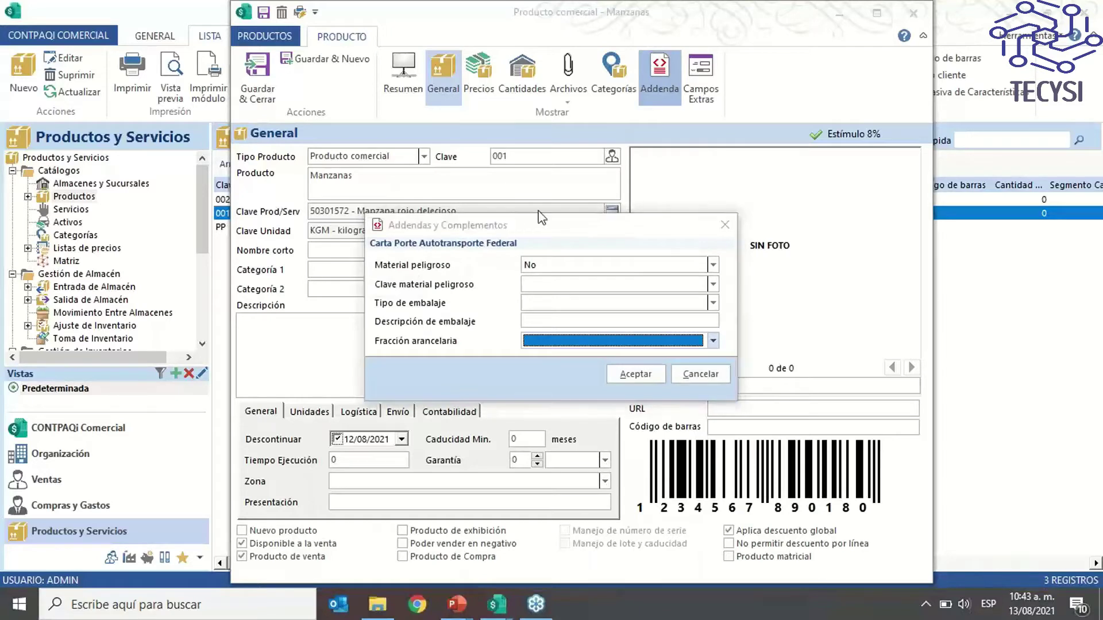
pyautogui.moveTo(536, 225); pyautogui.dragTo(541, 168)
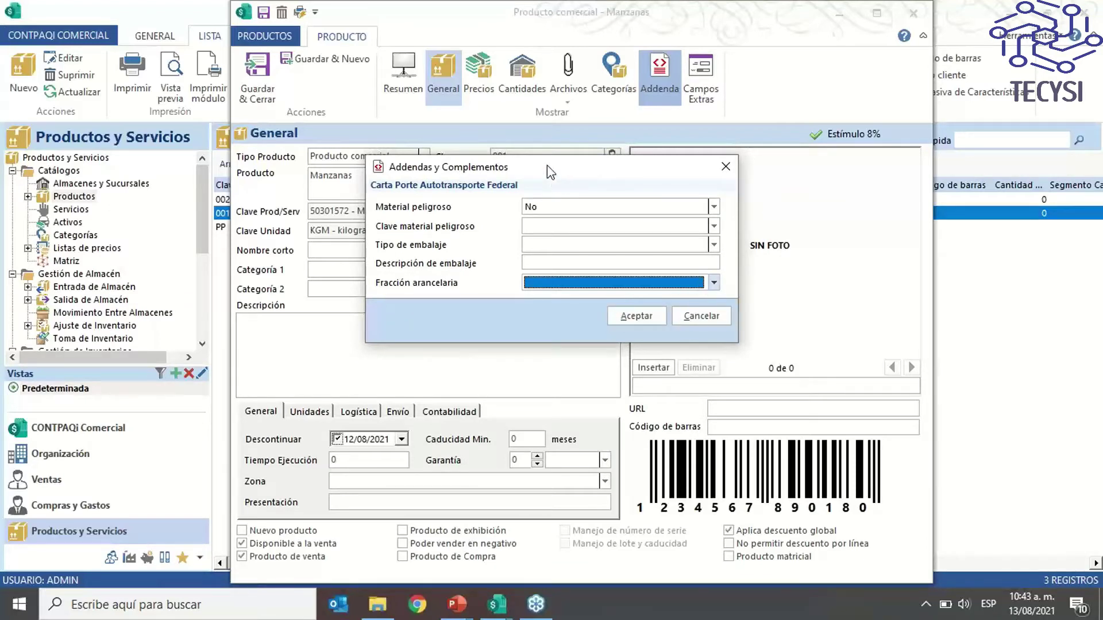
pyautogui.moveTo(551, 172); pyautogui.dragTo(534, 170)
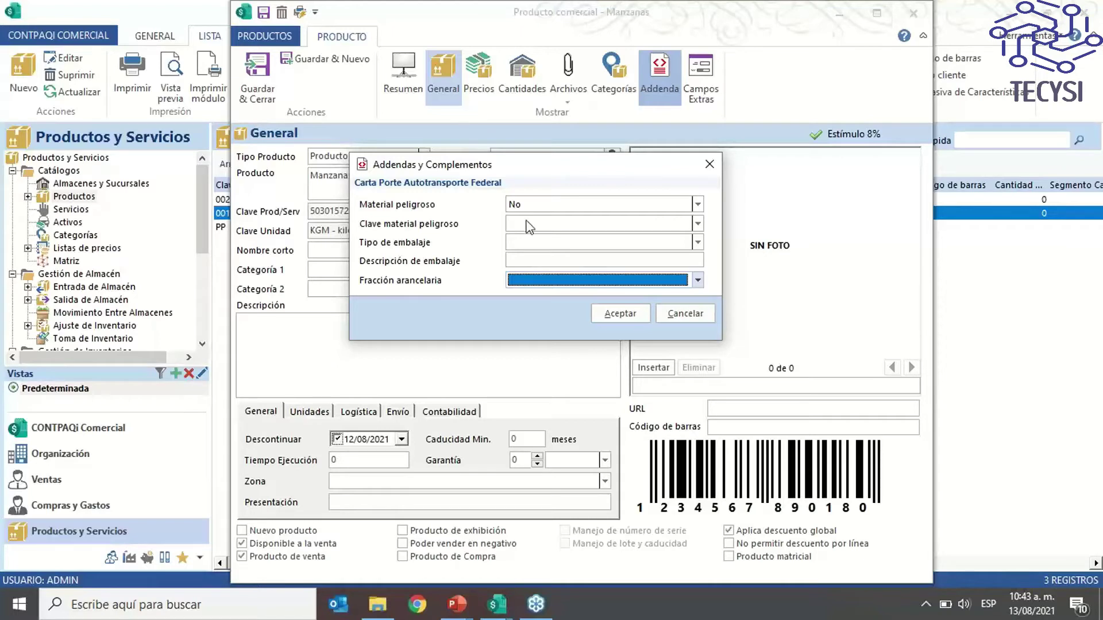
pyautogui.moveTo(526, 165); pyautogui.dragTo(515, 167)
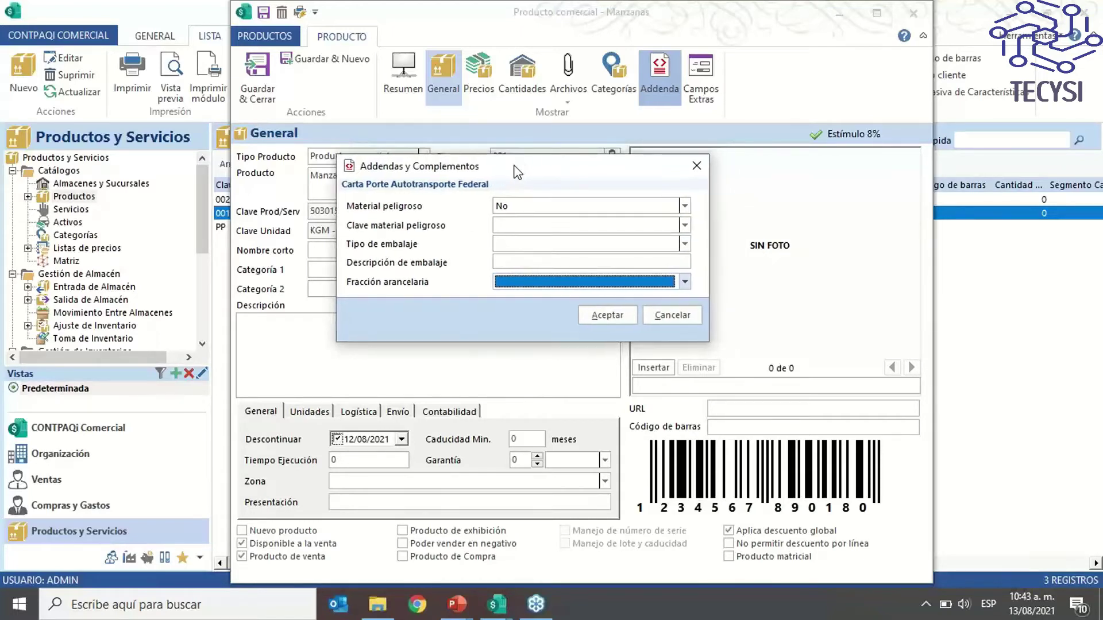
# Review the Material peligroso options keeping No, and check the Clave material peligroso list leaving it blank
pyautogui.click(515, 211)
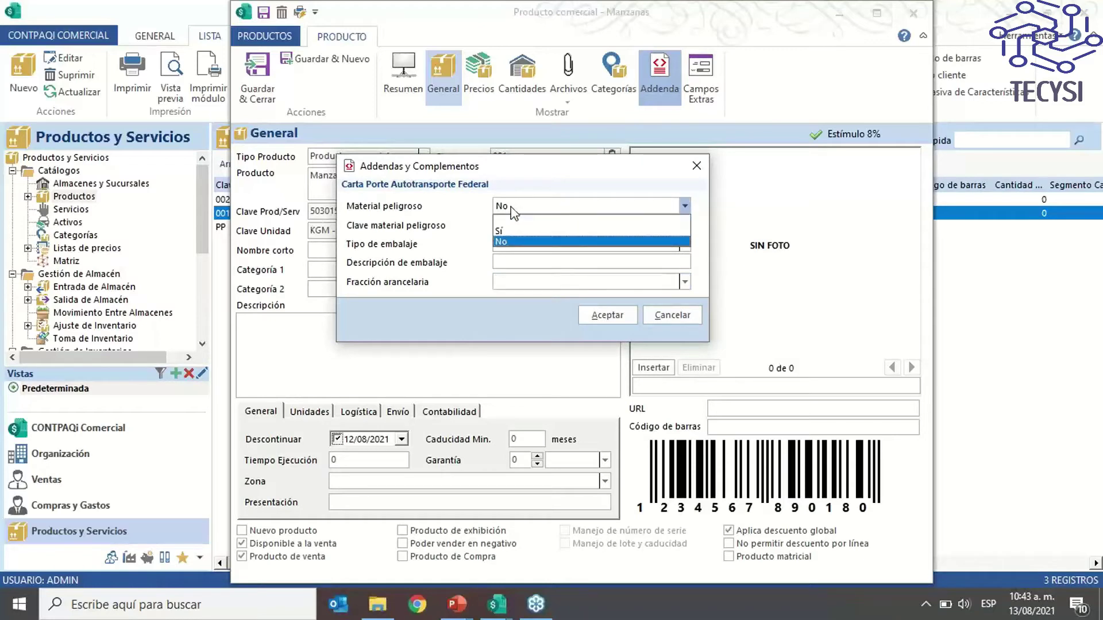
pyautogui.click(508, 240)
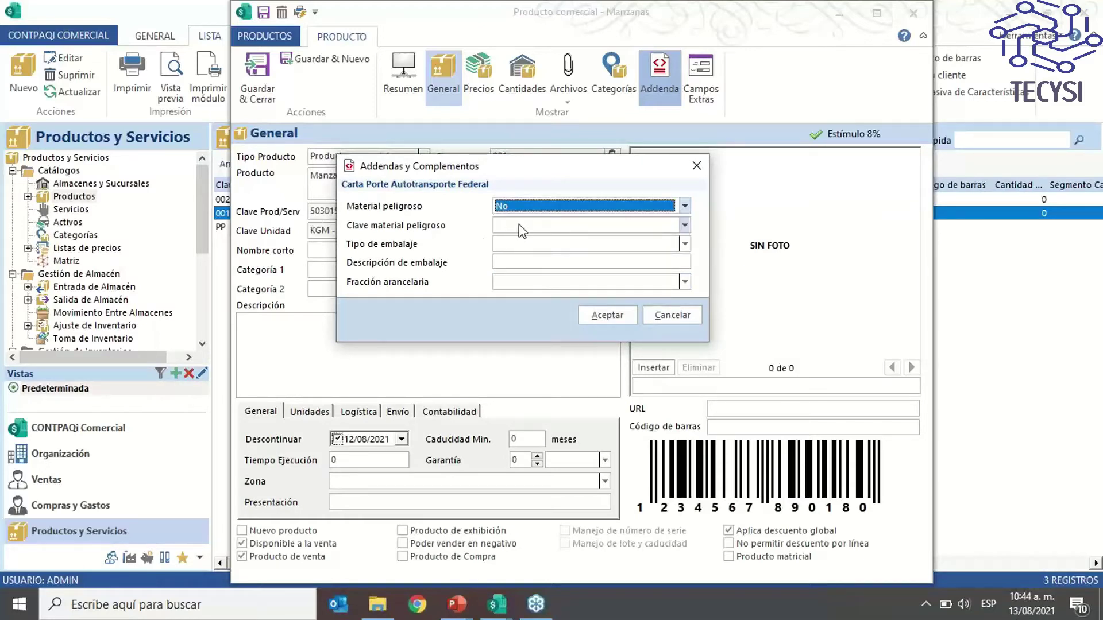
pyautogui.click(505, 206)
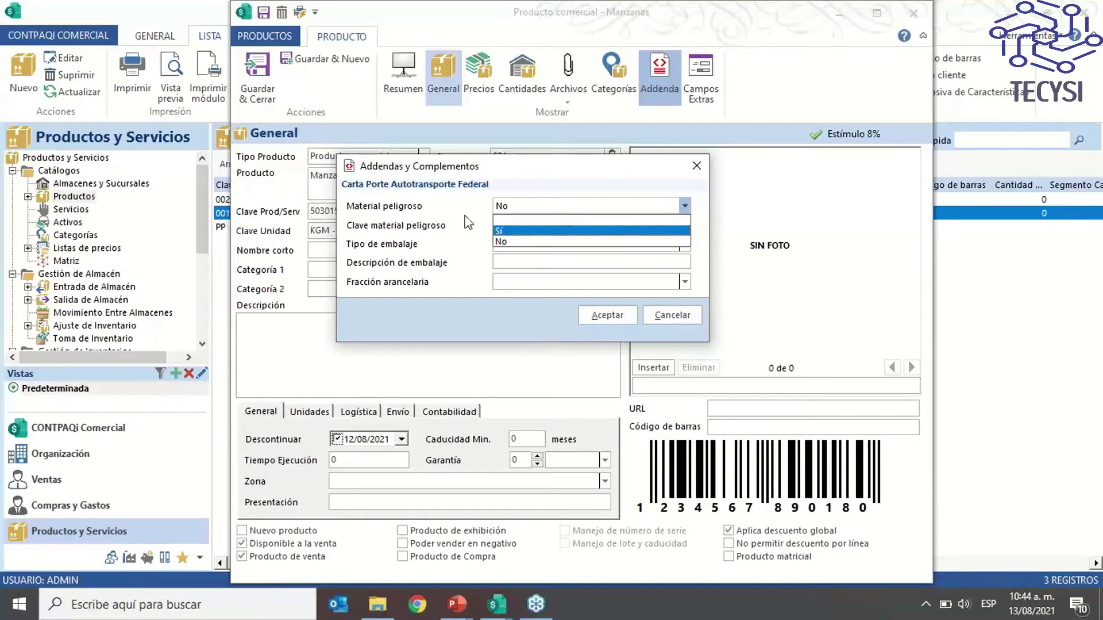
pyautogui.click(468, 223)
pyautogui.click(532, 227)
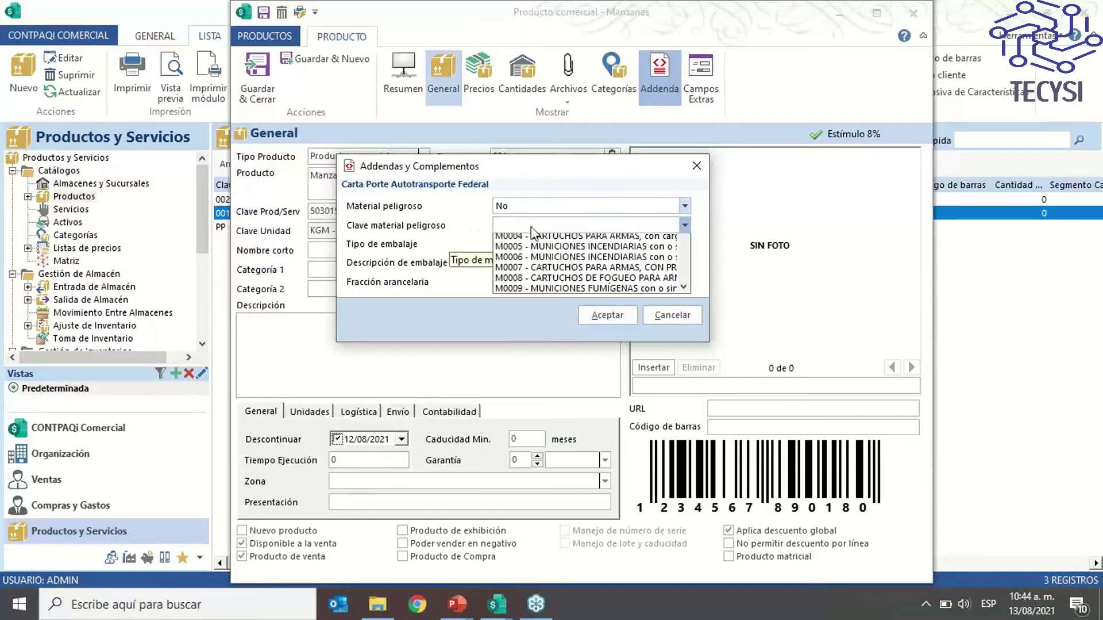
pyautogui.scroll(5, 531, 232)
pyautogui.click(497, 239)
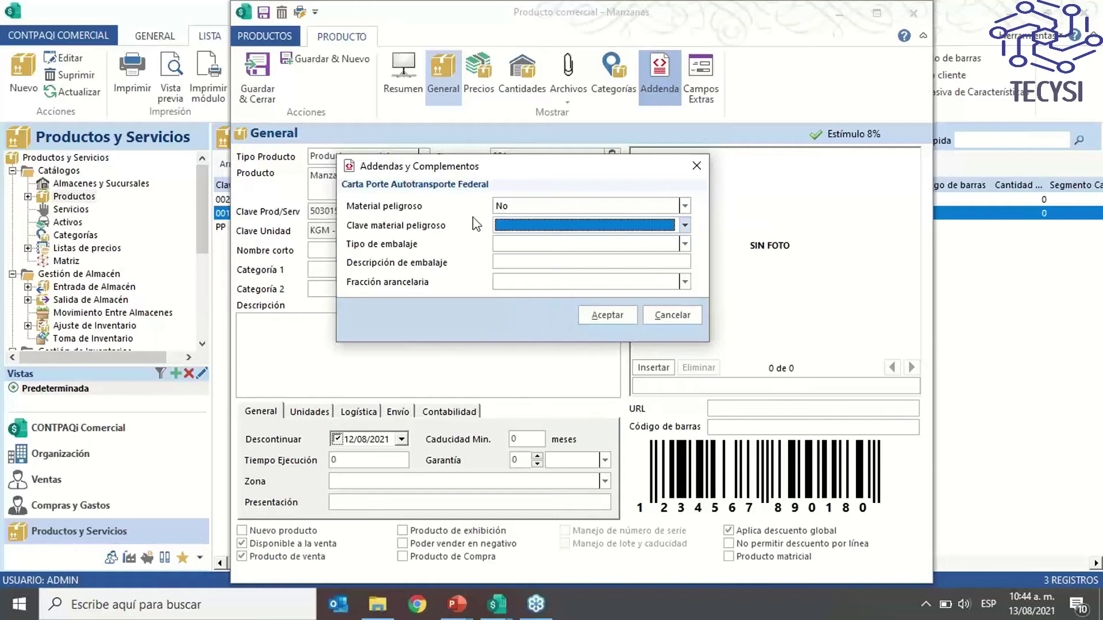
# Browse the Tipo de embalaje options without choosing one, and go to the Descripción de embalaje field
pyautogui.click(517, 246)
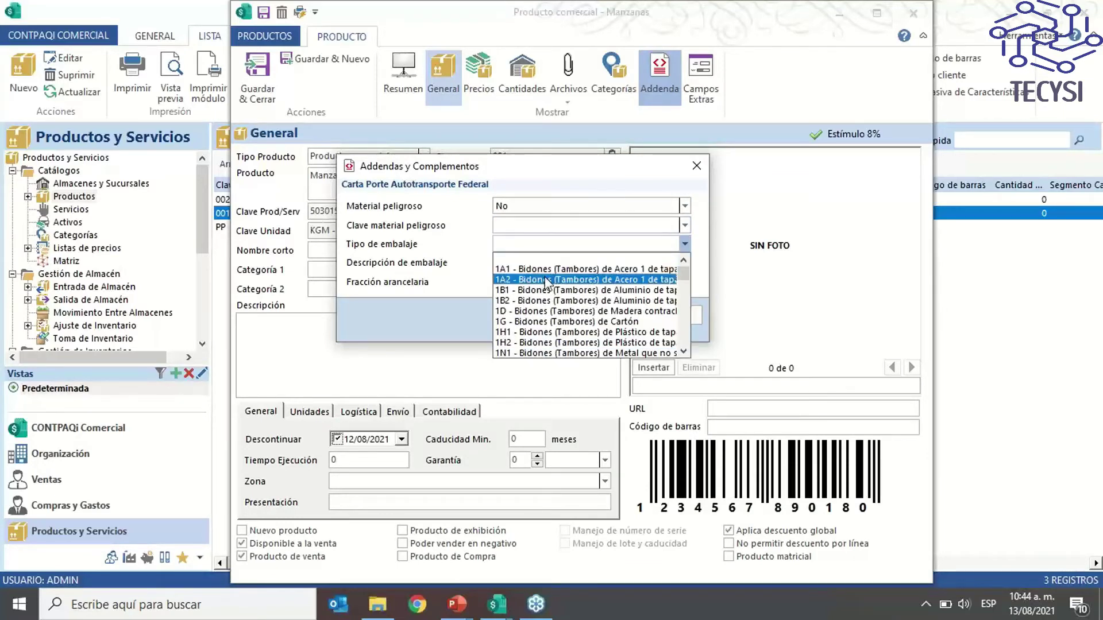
pyautogui.scroll(-6, 551, 325)
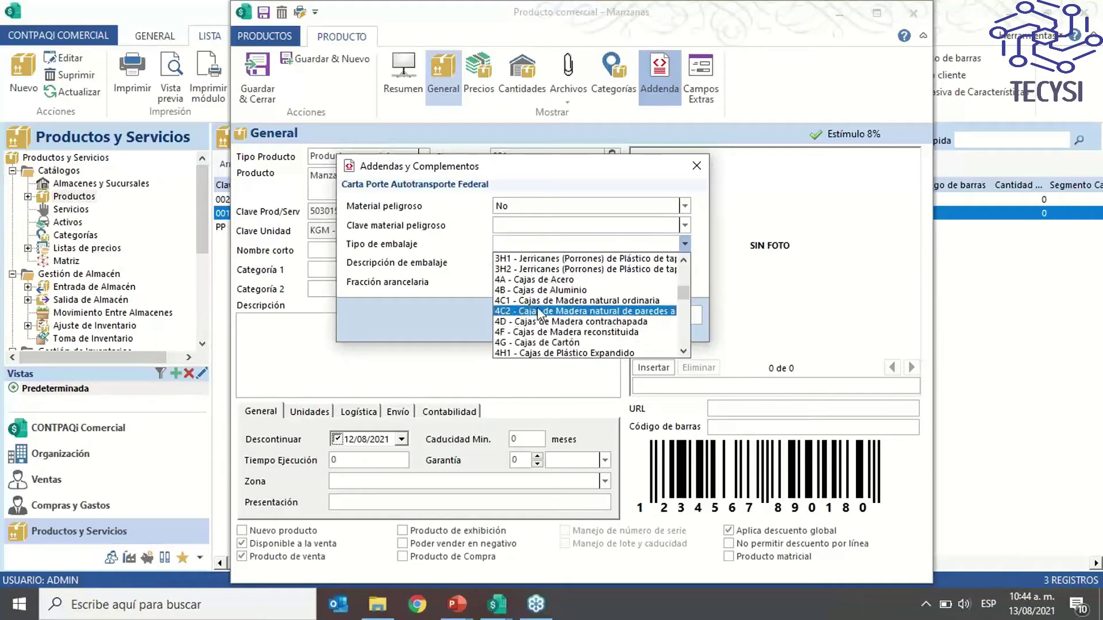
pyautogui.scroll(-3, 551, 313)
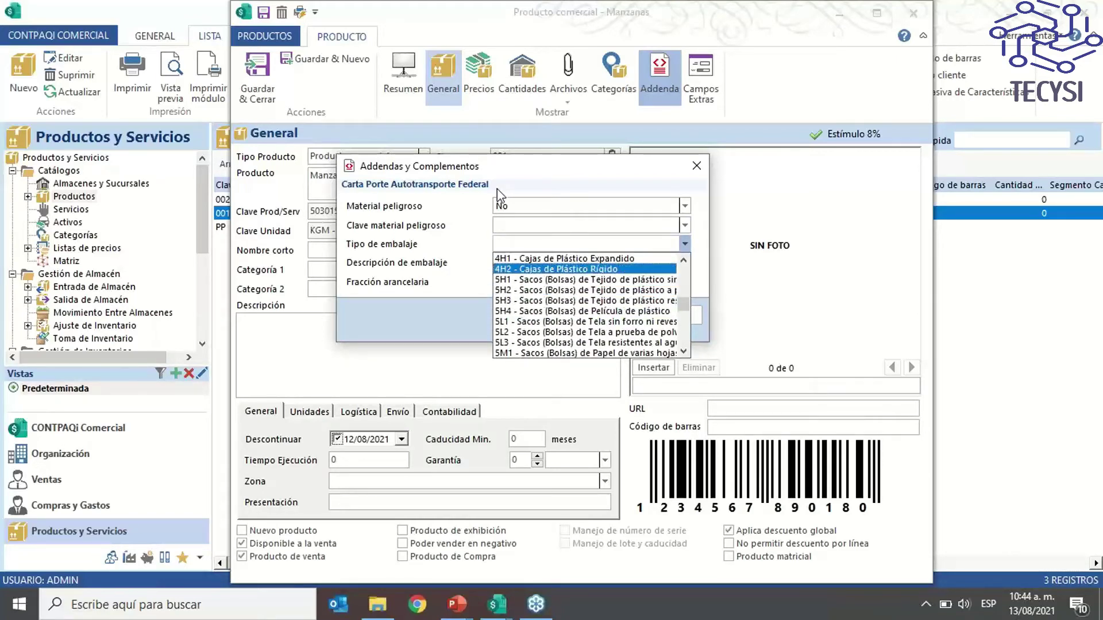
pyautogui.click(509, 172)
pyautogui.click(511, 261)
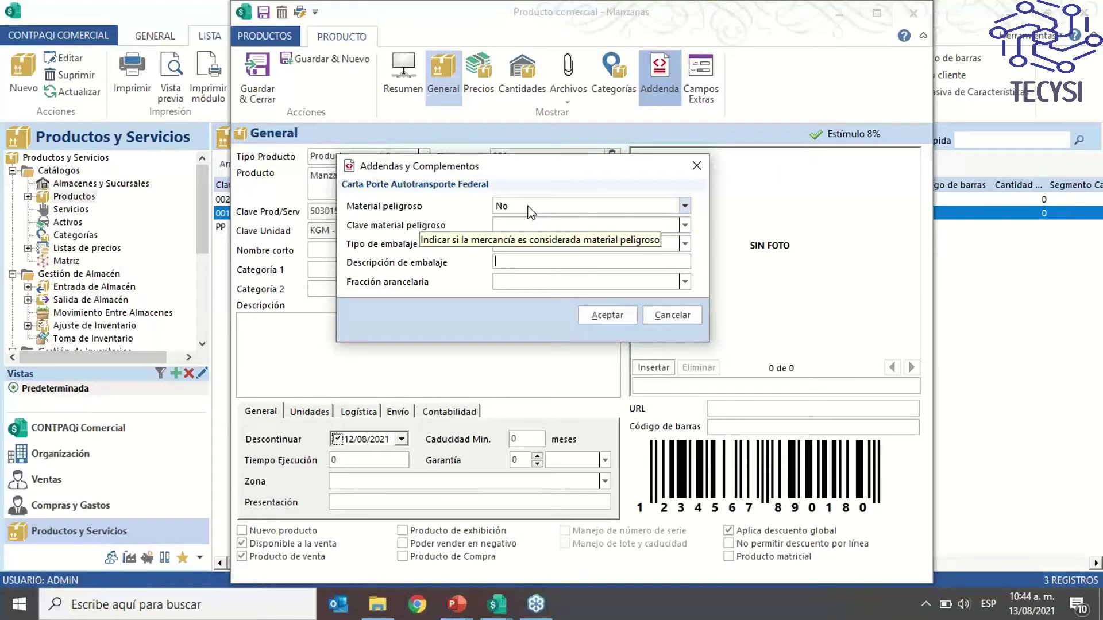
# Move the addenda dialog below the product's SAT keys, recheck the Material peligroso options and close the dialog
pyautogui.moveTo(536, 178)
pyautogui.mouseDown()
pyautogui.moveTo(537, 169)
pyautogui.moveTo(531, 183)
pyautogui.mouseUp()
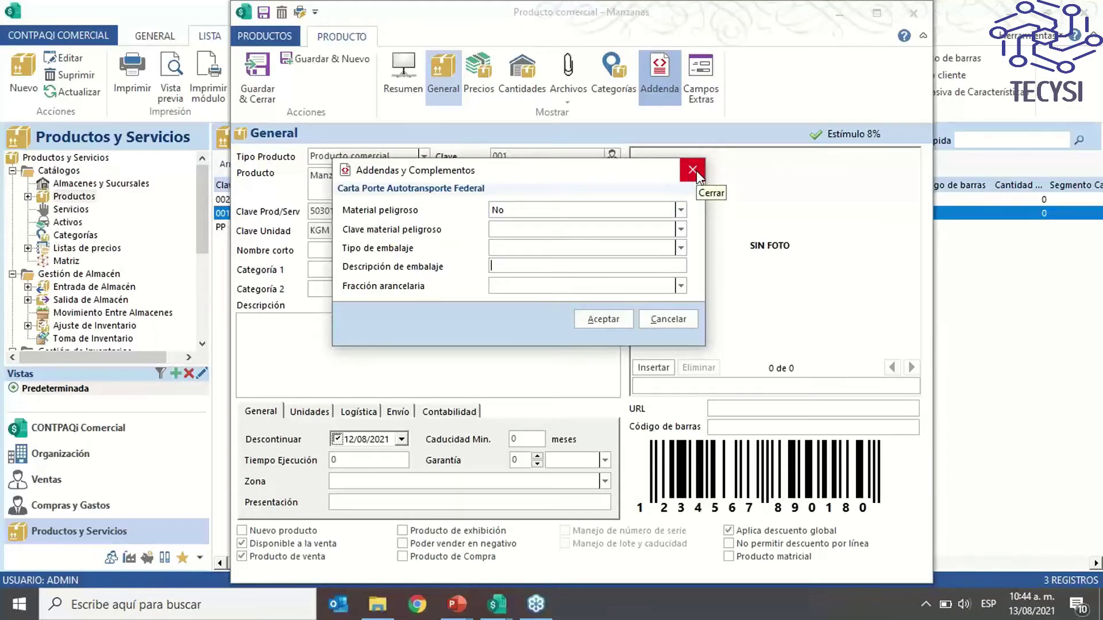
pyautogui.moveTo(626, 173); pyautogui.dragTo(570, 277)
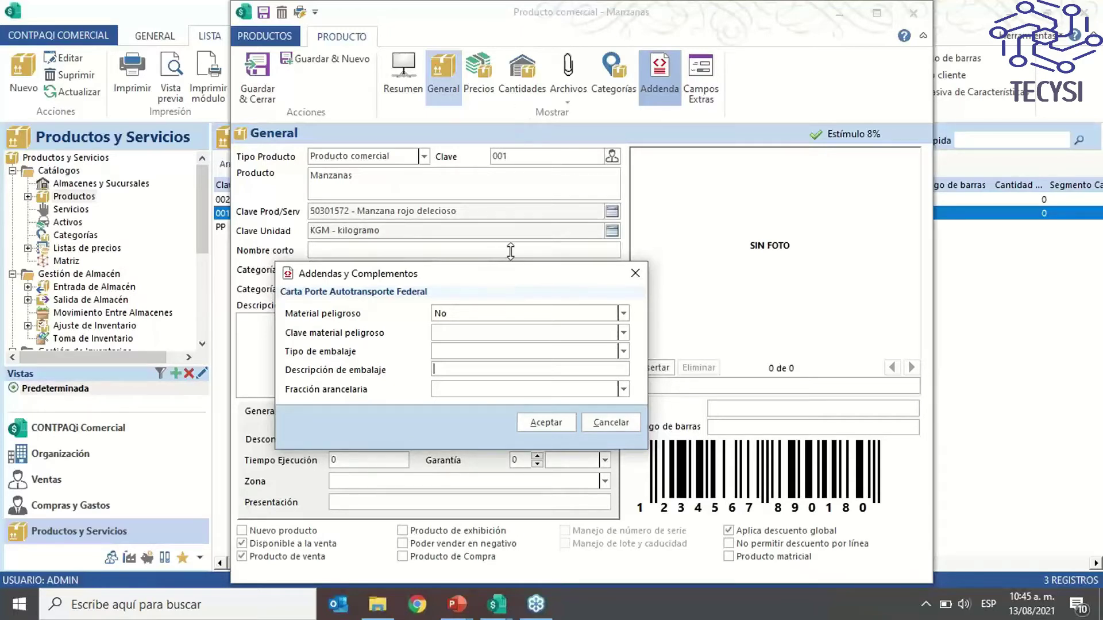
pyautogui.moveTo(508, 277); pyautogui.dragTo(514, 254)
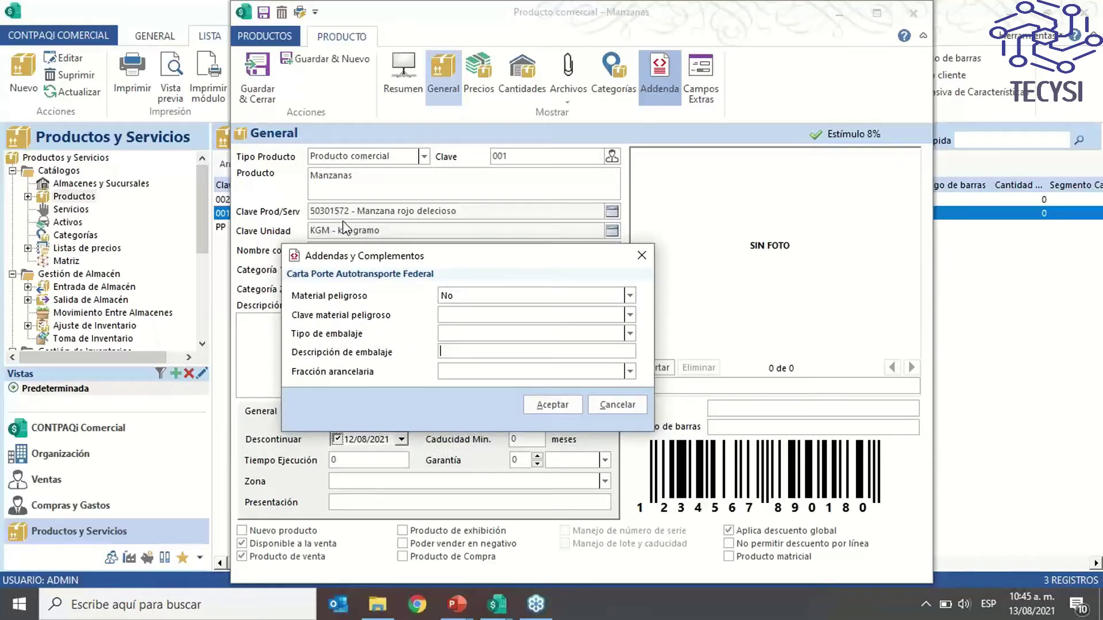
pyautogui.click(469, 301)
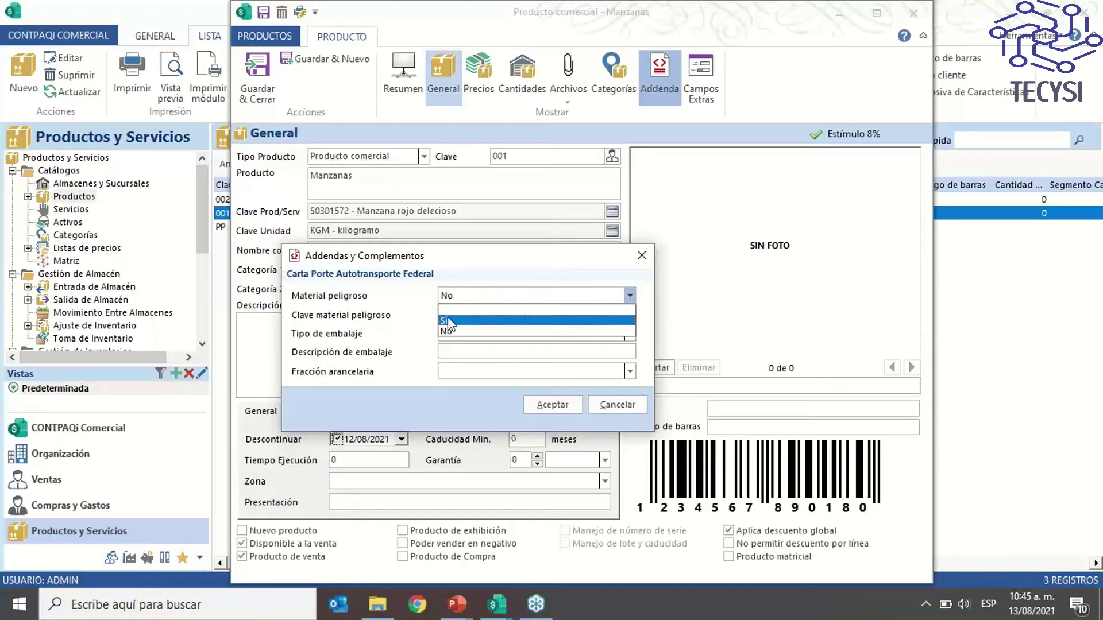
pyautogui.click(451, 326)
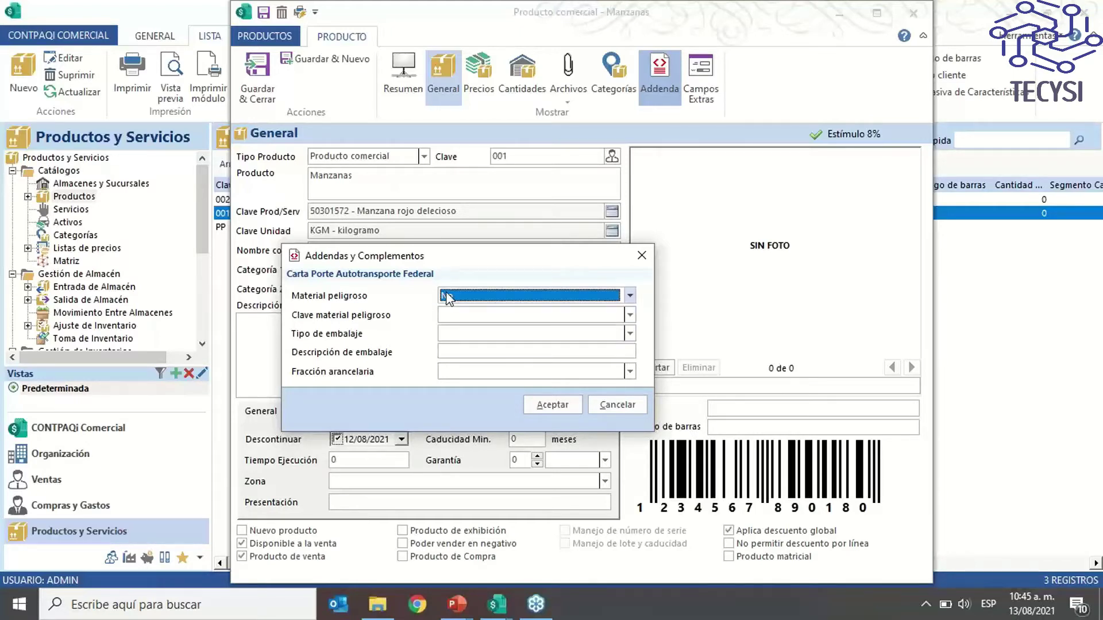
pyautogui.click(648, 259)
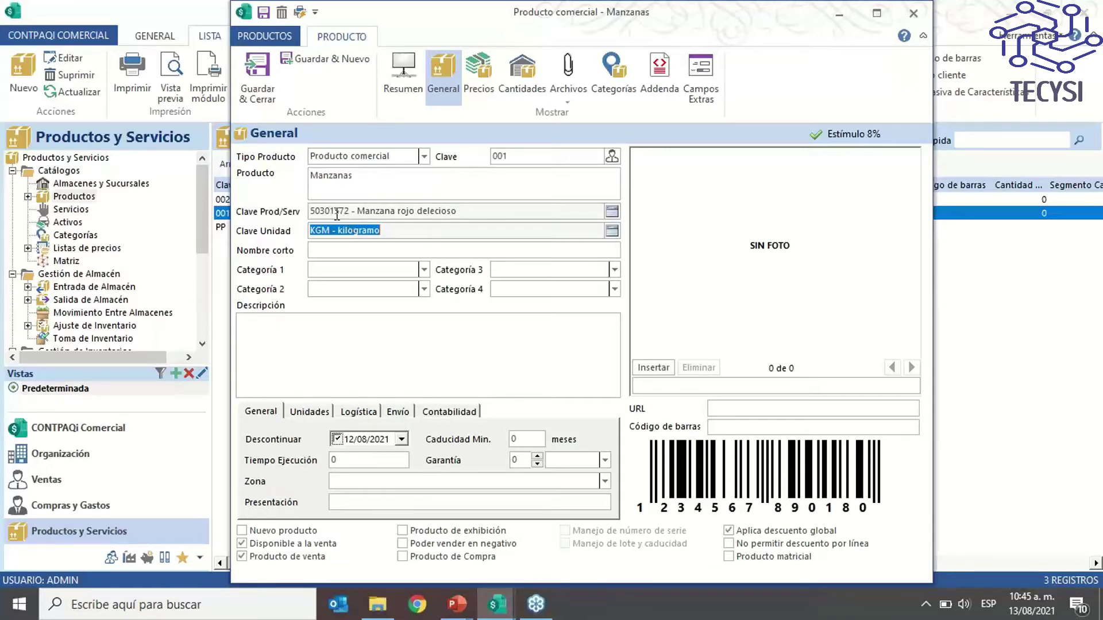
# Reopen the Carta Porte addenda data of Manzanas and set Material peligroso to Sí
pyautogui.click(660, 75)
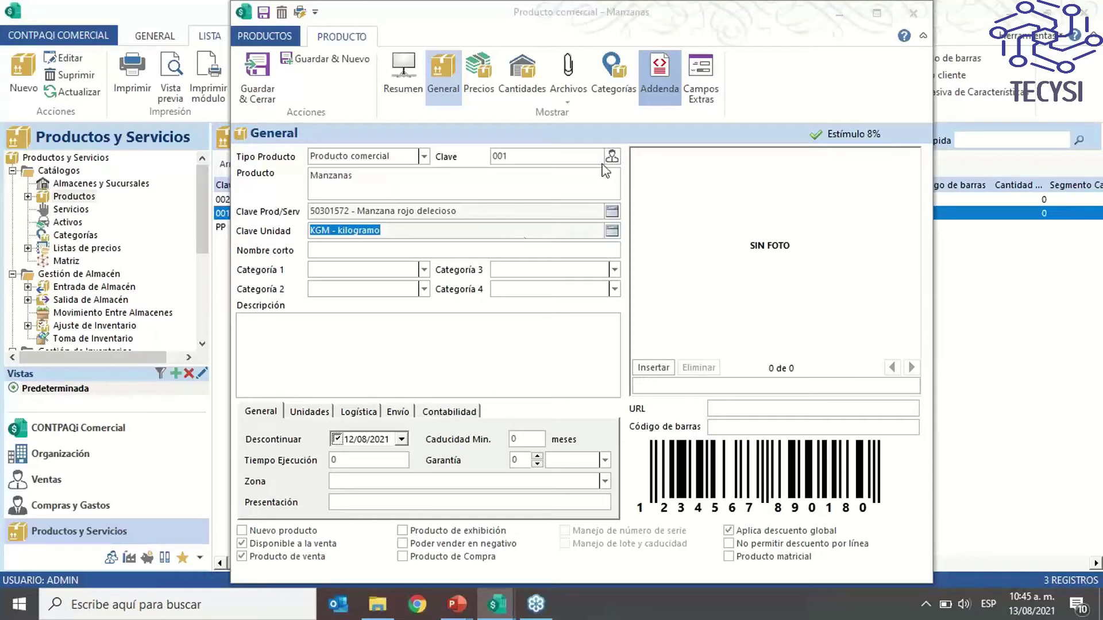
pyautogui.click(659, 71)
pyautogui.click(561, 266)
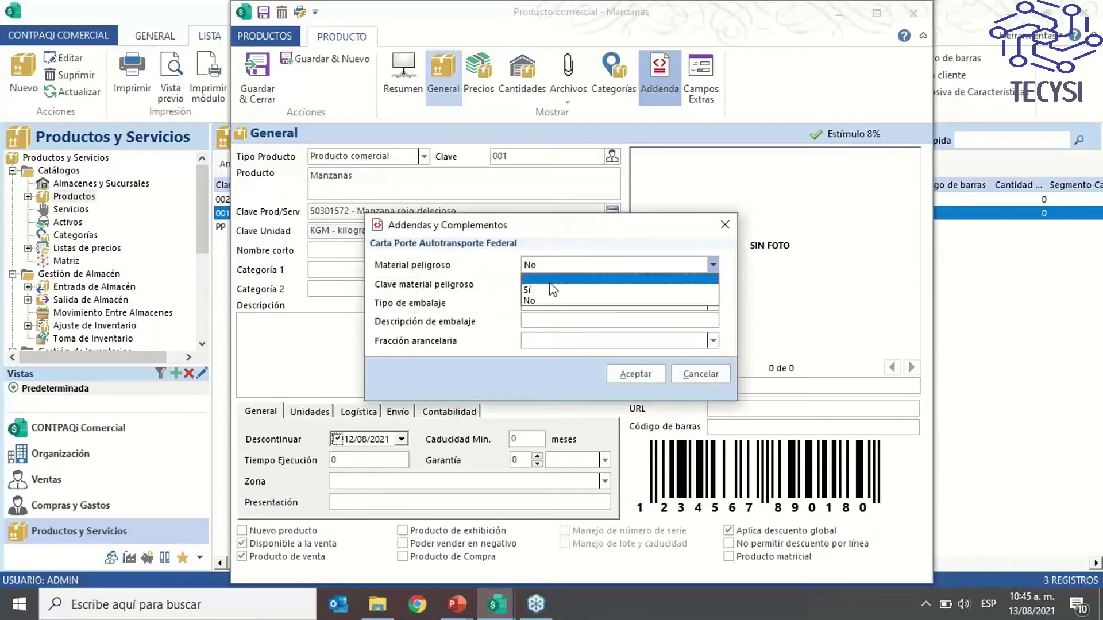
pyautogui.click(532, 293)
# Browse the hazardous material codes in the Clave material peligroso list of the Manzanas addenda without choosing one
pyautogui.click(581, 283)
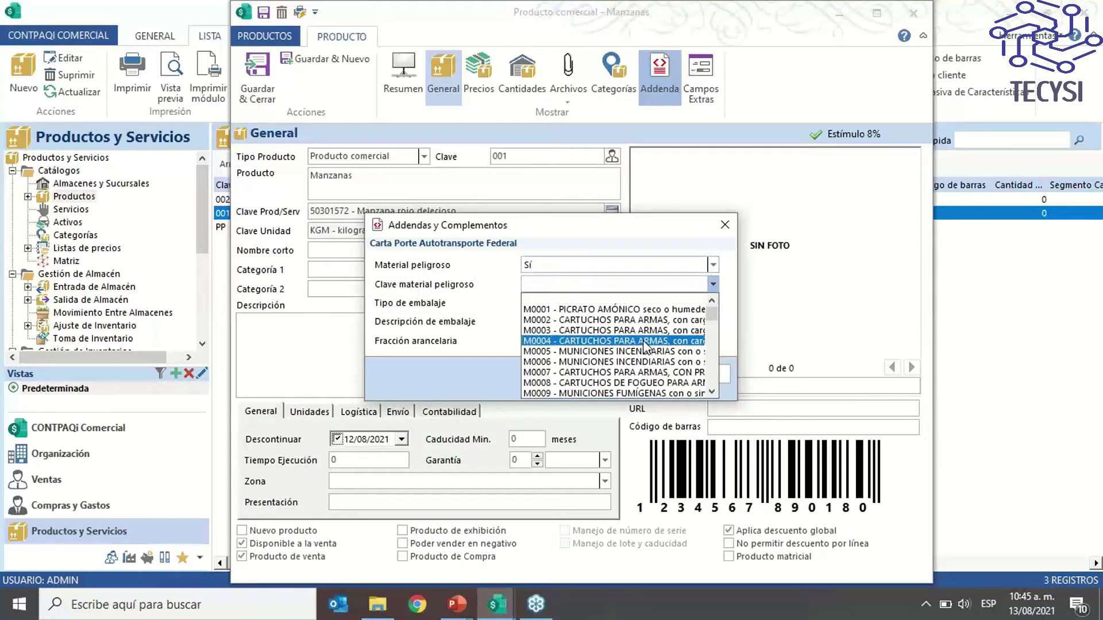
pyautogui.scroll(-3, 633, 345)
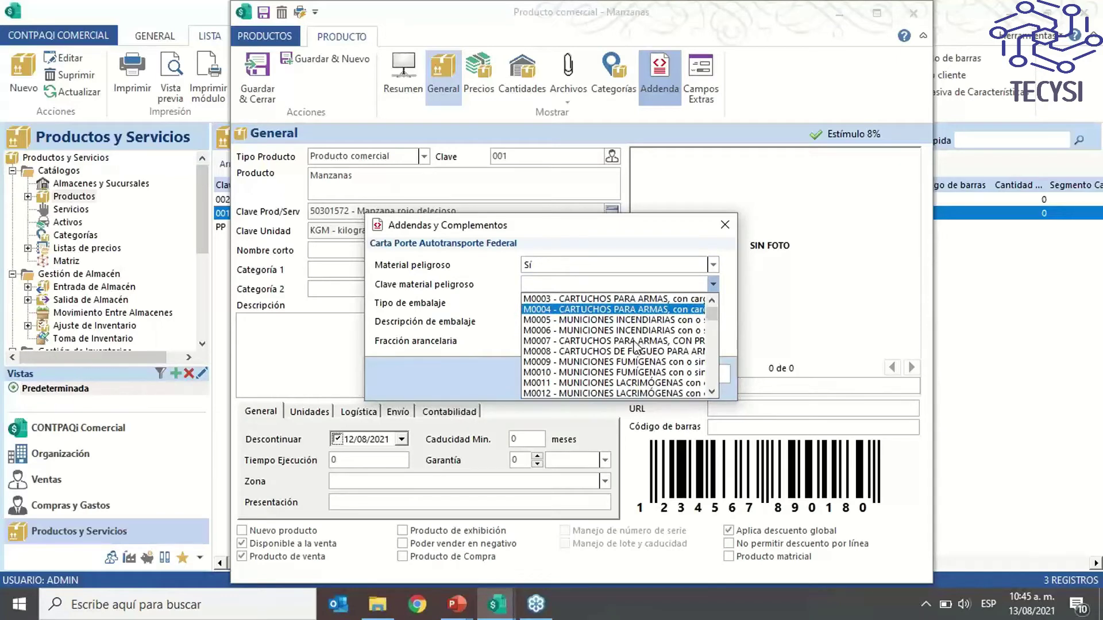
pyautogui.scroll(-3, 633, 346)
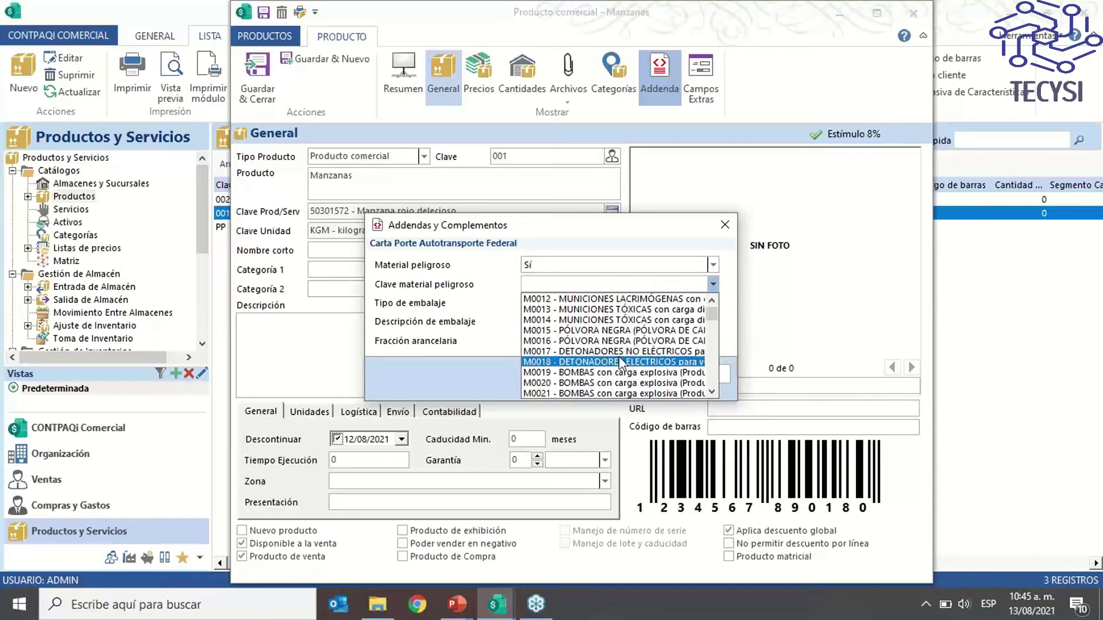
pyautogui.scroll(-6, 617, 364)
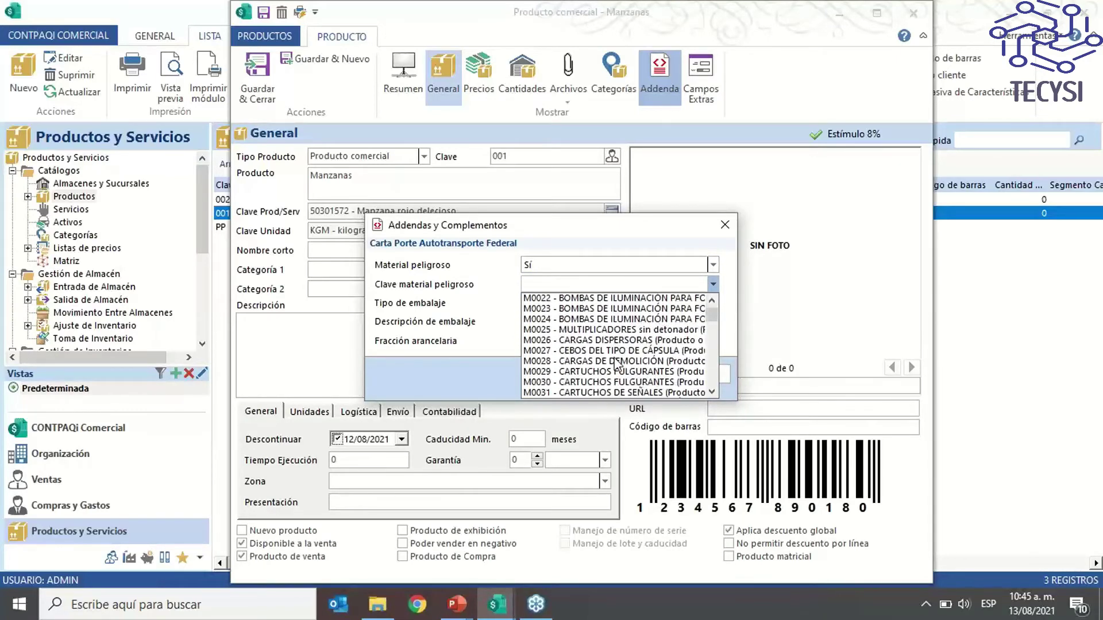
pyautogui.scroll(-4, 616, 363)
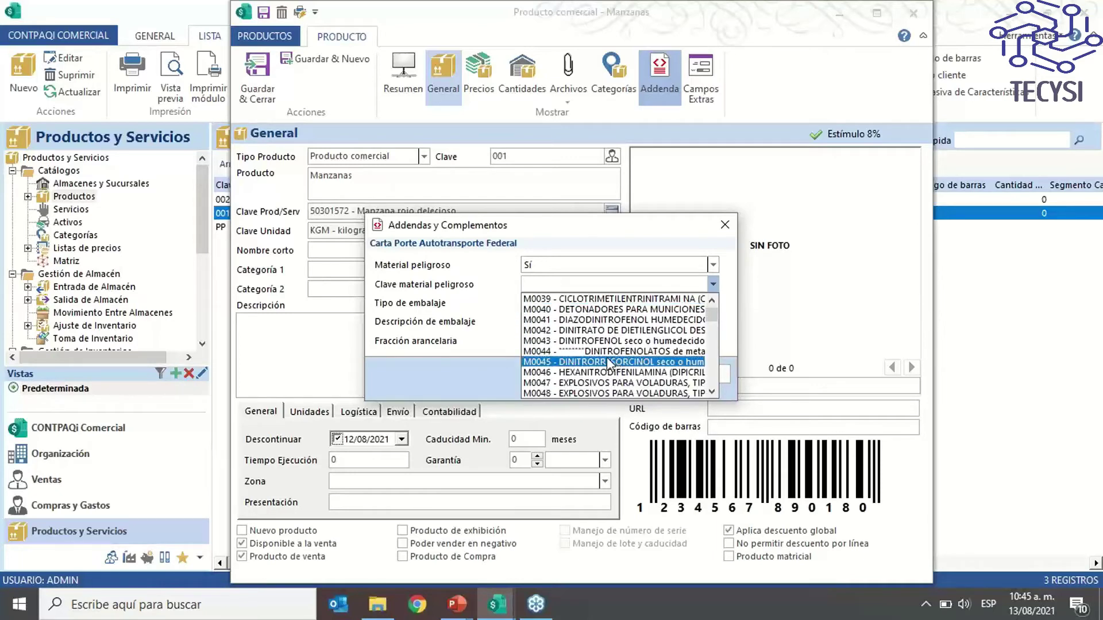
pyautogui.scroll(-3, 615, 372)
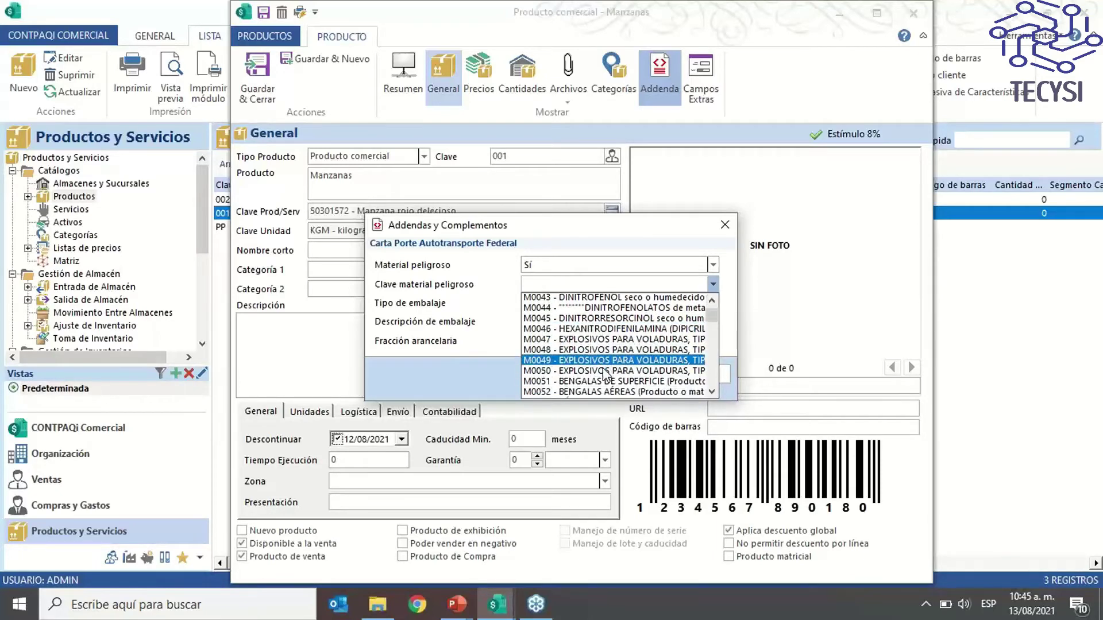
pyautogui.scroll(-1, 597, 365)
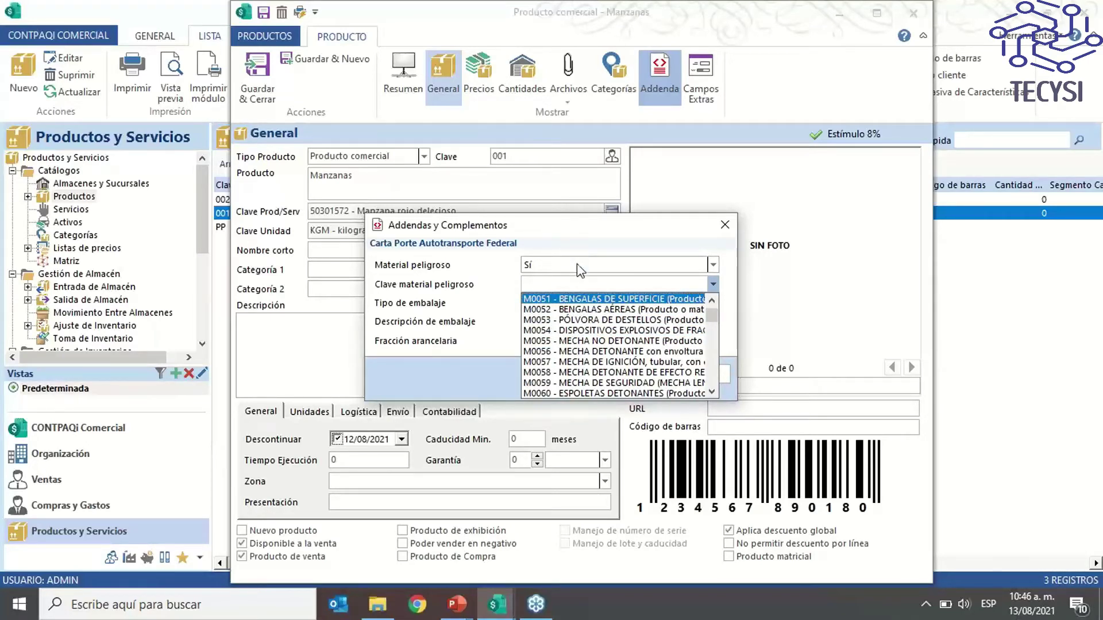
pyautogui.scroll(3, 585, 338)
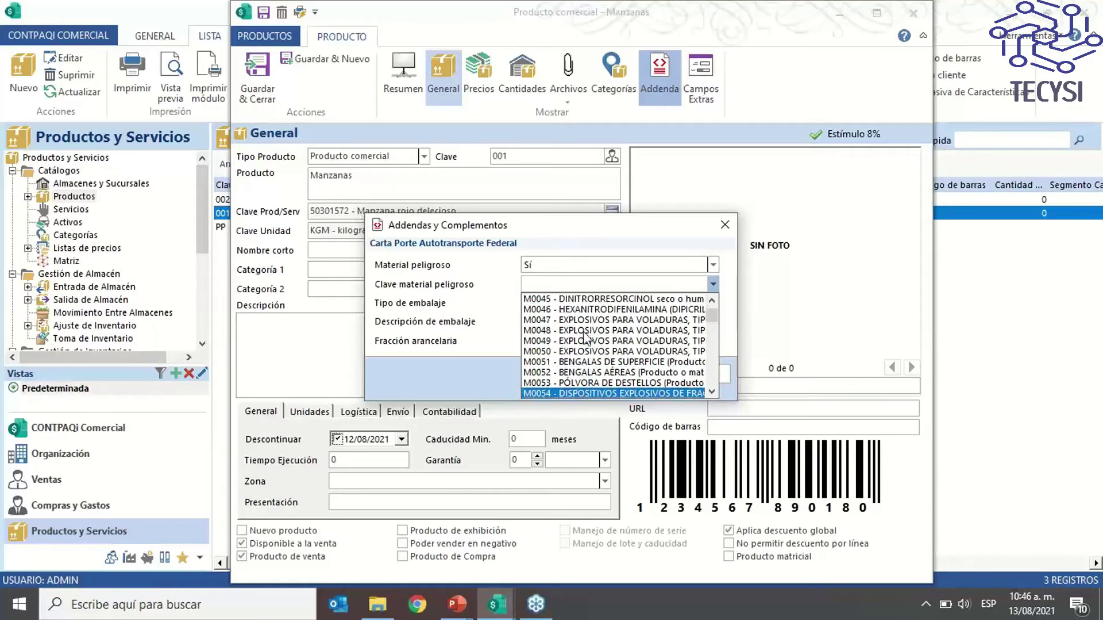
pyautogui.scroll(1, 585, 337)
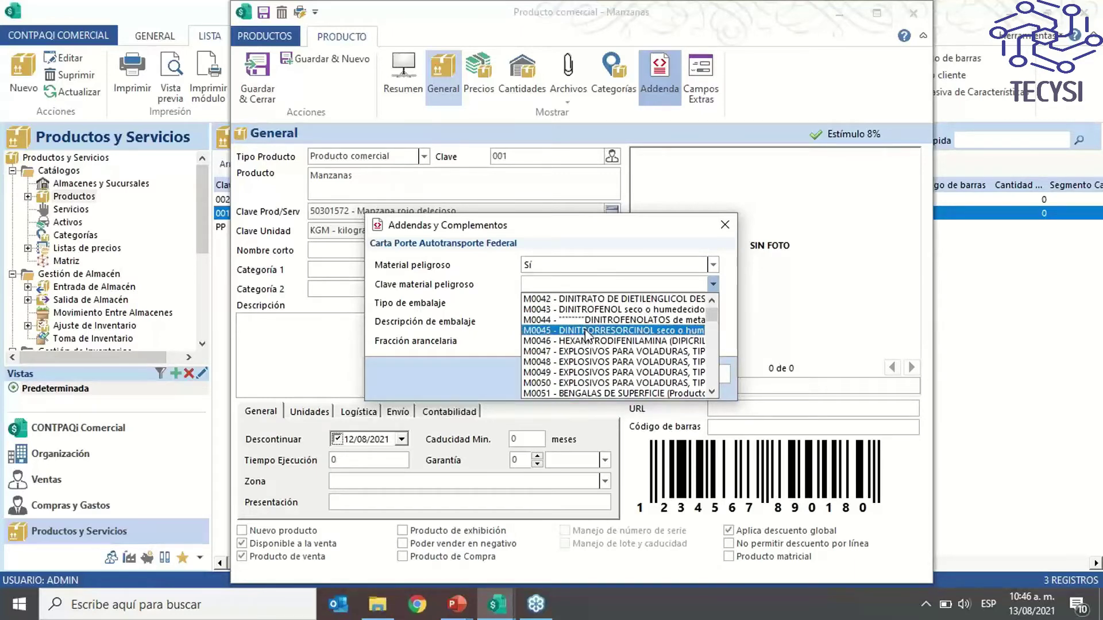
pyautogui.scroll(2, 586, 322)
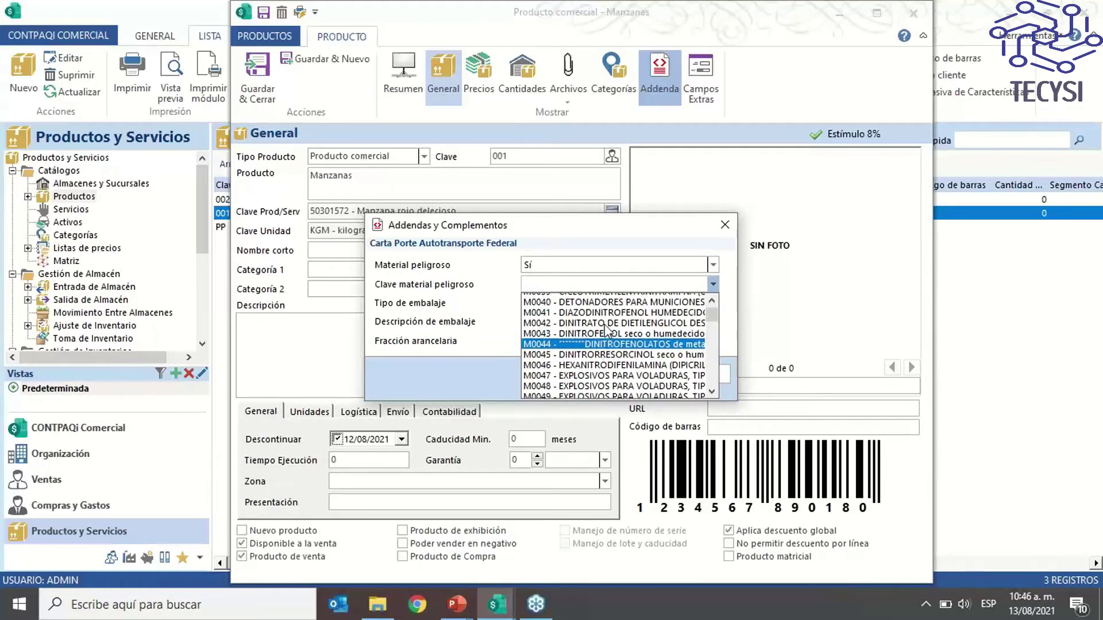
pyautogui.click(693, 239)
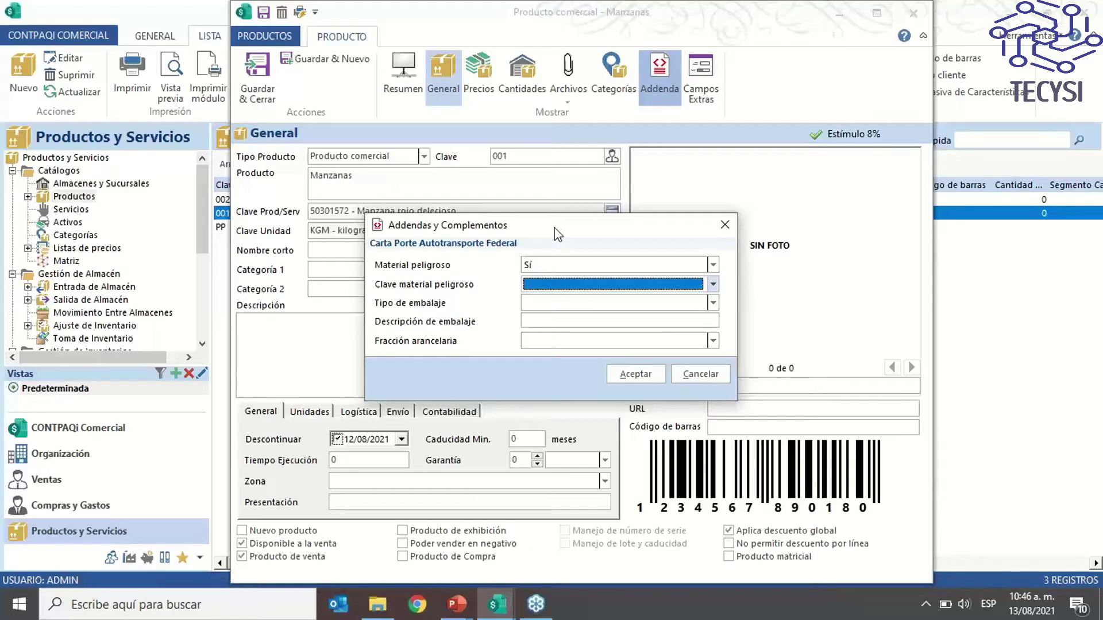
pyautogui.click(713, 284)
pyautogui.scroll(-2, 594, 336)
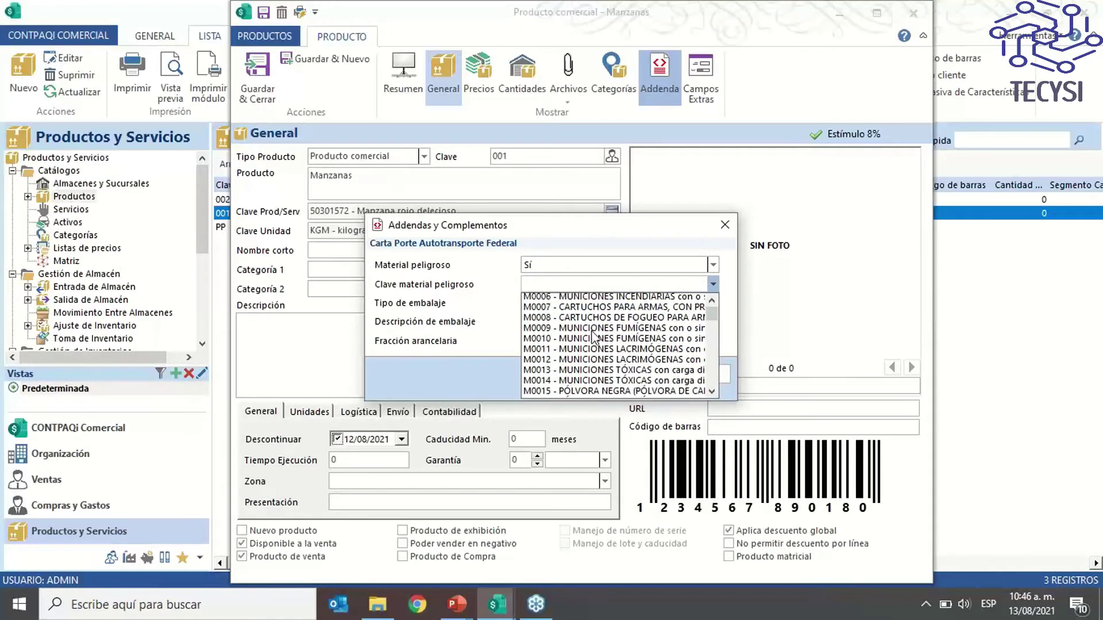
pyautogui.scroll(-4, 595, 336)
pyautogui.click(598, 236)
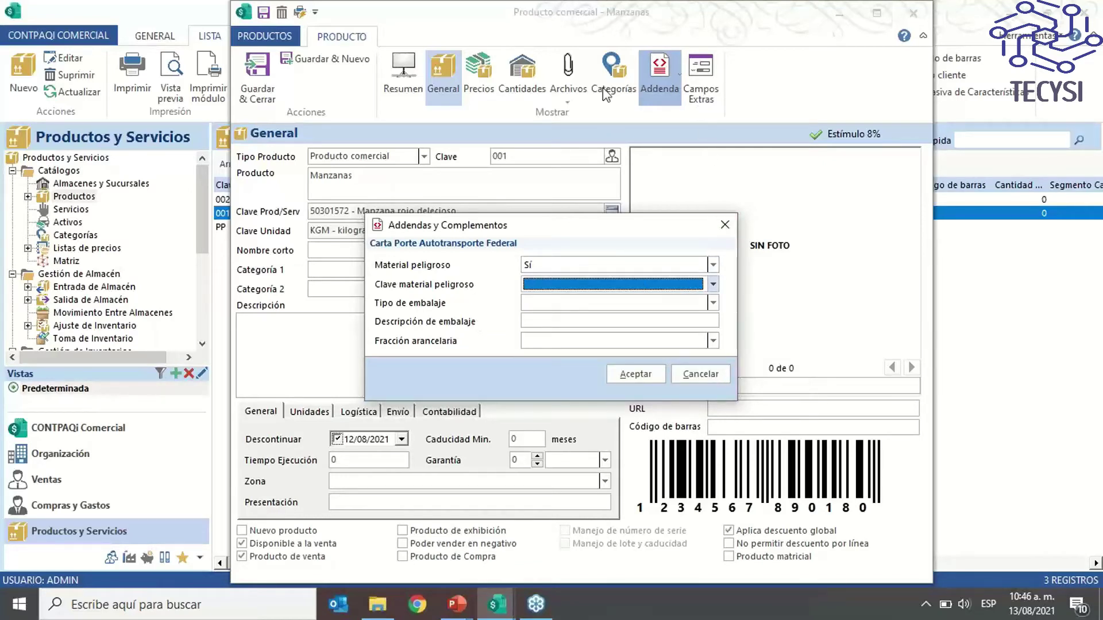
# Set Material peligroso back to No in the Manzanas addenda and move the dialog slightly higher over the product form
pyautogui.click(713, 265)
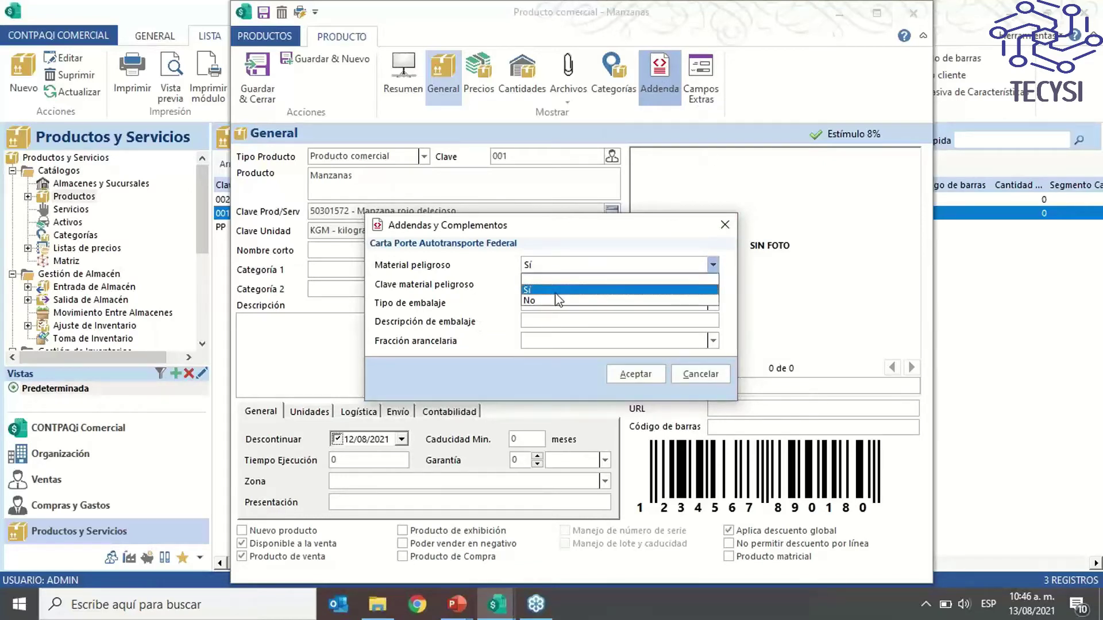
pyautogui.click(552, 293)
pyautogui.moveTo(507, 232); pyautogui.dragTo(497, 193)
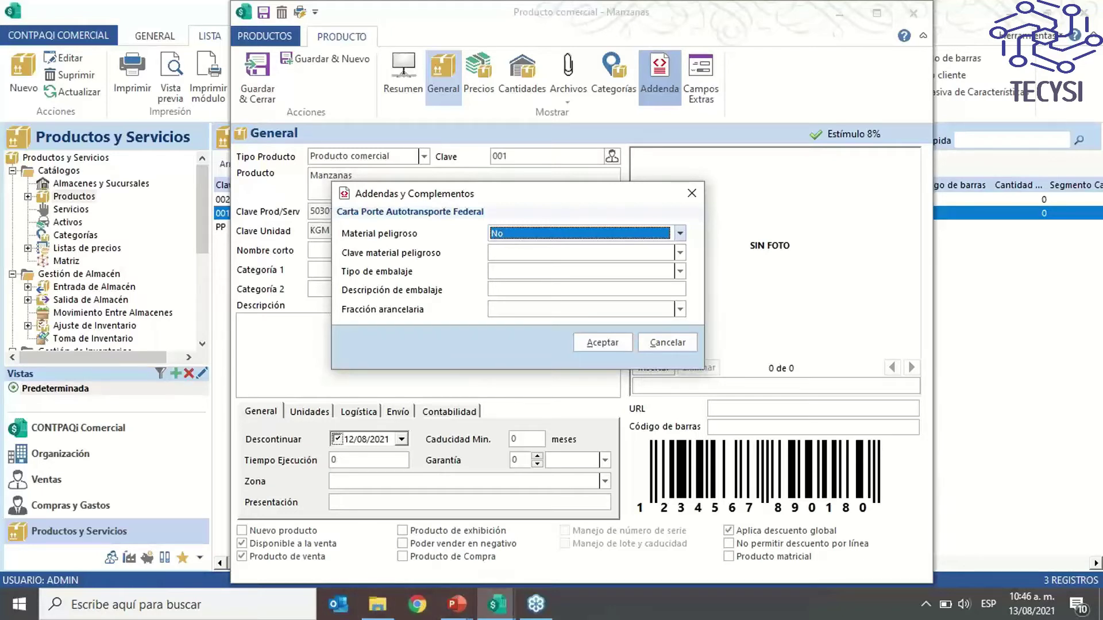
# Switch to Chrome and review the SAT Complemento Carta Porte page, including the Catálogos del complemento entry and the technical documents
pyautogui.hotkey('alt', 'Tab')
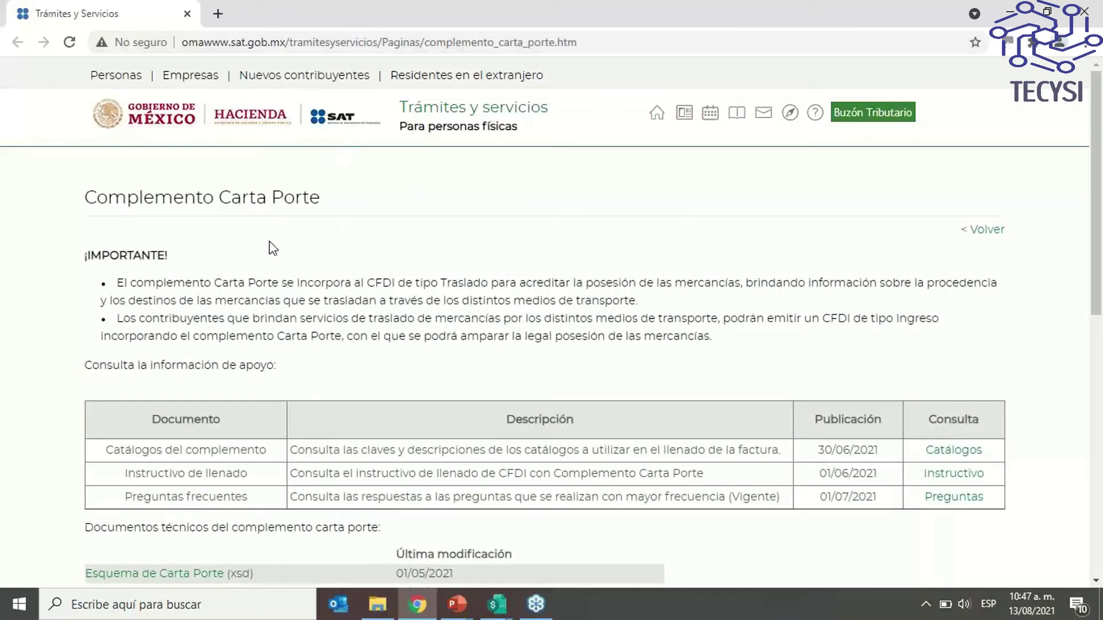
pyautogui.scroll(-2, 412, 298)
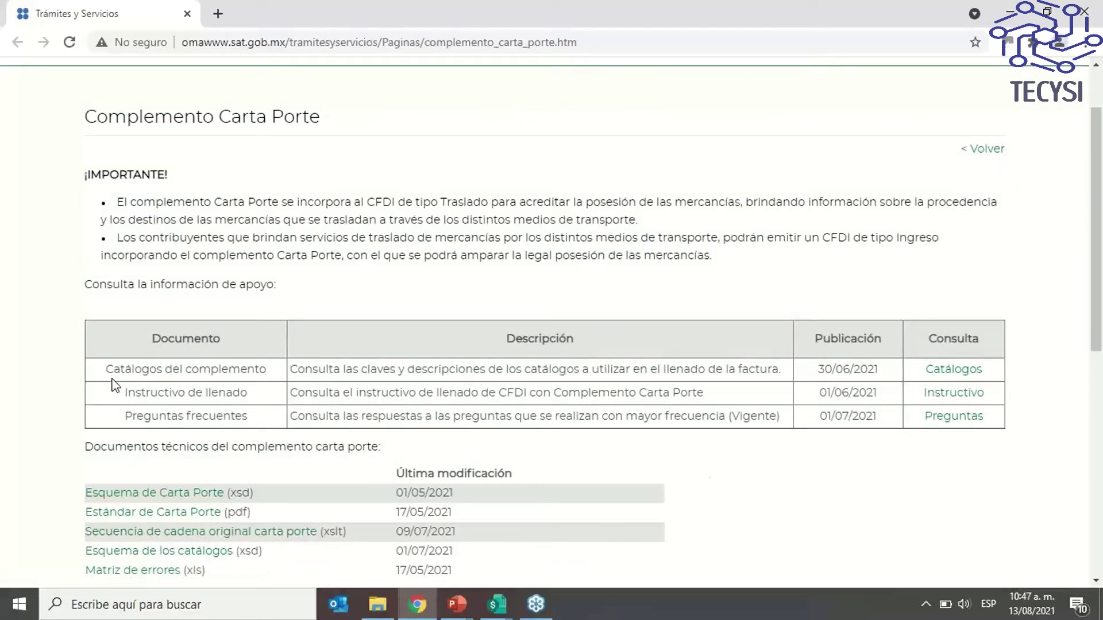
pyautogui.click(956, 371)
pyautogui.moveTo(353, 369); pyautogui.dragTo(466, 371)
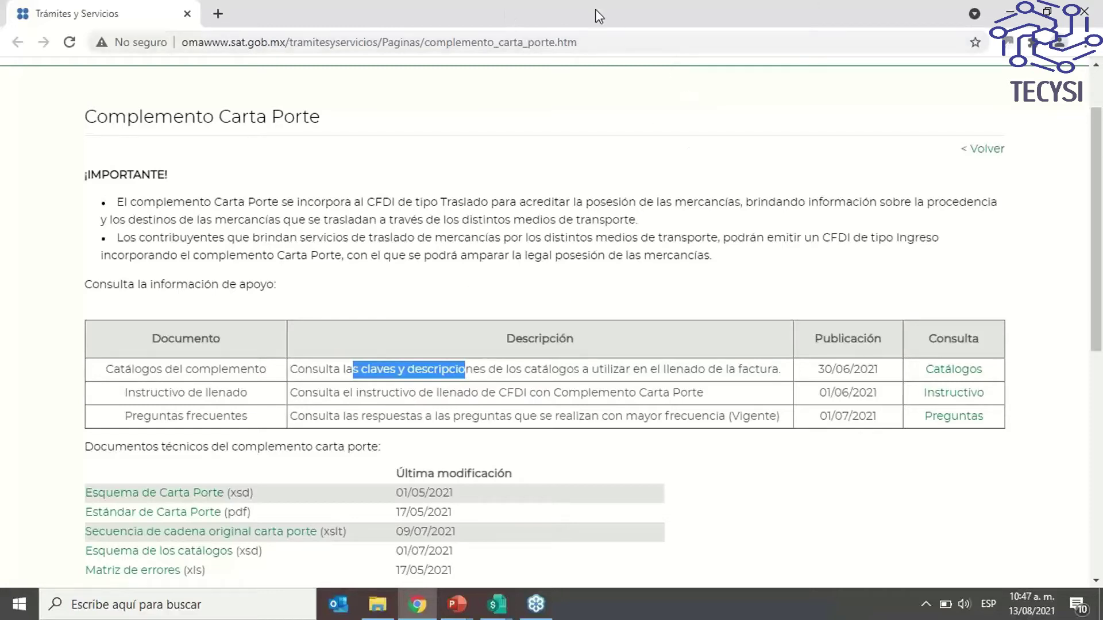
pyautogui.click(610, 44)
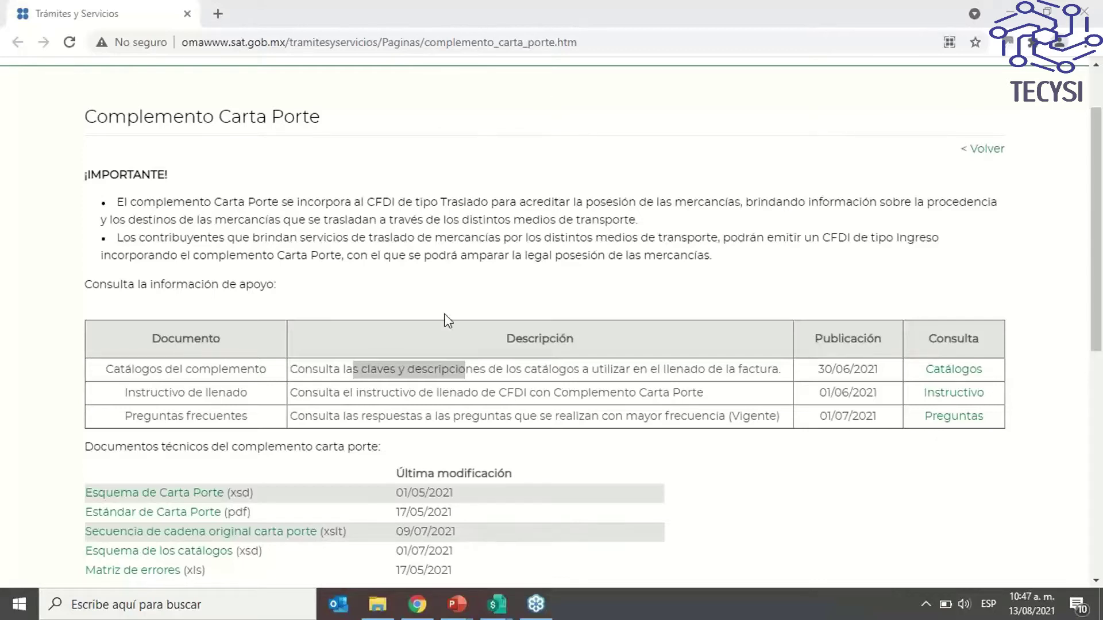
pyautogui.scroll(-3, 542, 333)
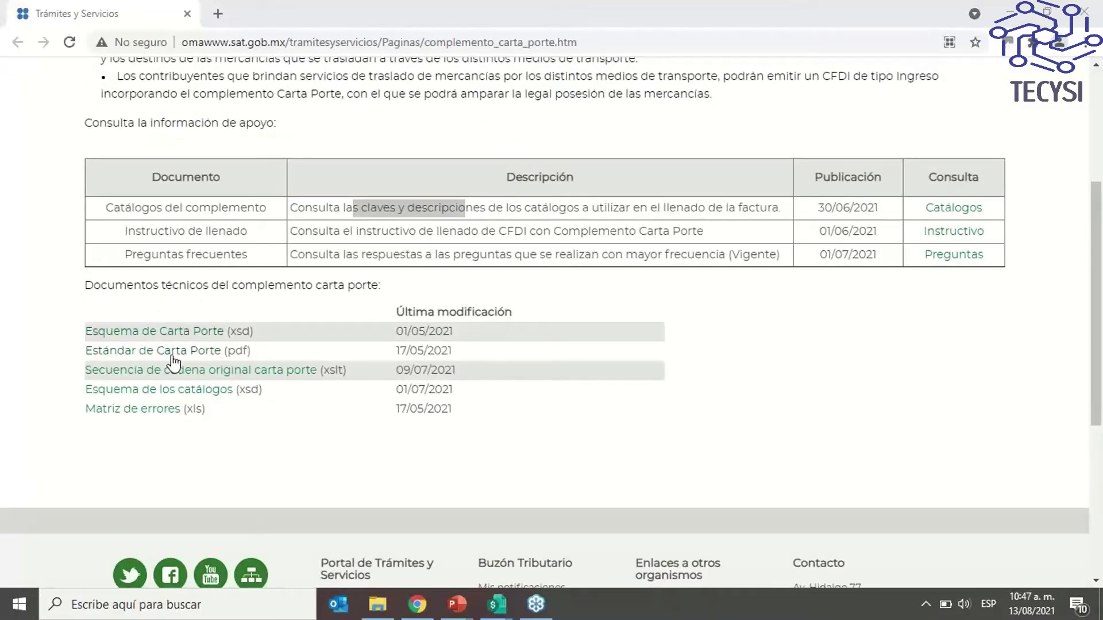
pyautogui.scroll(3, 445, 348)
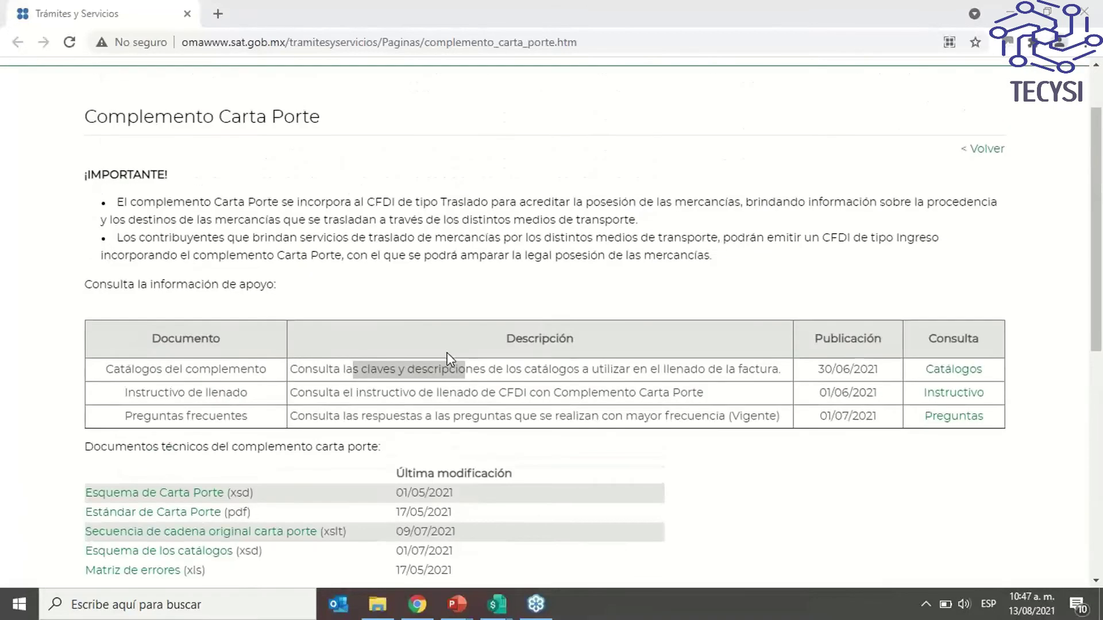
pyautogui.scroll(-2, 450, 360)
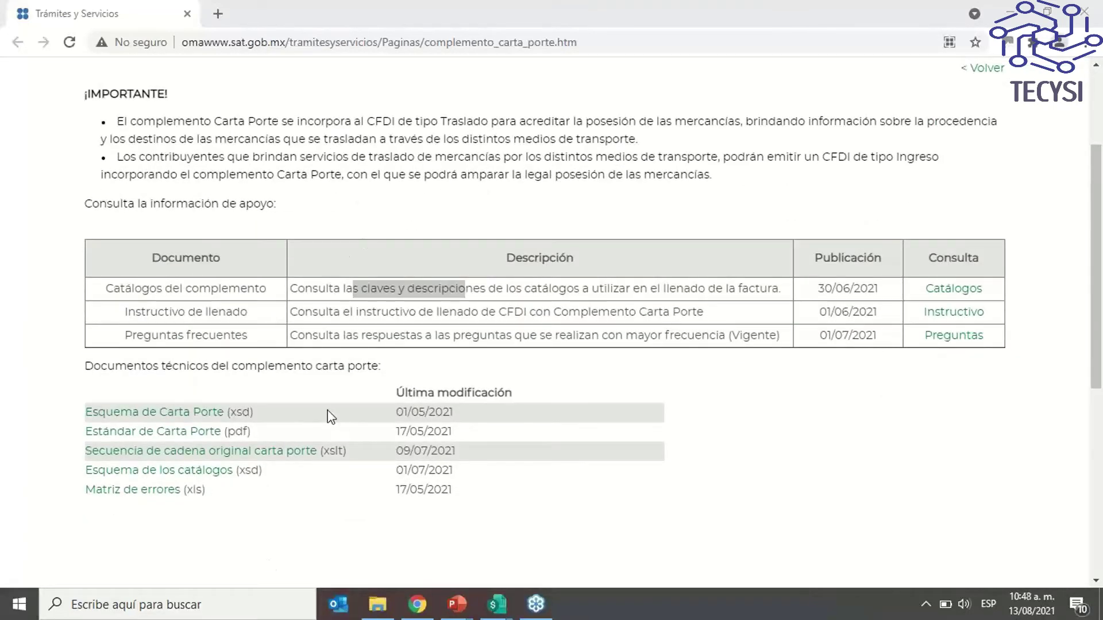
# Return to the Manzanas product in CONTPAQi Comercial, check the Fracción arancelaria options without choosing one, and close the addenda dialog
pyautogui.moveTo(496, 603)
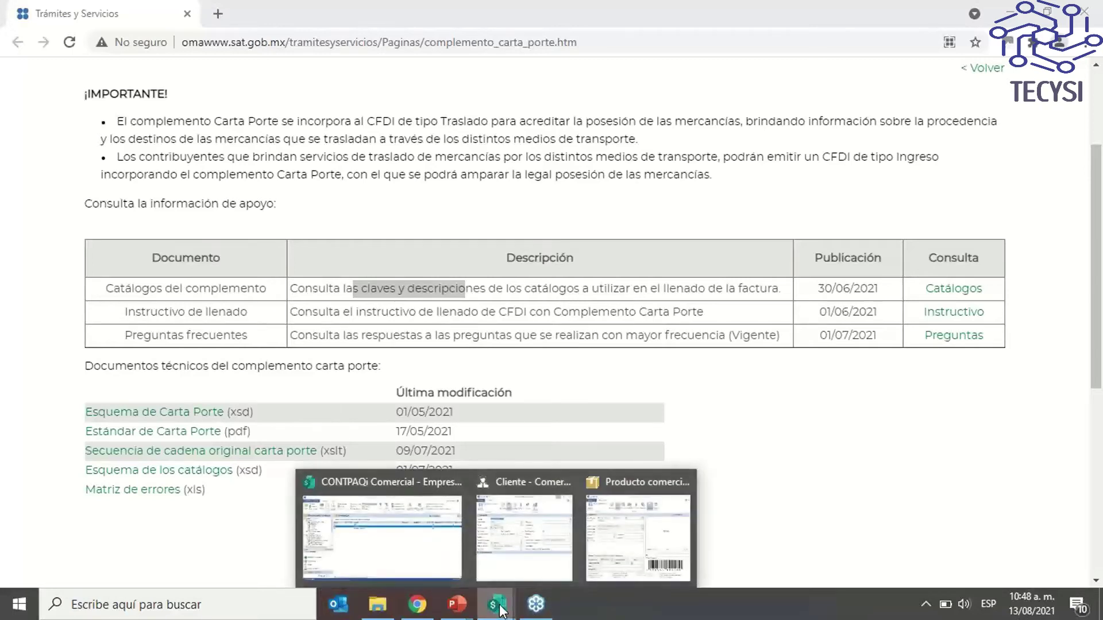
pyautogui.click(634, 544)
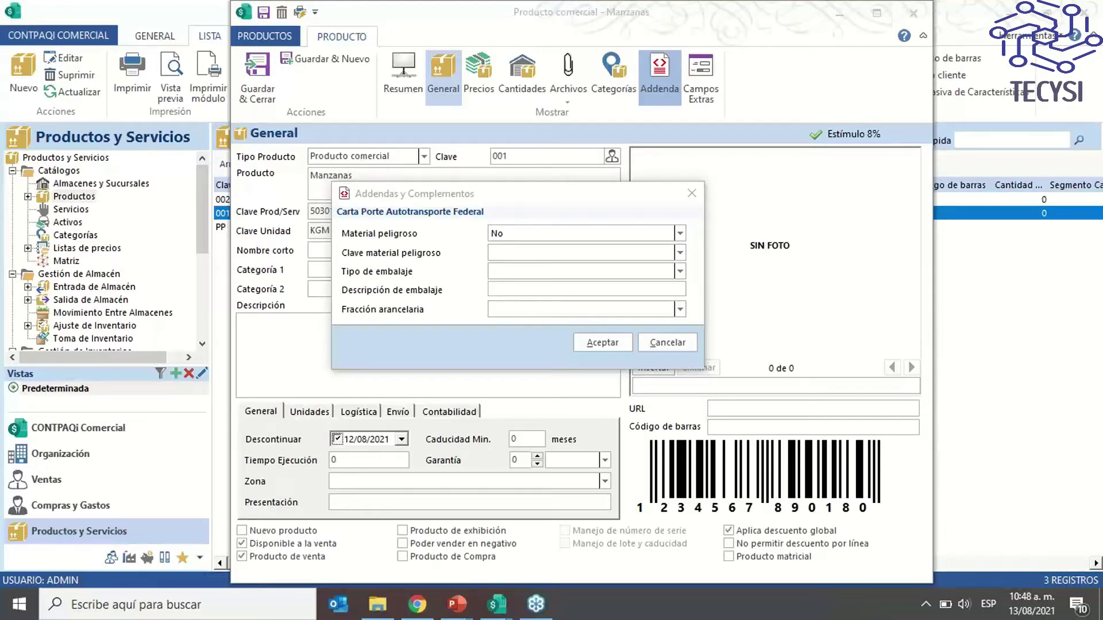
pyautogui.click(680, 311)
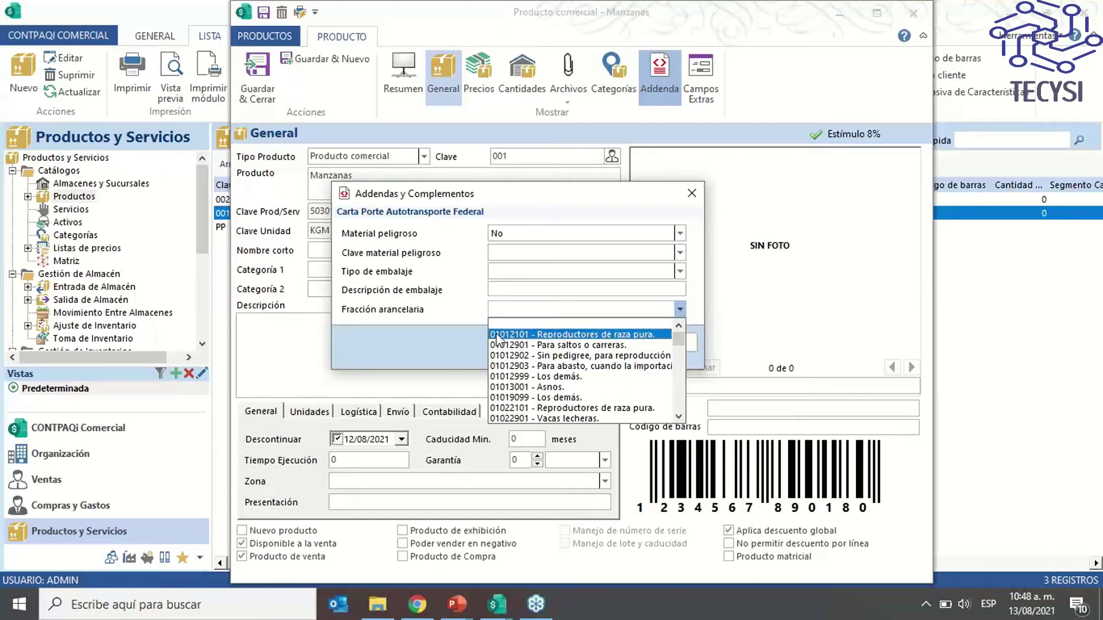
pyautogui.click(481, 201)
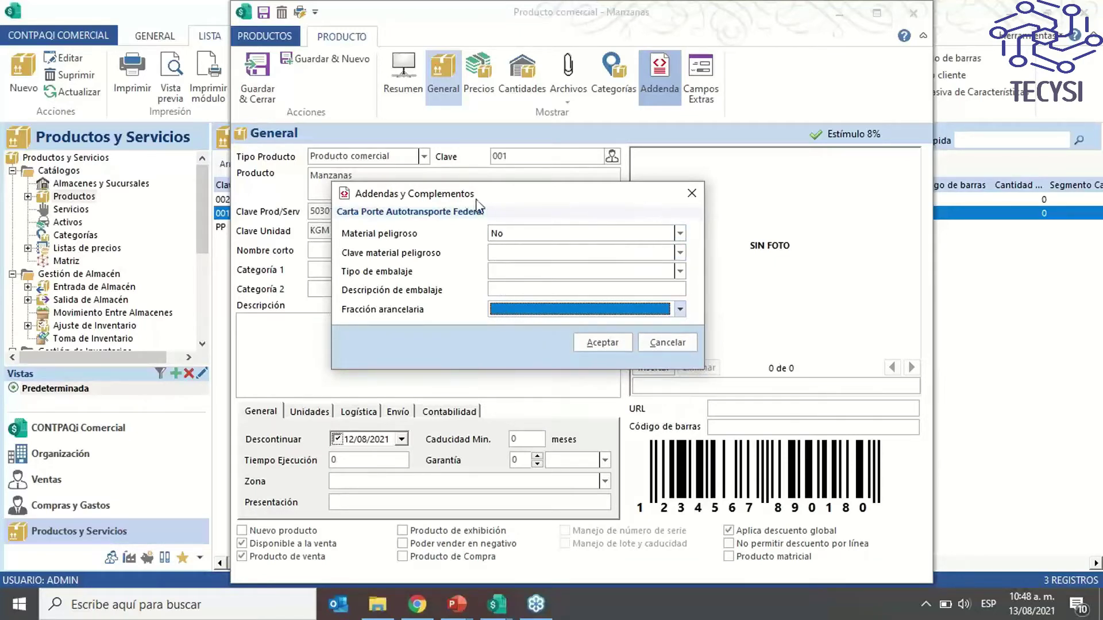
pyautogui.moveTo(477, 200); pyautogui.dragTo(452, 210)
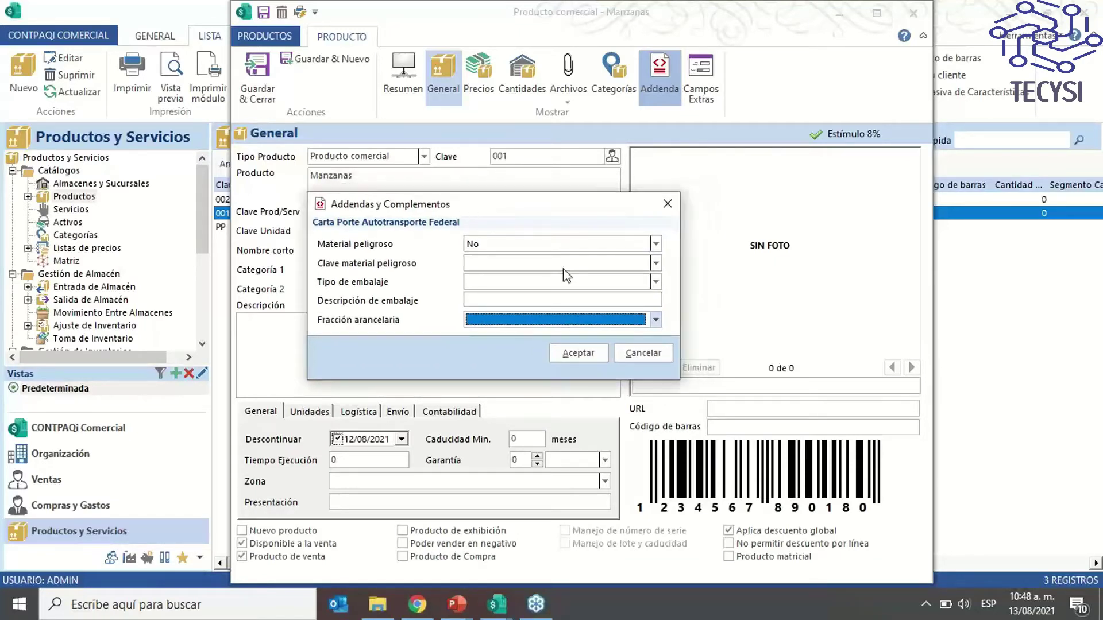
pyautogui.click(666, 203)
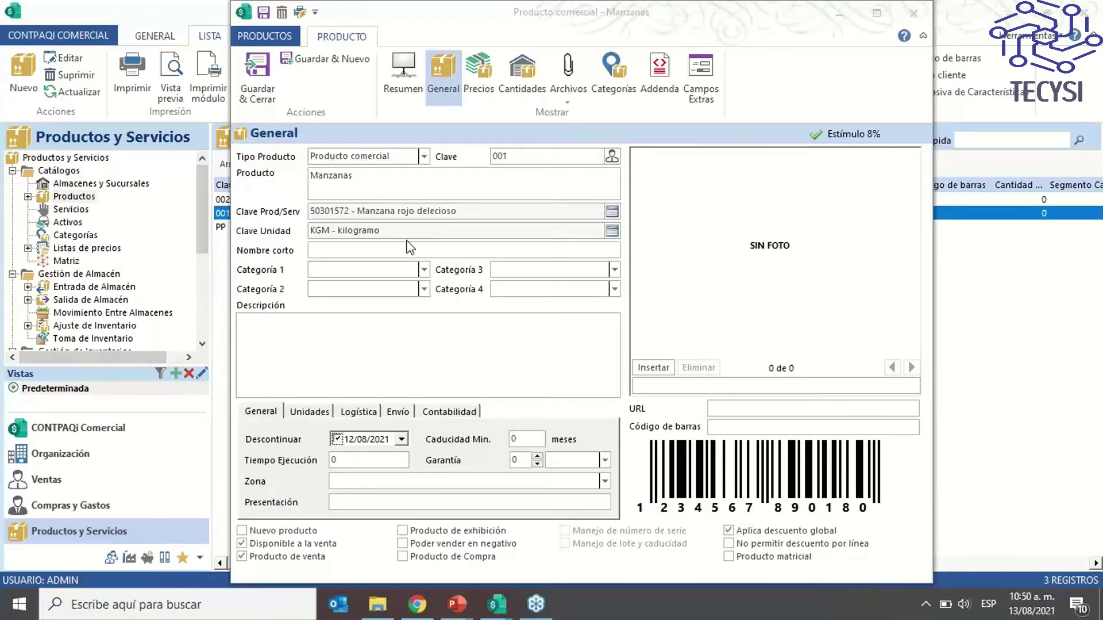
# Switch to Chrome and highlight the Catálogos del complemento row on the SAT Complemento Carta Porte page
pyautogui.click(418, 604)
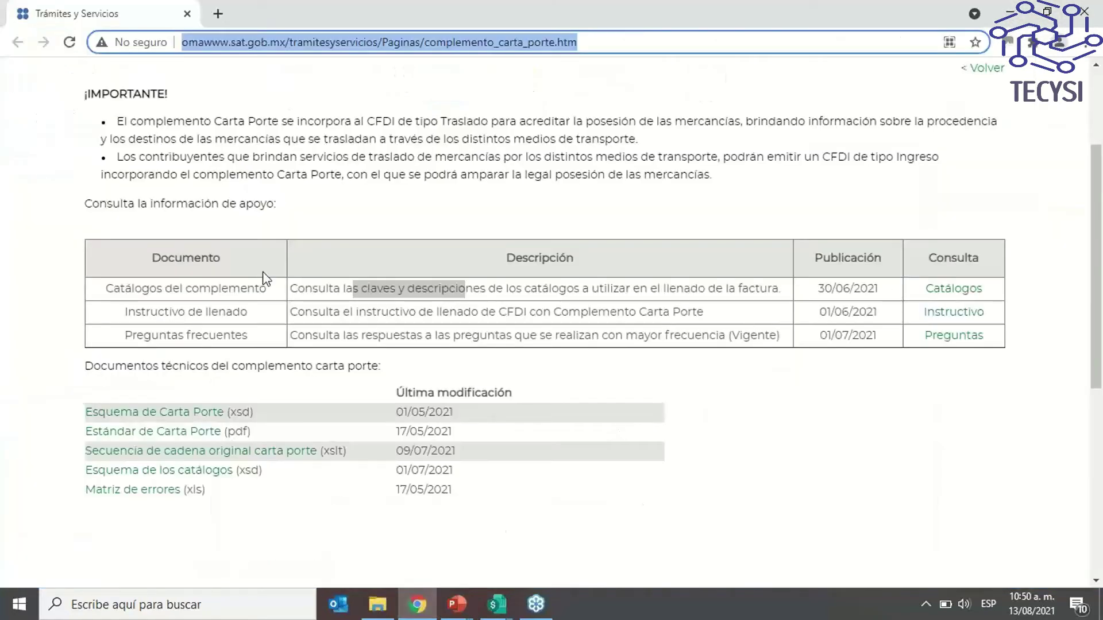
pyautogui.moveTo(106, 288); pyautogui.dragTo(964, 292)
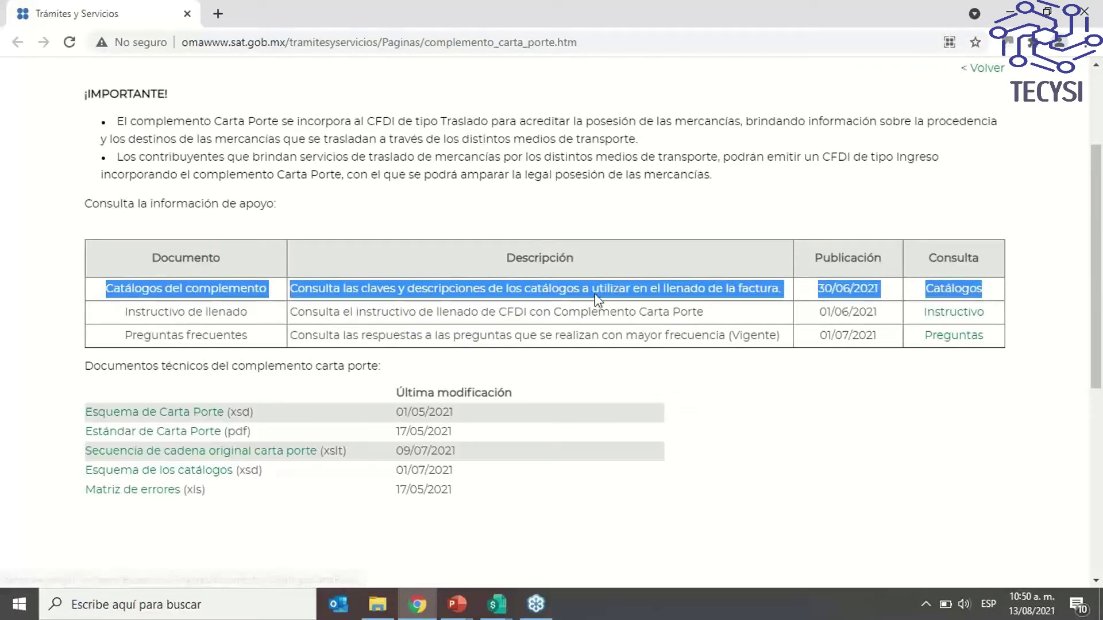
# Open the CatalogosCartaPorte workbook in Excel, maximize its window and show the c_ClaveProdServCP sheet
pyautogui.click(377, 604)
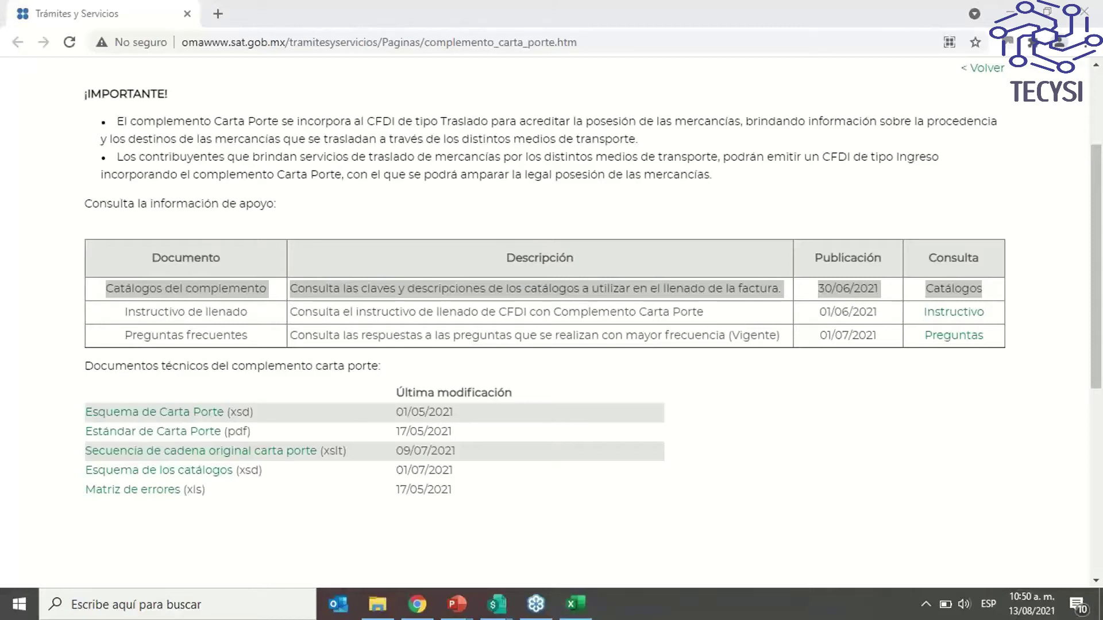
pyautogui.hotkey('alt', 'Tab')
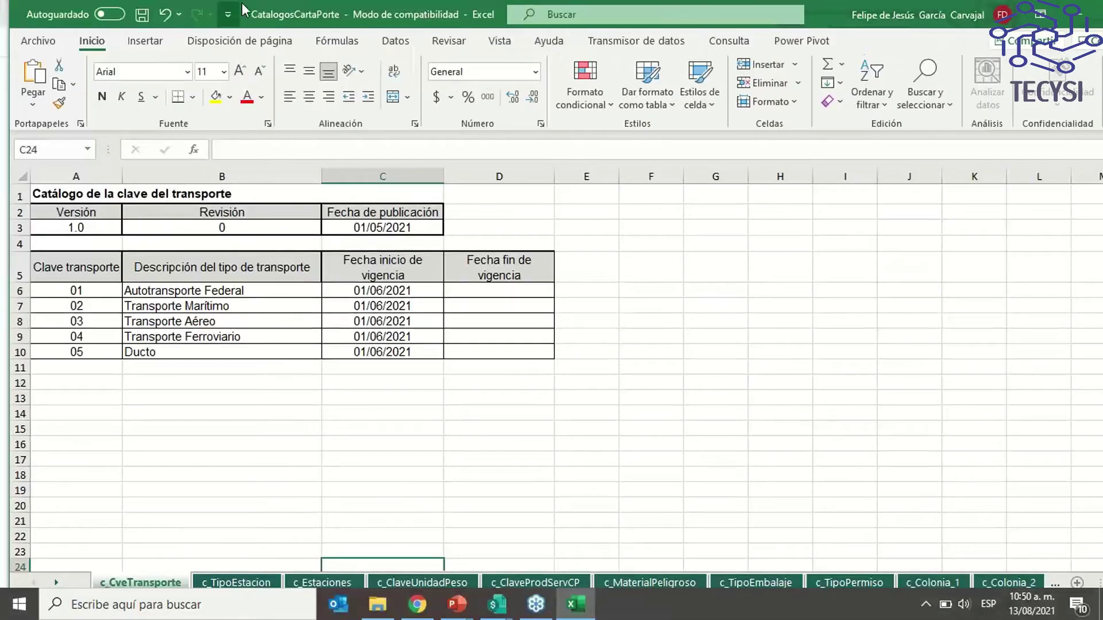
pyautogui.moveTo(270, 6); pyautogui.dragTo(222, 8)
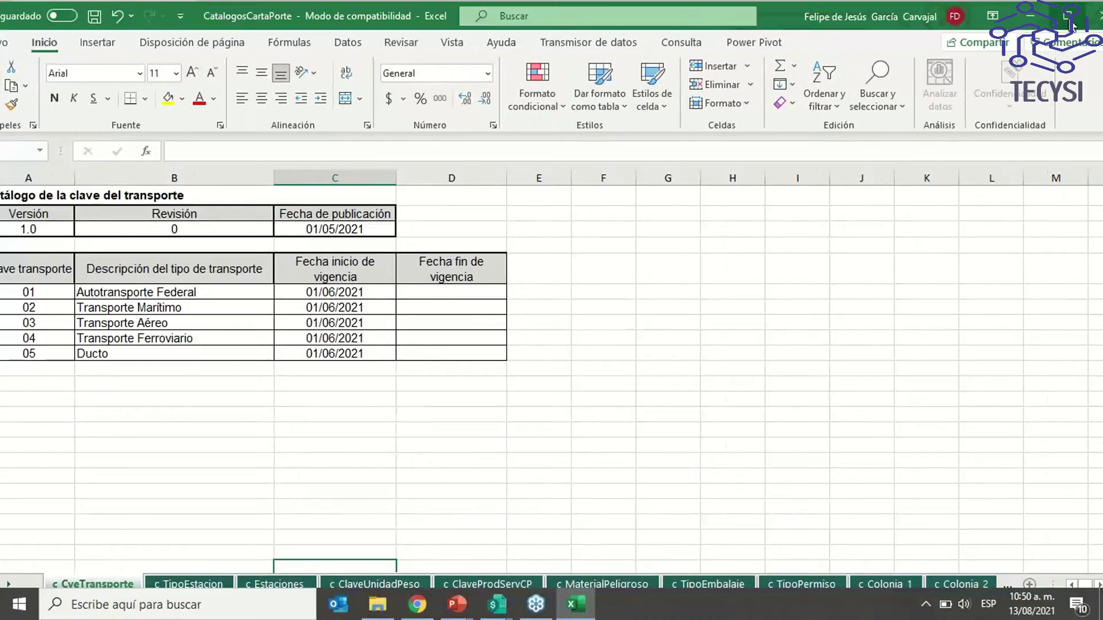
pyautogui.click(1068, 13)
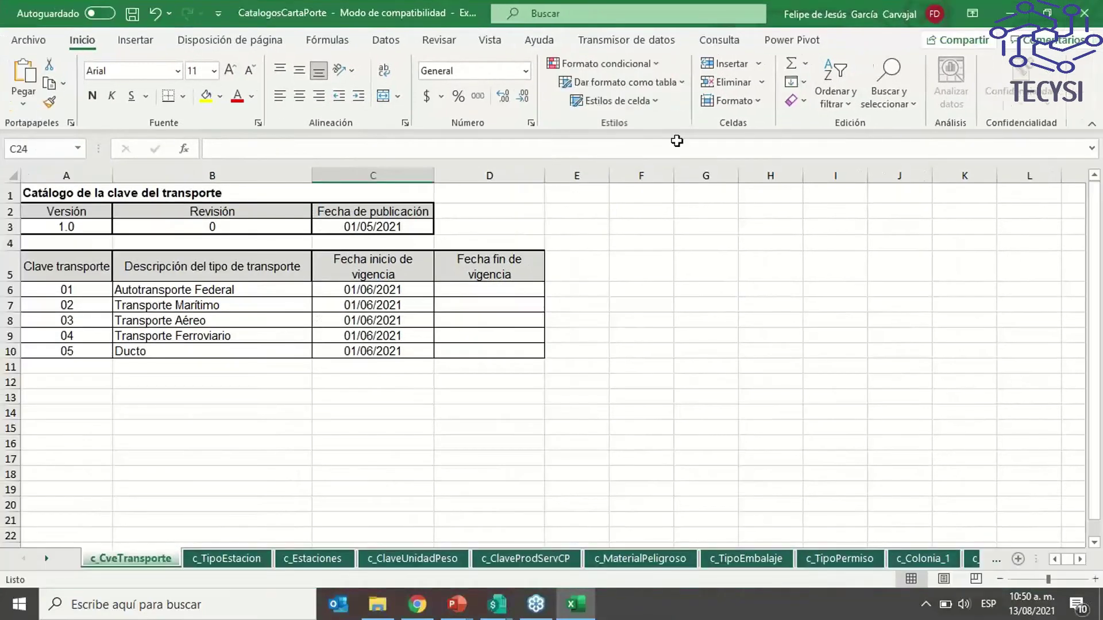
pyautogui.click(520, 560)
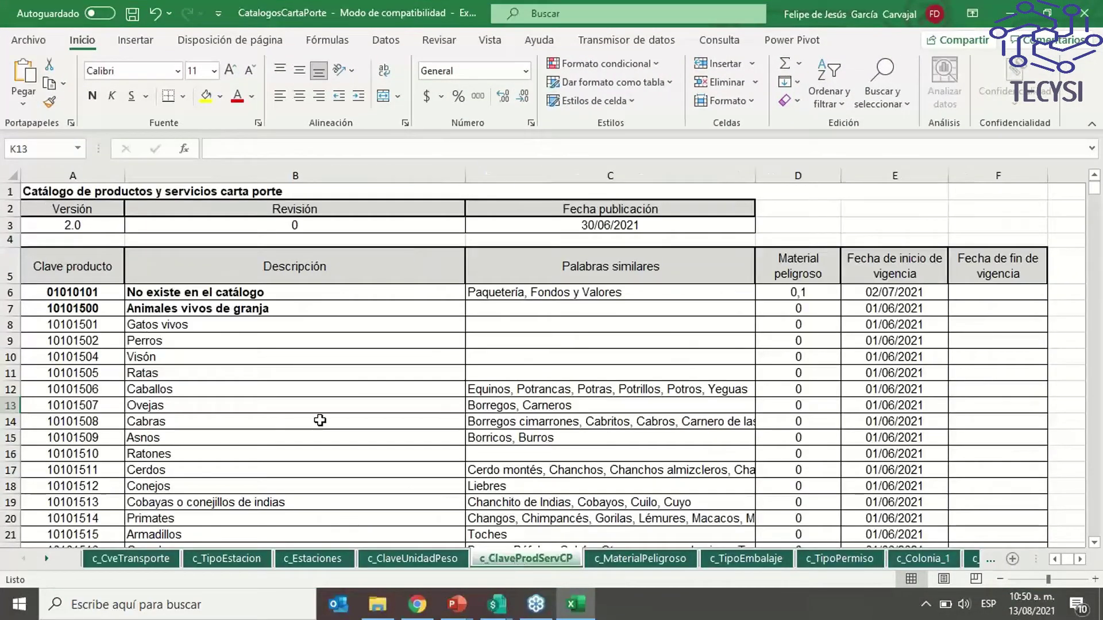
# Select every product key in the Clave producto column from 01010101 down and examine the selection count and the last catalog entries
pyautogui.click(86, 293)
pyautogui.hotkey('ctrl', 'shift', 'Down')
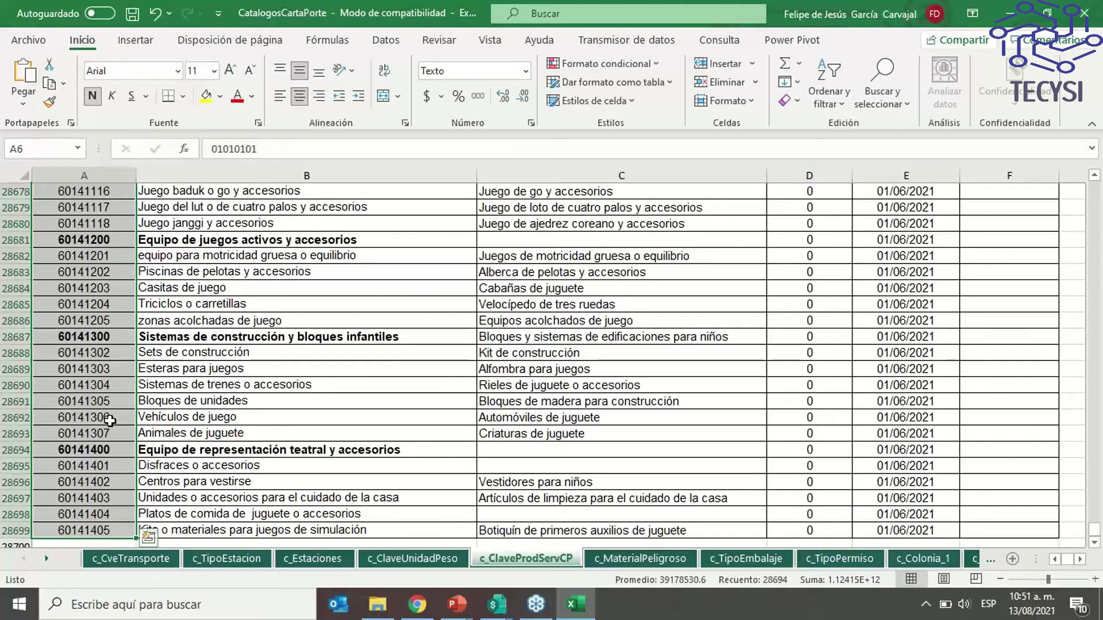
pyautogui.scroll(7, 209, 388)
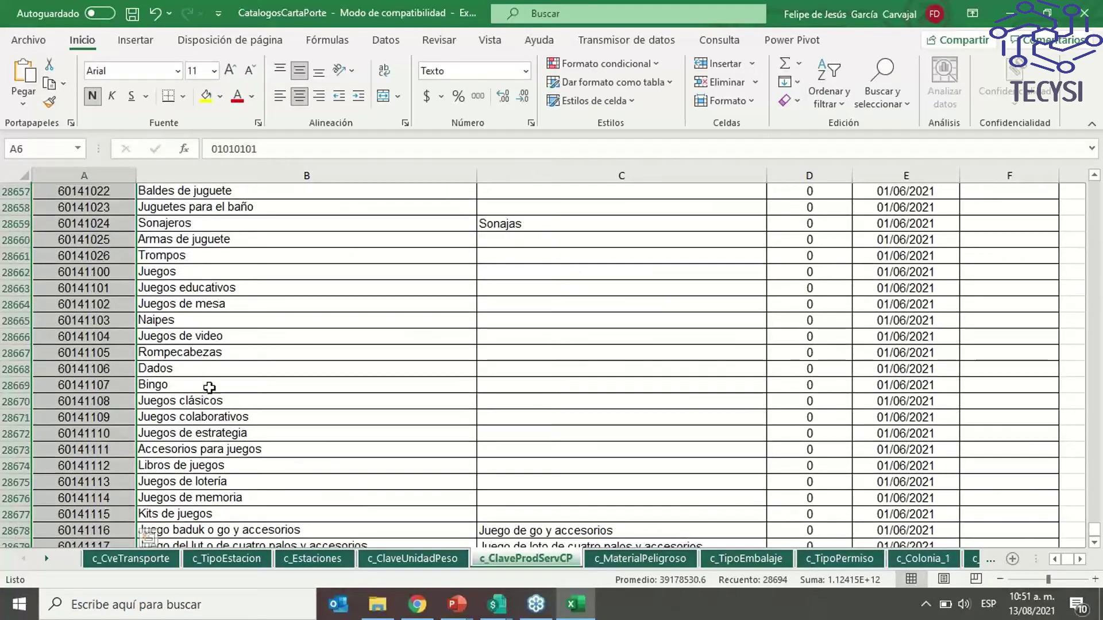
pyautogui.scroll(3, 212, 387)
pyautogui.scroll(-10, 252, 386)
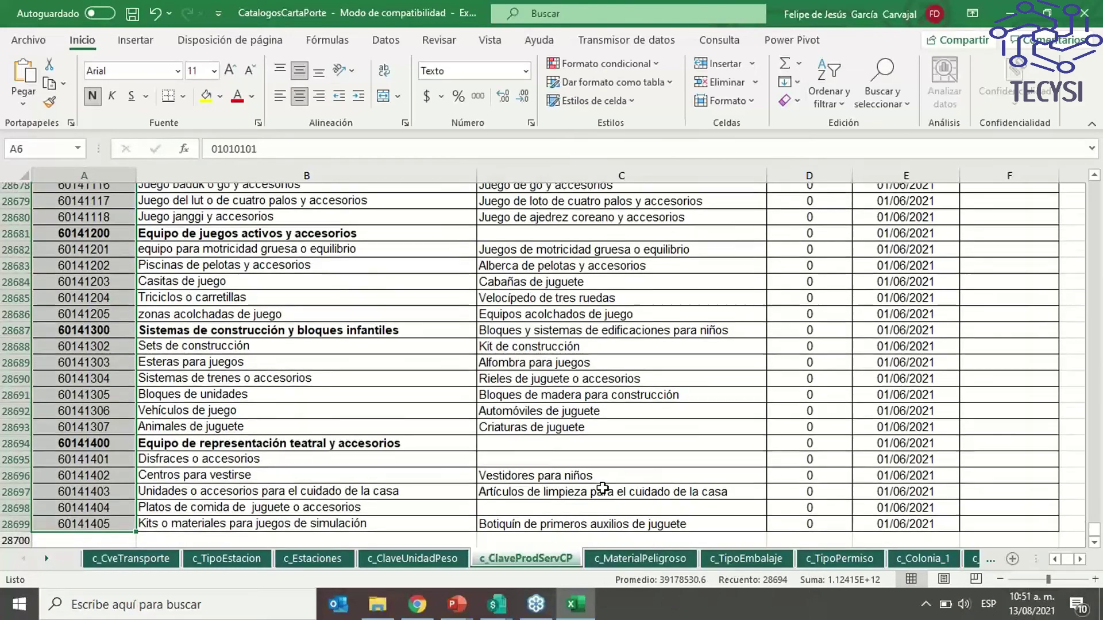
pyautogui.scroll(-4, 602, 488)
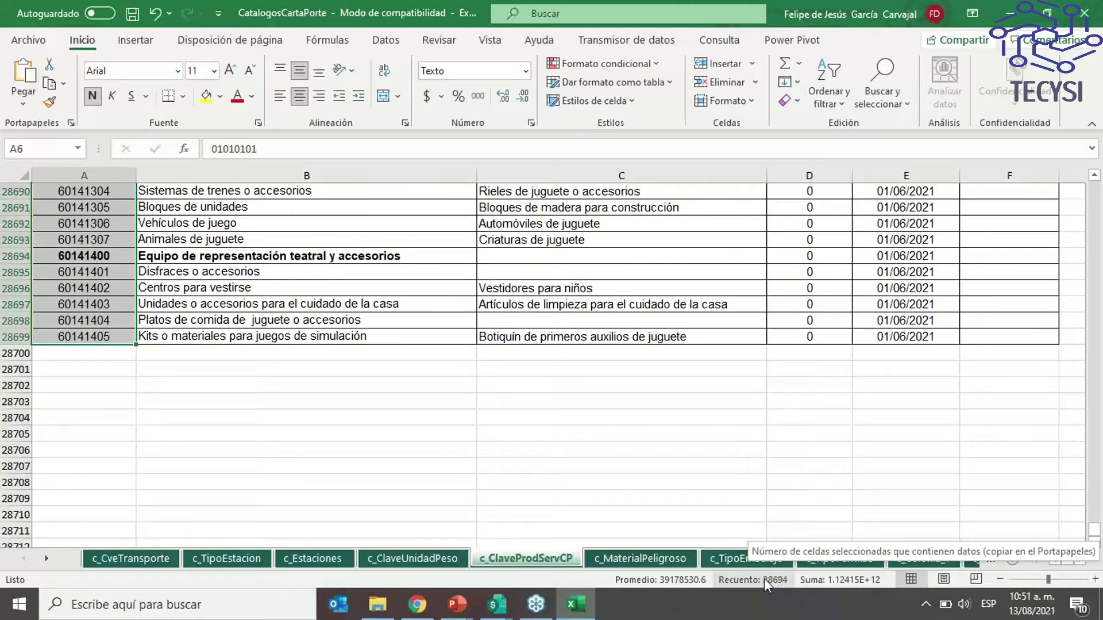
pyautogui.scroll(2, 194, 393)
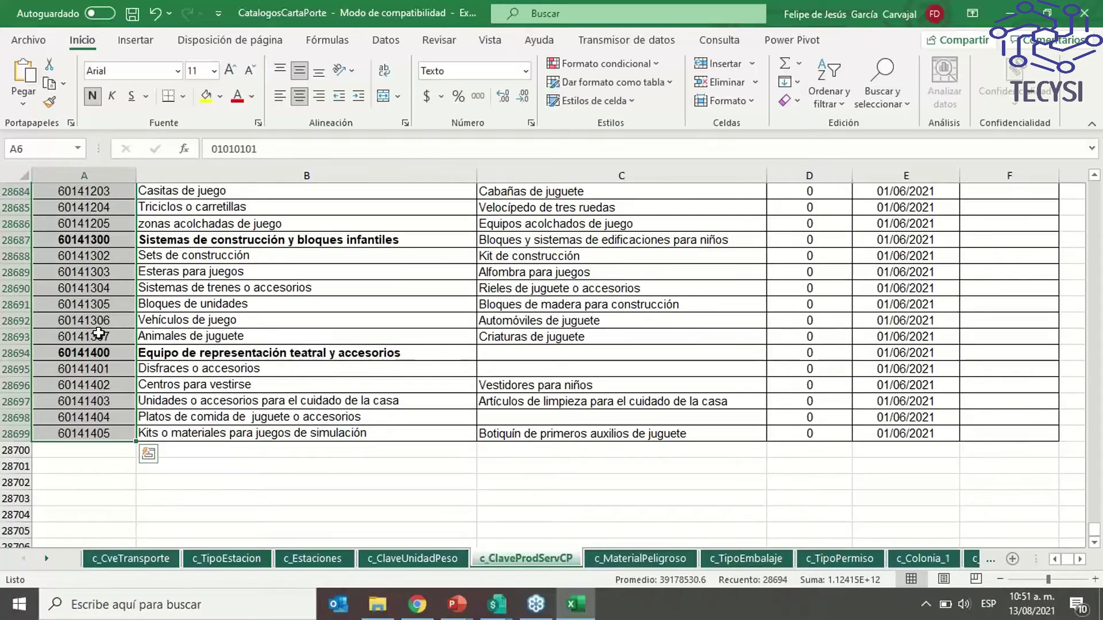
pyautogui.scroll(10, 96, 315)
pyautogui.scroll(13, 97, 315)
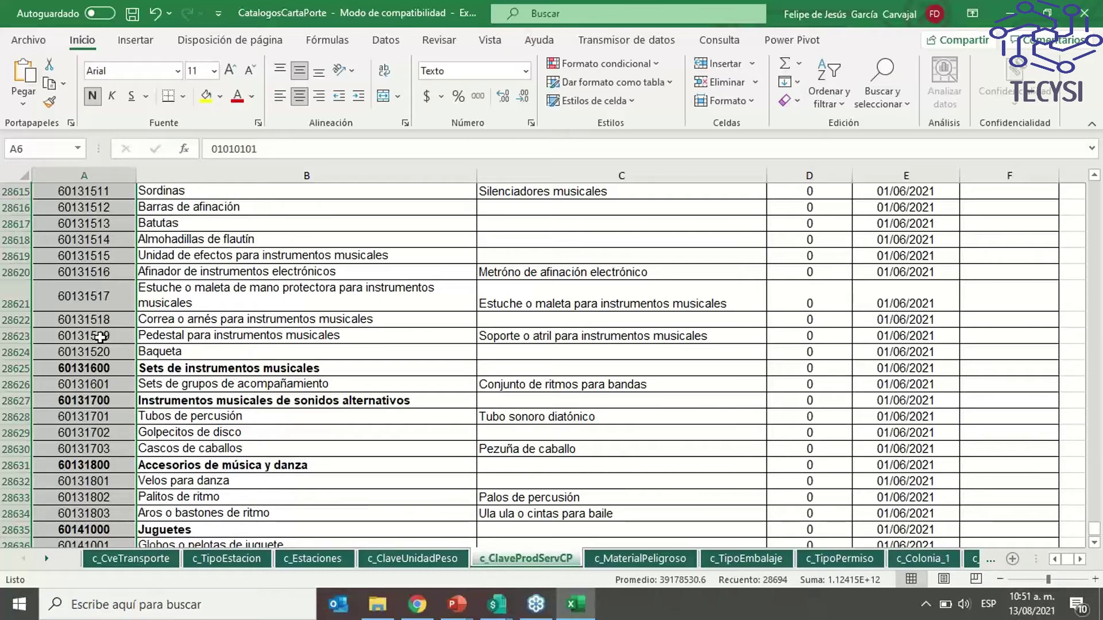
# Look through the c_MaterialPeligroso, c_CveTransporte, c_TipoEstacion, c_Estaciones and c_ClaveUnidadPeso catalog sheets
pyautogui.click(635, 560)
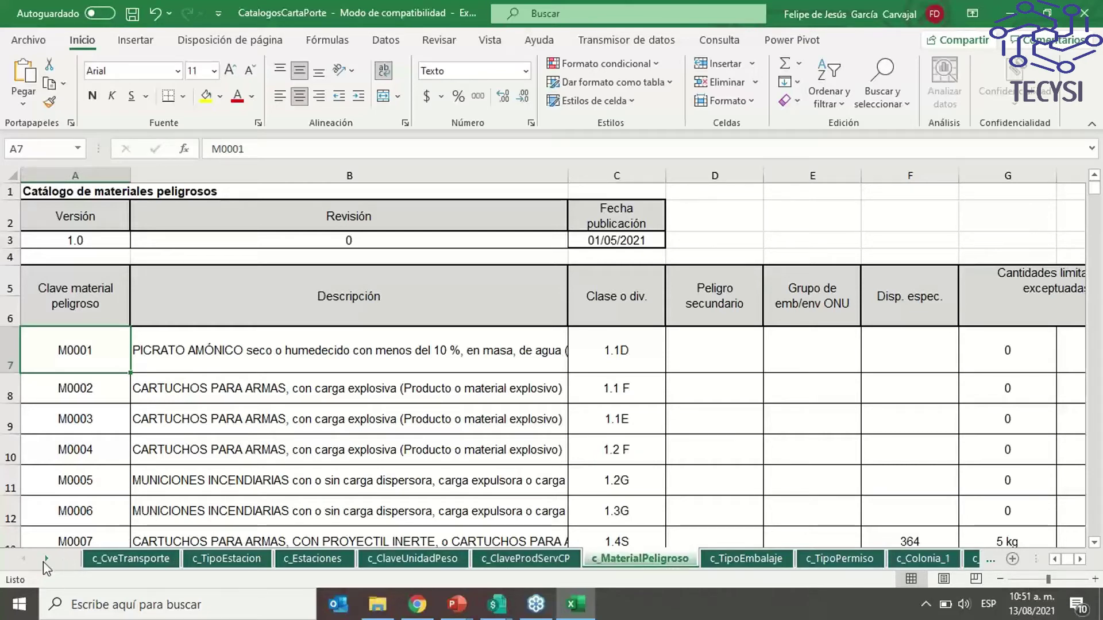
pyautogui.click(152, 557)
pyautogui.click(230, 559)
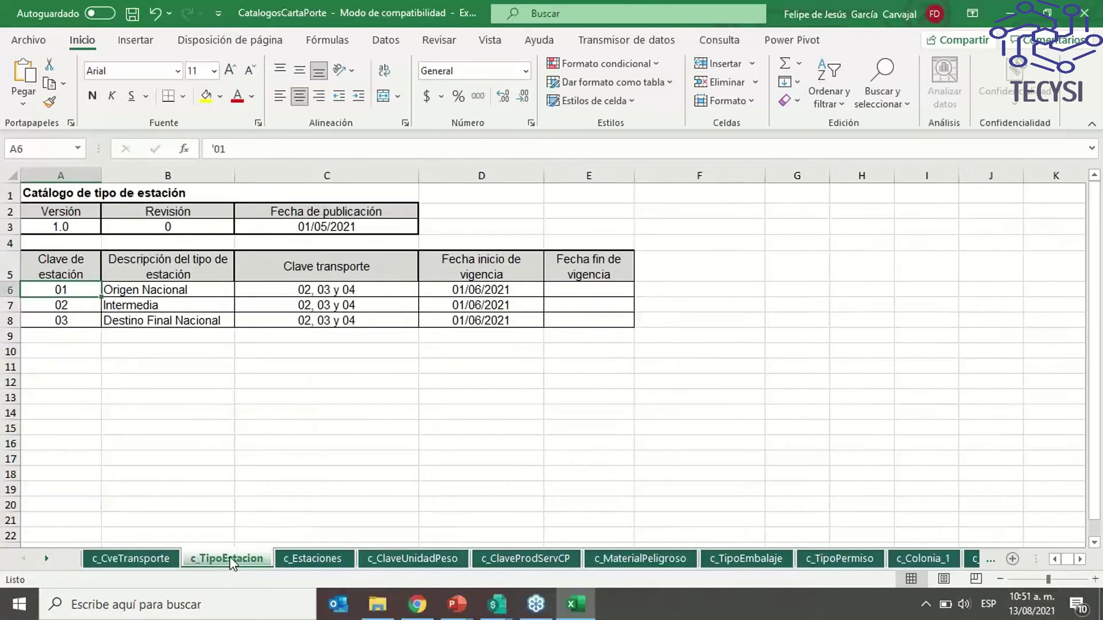
pyautogui.click(298, 566)
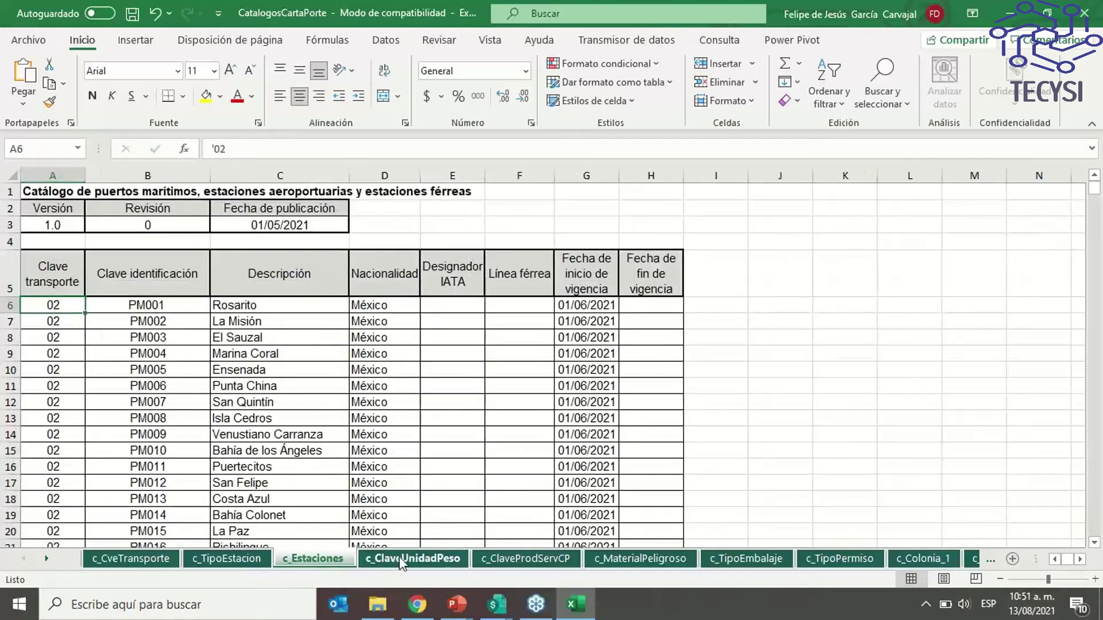
pyautogui.click(403, 562)
pyautogui.scroll(-3, 493, 555)
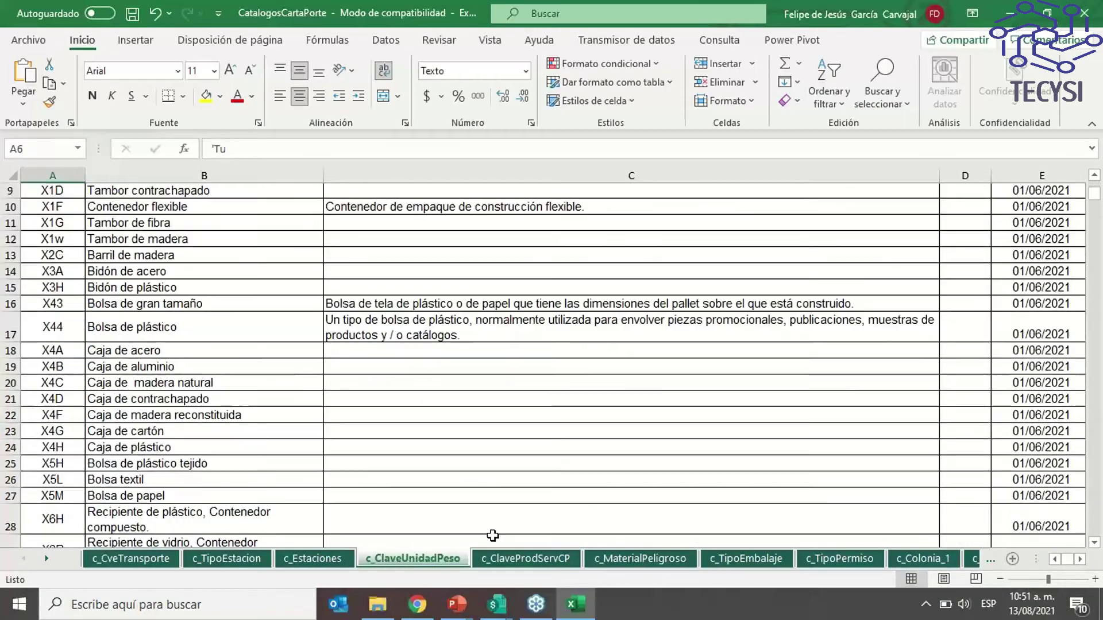
# Return to the c_ClaveProdServCP sheet and examine the Material peligroso column's values from the start of the catalog
pyautogui.click(515, 560)
pyautogui.scroll(13, 738, 370)
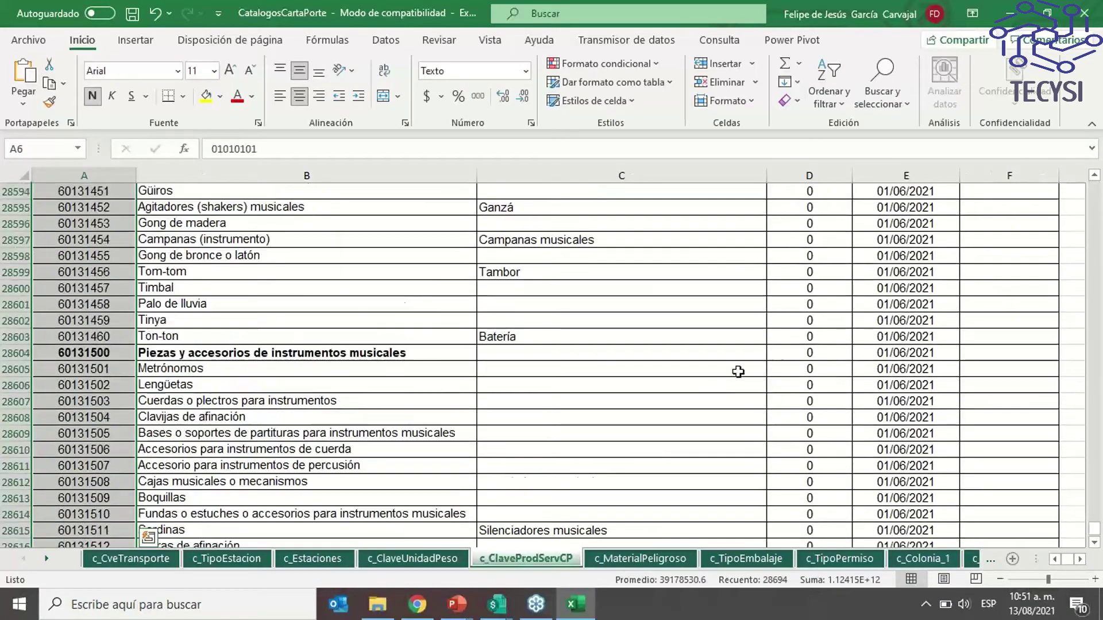
pyautogui.moveTo(1094, 527); pyautogui.dragTo(1095, 185)
pyautogui.click(801, 266)
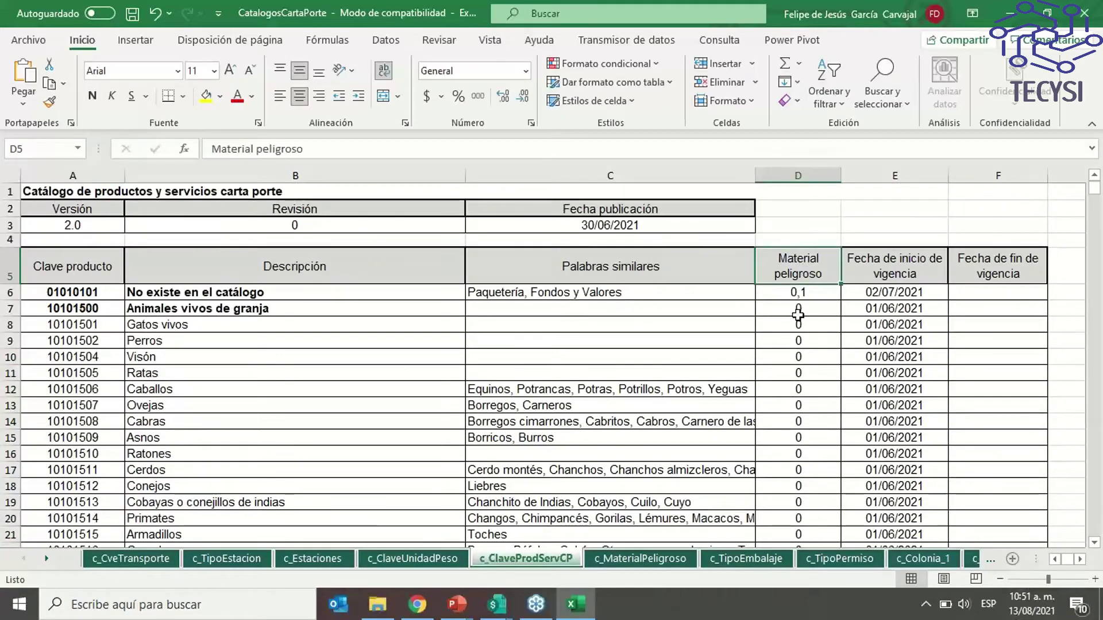
pyautogui.scroll(-1, 800, 357)
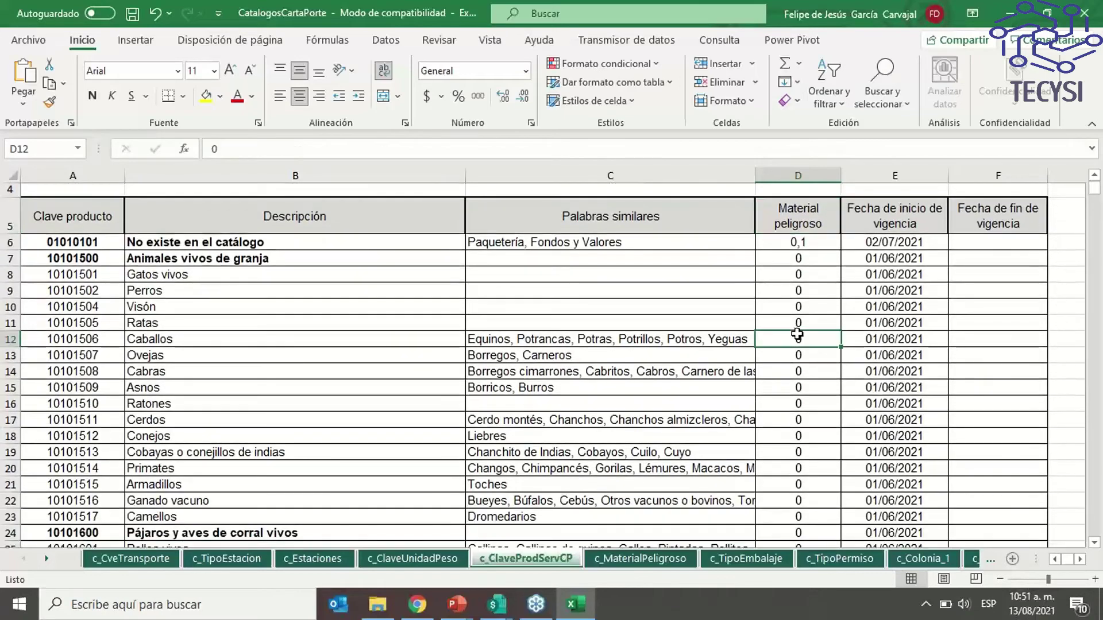
pyautogui.click(800, 340)
pyautogui.scroll(-5, 802, 350)
pyautogui.scroll(-20, 803, 362)
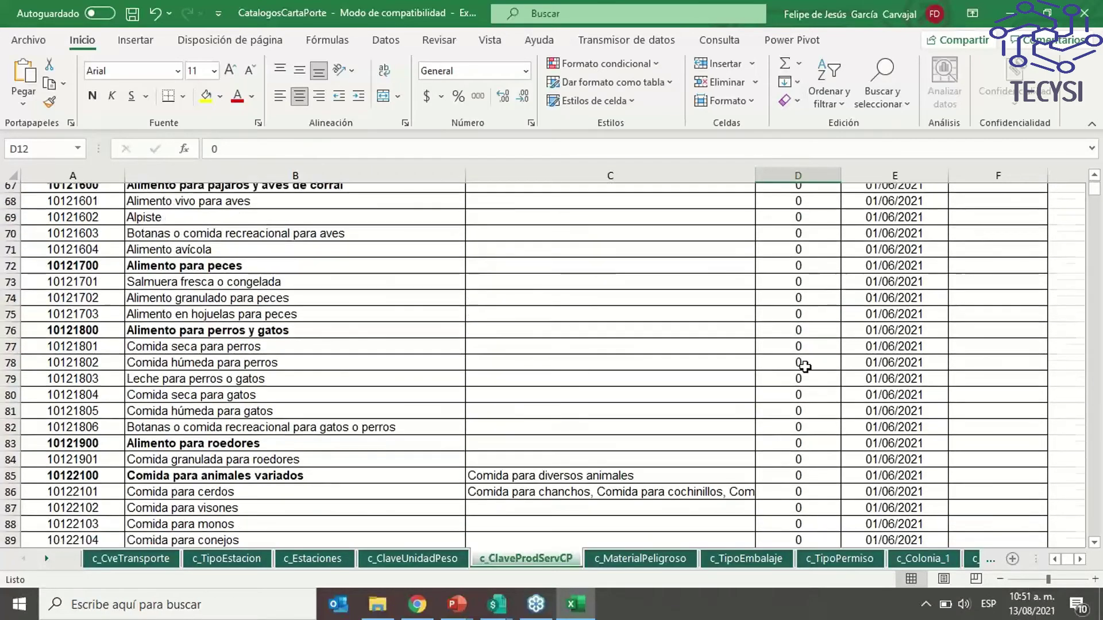
pyautogui.scroll(-18, 806, 379)
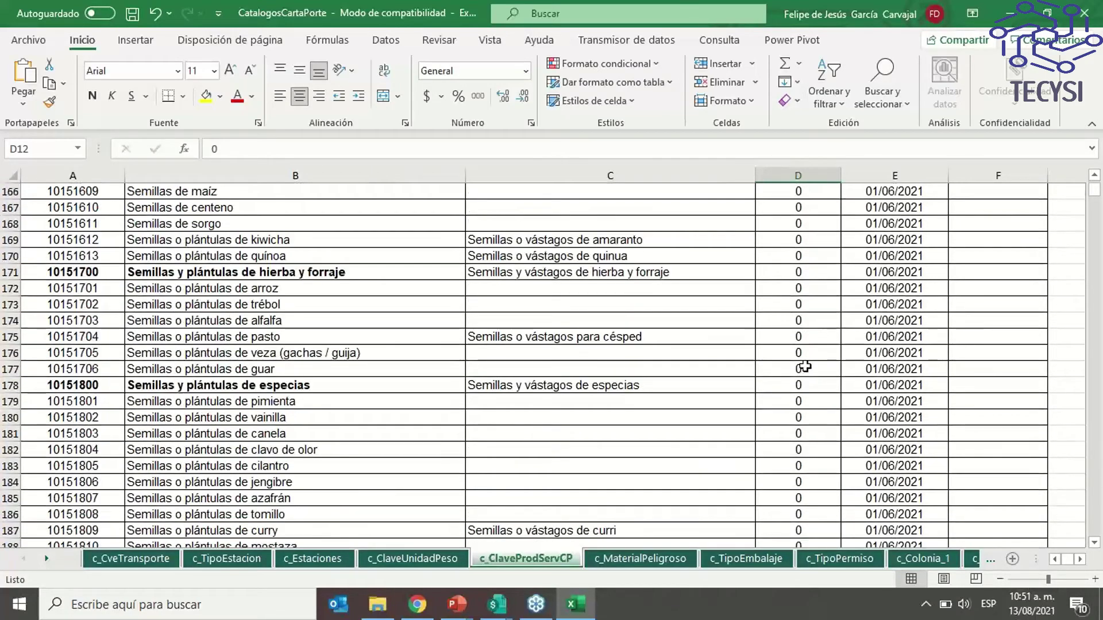
pyautogui.scroll(-7, 806, 351)
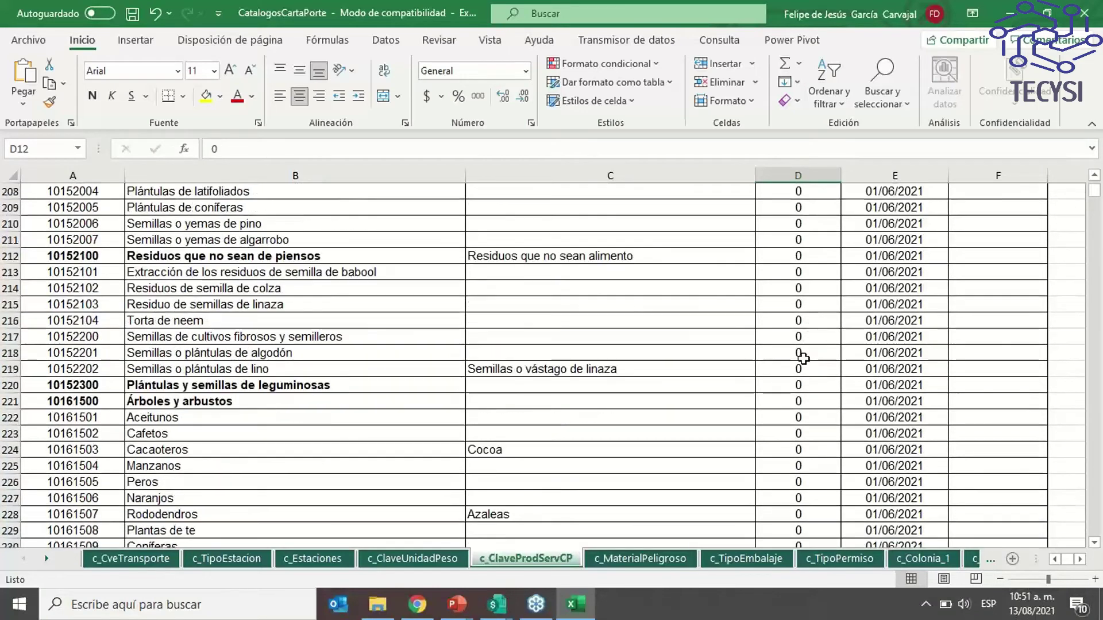
# Add filters to the catalog's header row, filter Material peligroso to 1, and select the product key of Fertilizante de fósforo
pyautogui.click(512, 324)
pyautogui.click(326, 299)
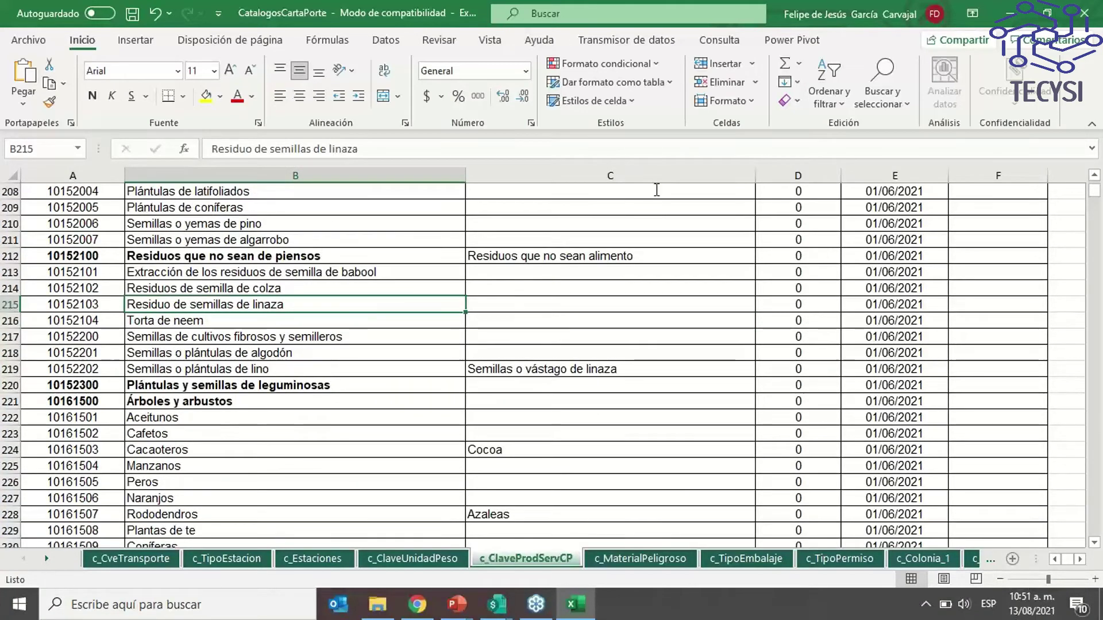
pyautogui.click(385, 40)
pyautogui.click(701, 86)
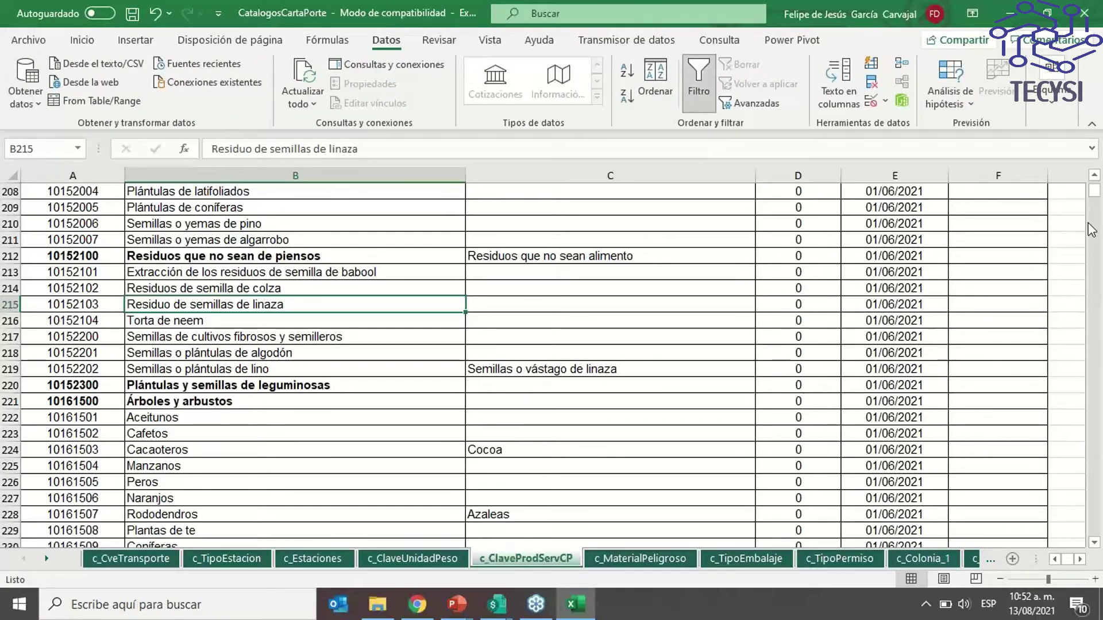
pyautogui.moveTo(1094, 195); pyautogui.dragTo(1094, 182)
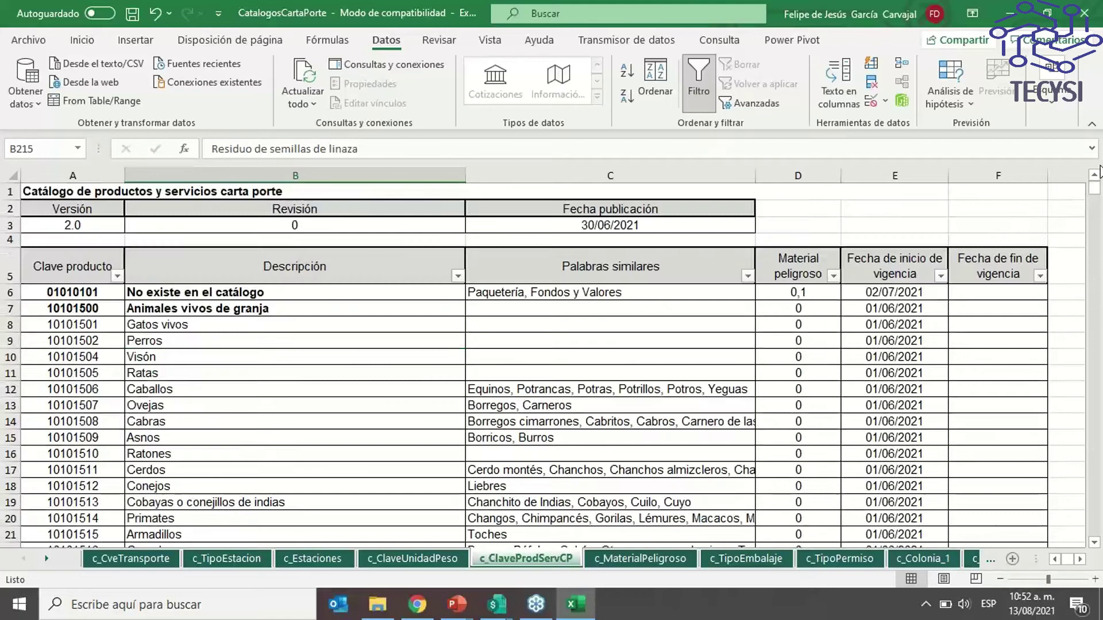
pyautogui.click(833, 275)
pyautogui.click(667, 442)
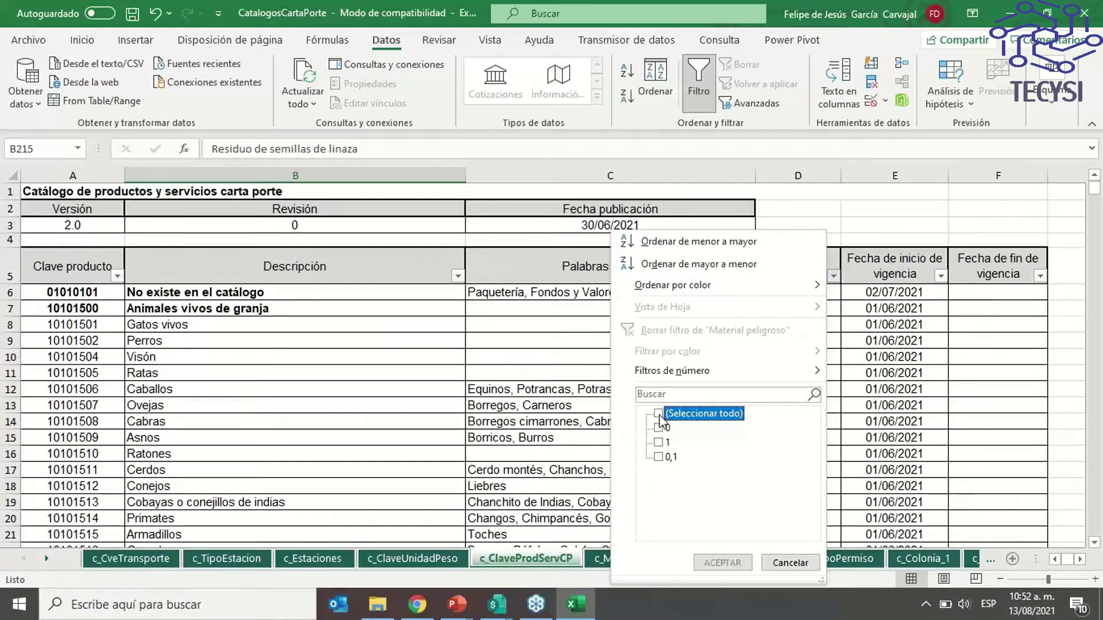
pyautogui.click(719, 561)
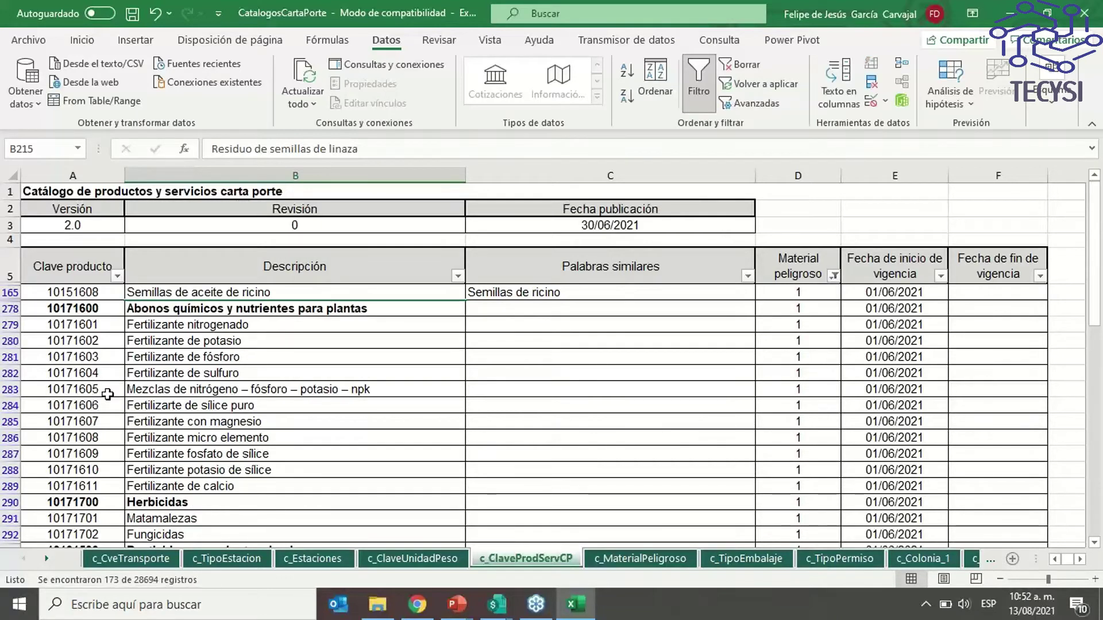
pyautogui.click(82, 357)
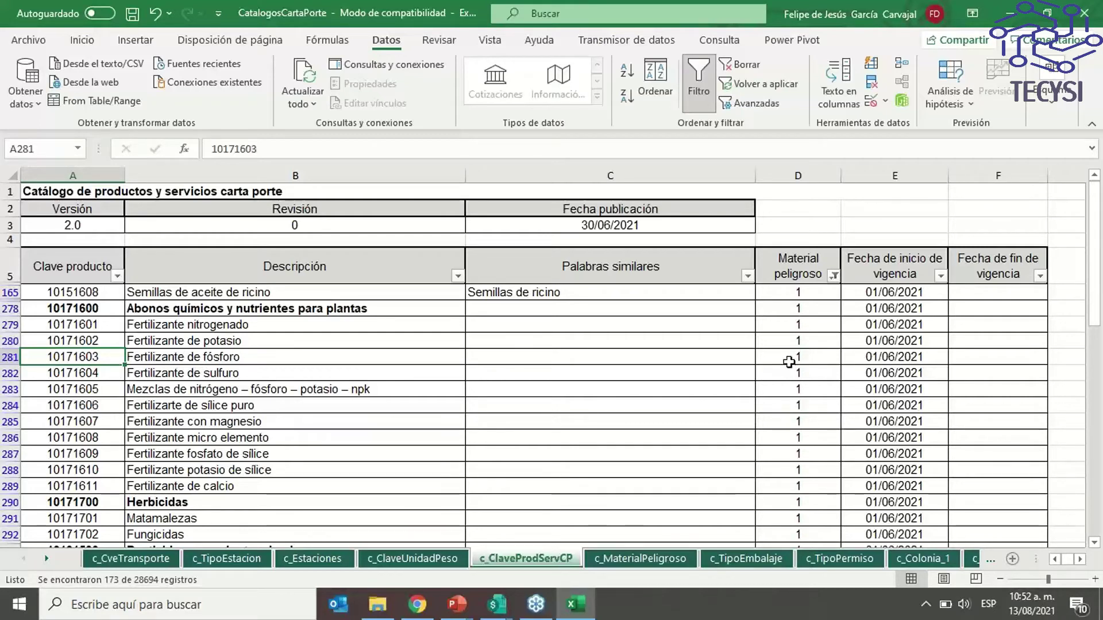
# Switch to CONTPAQi Comercial, highlight the start of the Manzanas product's Clave Prod/Serv, and open its Addendas y Complementos dialog
pyautogui.click(496, 604)
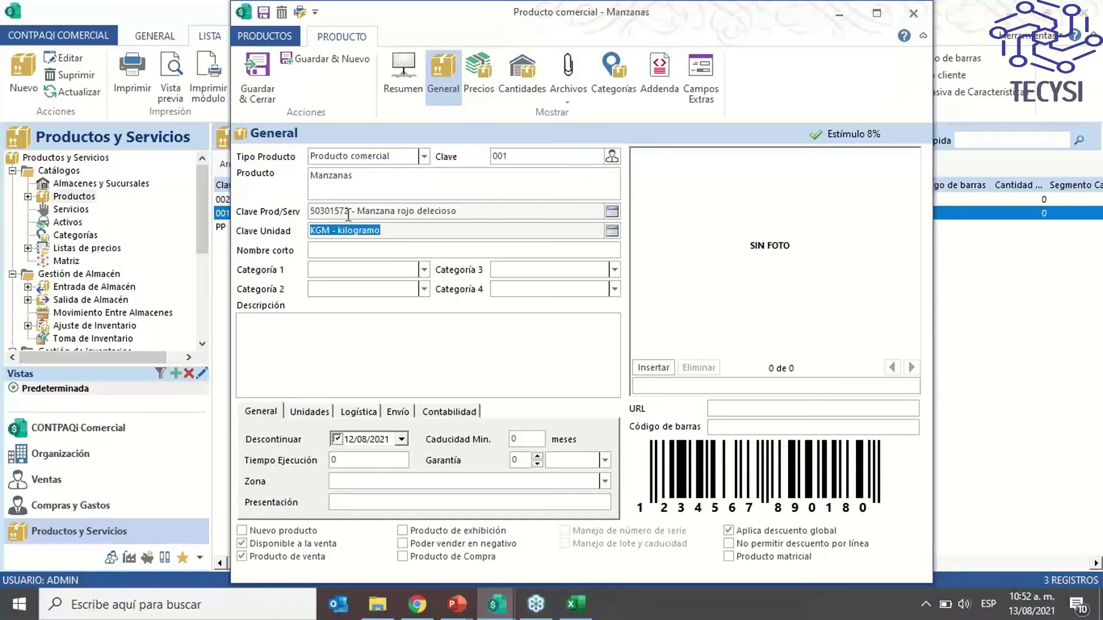
pyautogui.moveTo(311, 211); pyautogui.dragTo(328, 211)
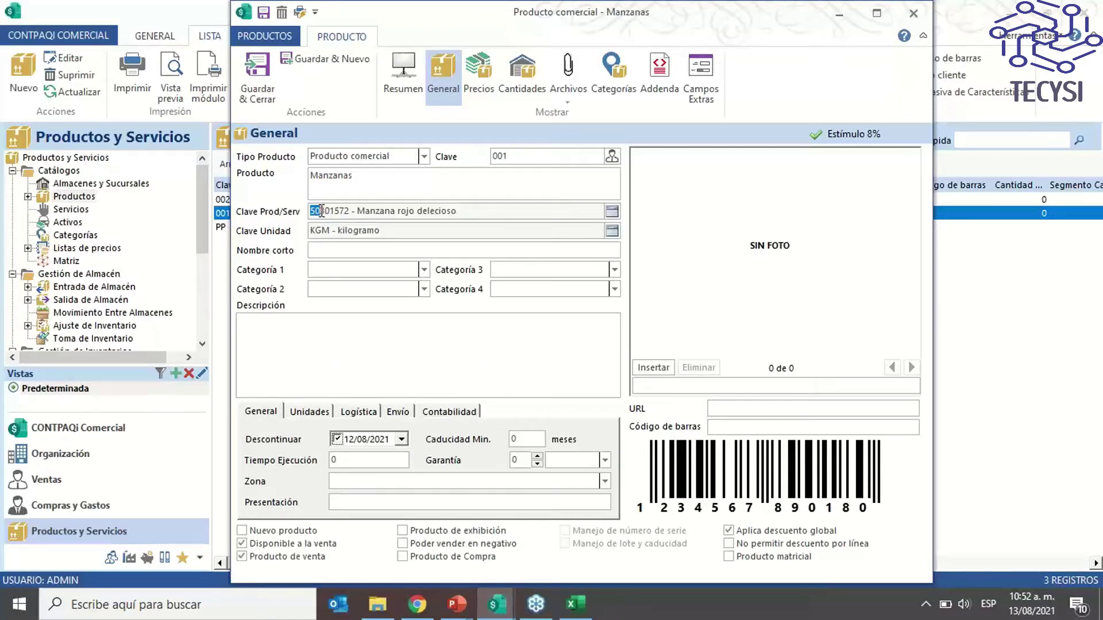
pyautogui.click(660, 76)
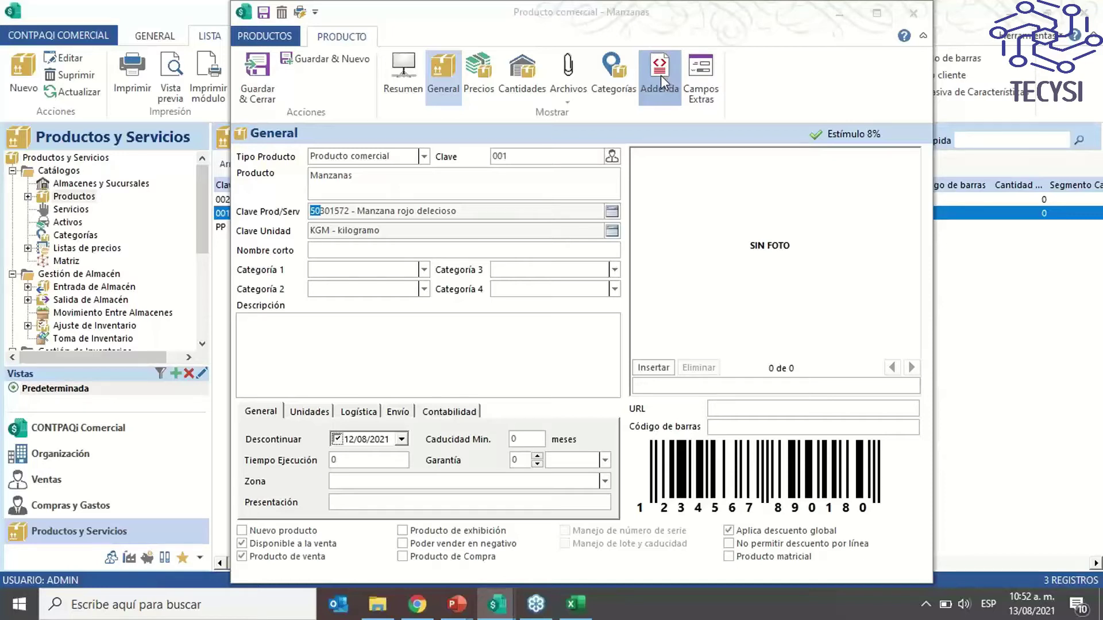
pyautogui.click(500, 601)
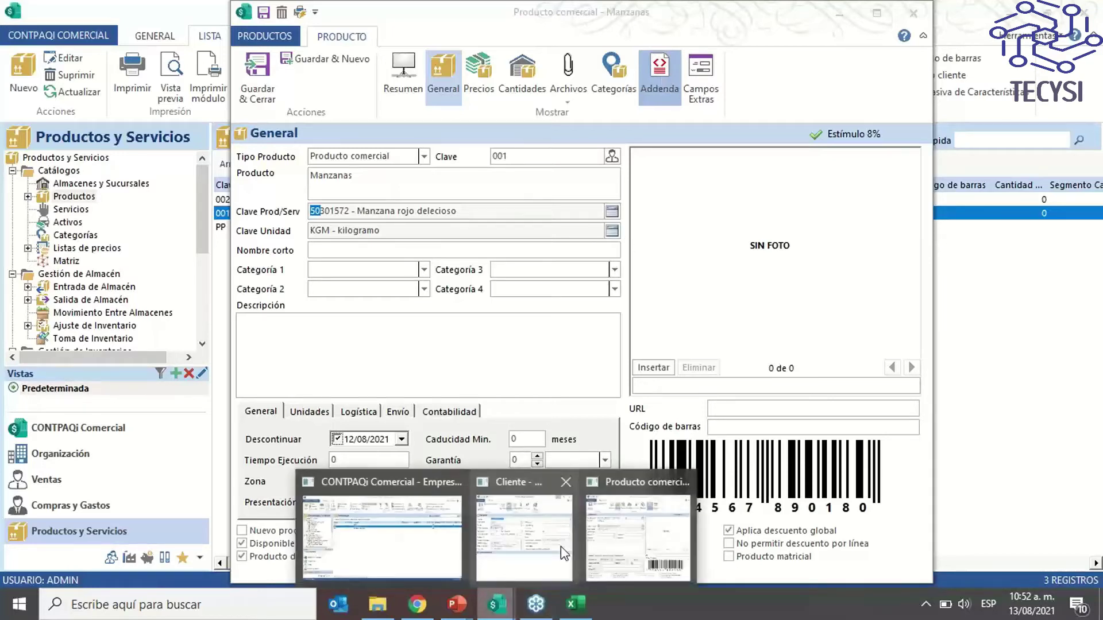
pyautogui.click(622, 529)
pyautogui.click(497, 602)
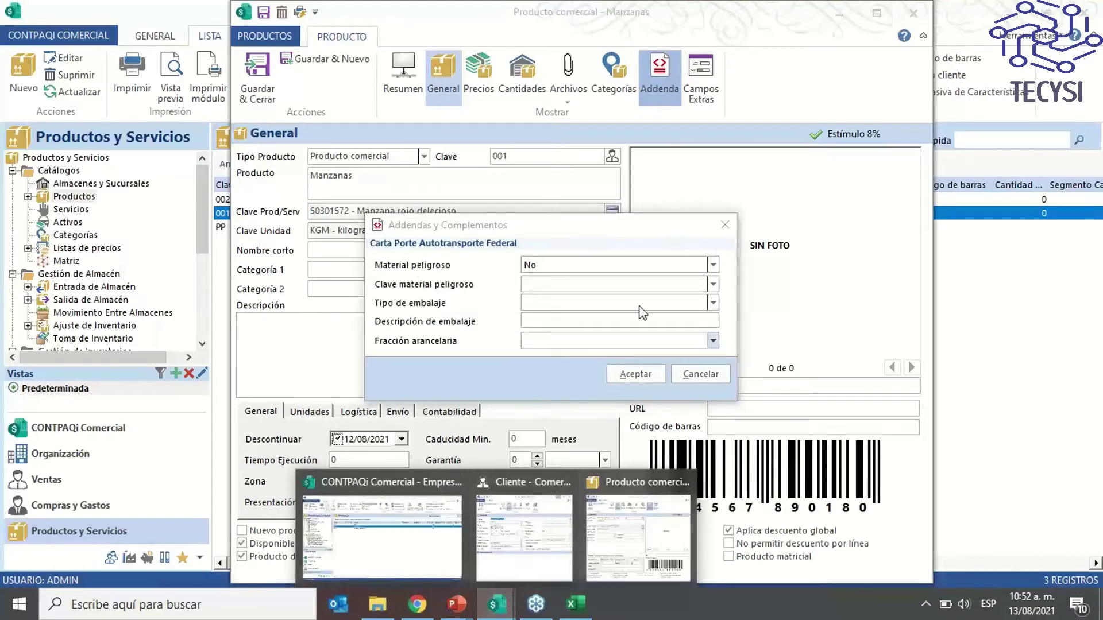
# Set Material peligroso to Sí in the Carta Porte addenda and show the Clave material peligroso options
pyautogui.click(598, 265)
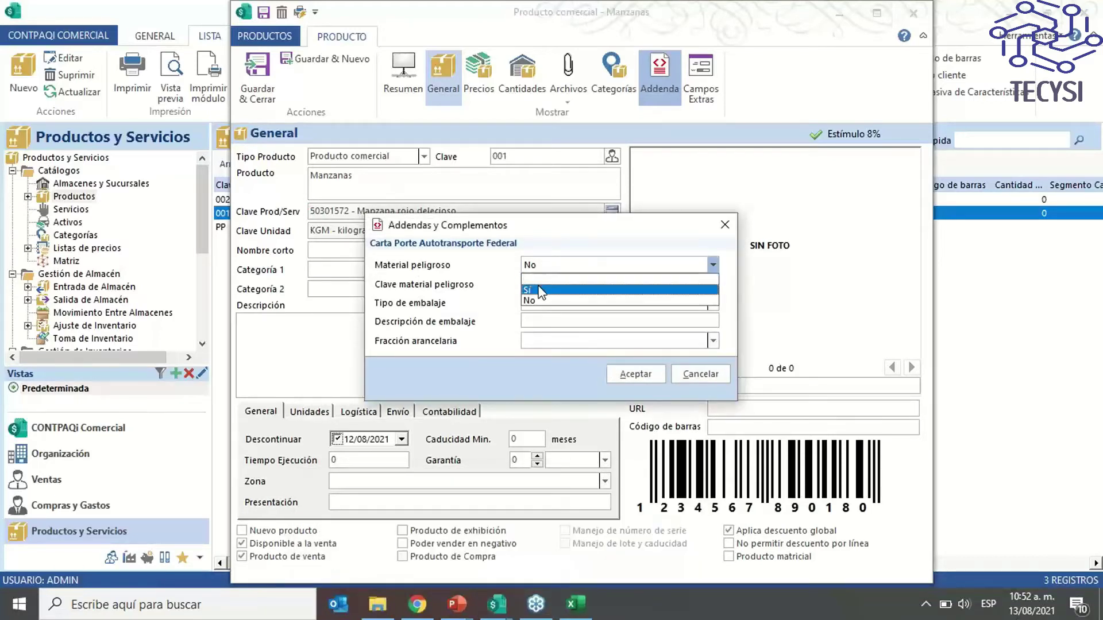
pyautogui.click(540, 290)
pyautogui.click(550, 286)
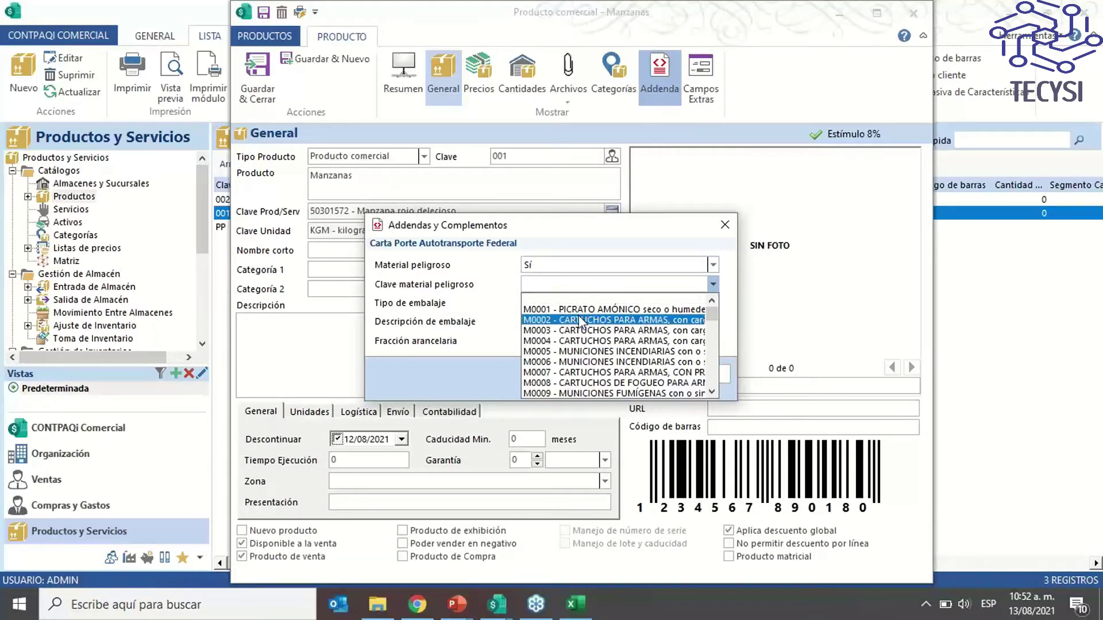
# Switch to the Excel catalog workbook, show the c_MaterialPeligroso sheet and select key M0002
pyautogui.click(572, 602)
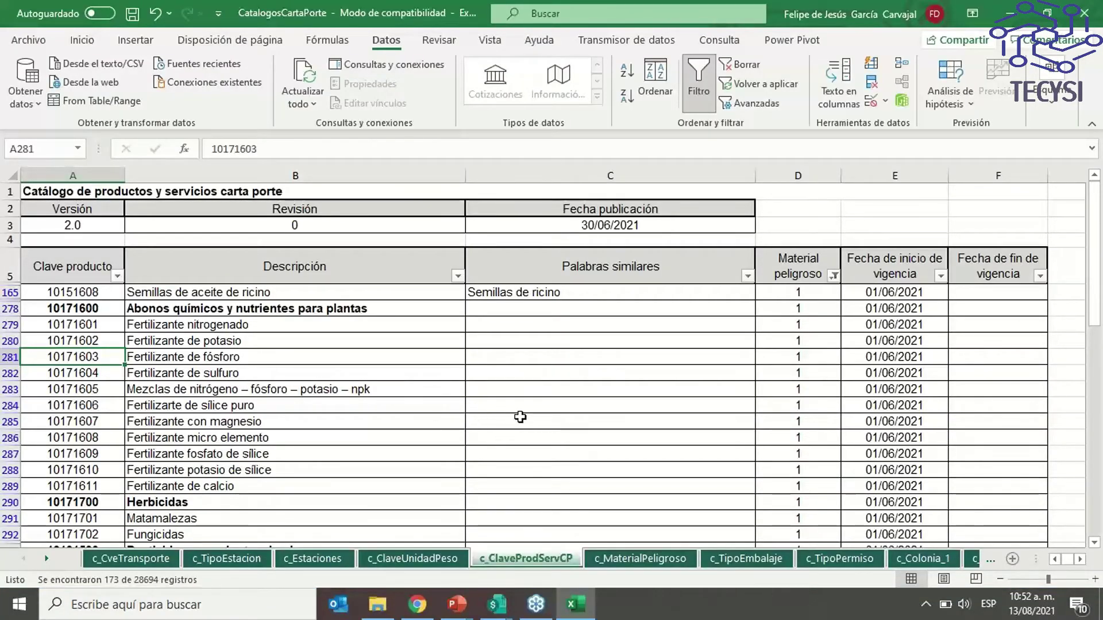
pyautogui.click(625, 556)
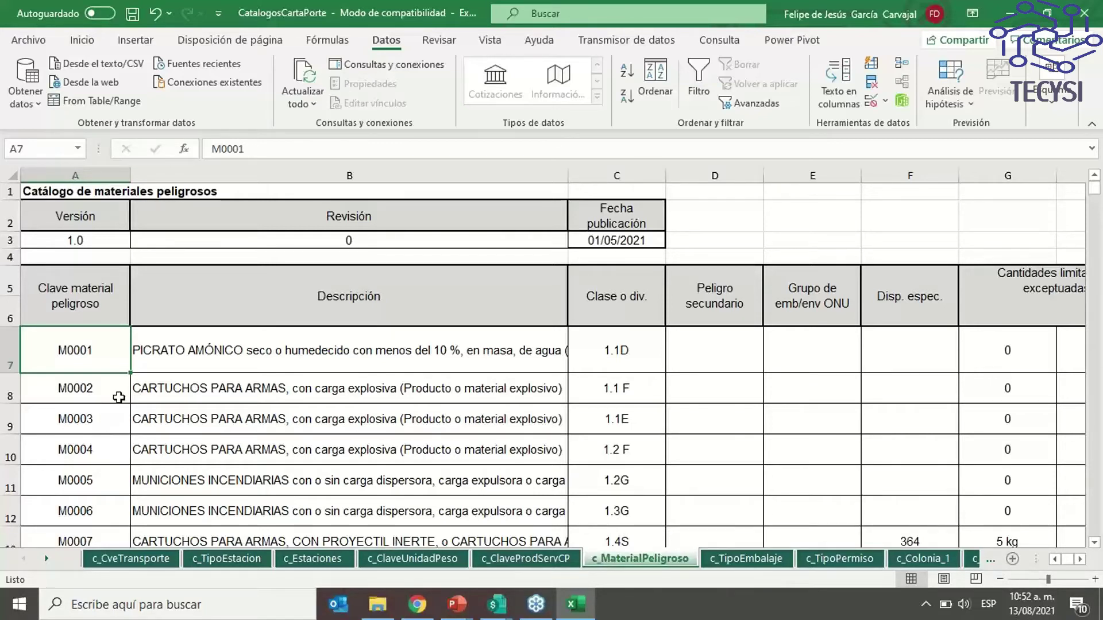
pyautogui.click(82, 401)
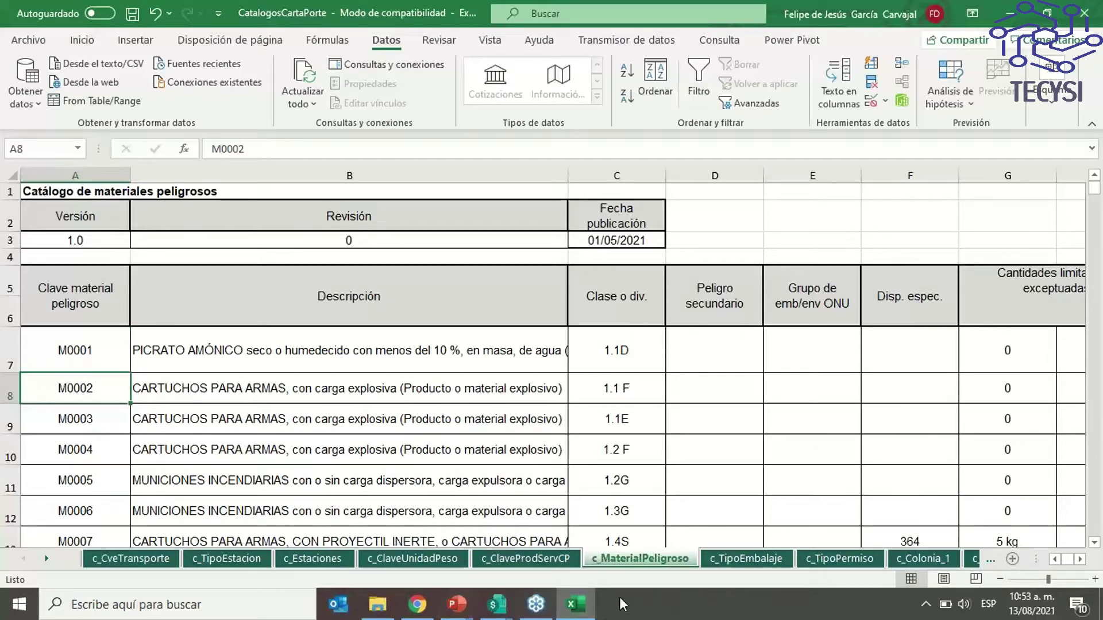
# Switch to CONTPAQi Comercial and examine the Clave material peligroso options in the Manzanas addenda
pyautogui.click(529, 609)
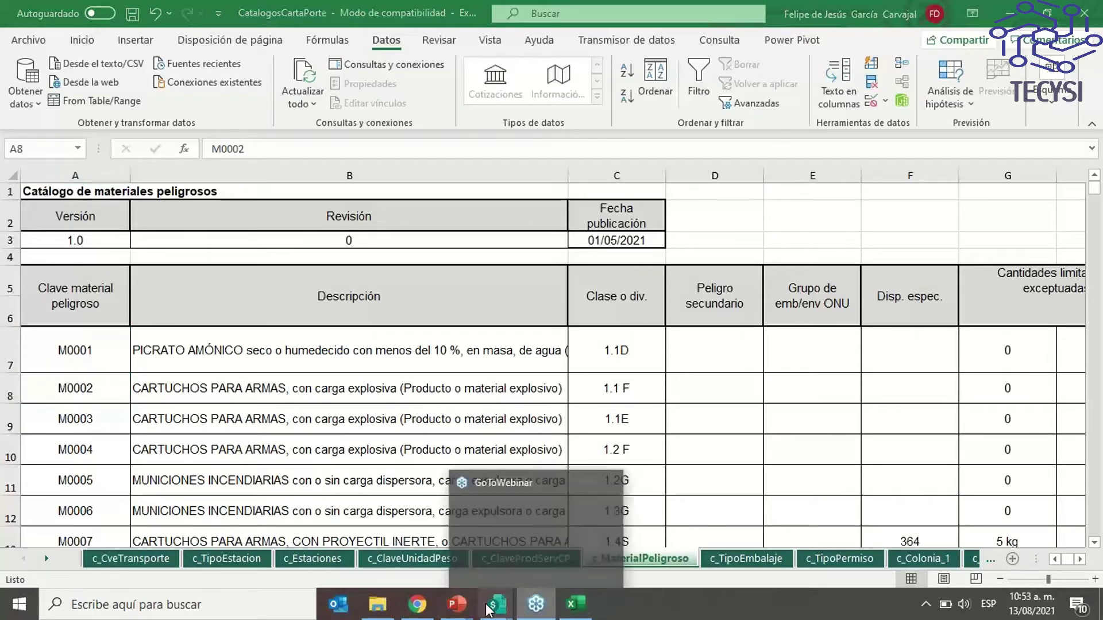
pyautogui.moveTo(497, 604)
pyautogui.click(632, 527)
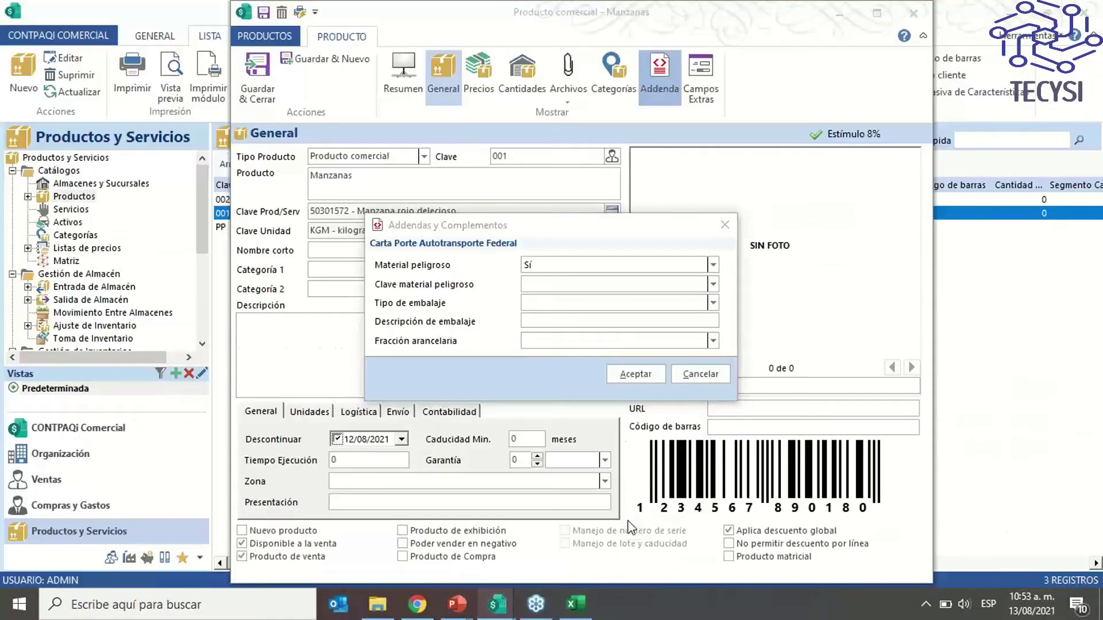
pyautogui.click(713, 284)
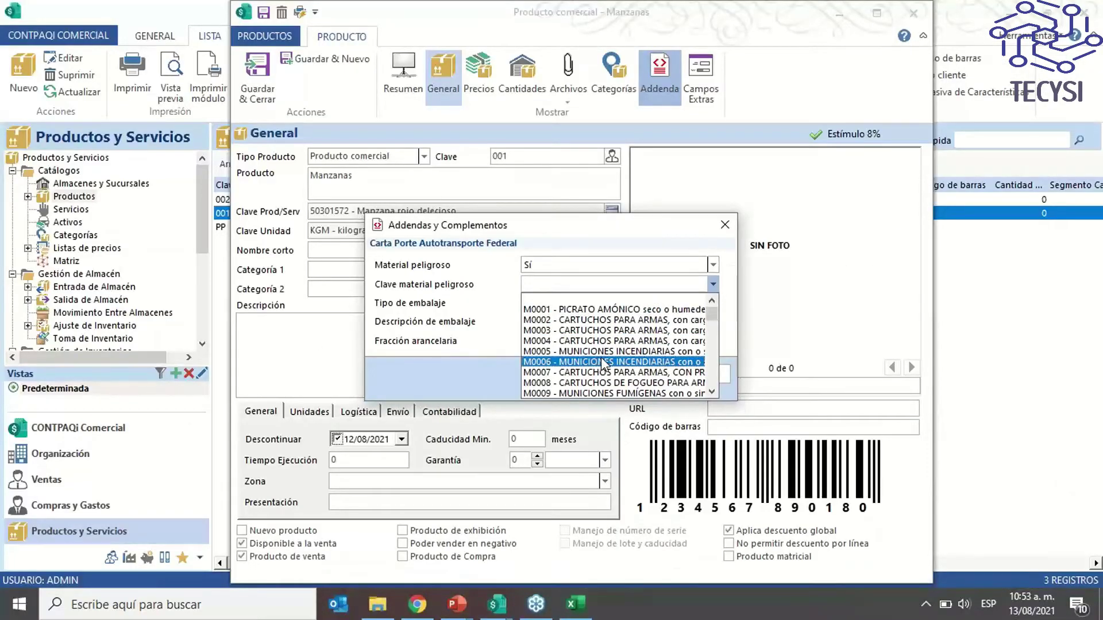
pyautogui.click(843, 23)
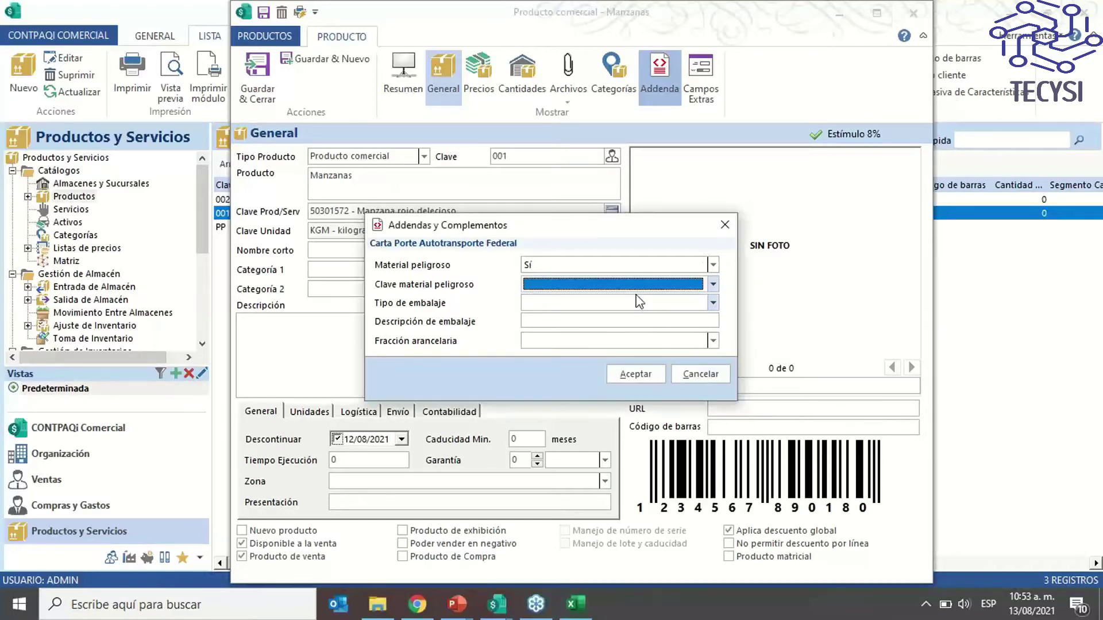
# Set Material peligroso to No in the Carta Porte addenda, accept it, and reopen the addenda dialog
pyautogui.click(712, 265)
pyautogui.click(541, 300)
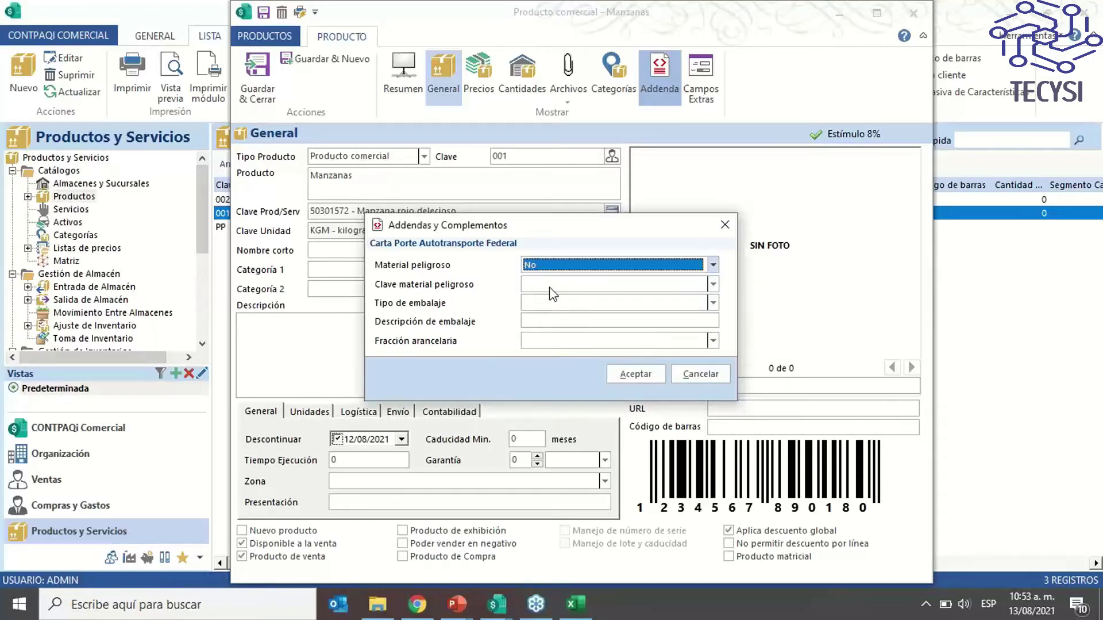
pyautogui.click(635, 374)
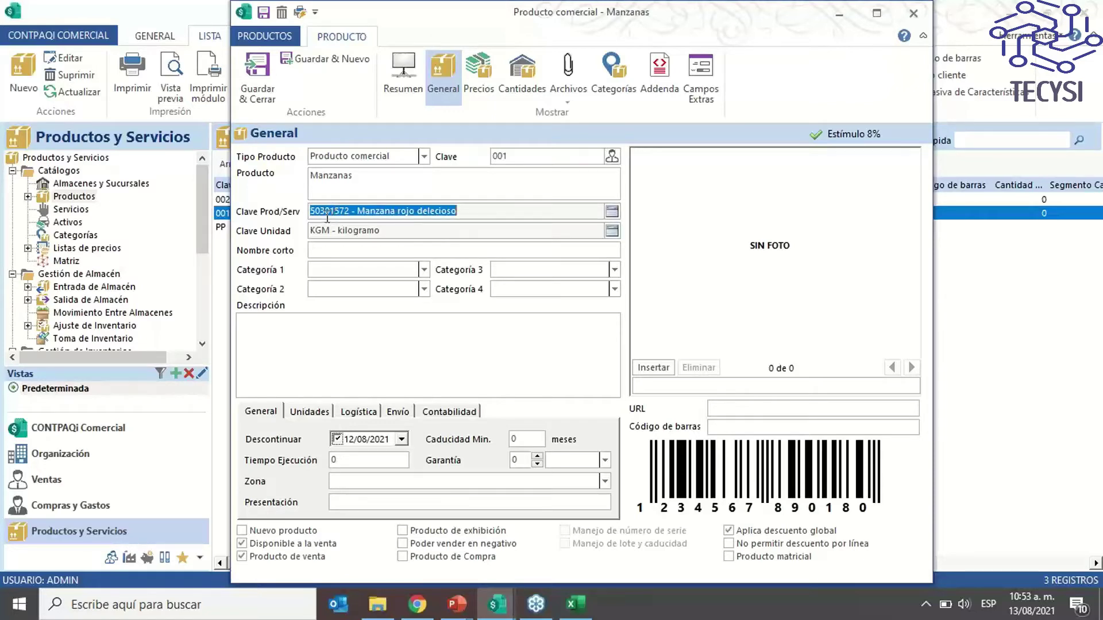
pyautogui.click(661, 85)
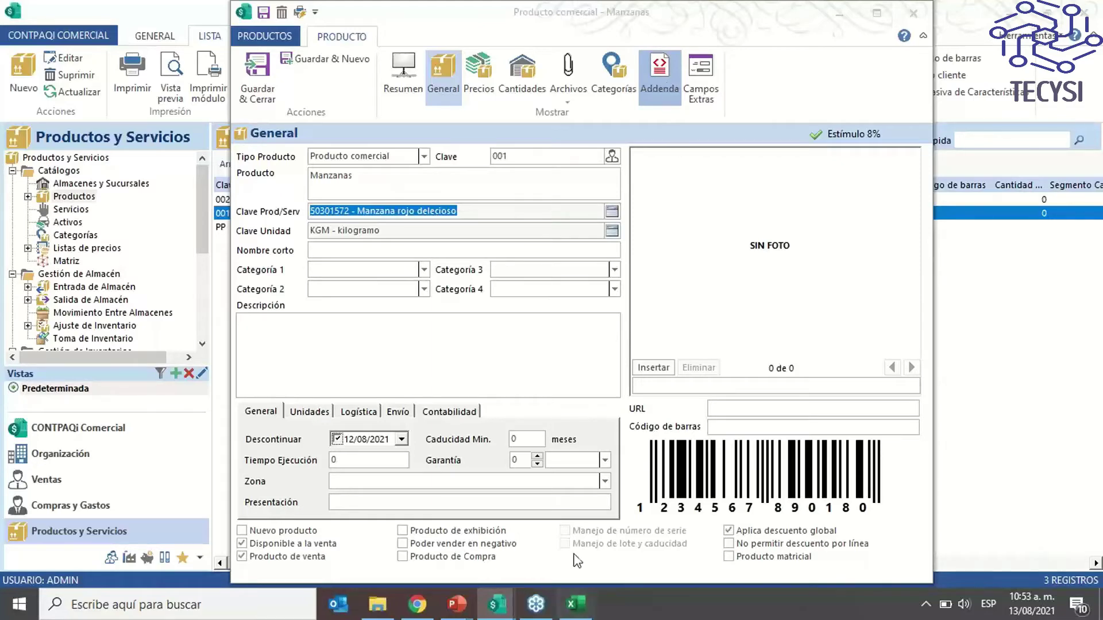
# Switch to the Excel catalog workbook, view the c_ClaveUnidadPeso and c_ClaveProdServCP sheets, and close the workbook without saving
pyautogui.click(575, 603)
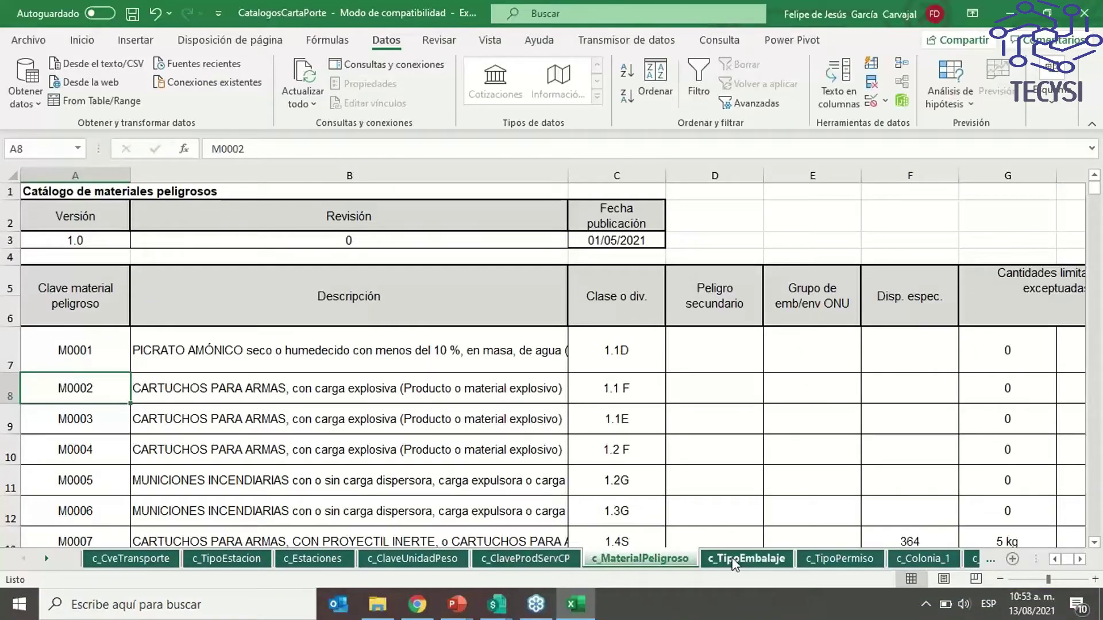
pyautogui.scroll(-6, 468, 467)
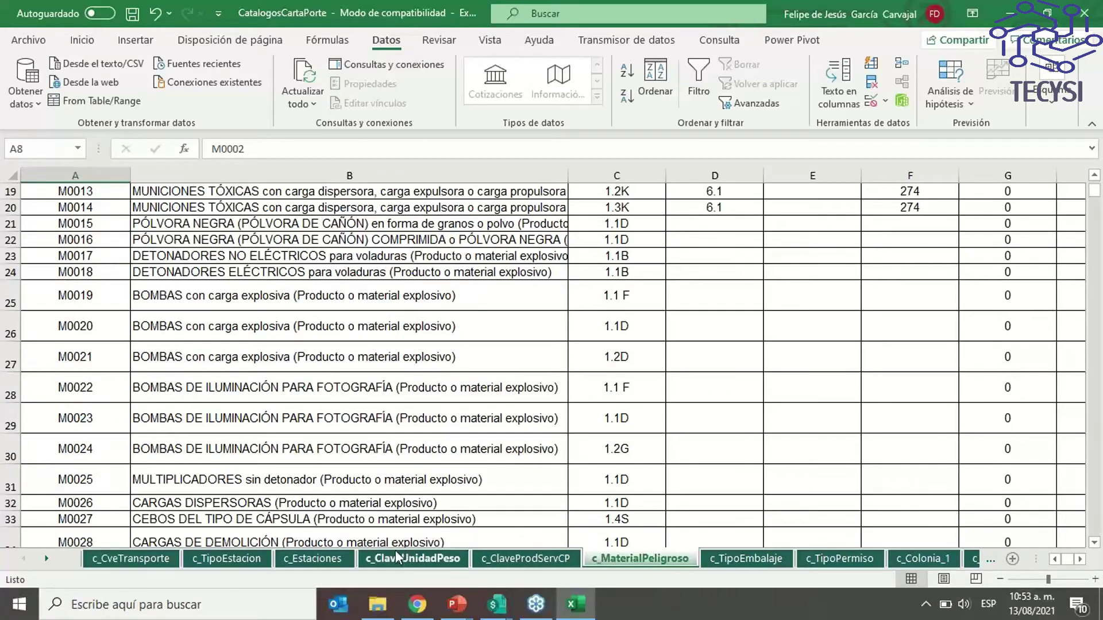
pyautogui.click(396, 555)
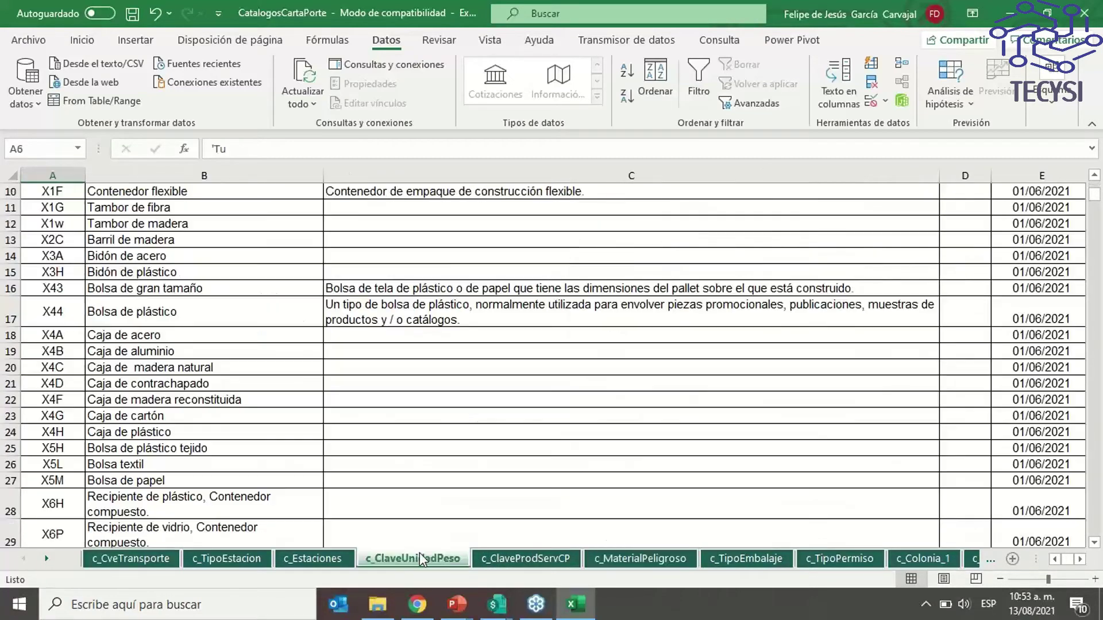
pyautogui.click(552, 554)
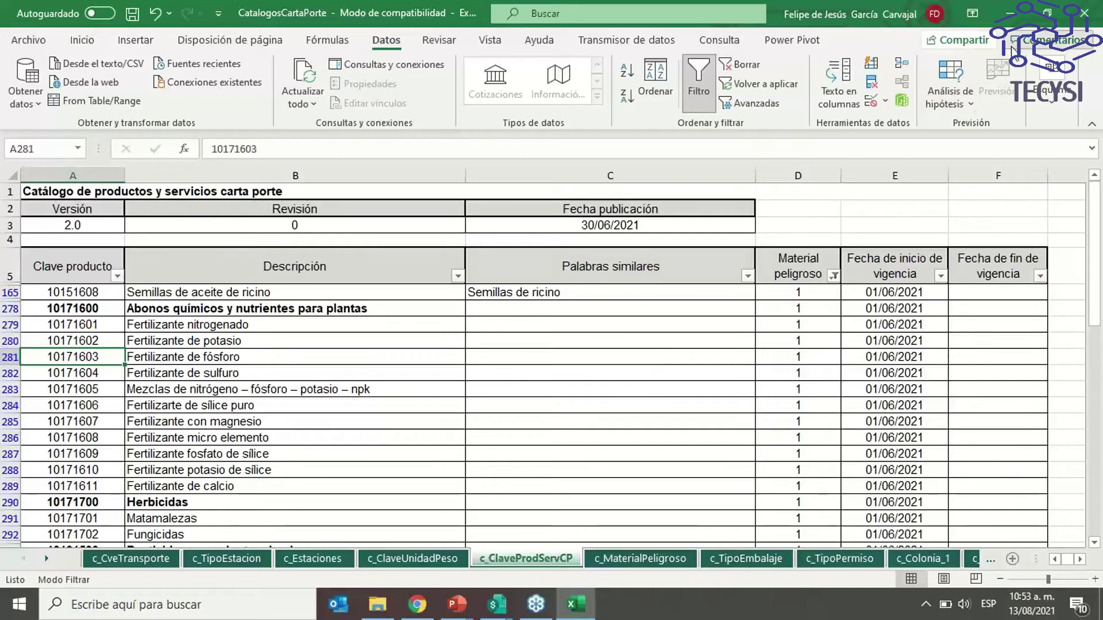
pyautogui.click(1087, 17)
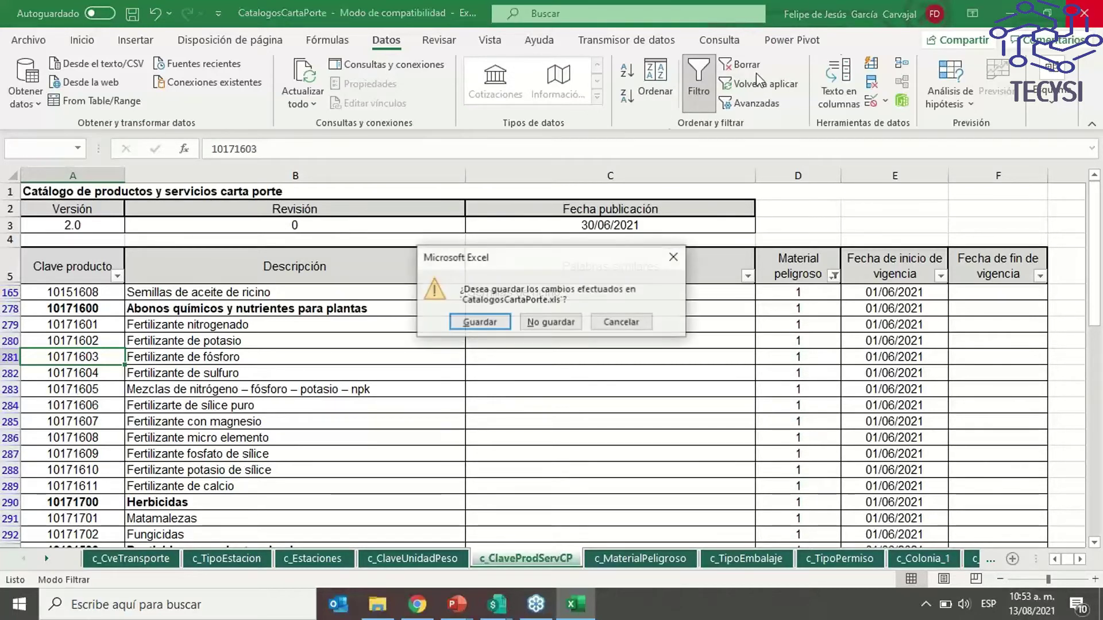
pyautogui.click(556, 322)
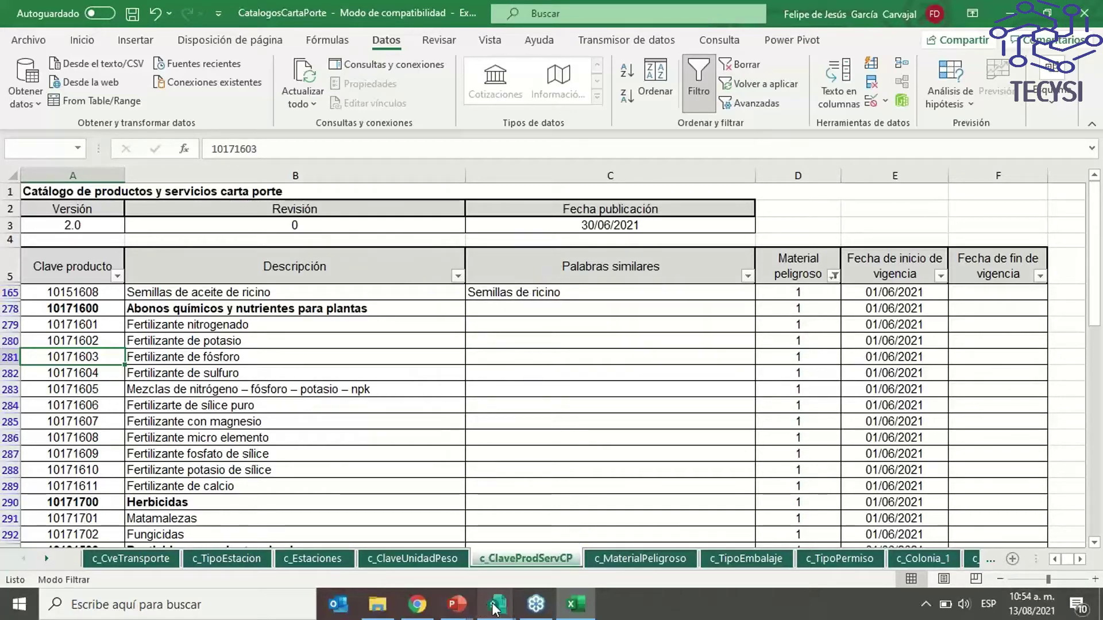
# Switch to CONTPAQi Comercial, accept the Manzanas addenda and close the product window
pyautogui.moveTo(497, 604)
pyautogui.click(666, 516)
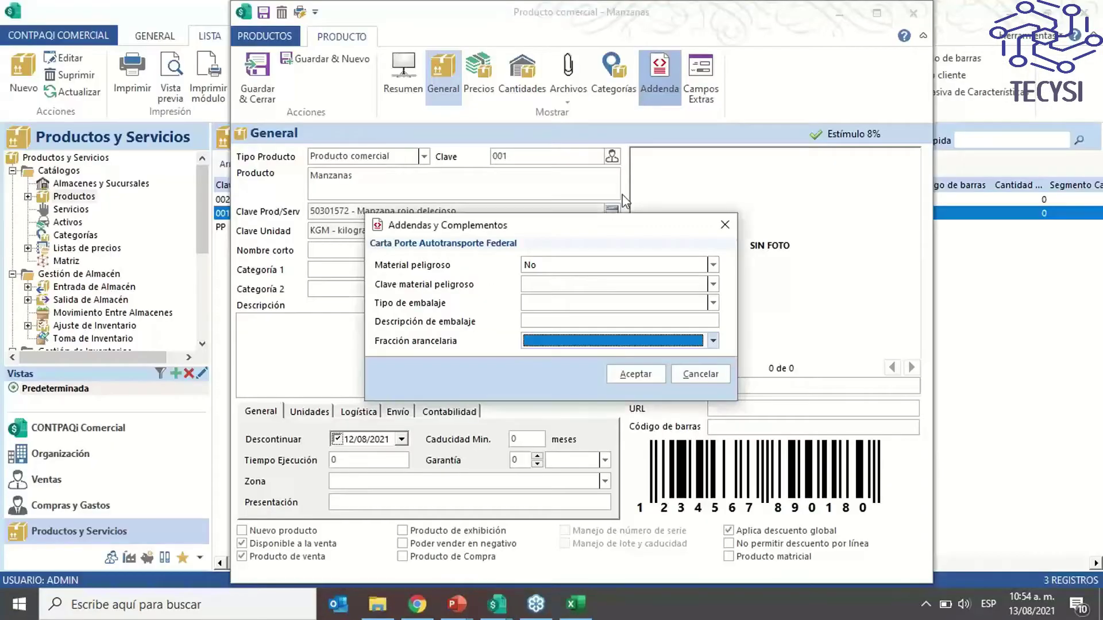
pyautogui.click(636, 374)
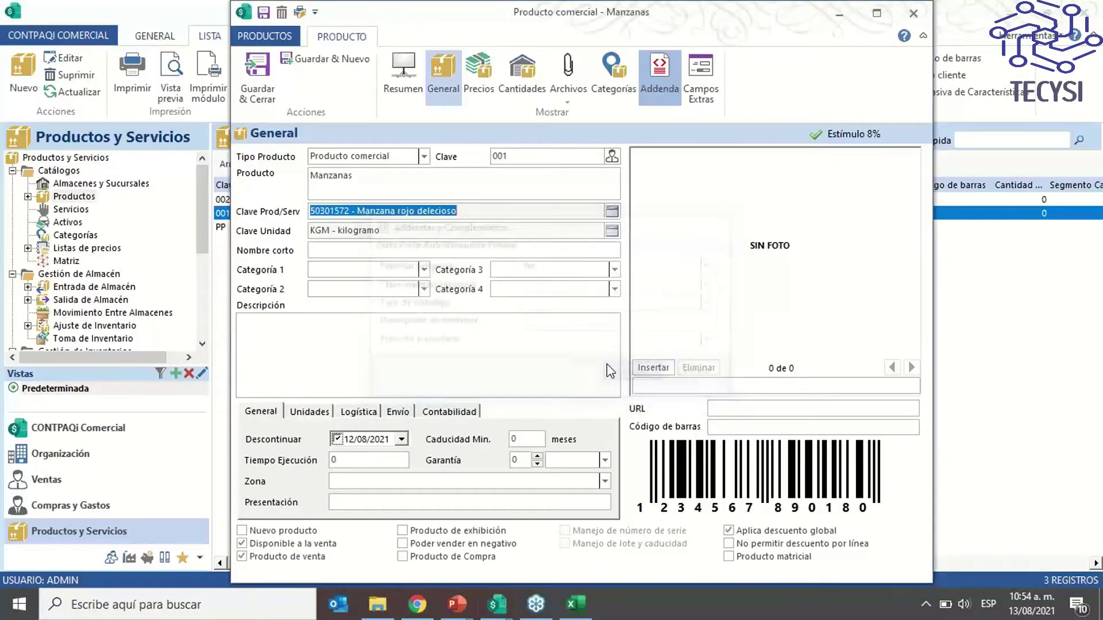
pyautogui.click(914, 15)
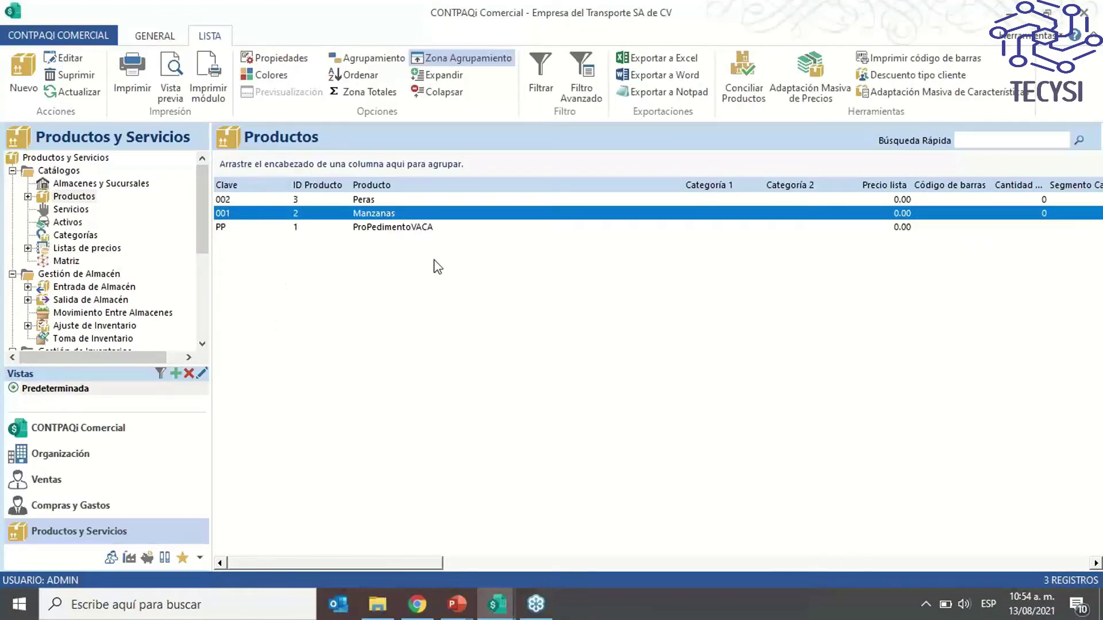
# Switch to the PowerPoint slide show and advance to the slide on registering and configuring contacts
pyautogui.moveTo(456, 609)
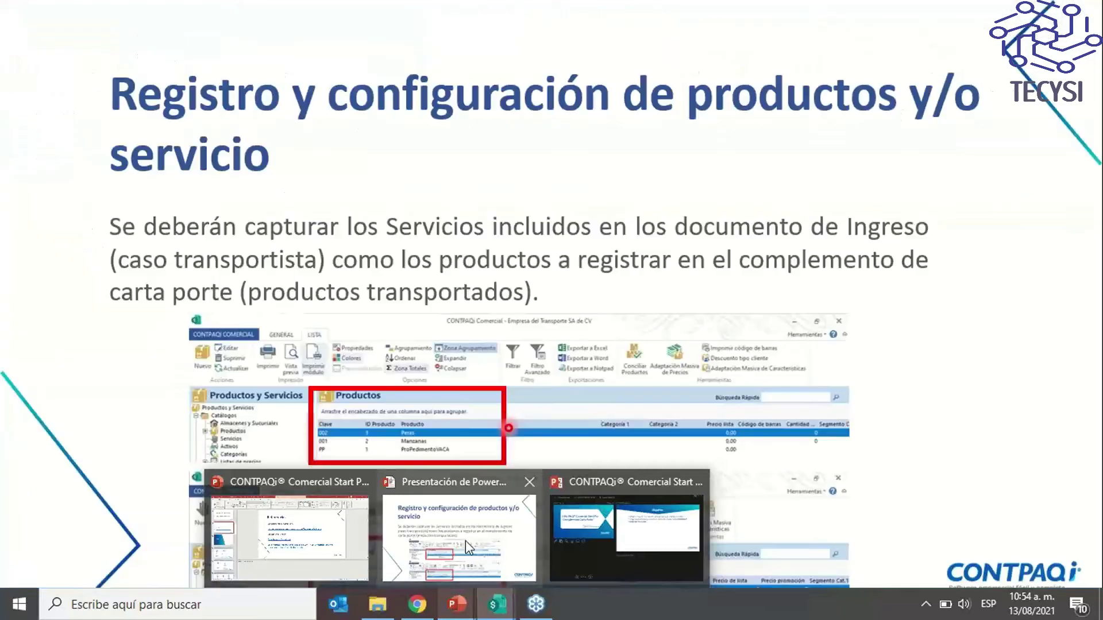
pyautogui.click(466, 540)
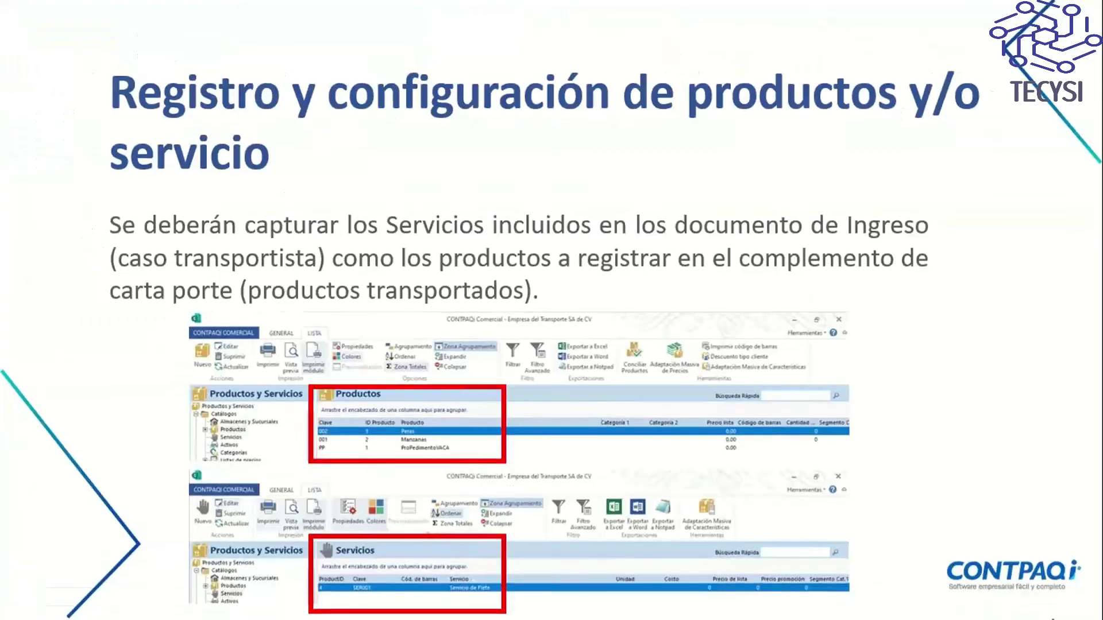
pyautogui.click(466, 542)
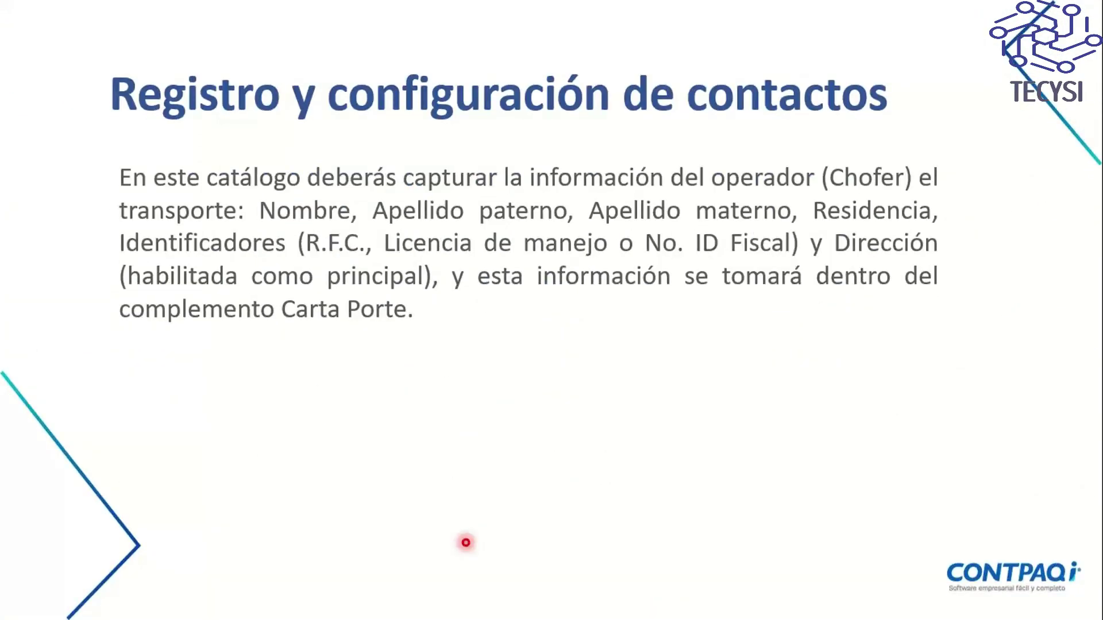
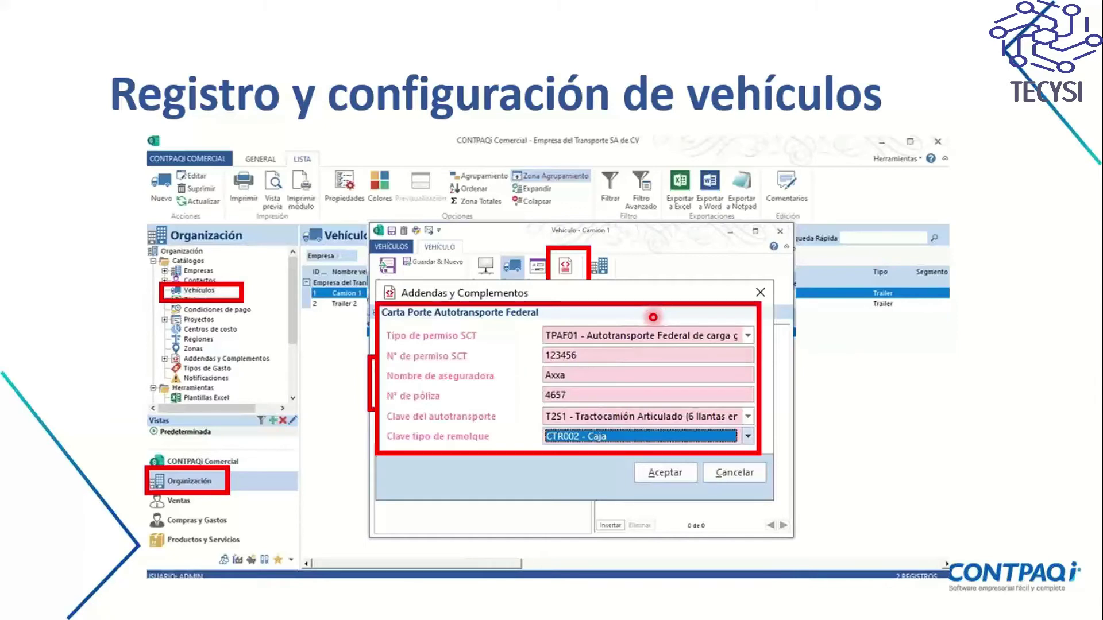
# Switch to CONTPAQi Comercial, show the Vehículos catalog and open the Camion 1 vehicle
pyautogui.hotkey('alt', 'Tab')
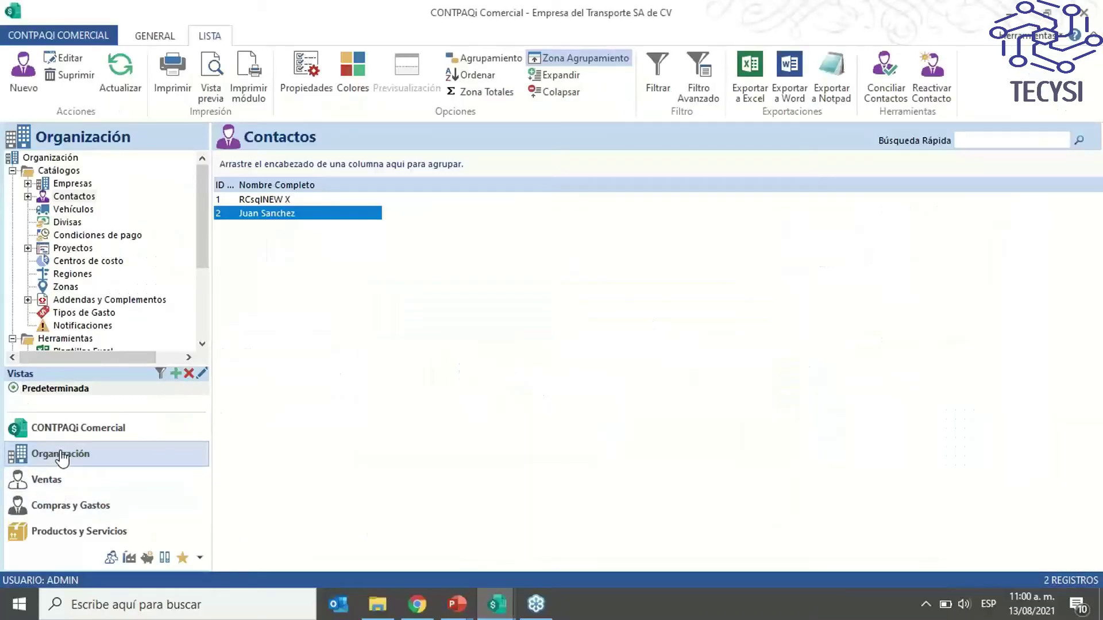
pyautogui.click(86, 210)
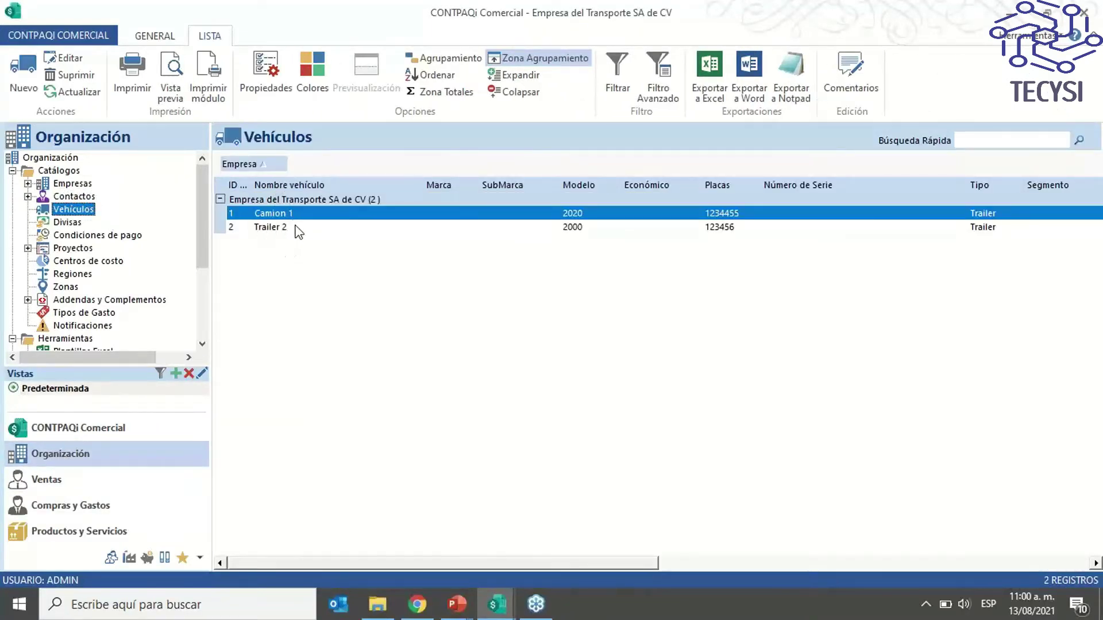
pyautogui.doubleClick(285, 215)
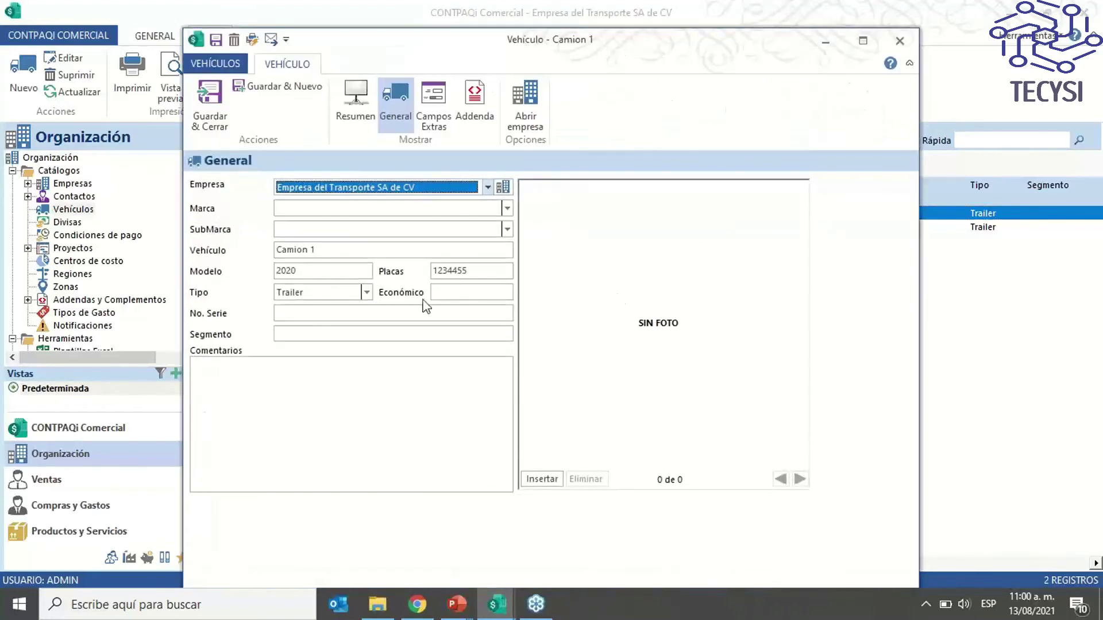
# Examine Camion 1's Vehículo, Modelo and Placas fields and the available Tipo options
pyautogui.click(330, 248)
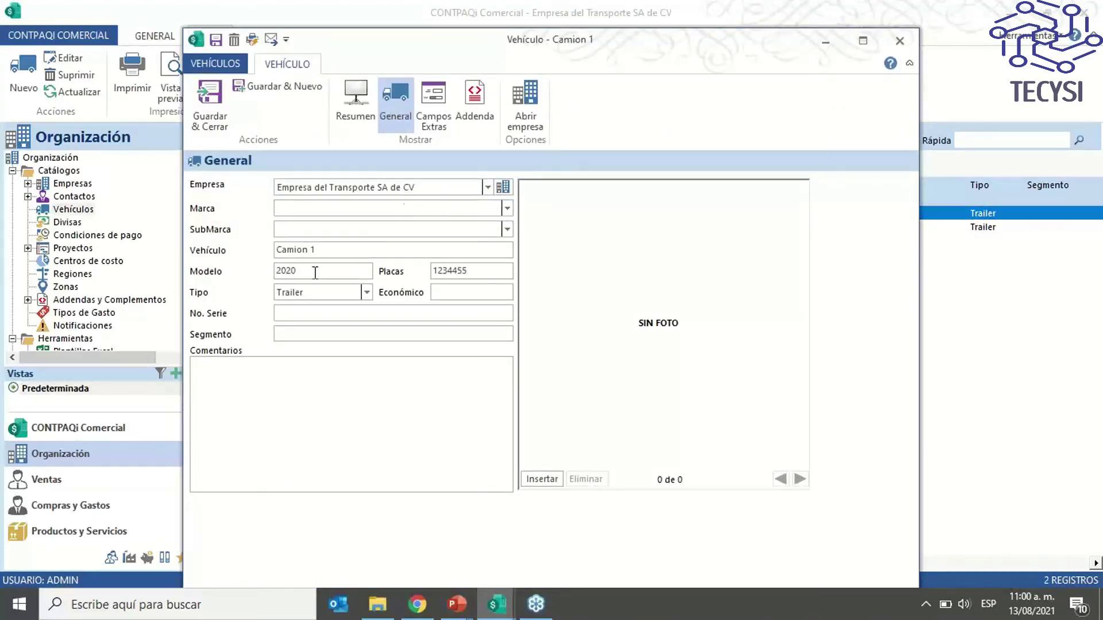
pyautogui.press('Tab')
pyautogui.moveTo(468, 271); pyautogui.dragTo(459, 272)
pyautogui.click(366, 293)
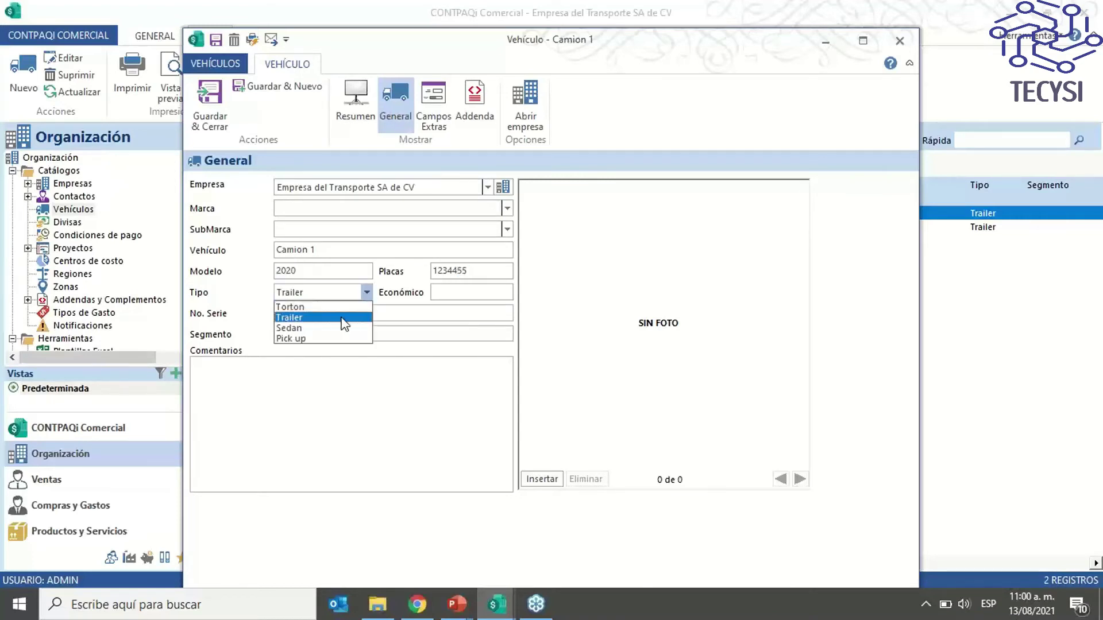
pyautogui.click(303, 305)
# Open Camion 1's Addendas y Complementos dialog, browse the Tipo de permiso SCT options and choose TPAF01
pyautogui.click(471, 108)
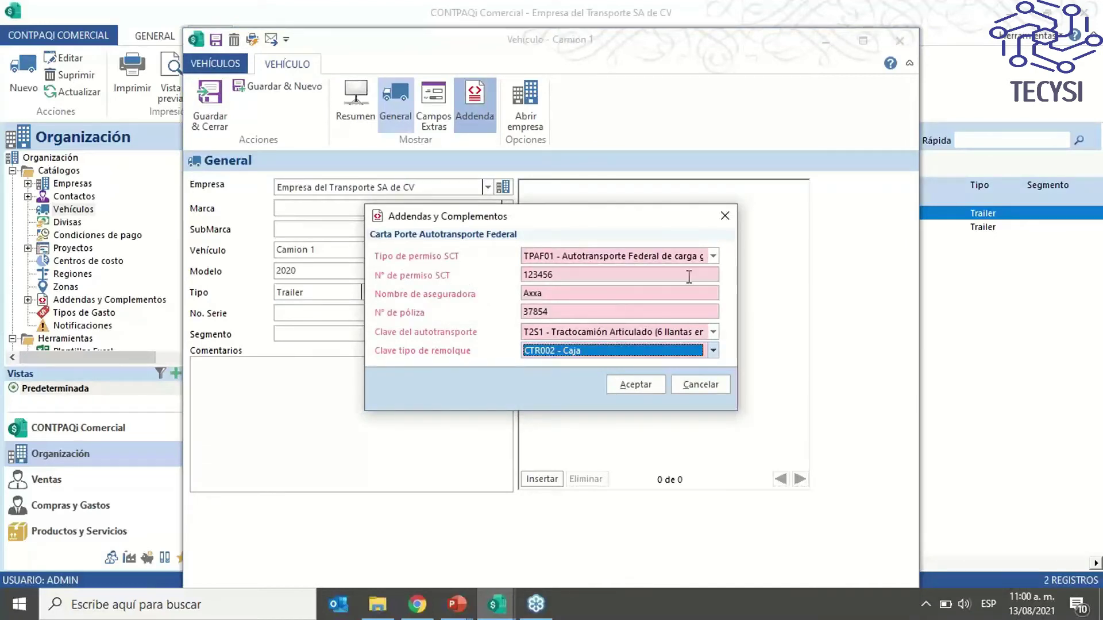
pyautogui.click(713, 257)
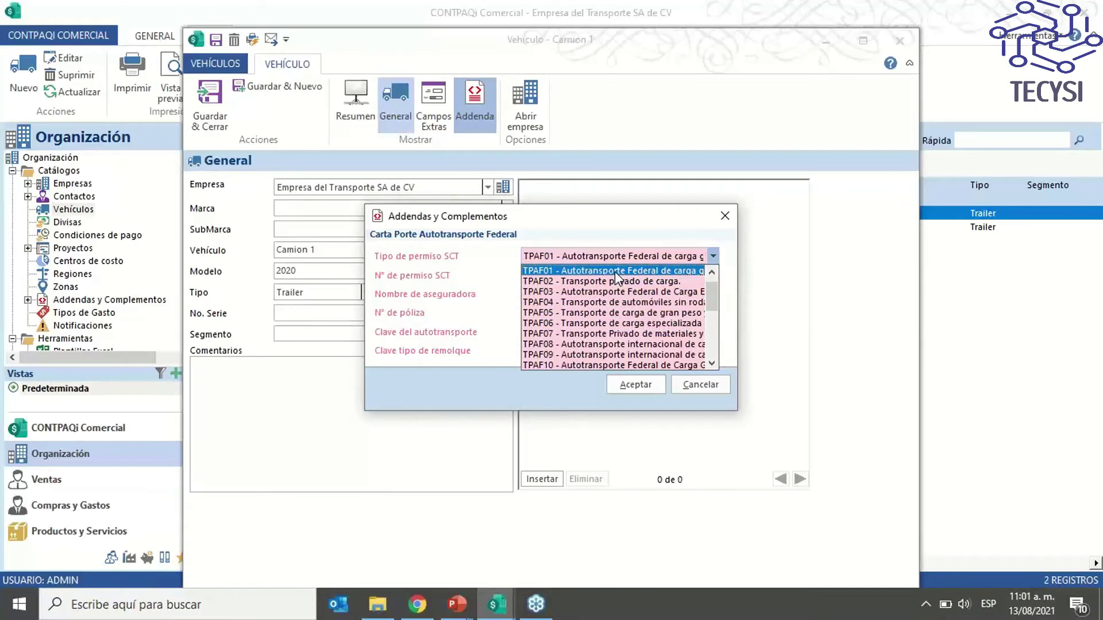
pyautogui.moveTo(710, 300); pyautogui.dragTo(712, 366)
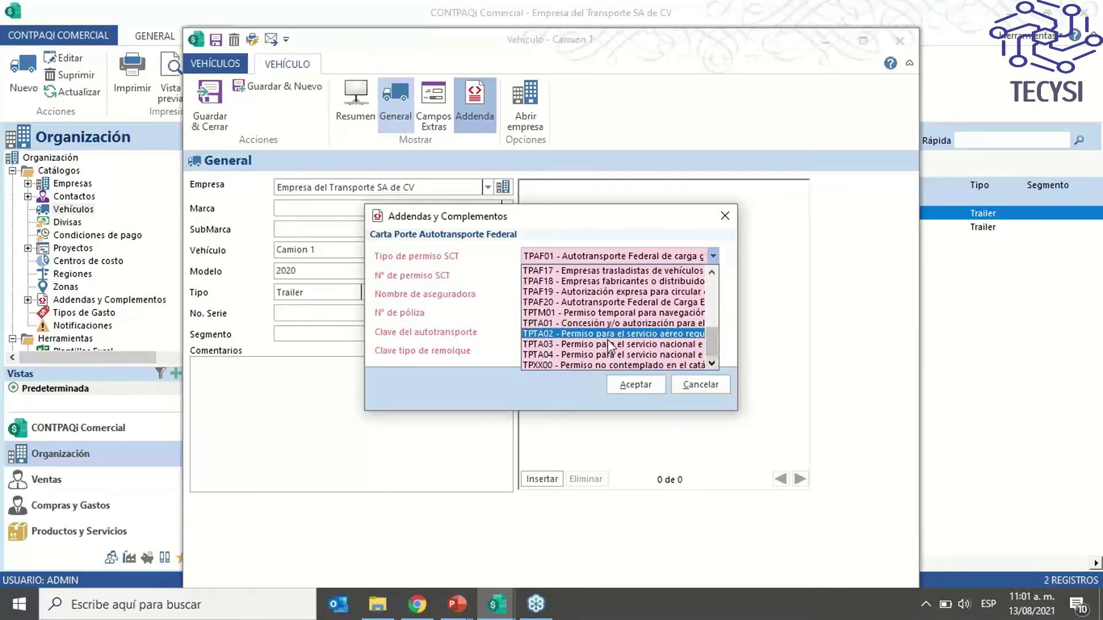
pyautogui.moveTo(712, 344); pyautogui.dragTo(712, 282)
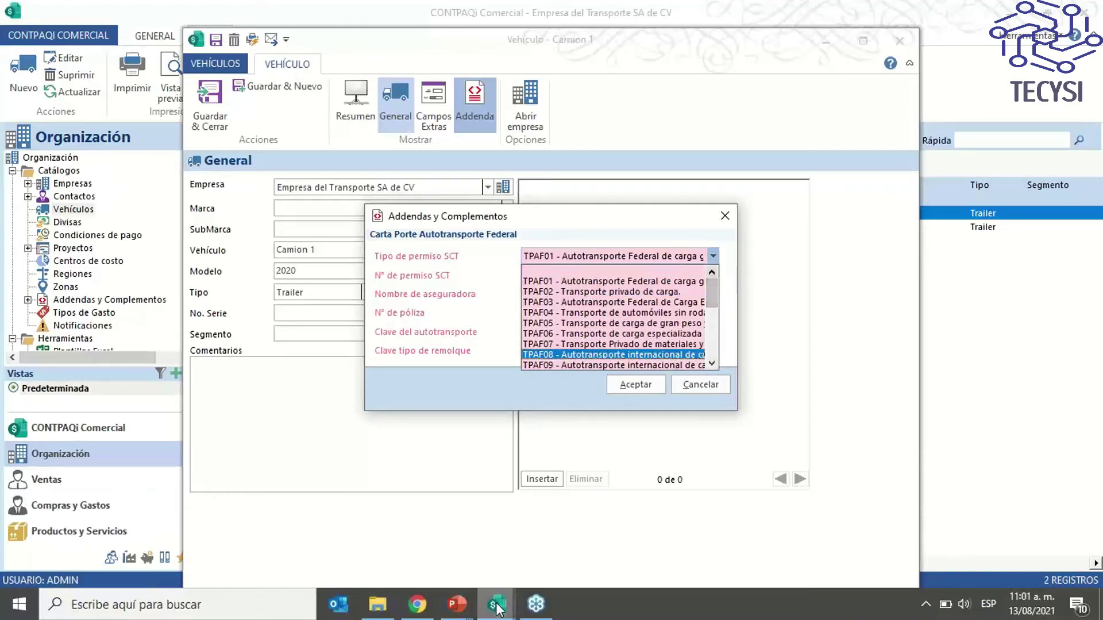
pyautogui.click(575, 282)
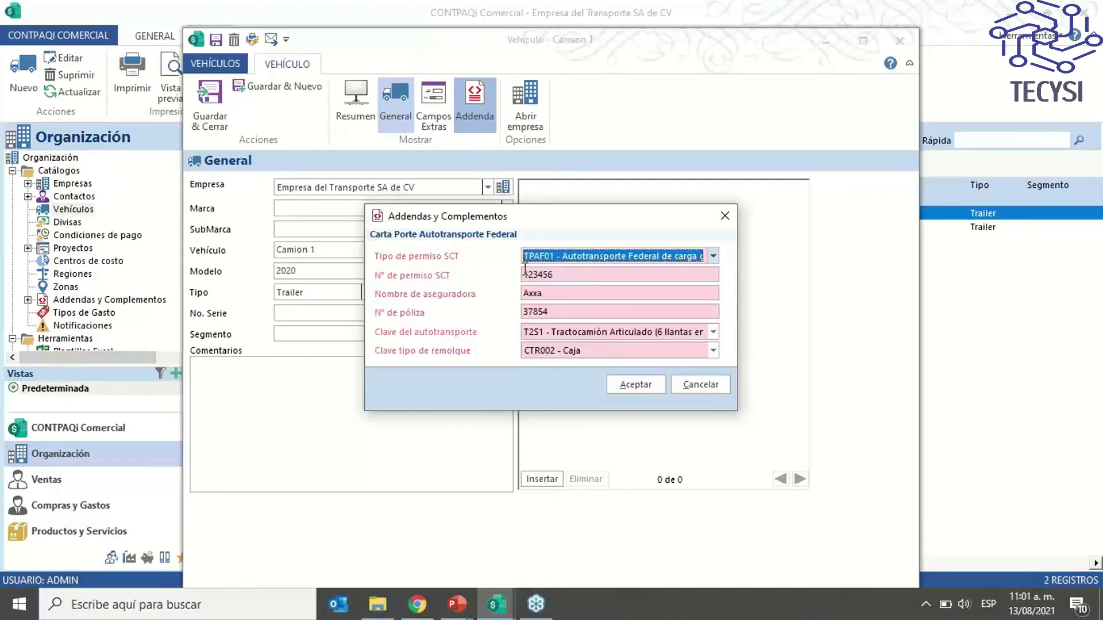
# Highlight the N° de permiso SCT, Nombre de aseguradora and N° de póliza fields in turn
pyautogui.click(560, 276)
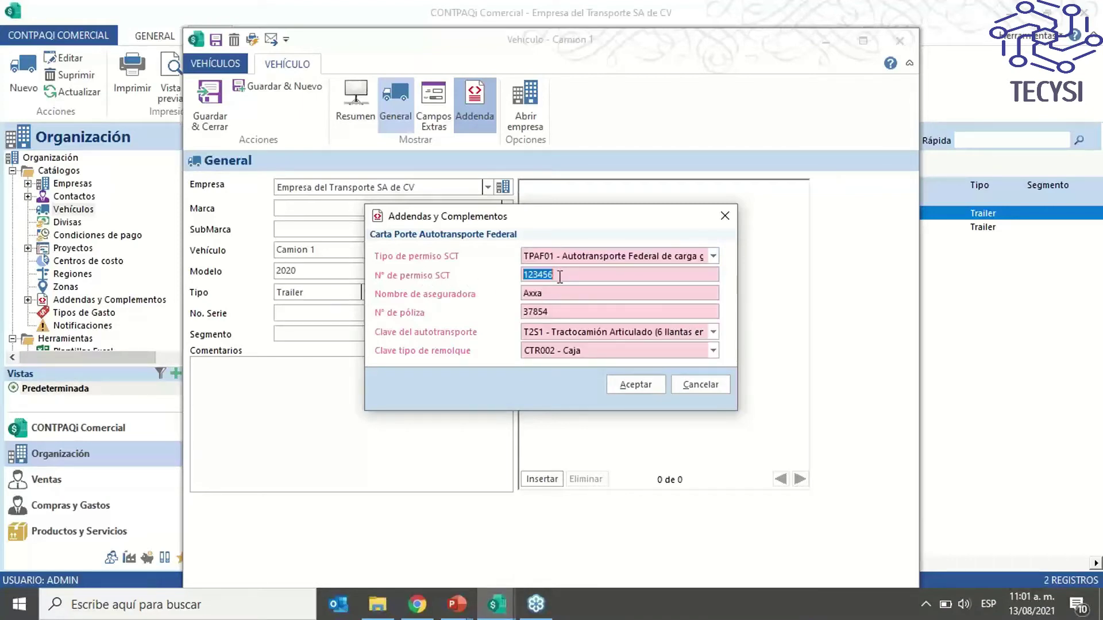
pyautogui.click(555, 294)
pyautogui.click(560, 313)
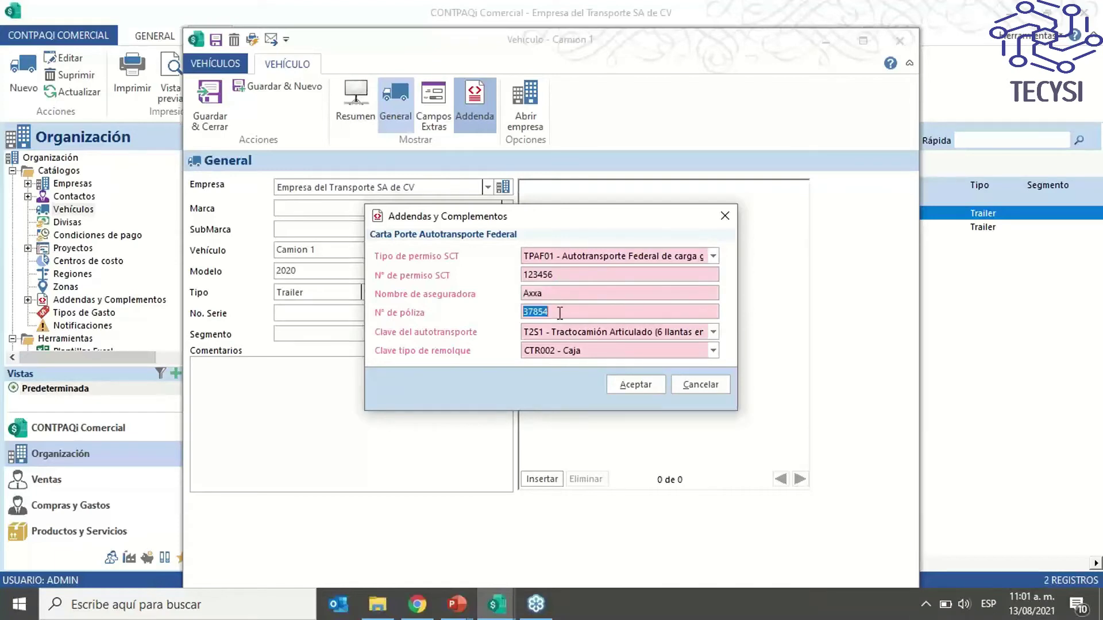
# Browse the full range of Clave del autotransporte options for Camion 1
pyautogui.click(712, 332)
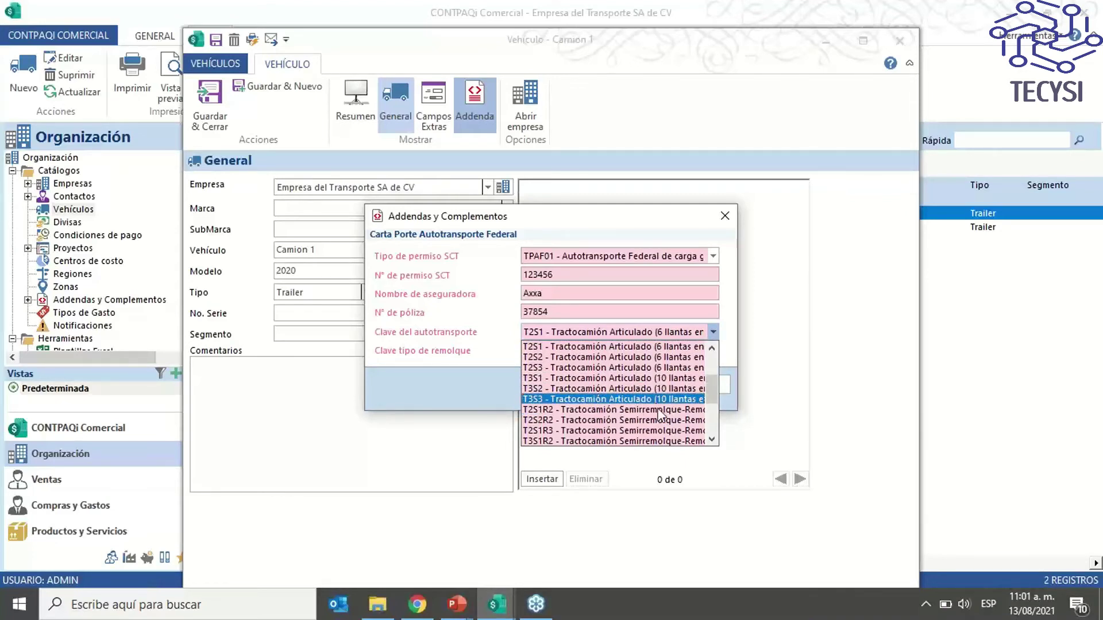
pyautogui.moveTo(712, 392); pyautogui.dragTo(719, 425)
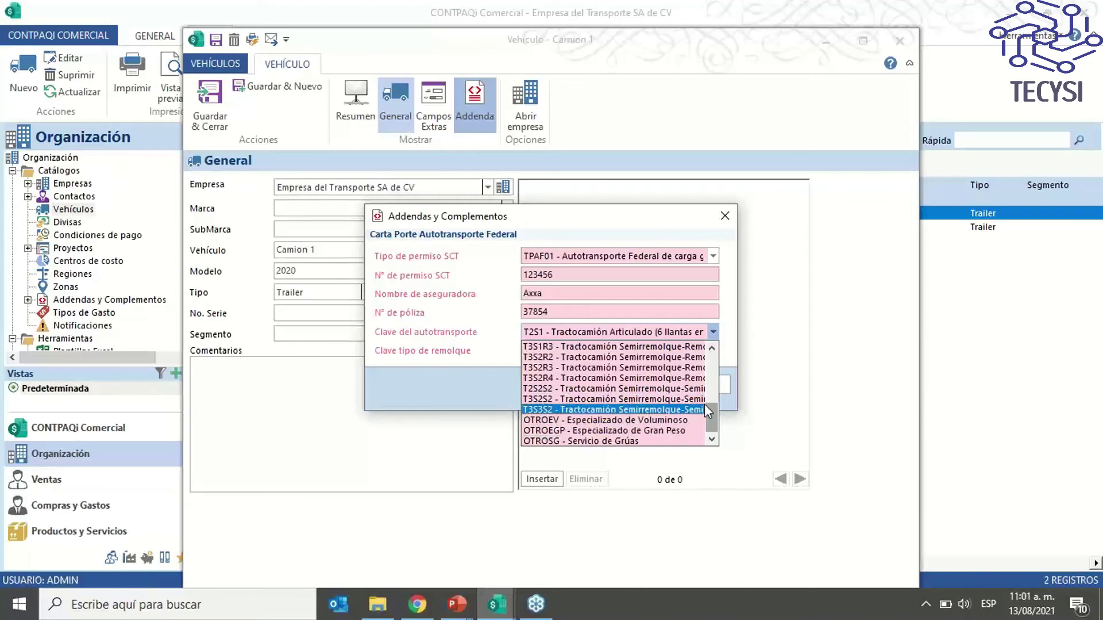
pyautogui.moveTo(711, 413); pyautogui.dragTo(712, 357)
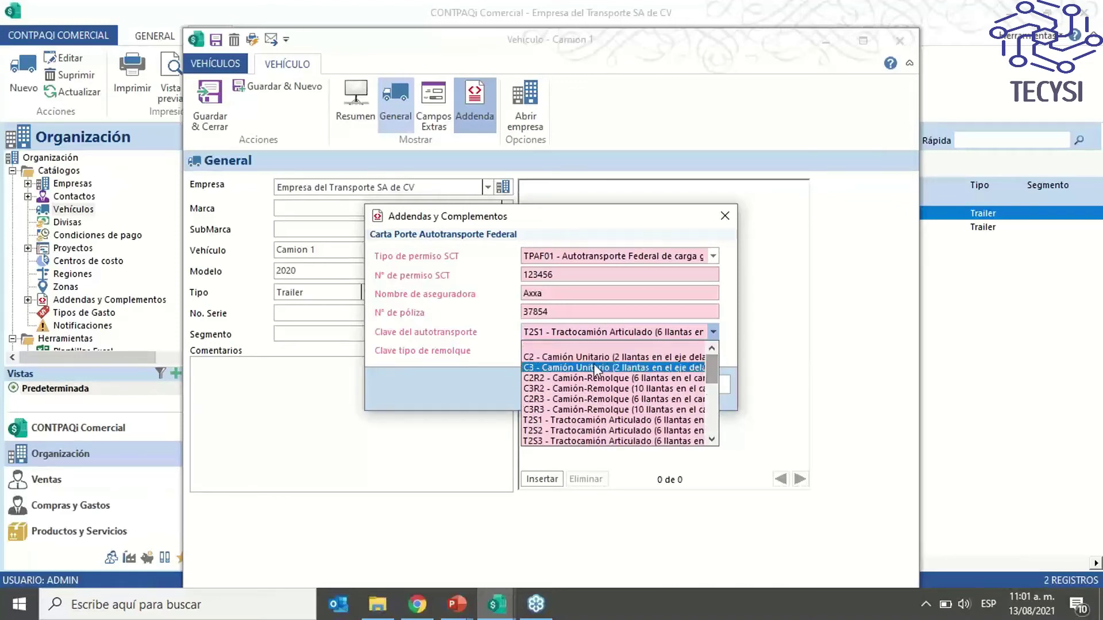
pyautogui.click(497, 332)
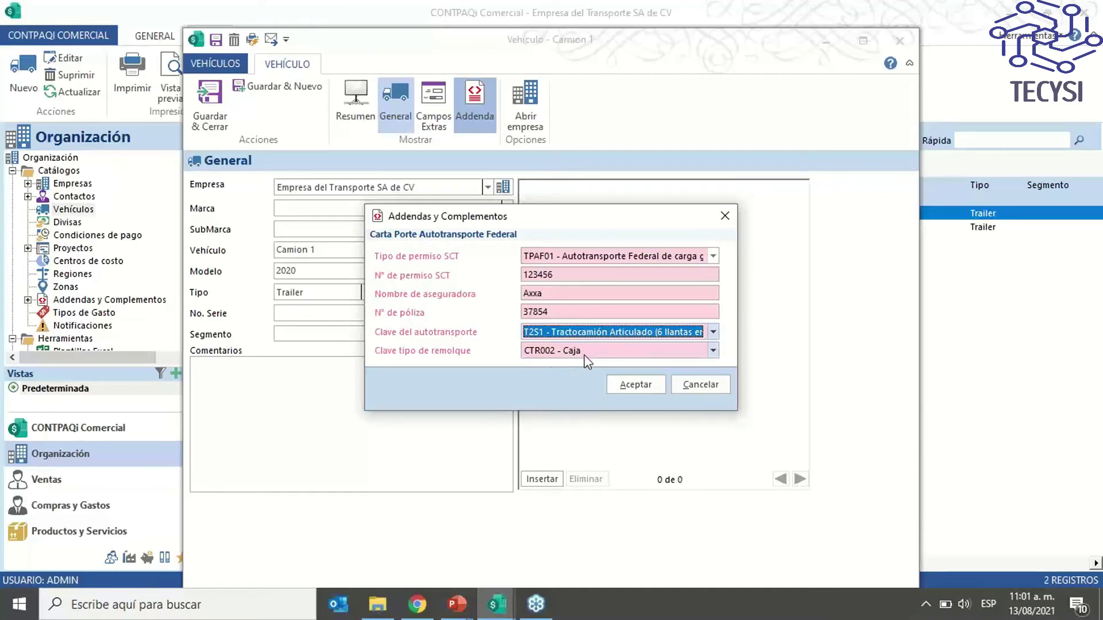
# Browse Camion 1's Clave tipo de remolque options and accept the Carta Porte addenda data
pyautogui.click(713, 351)
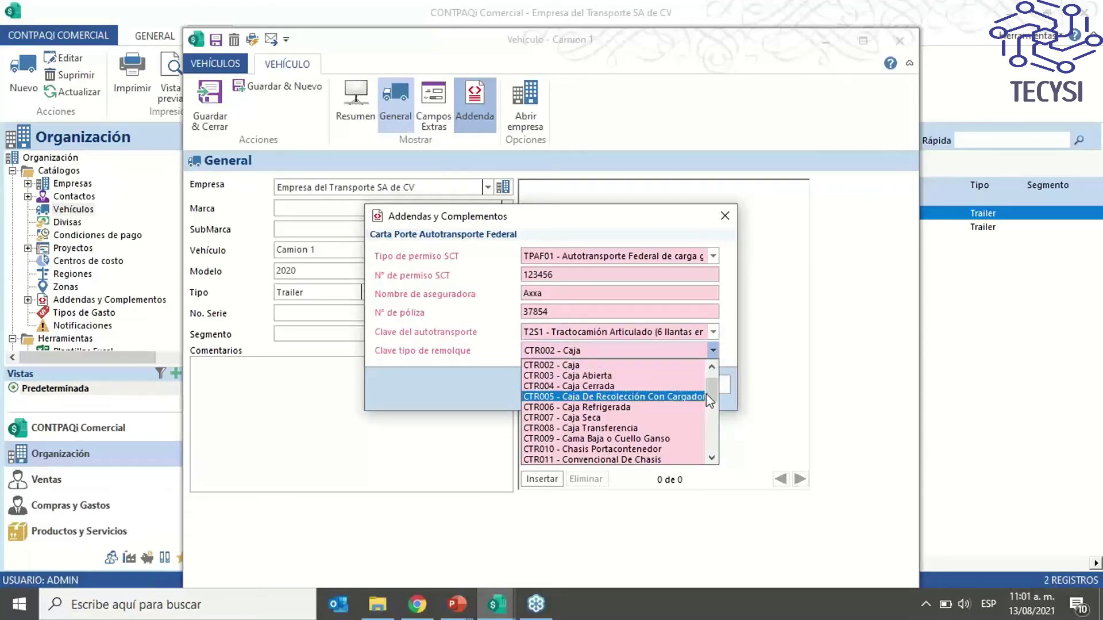
pyautogui.moveTo(707, 381); pyautogui.dragTo(710, 413)
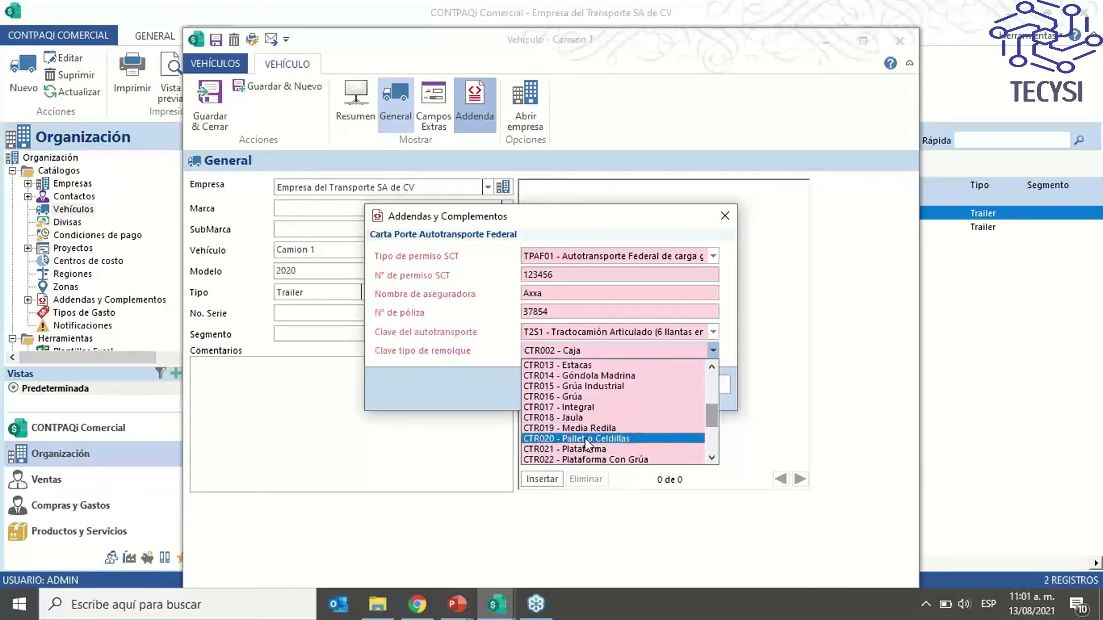
pyautogui.click(520, 345)
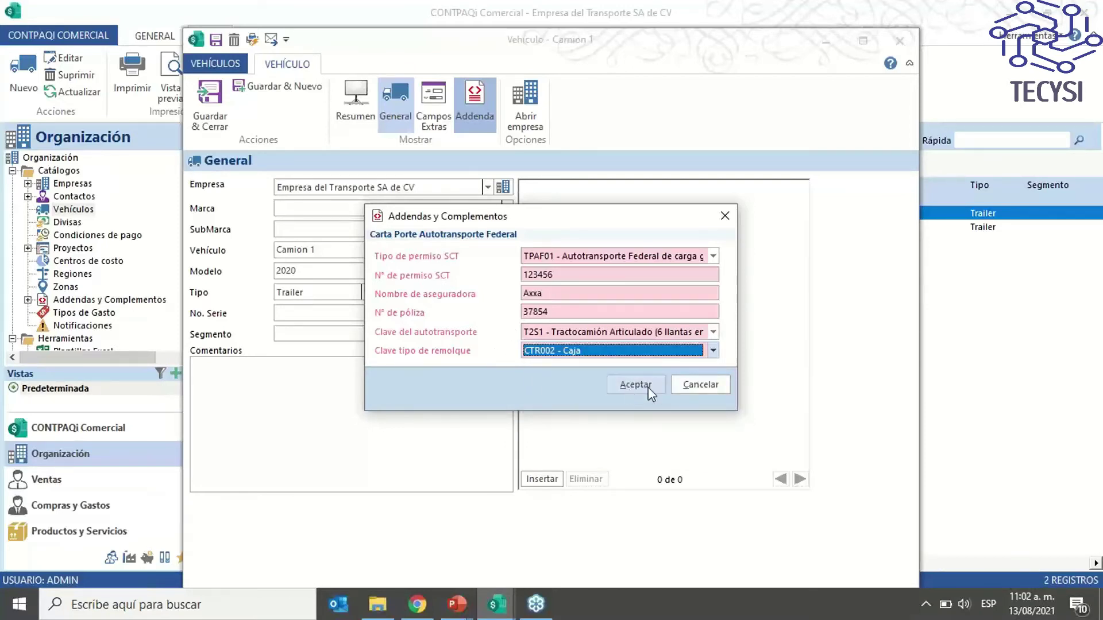
pyautogui.click(622, 384)
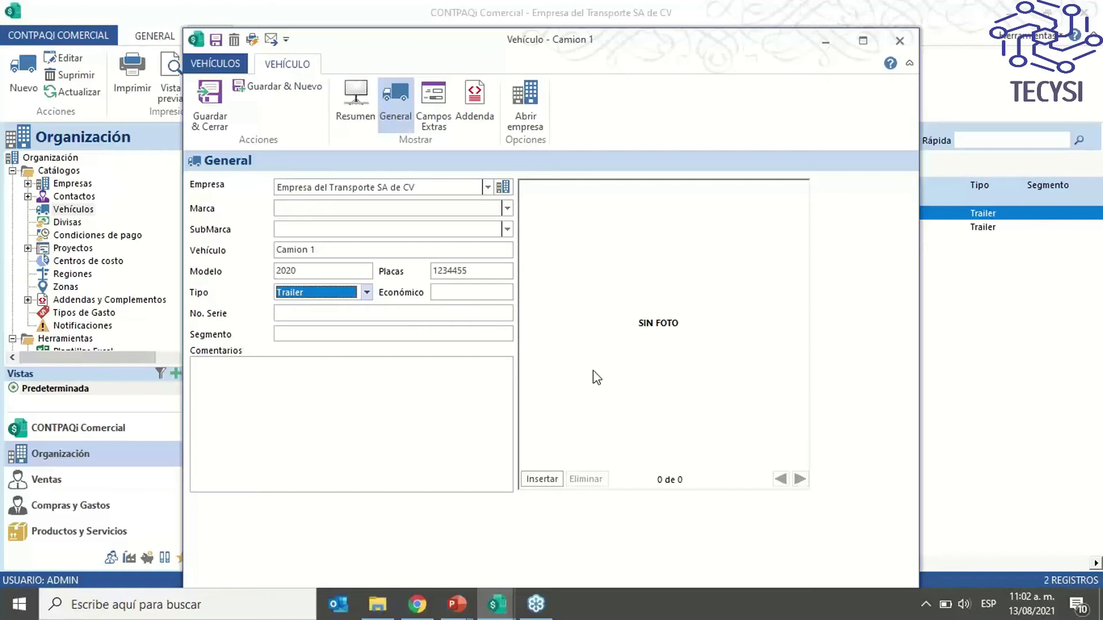
# Switch to the PowerPoint presentation and advance to the Generar Documentos slide about capturing Encabezado and Movimientos data
pyautogui.moveTo(655, 38); pyautogui.dragTo(659, 33)
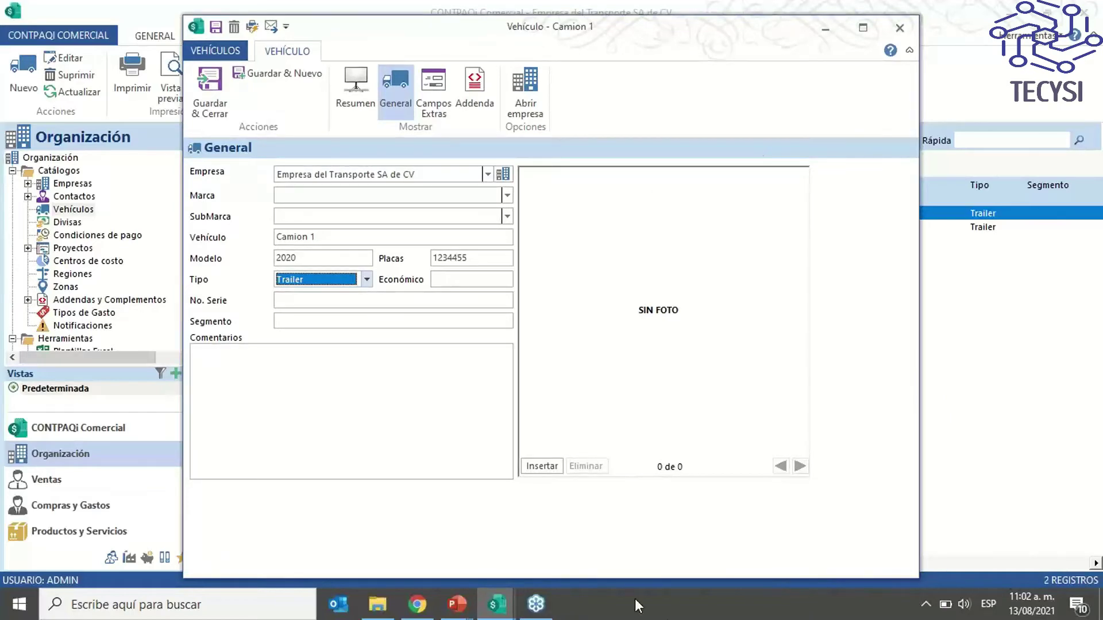
pyautogui.click(477, 600)
pyautogui.click(460, 543)
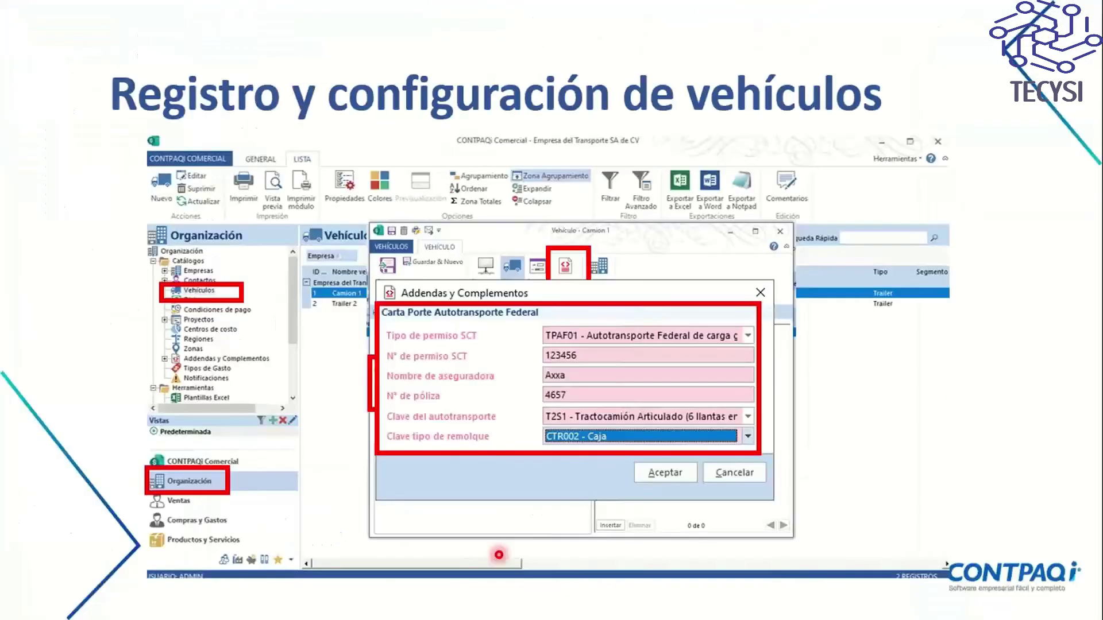
pyautogui.press('Right')
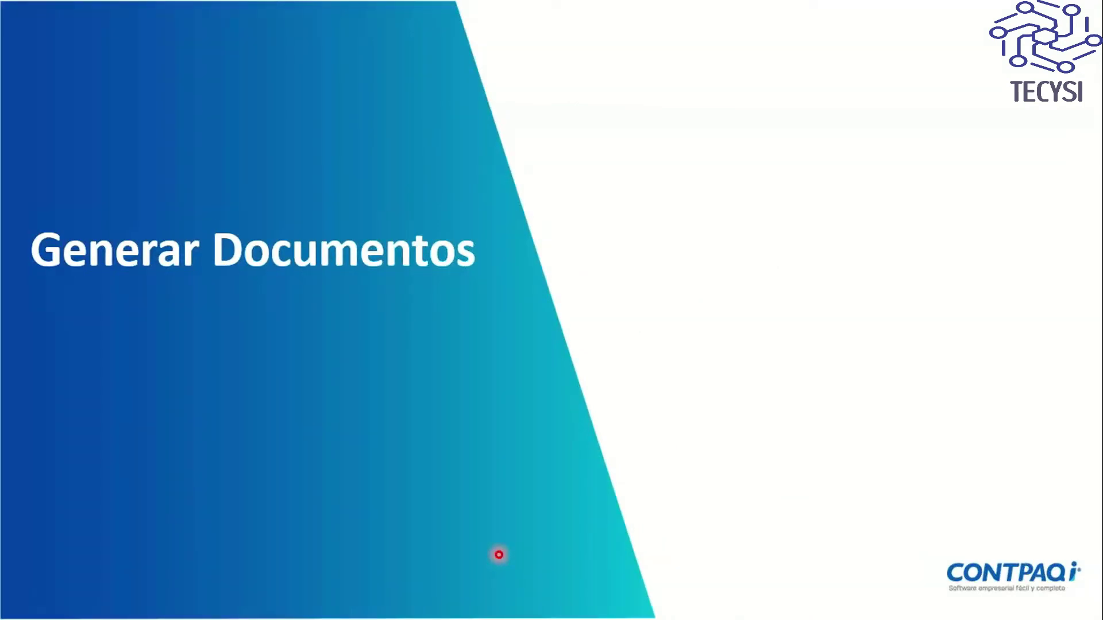
pyautogui.press('Right')
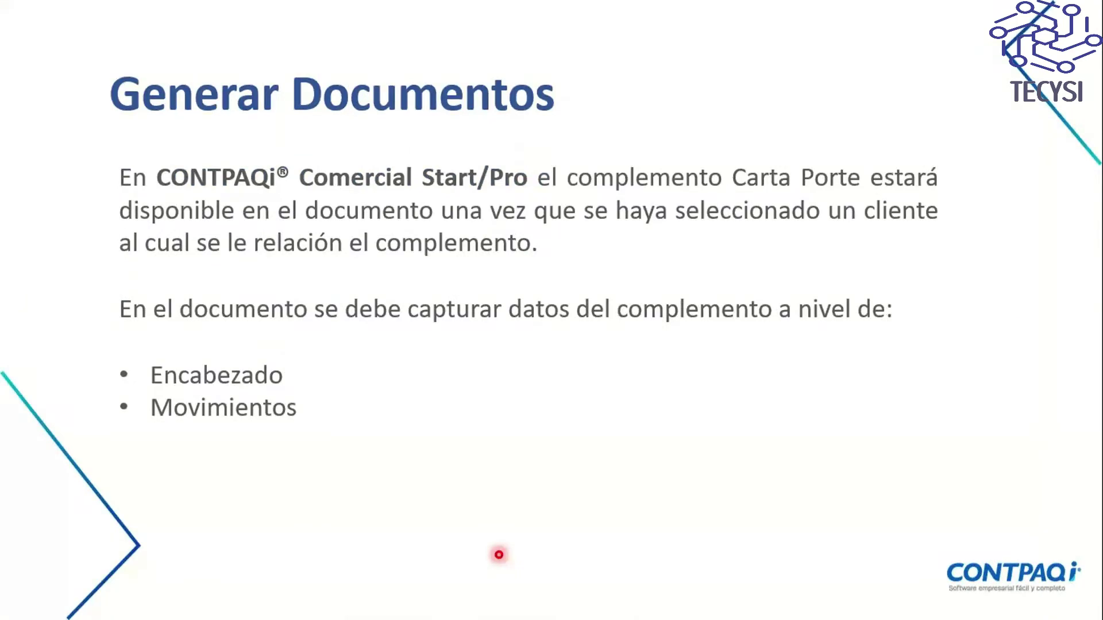
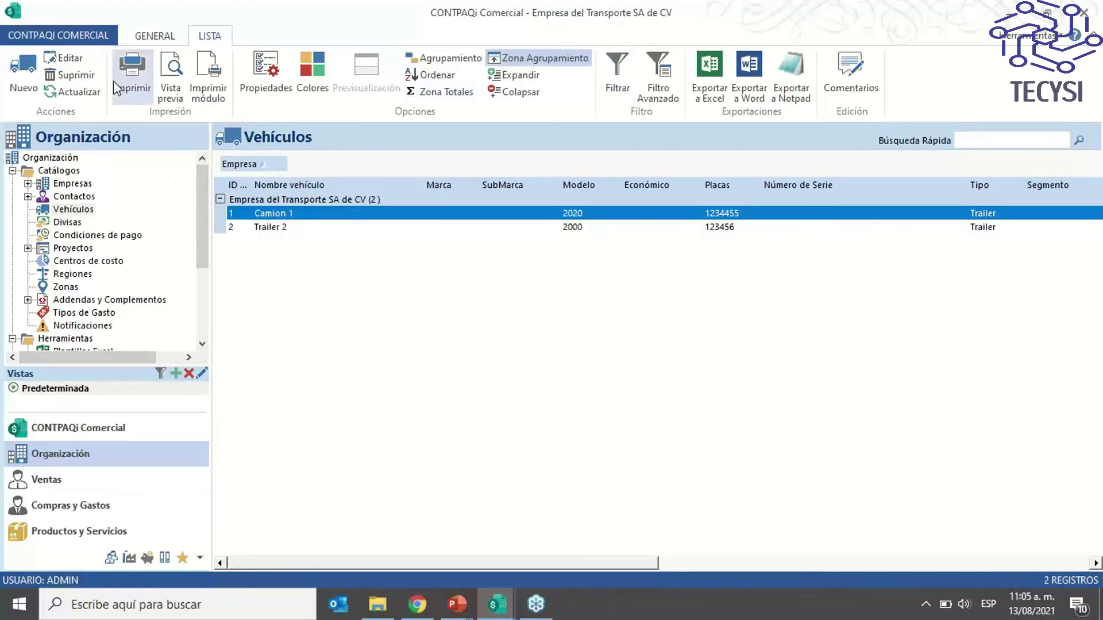
# Create a new invoice in the Facturas Cliente documents of Ventas for the client Comercializadora SA
pyautogui.click(50, 486)
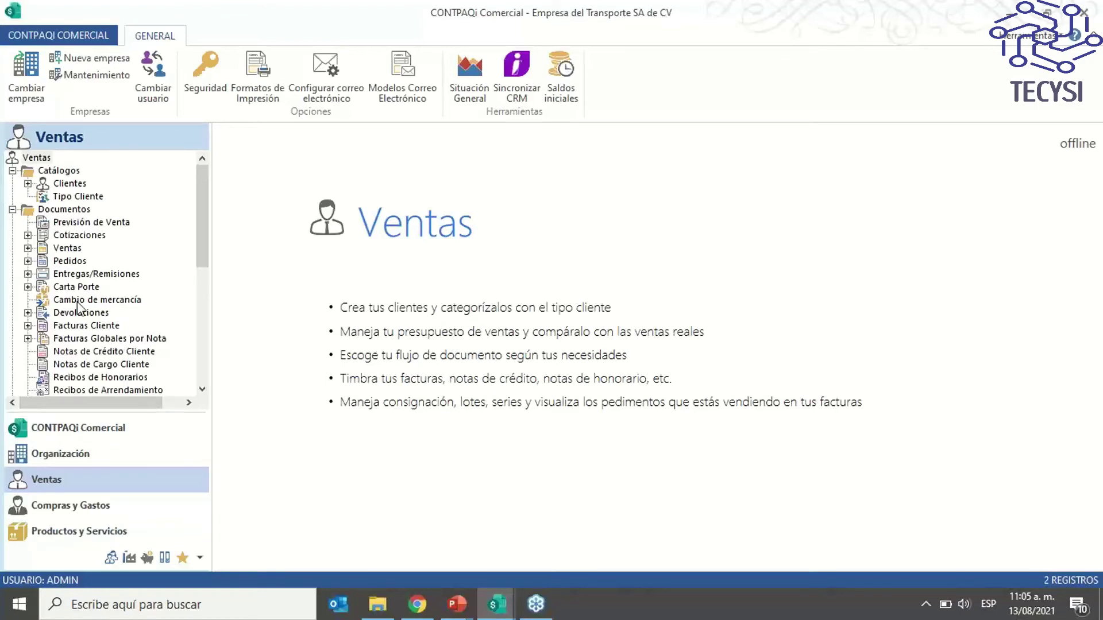
pyautogui.click(83, 327)
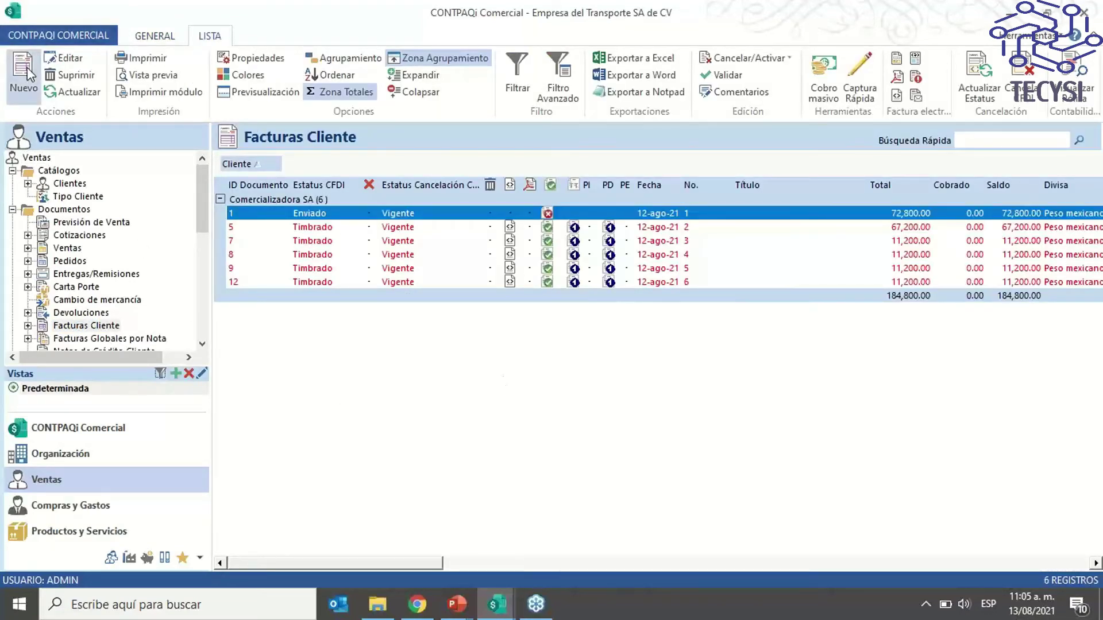
pyautogui.click(28, 69)
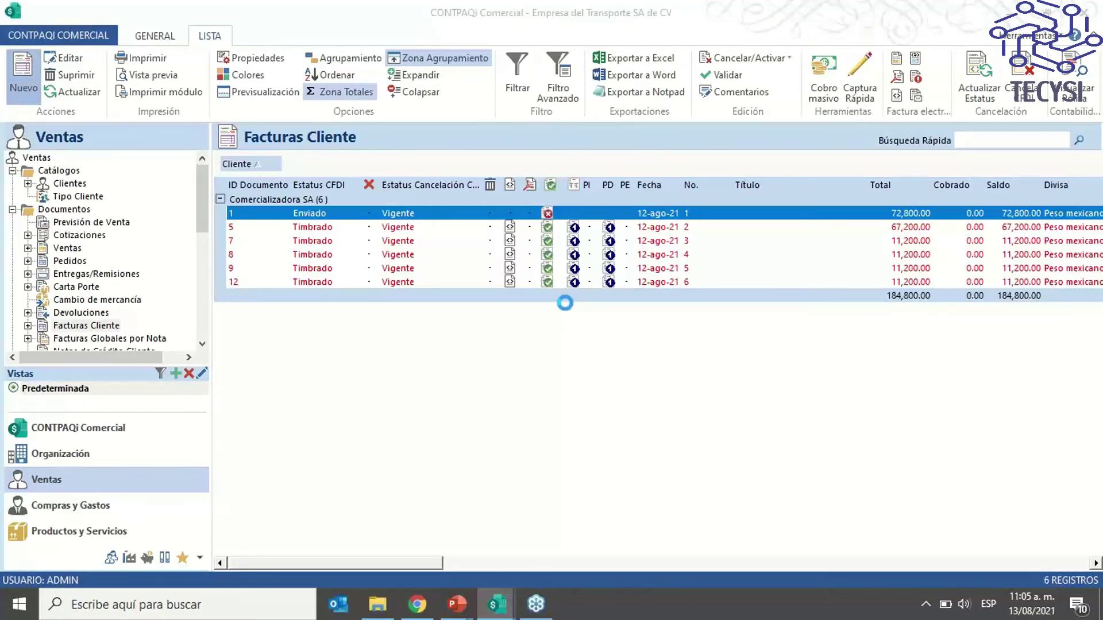
pyautogui.click(559, 213)
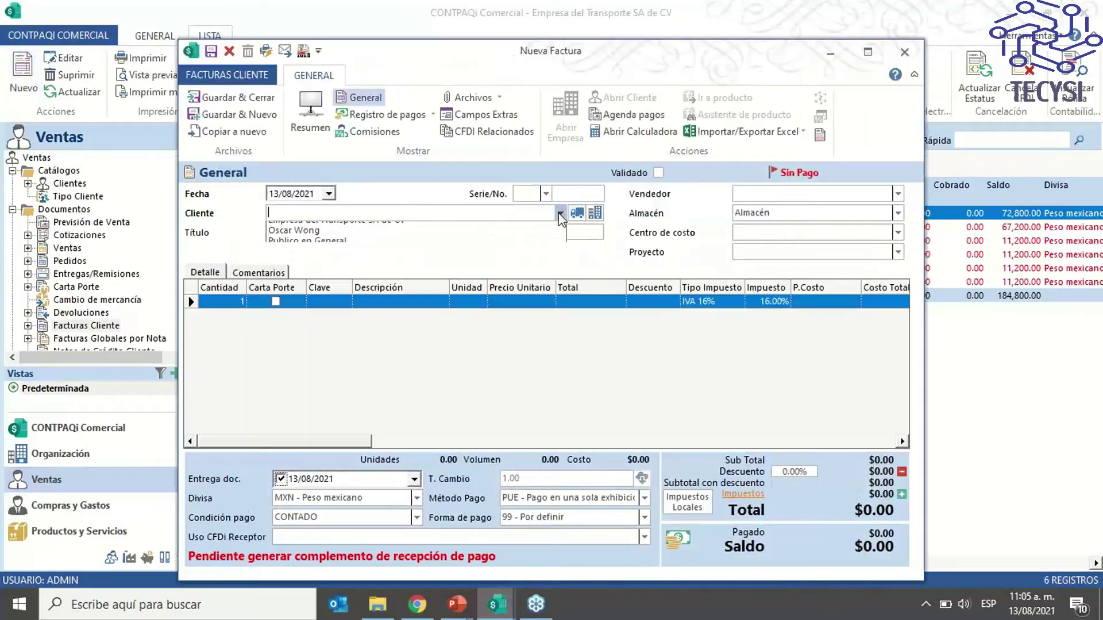
pyautogui.click(368, 223)
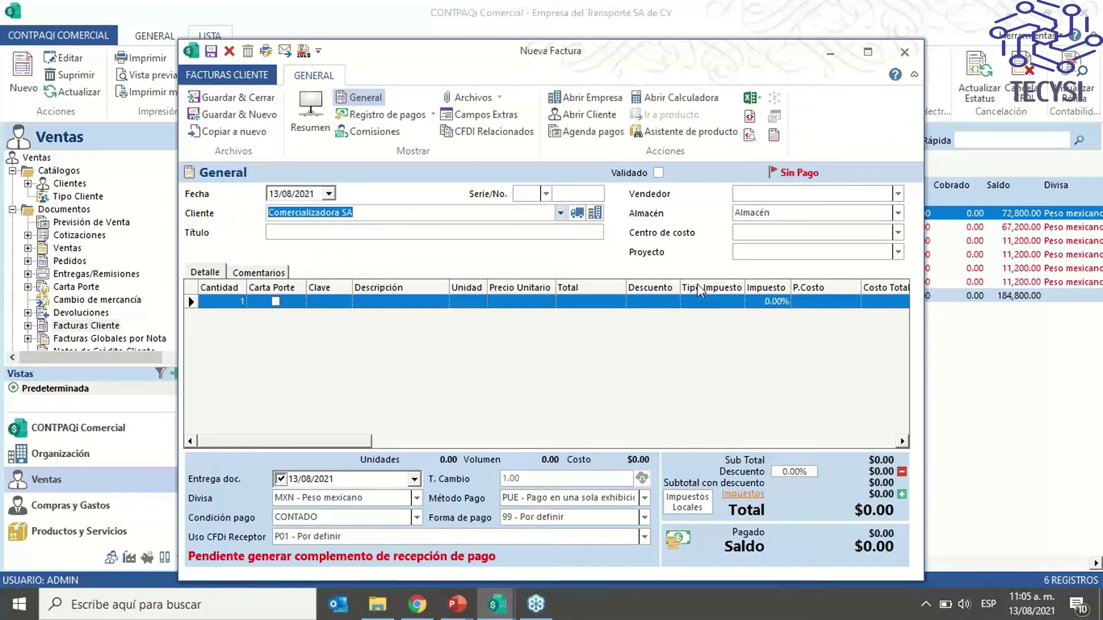
# Add Servicio de Flete as the invoice's first line with a unit price of 1,000
pyautogui.click(396, 302)
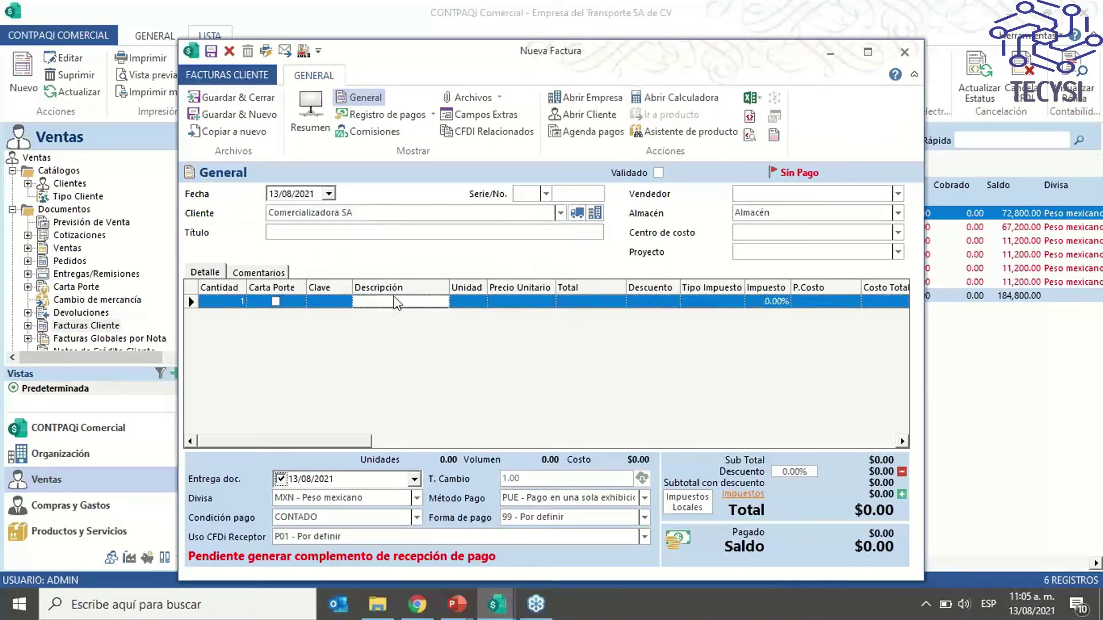
pyautogui.write('fl')
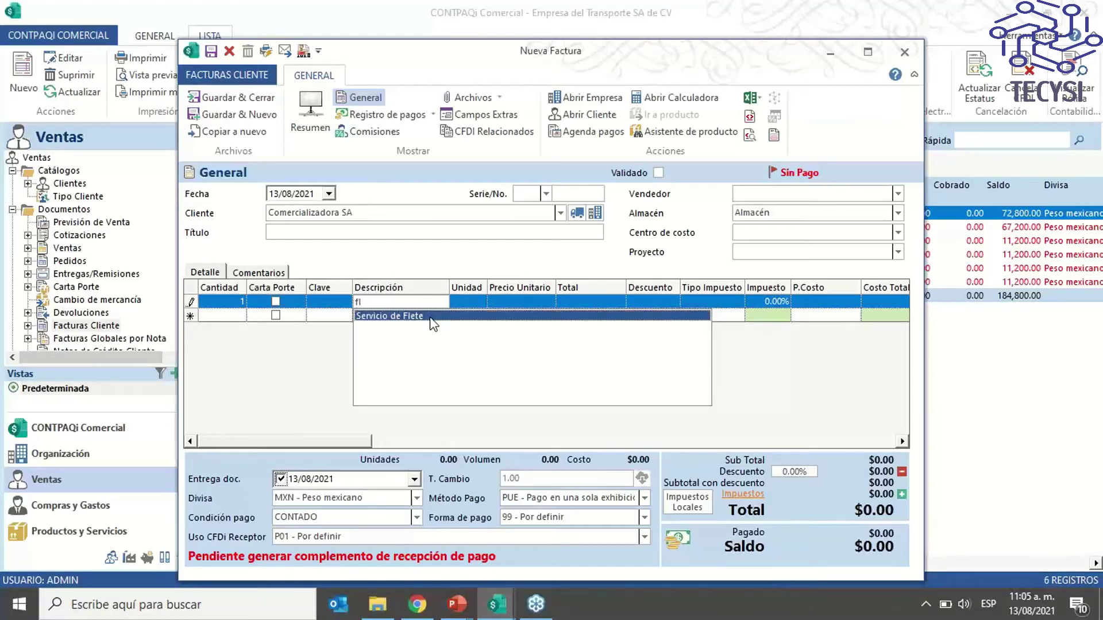
pyautogui.click(431, 319)
pyautogui.click(540, 301)
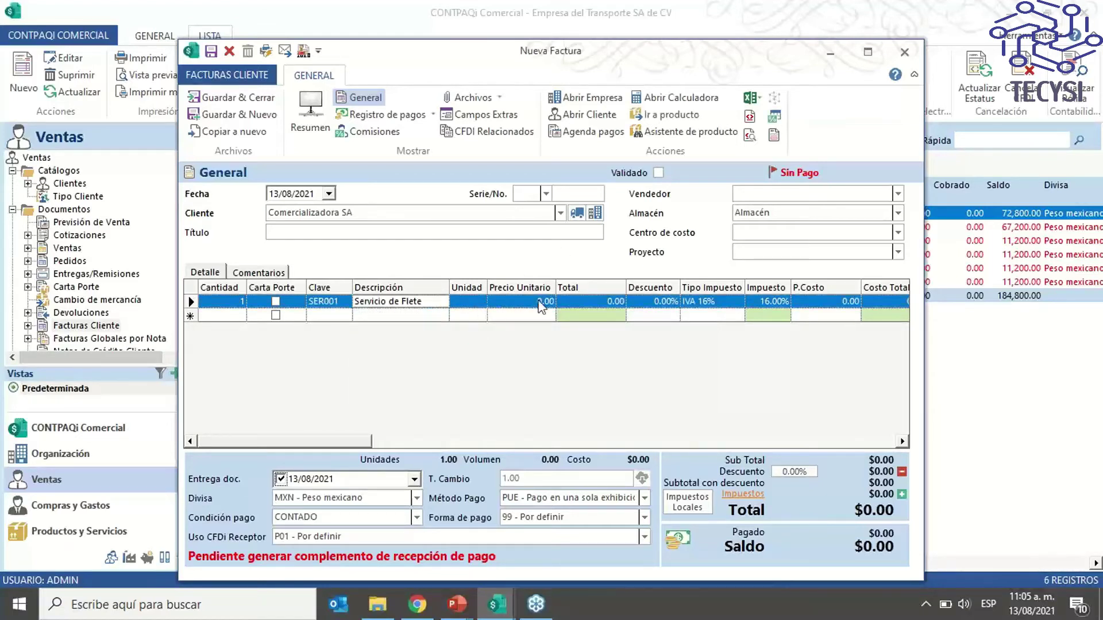
pyautogui.write('1,00')
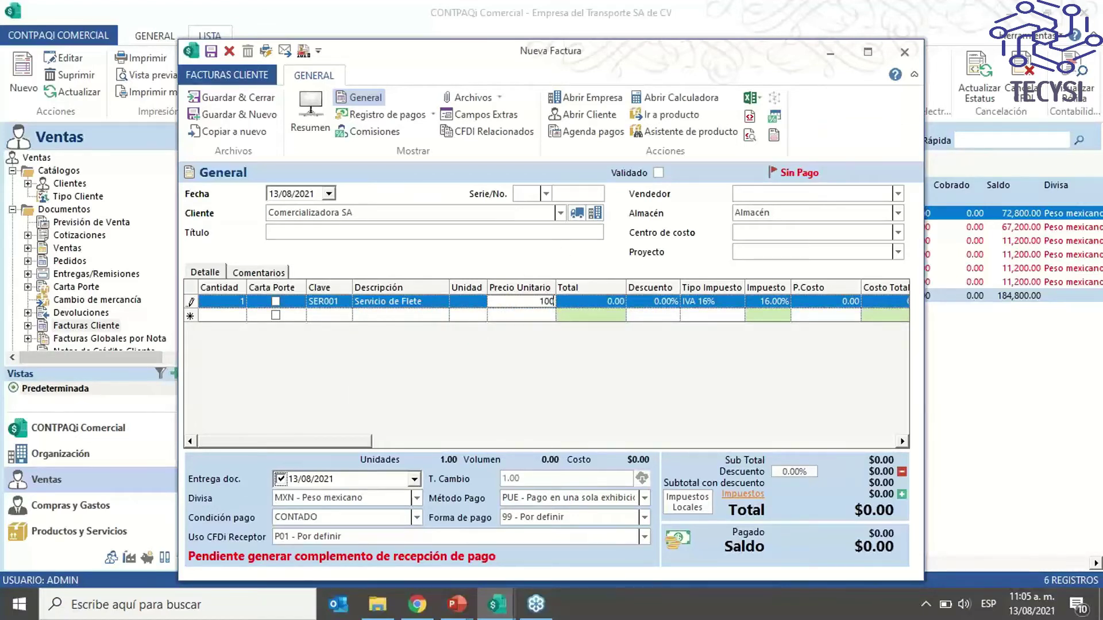
pyautogui.write('00')
pyautogui.press('Return')
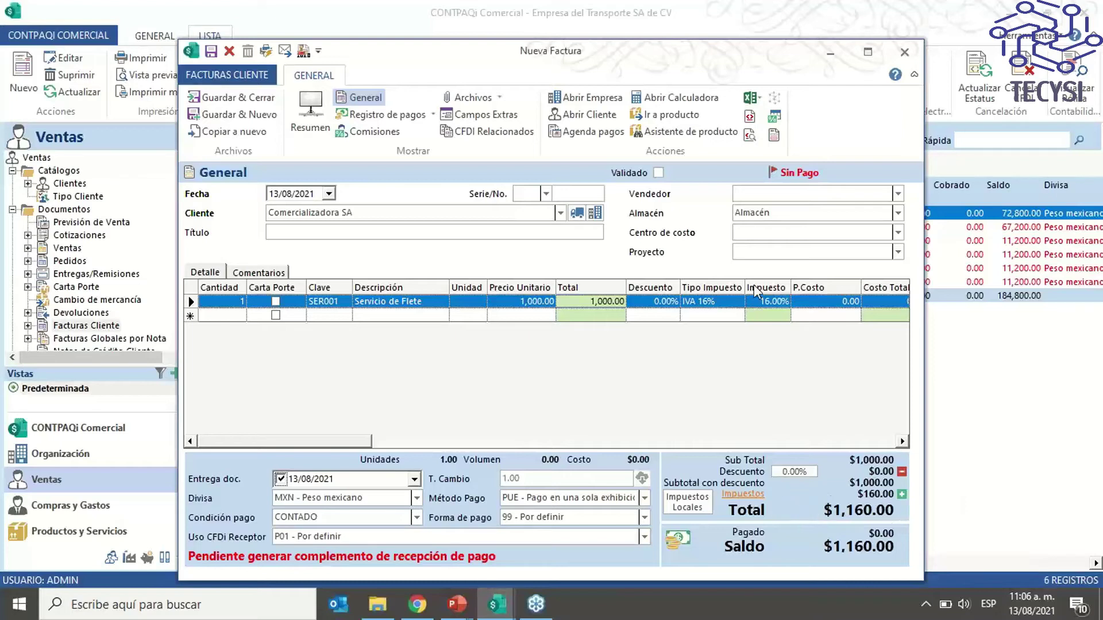
# Set the Servicio de Flete line's Tipo Impuesto to Flete and narrow the Descripción and Total columns
pyautogui.click(731, 305)
pyautogui.click(736, 302)
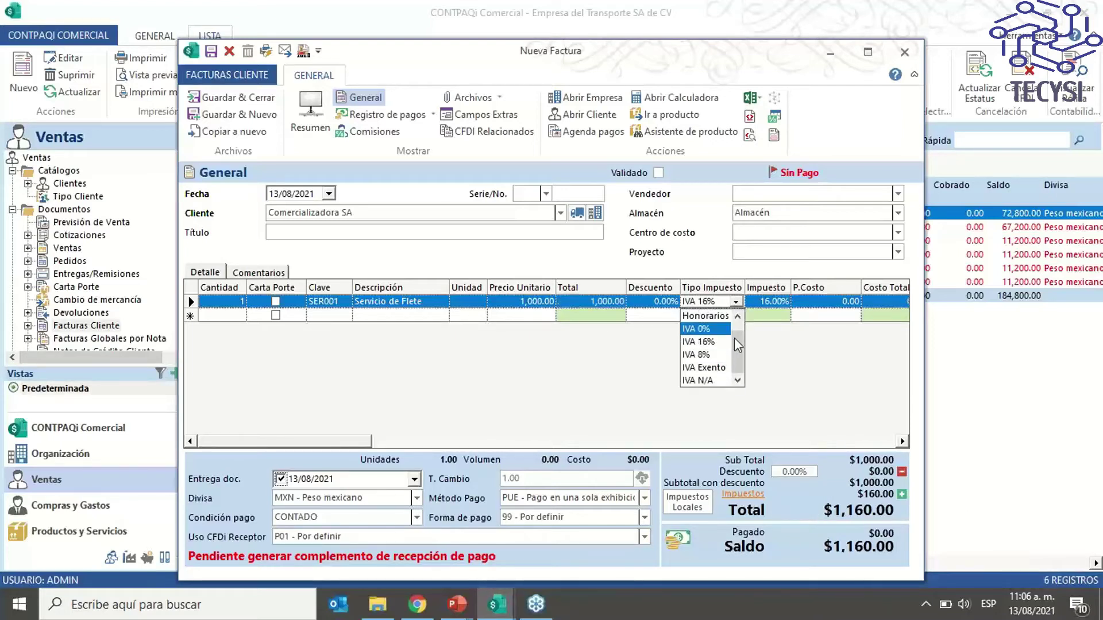
pyautogui.click(695, 316)
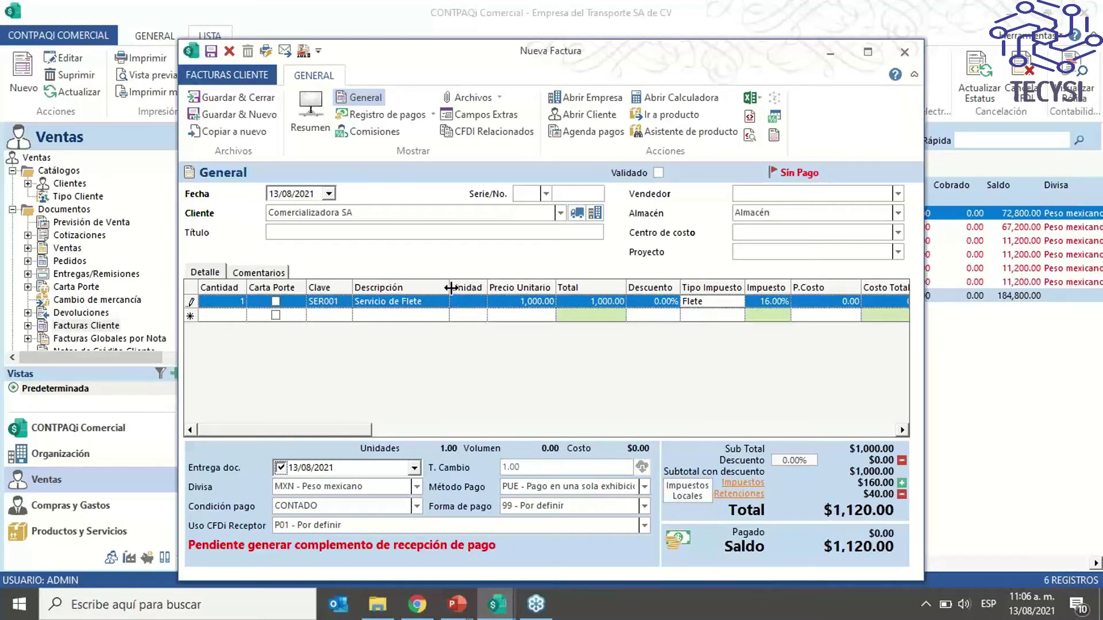
pyautogui.moveTo(449, 287); pyautogui.dragTo(421, 286)
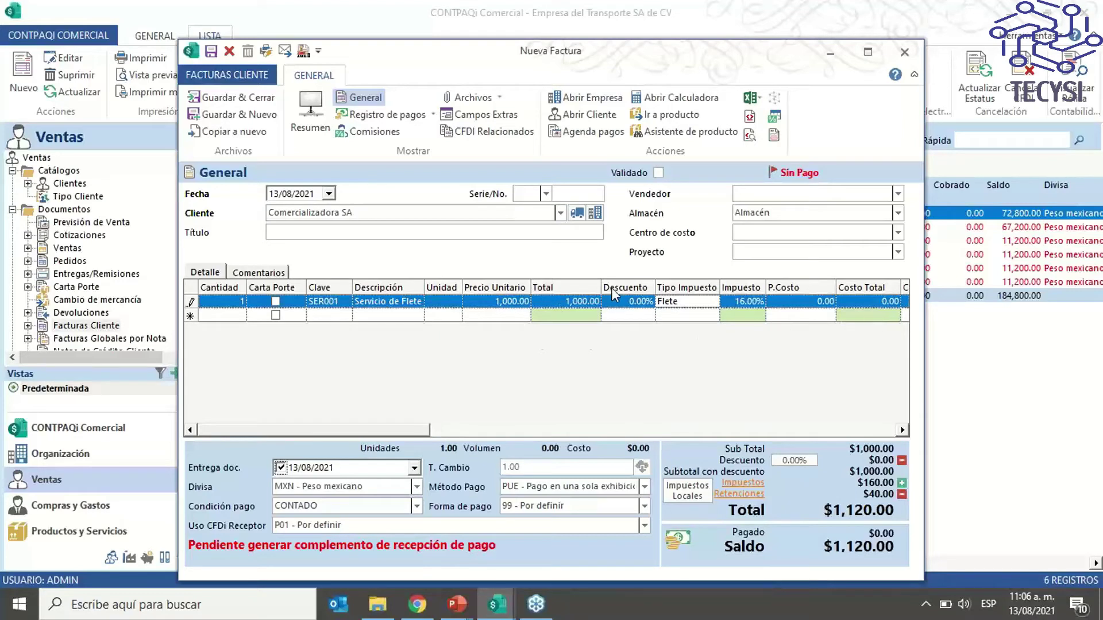
pyautogui.moveTo(600, 287); pyautogui.dragTo(569, 287)
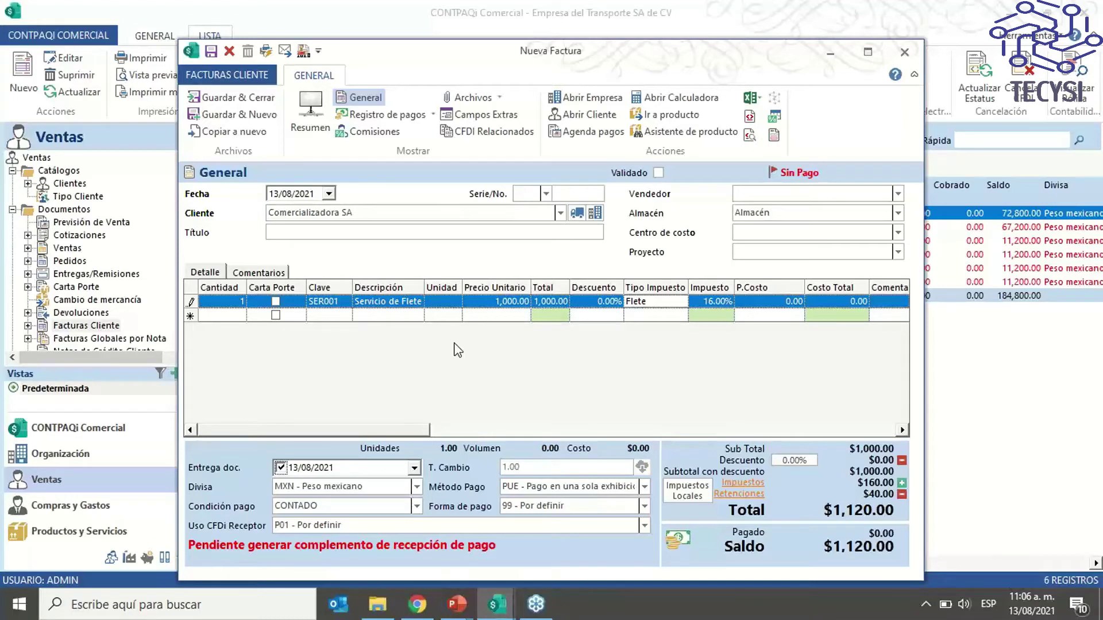
# Add Manzanas as the second invoice line and mark it as Carta Porte
pyautogui.click(383, 315)
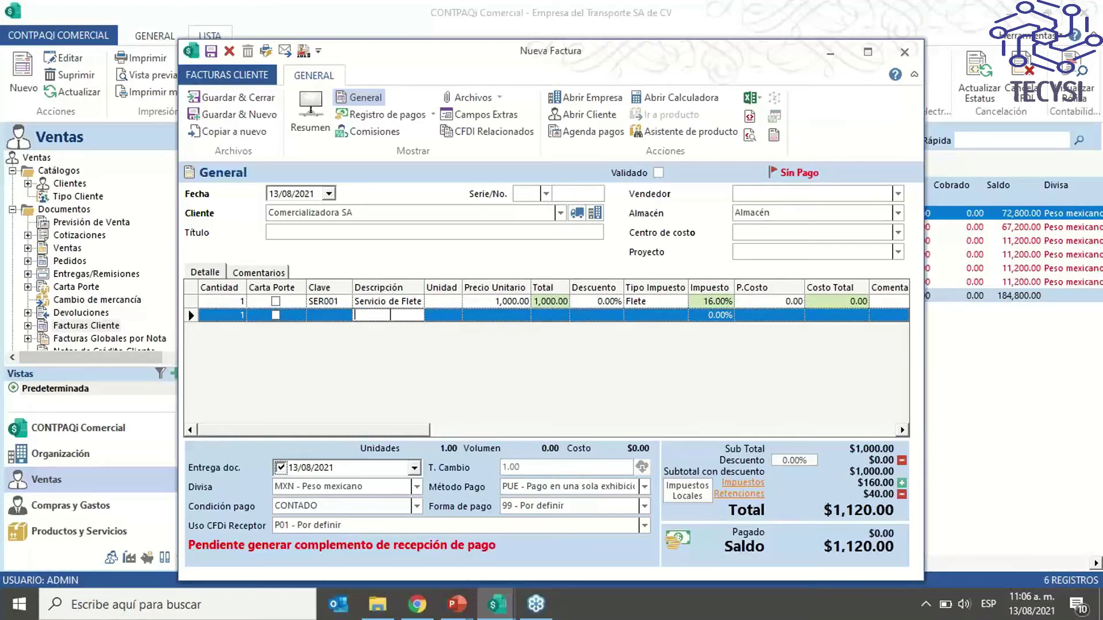
pyautogui.write('manz')
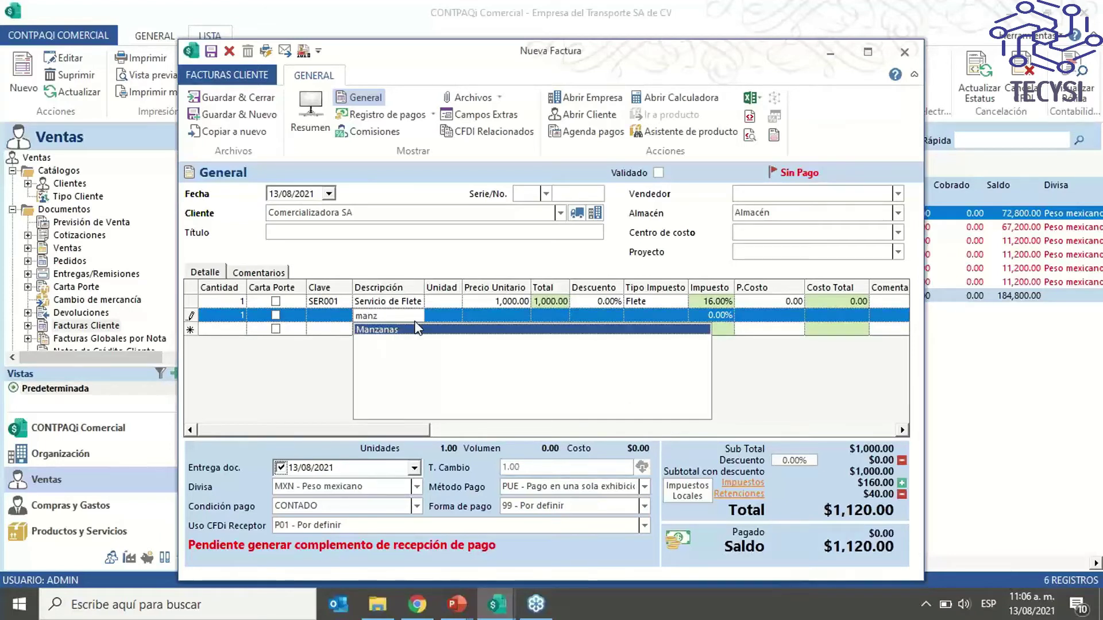
pyautogui.click(379, 331)
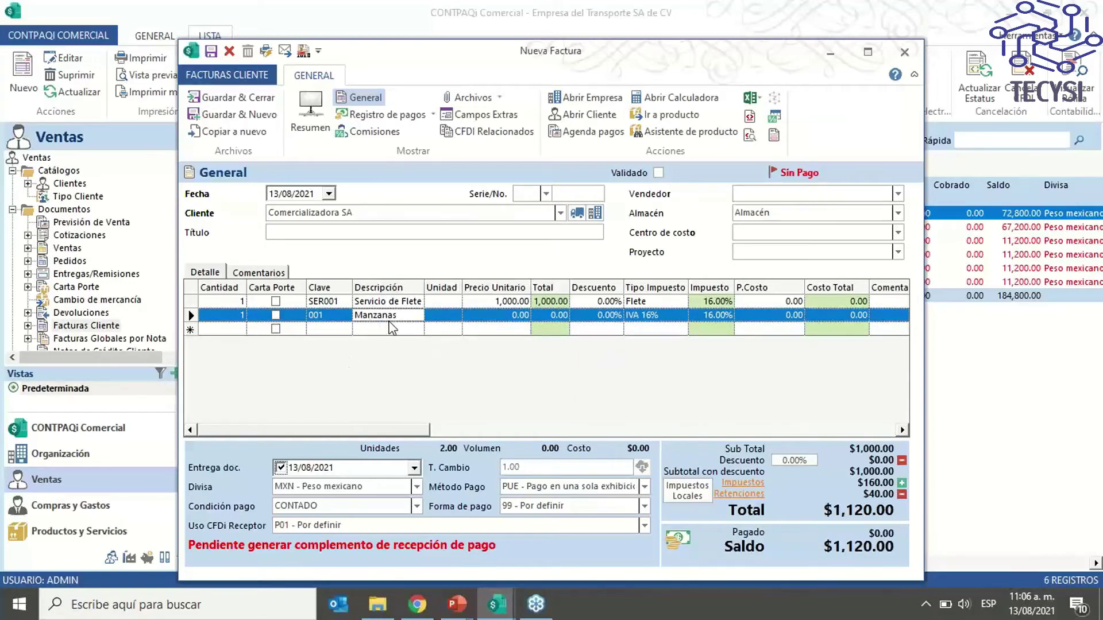
pyautogui.moveTo(305, 288); pyautogui.dragTo(298, 290)
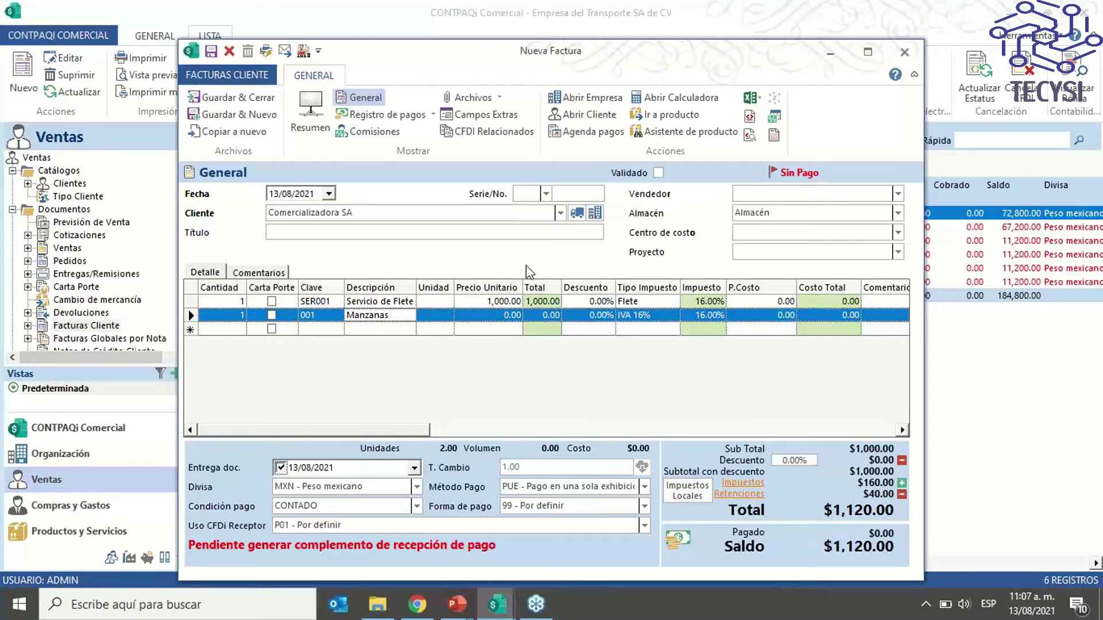
pyautogui.click(271, 317)
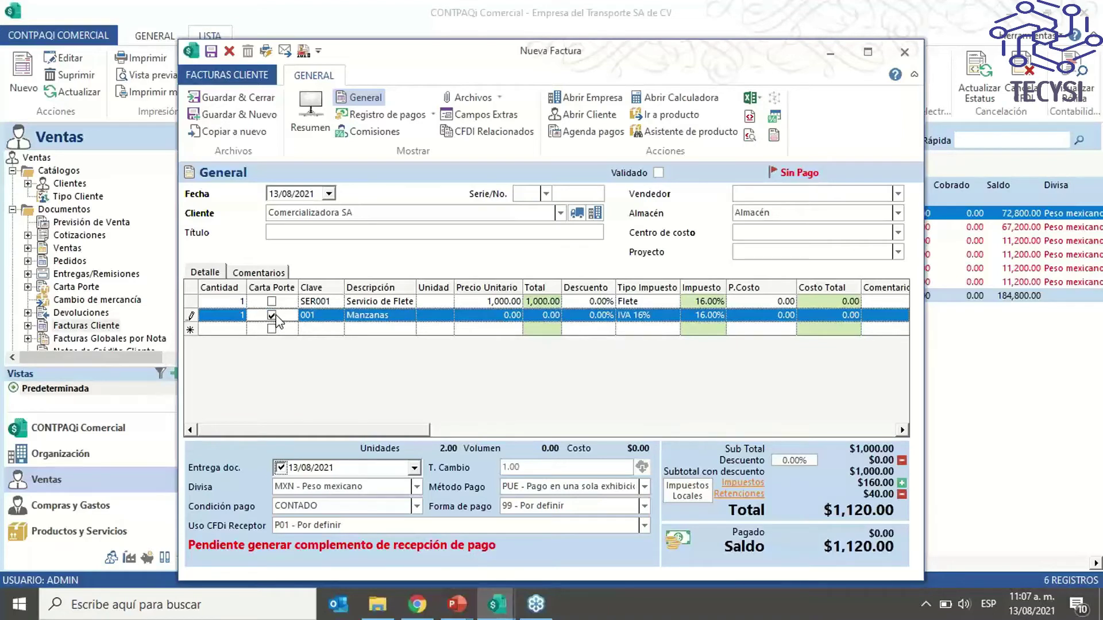
pyautogui.click(272, 316)
# Maximize the invoice window and open the Addendas y Complementos dialog of the Manzanas line
pyautogui.moveTo(923, 295); pyautogui.dragTo(824, 294)
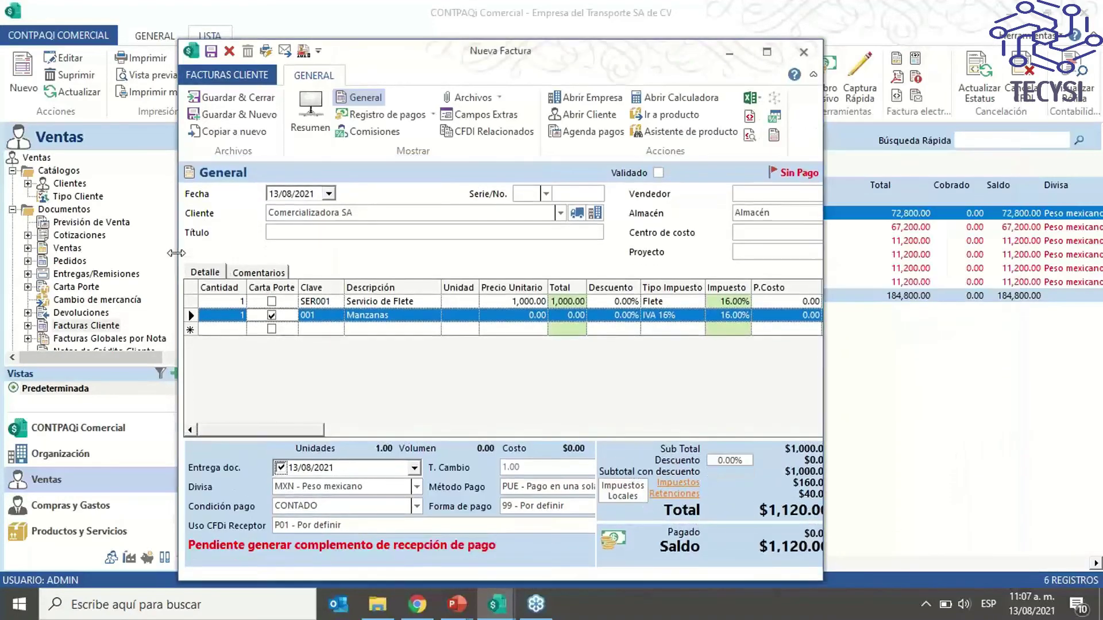
pyautogui.click(767, 51)
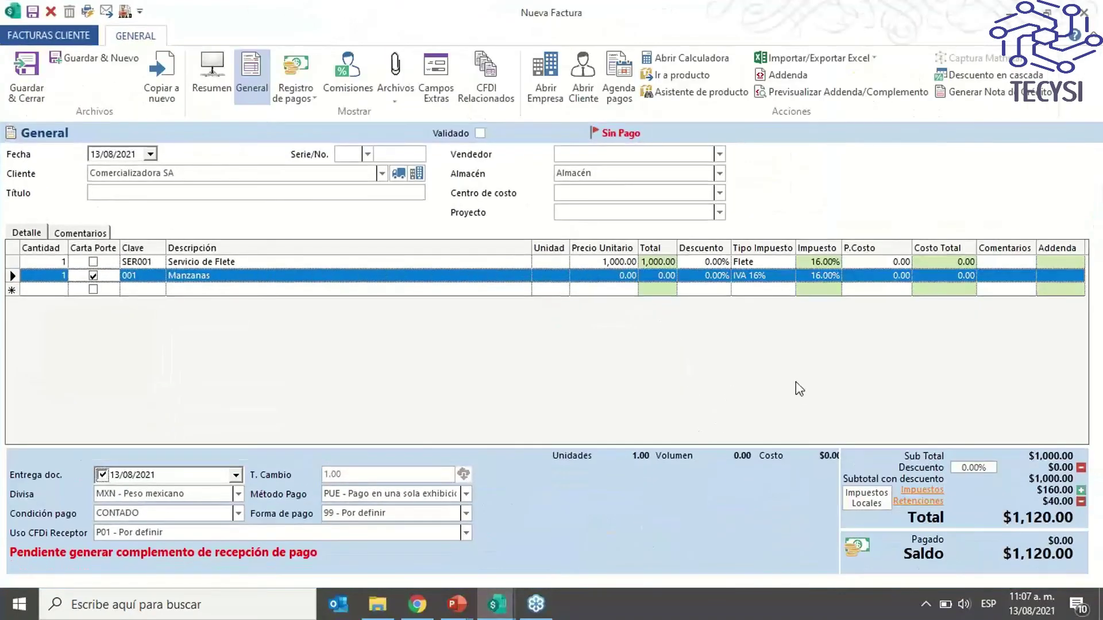
pyautogui.click(1056, 278)
pyautogui.click(1078, 280)
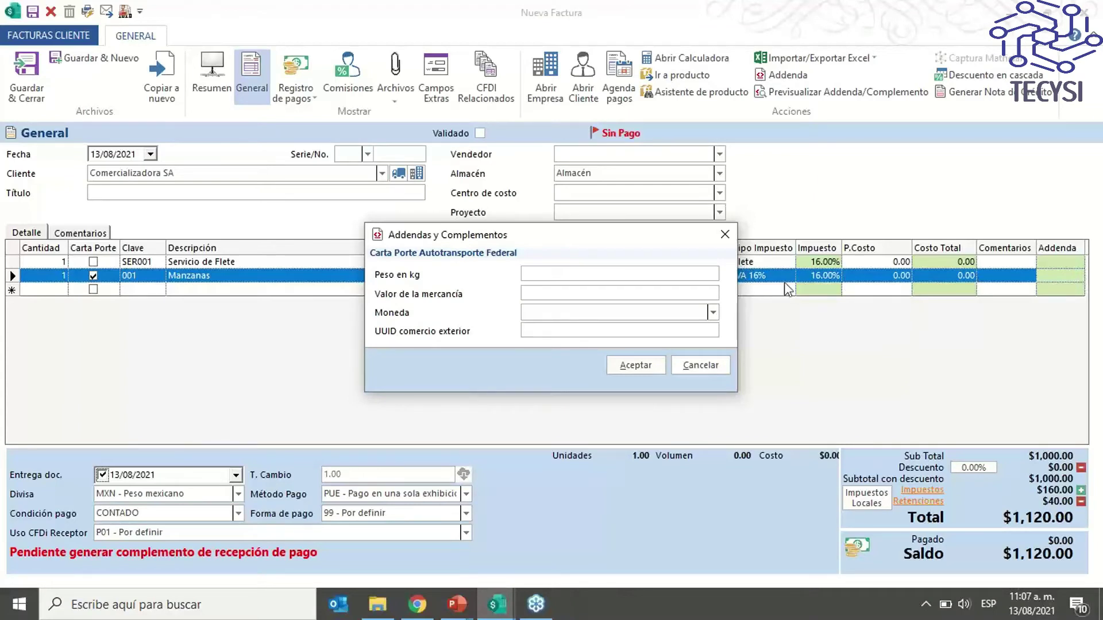
# Enter 400 as the Manzanas line's Peso en kg and 5000 as its Valor de la mercancía
pyautogui.click(543, 272)
pyautogui.write('4')
pyautogui.write('0')
pyautogui.write('5000')
# Set the merchandise's Moneda to MXN - Peso mexicano and accept the Manzanas line's Carta Porte data
pyautogui.click(552, 319)
pyautogui.press('m')
pyautogui.press('x')
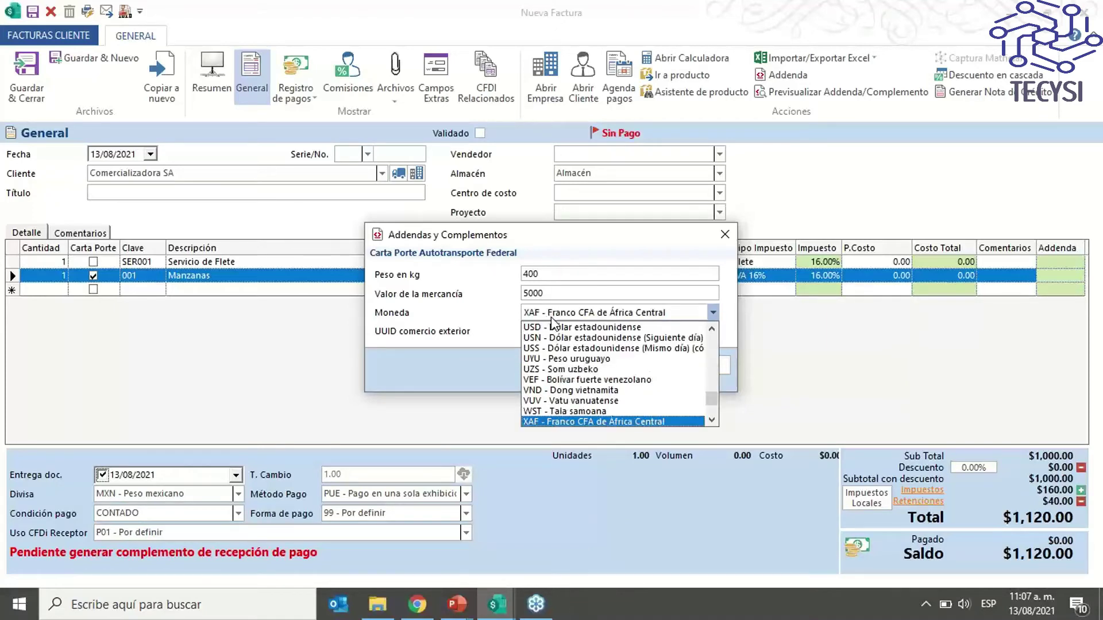
pyautogui.press('Down')
pyautogui.press('Down')
pyautogui.press('m')
pyautogui.press('Down')
pyautogui.press('Down')
pyautogui.press('Down')
pyautogui.press('Down')
pyautogui.press('Down')
pyautogui.press('Down')
pyautogui.press('Down')
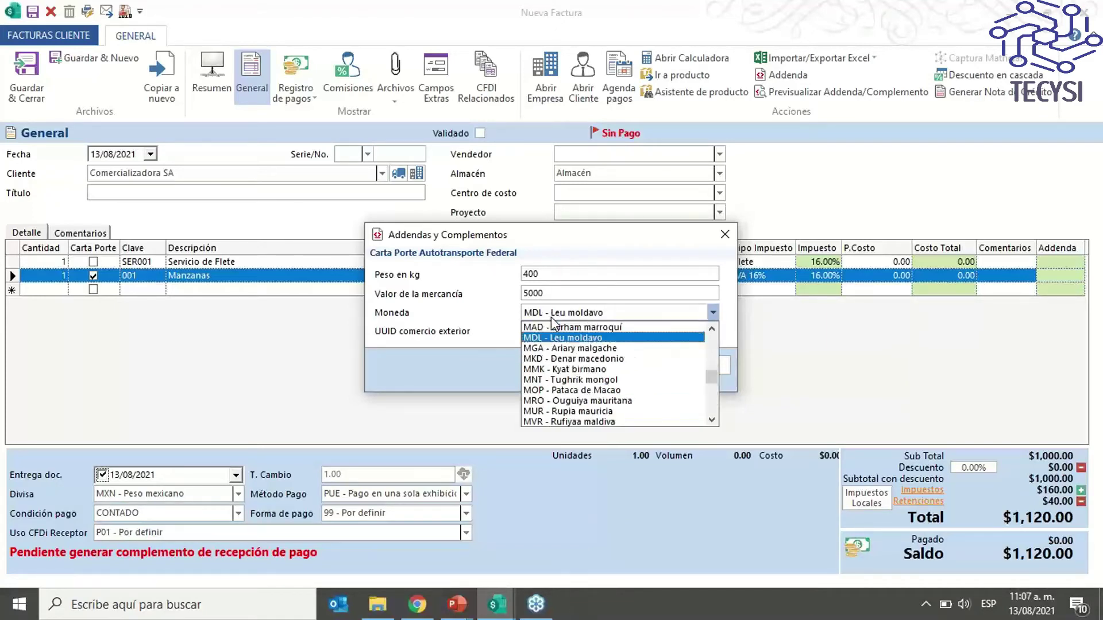
pyautogui.press('Down')
pyautogui.press('Down')
pyautogui.press('Down')
pyautogui.press('Down')
pyautogui.press('Down')
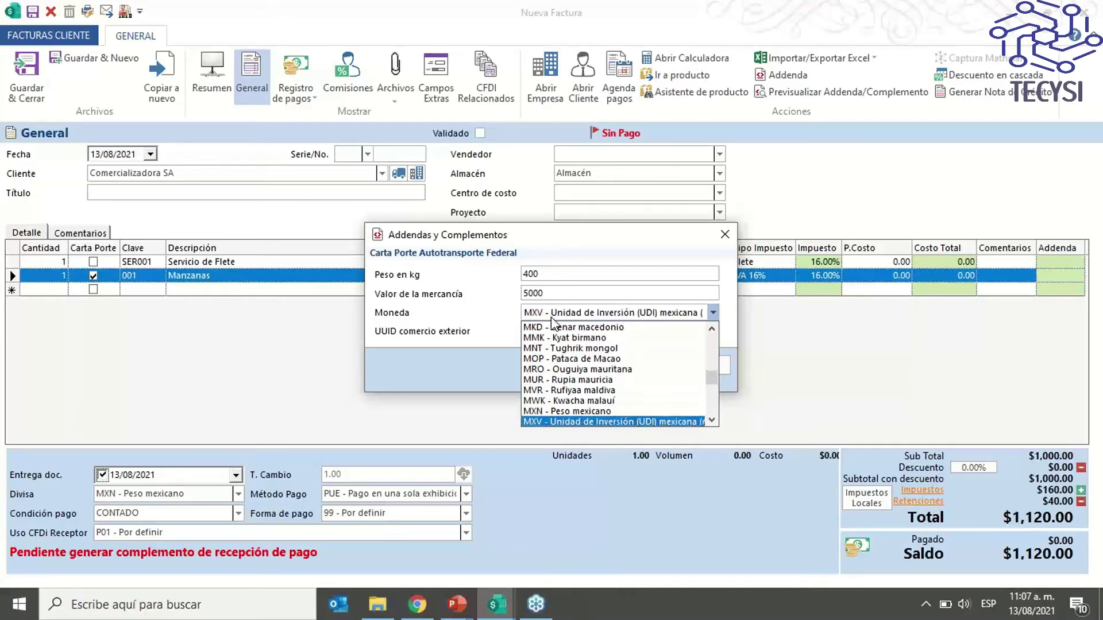
pyautogui.press('Up')
pyautogui.press('Return')
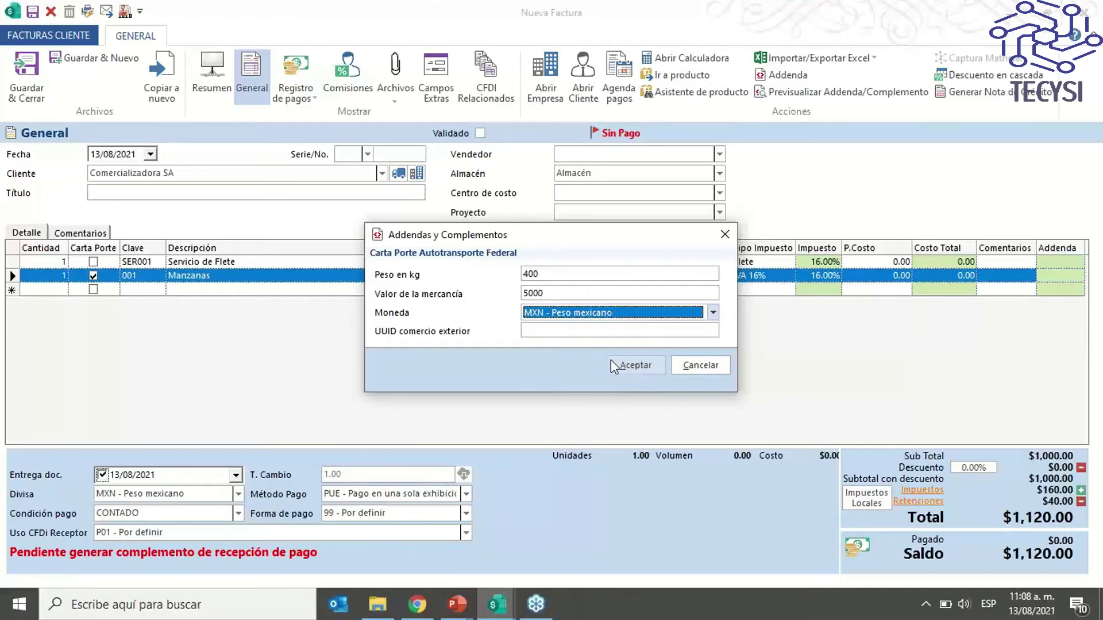
pyautogui.click(635, 364)
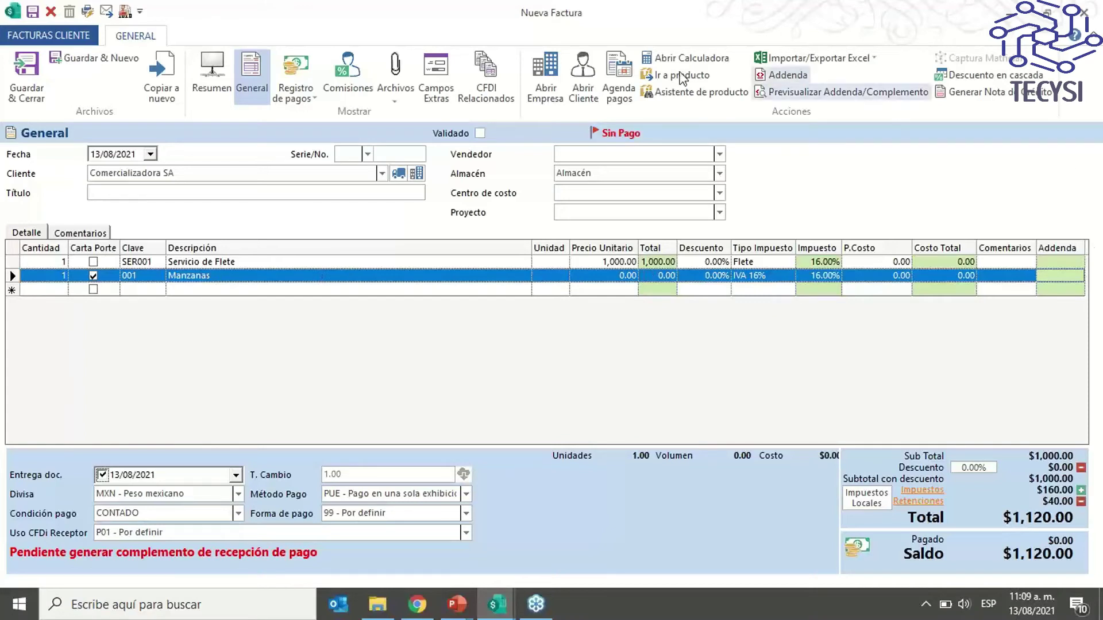
# Open the invoice's Carta Porte addenda and set Transporte internacional to No, Entrada o salida to No aplica and Distancia recorrida to 600 km
pyautogui.click(784, 76)
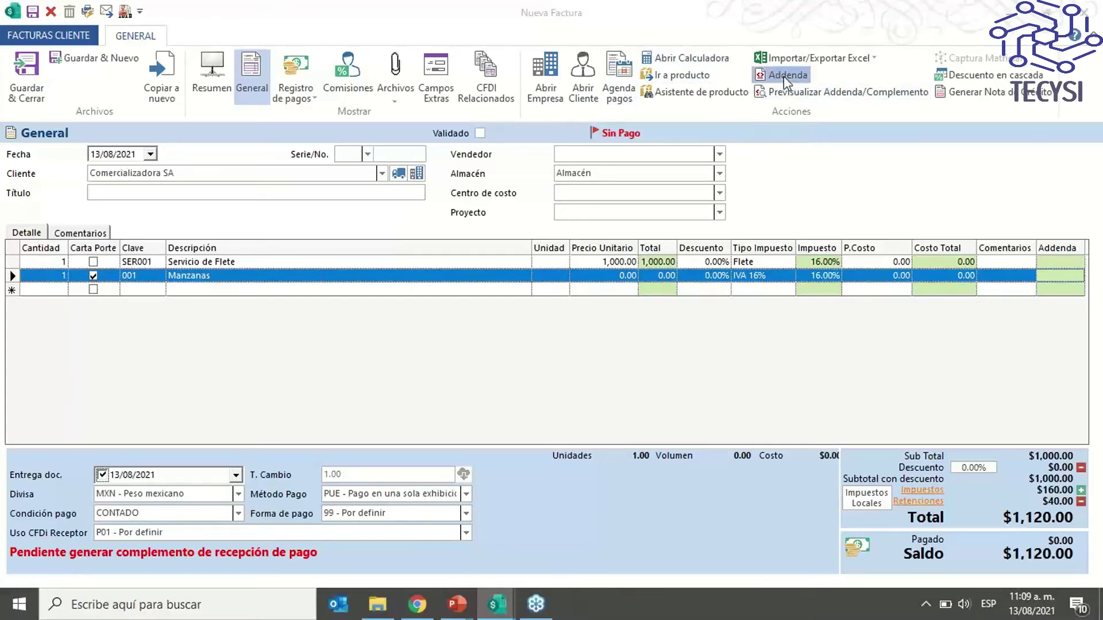
pyautogui.moveTo(643, 195)
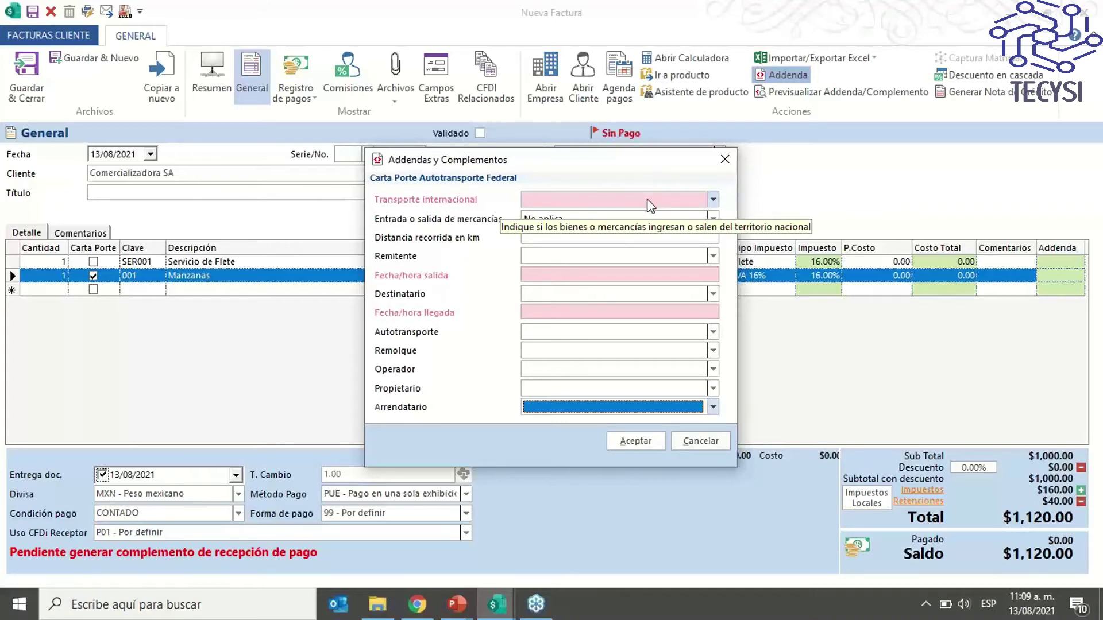
pyautogui.click(712, 200)
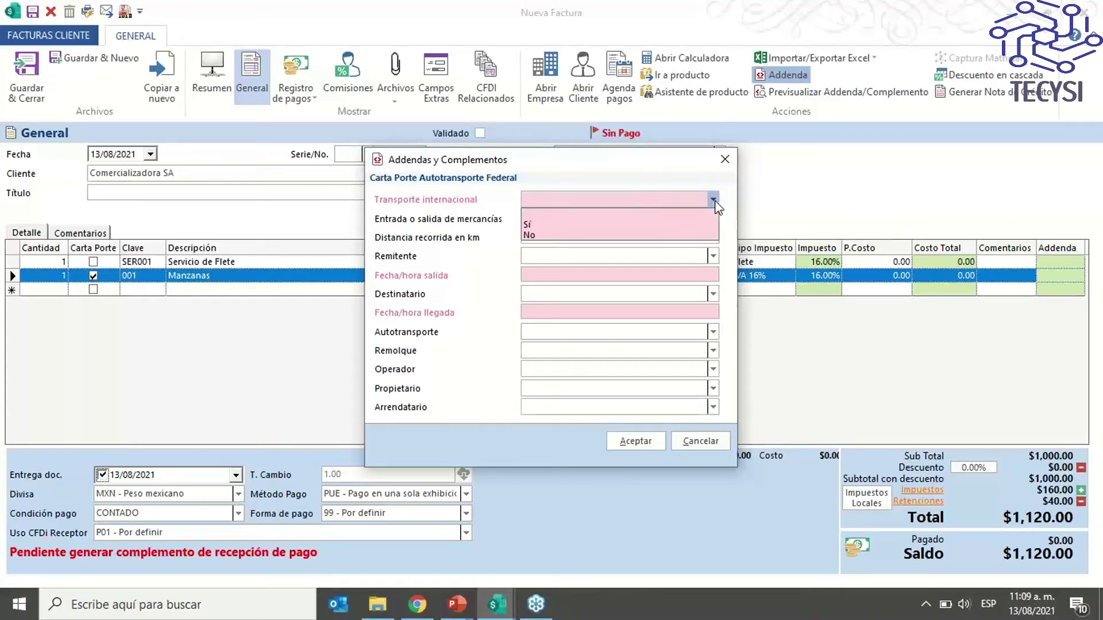
pyautogui.click(541, 234)
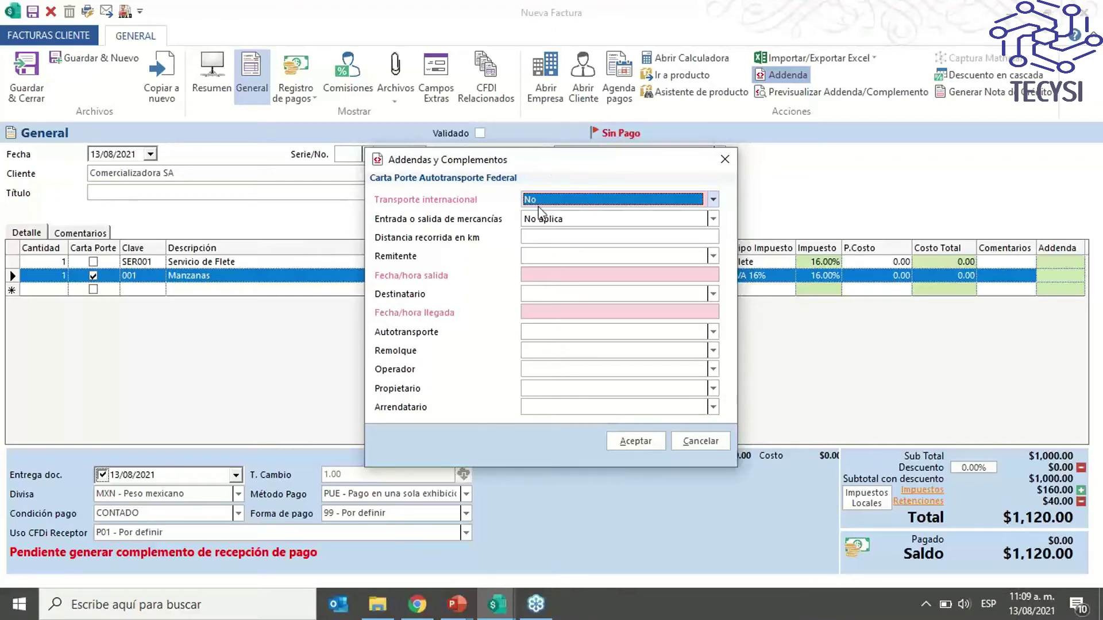
pyautogui.click(578, 222)
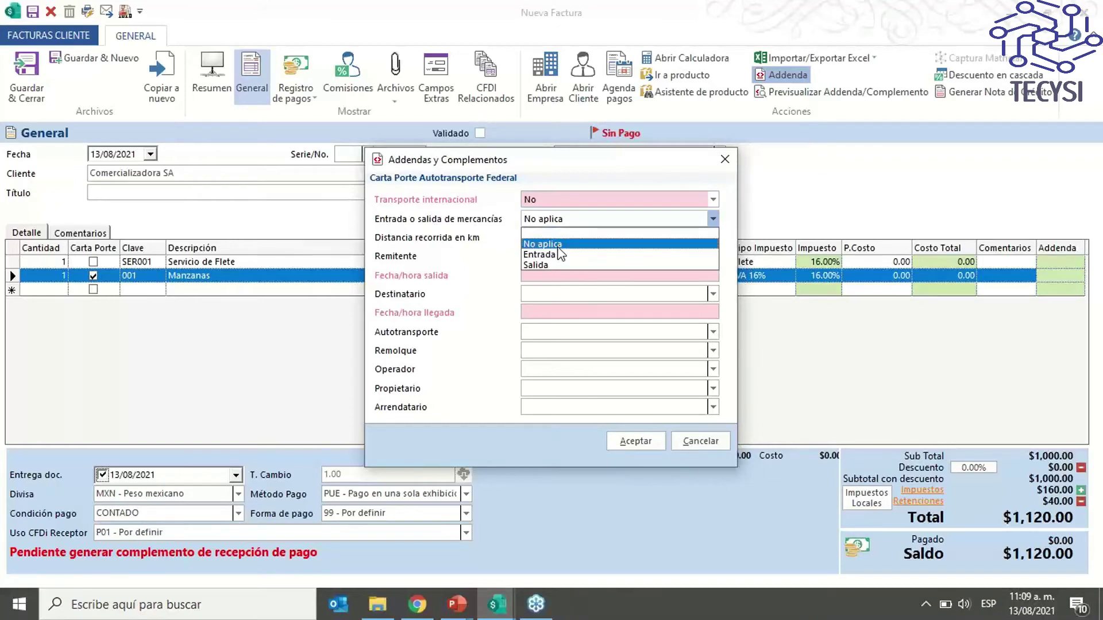
pyautogui.click(495, 239)
pyautogui.click(531, 238)
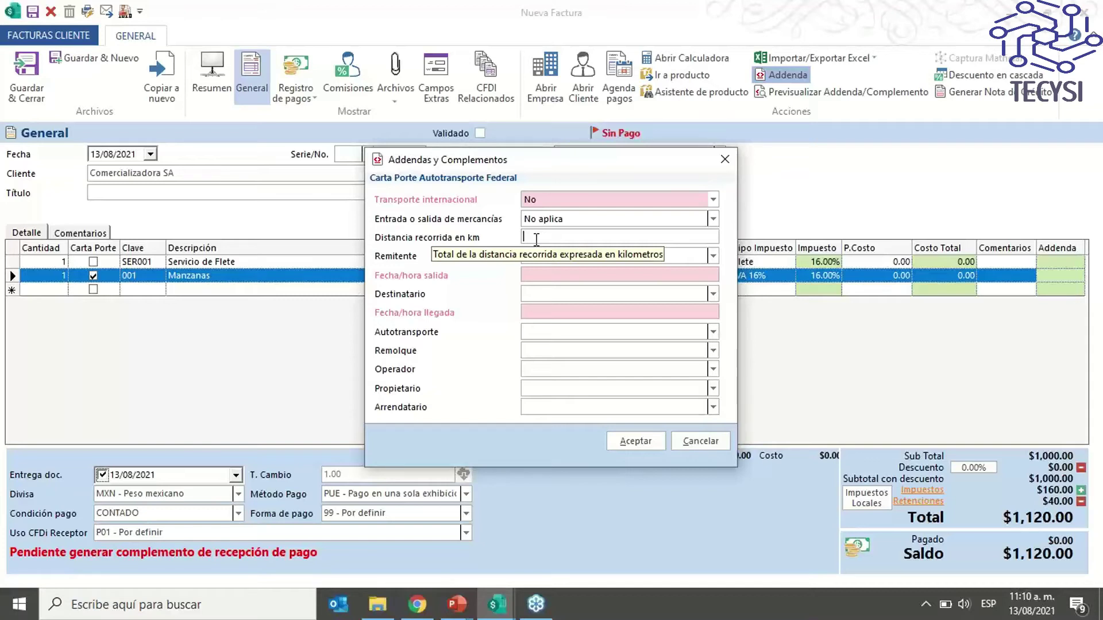
pyautogui.write('600')
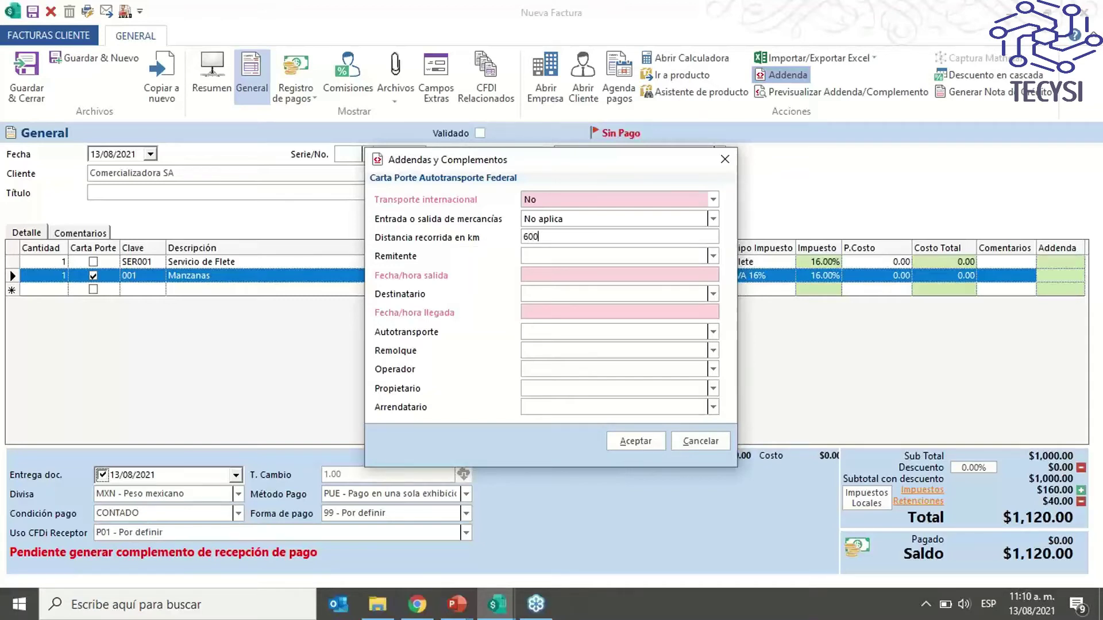
# Set Remitente to COMERCIALIZADORA SA and Fecha/hora salida to 2021-10-12T12:33:10, copied from the formato fecha note in Bloc de notas
pyautogui.moveTo(603, 158); pyautogui.dragTo(605, 122)
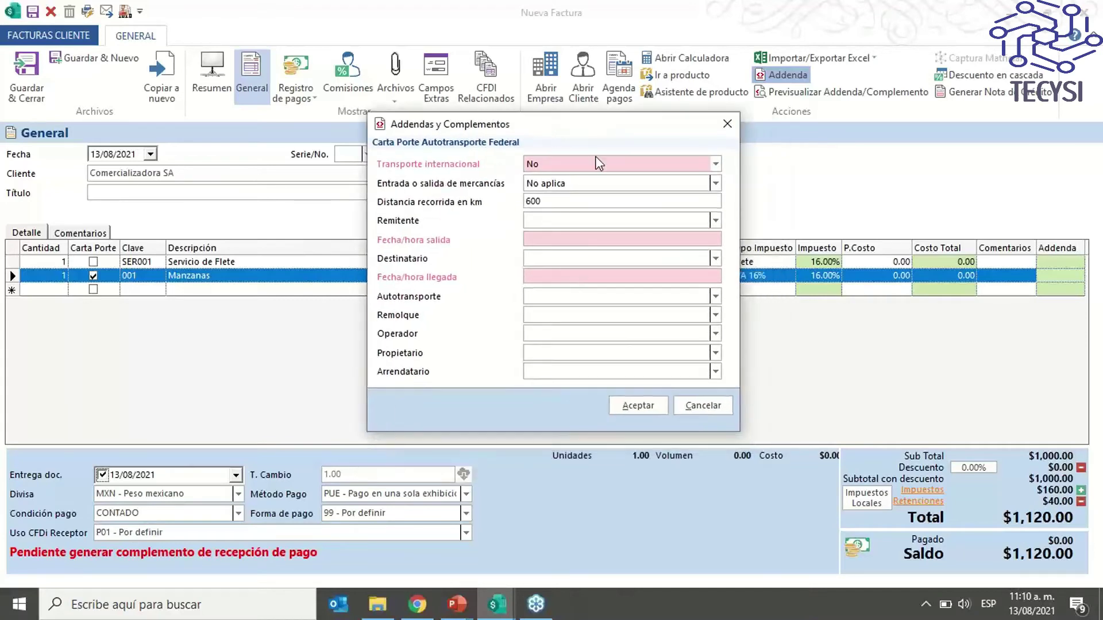
pyautogui.click(564, 218)
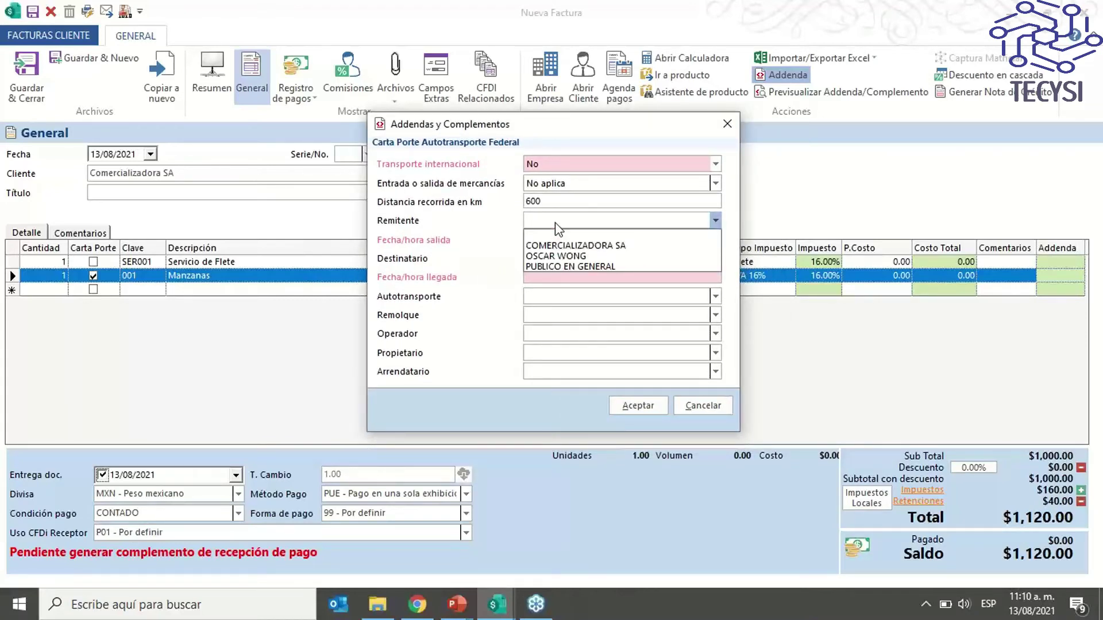
pyautogui.click(577, 245)
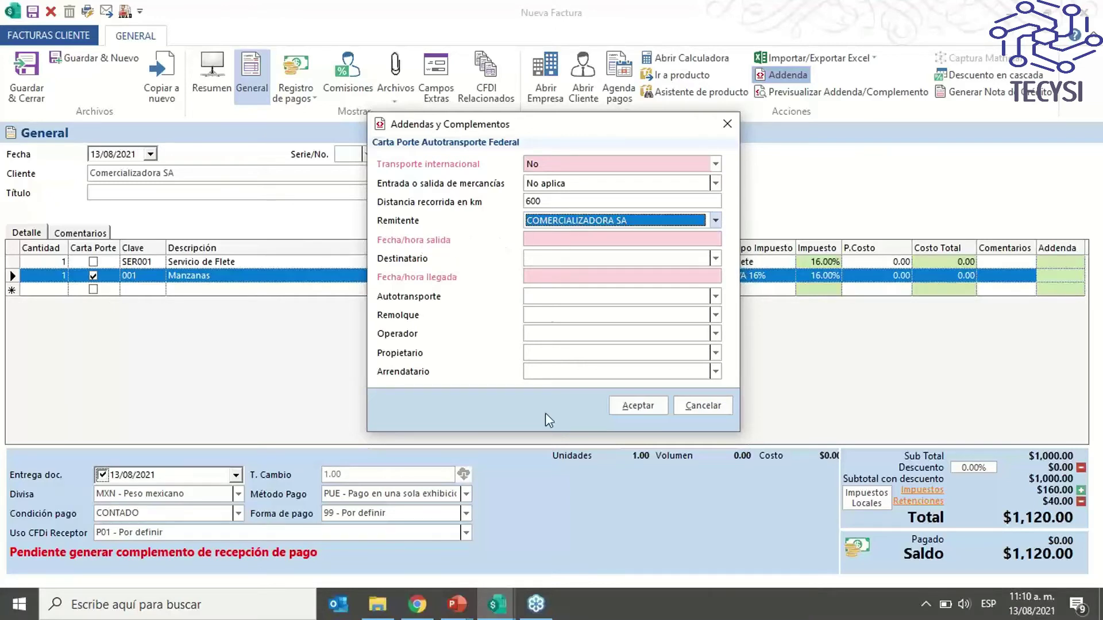
pyautogui.moveTo(379, 614)
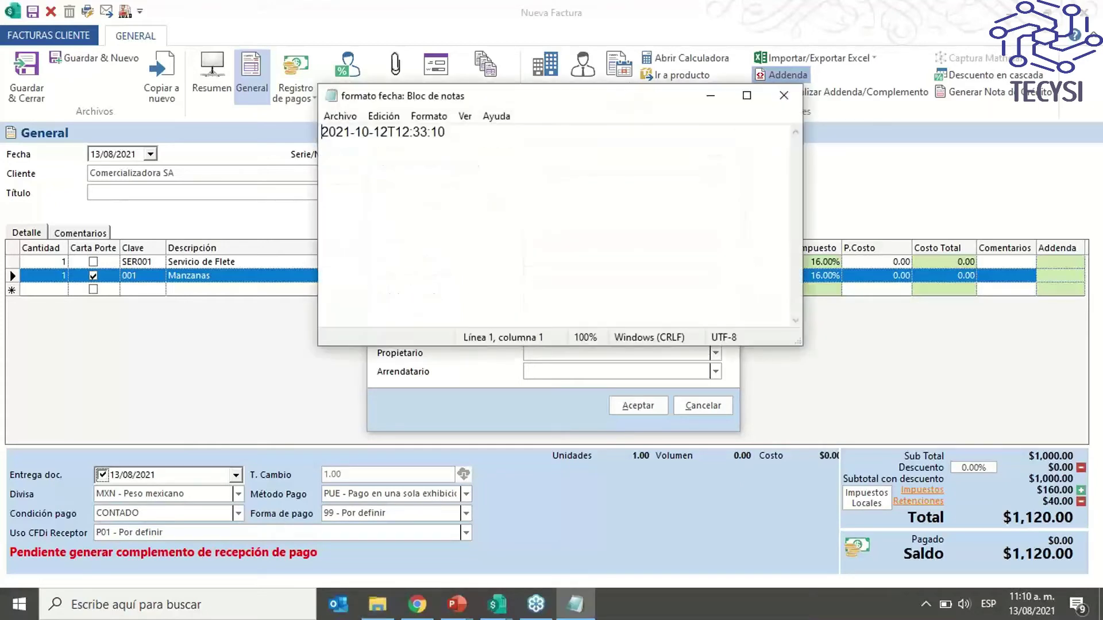
pyautogui.moveTo(462, 131); pyautogui.dragTo(296, 129)
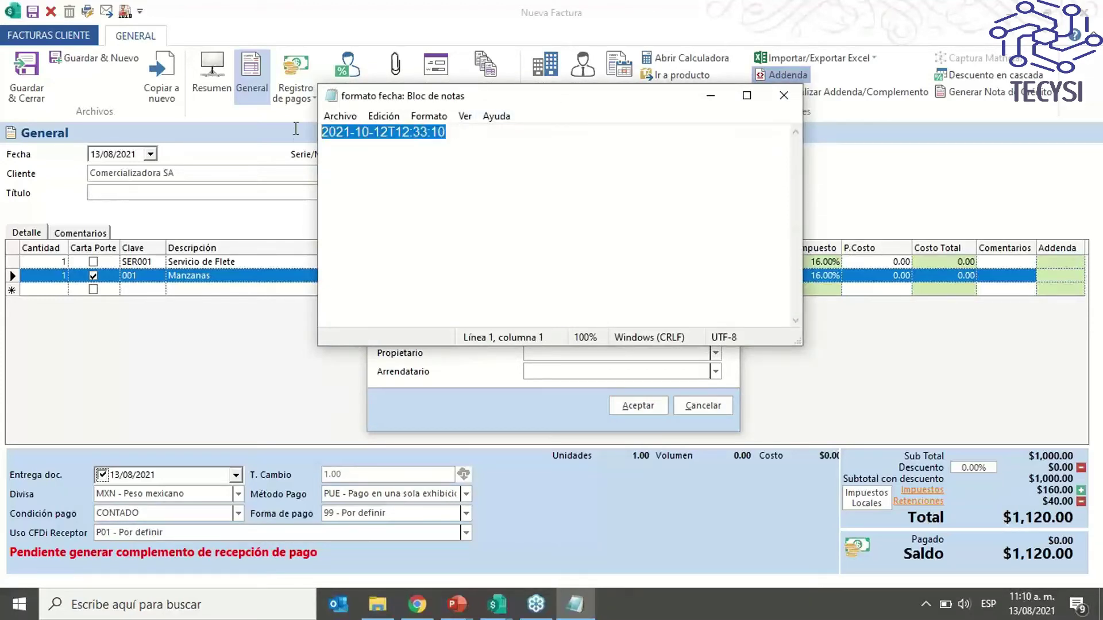
pyautogui.rightClick(394, 133)
pyautogui.click(434, 183)
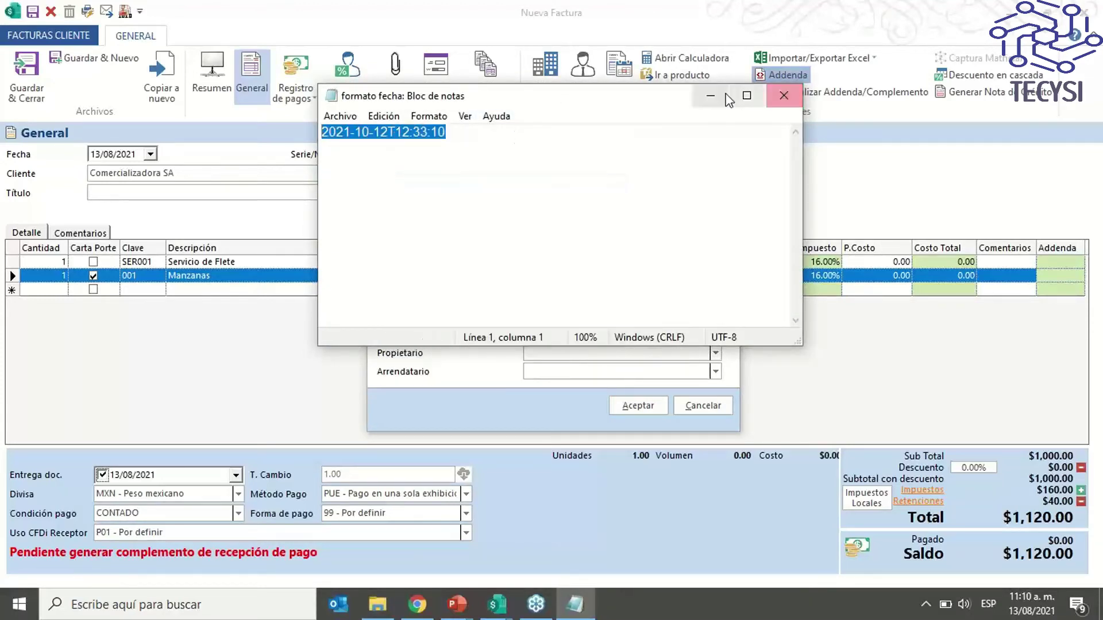
pyautogui.click(711, 96)
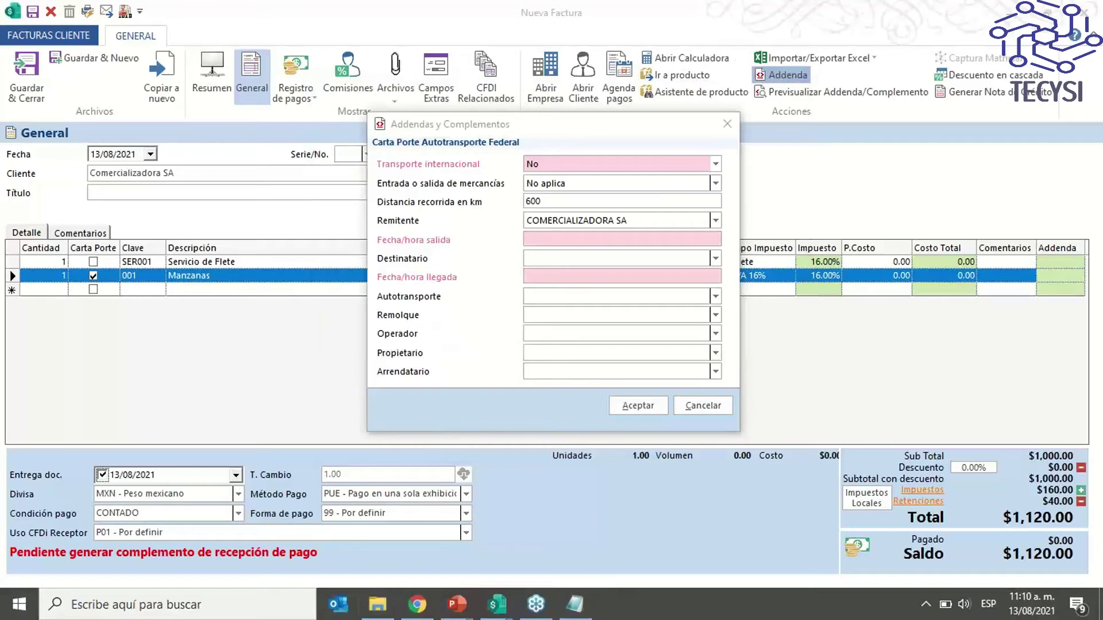
pyautogui.click(553, 239)
pyautogui.hotkey('ctrl', 'v')
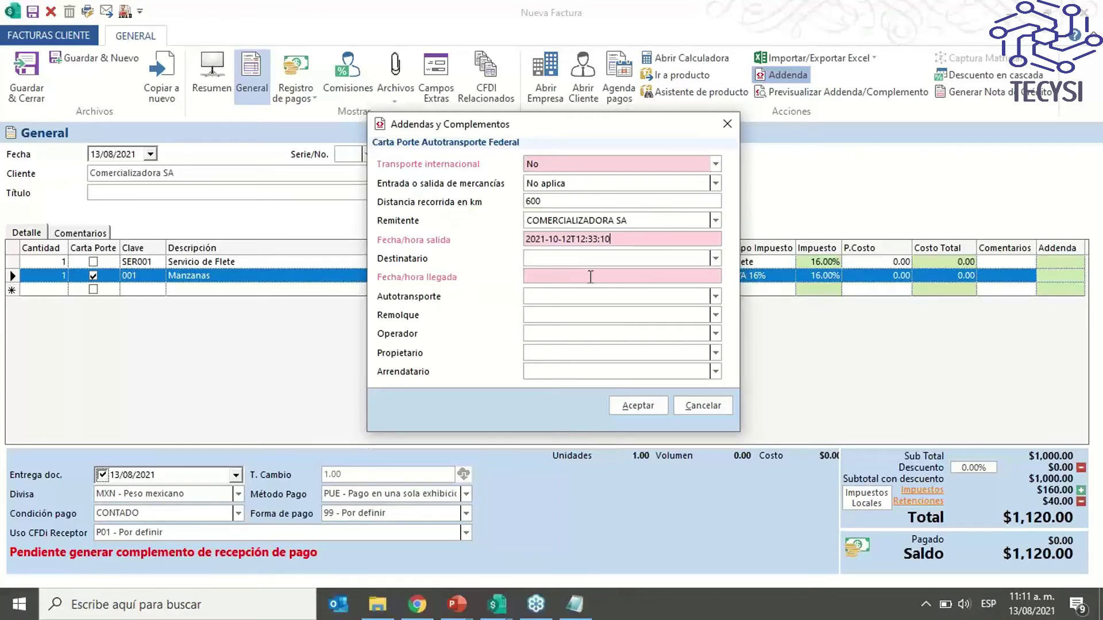
# Choose the individual customer listed between COMERCIALIZADORA SA and PUBLICO EN GENERAL as Destinatario
pyautogui.click(551, 263)
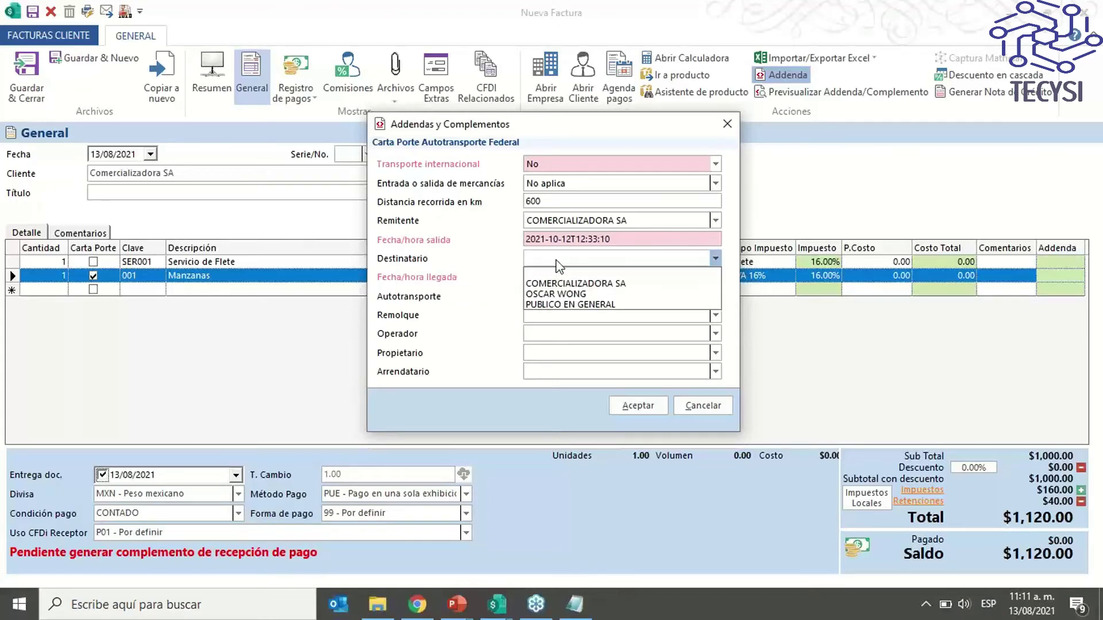
pyautogui.click(547, 293)
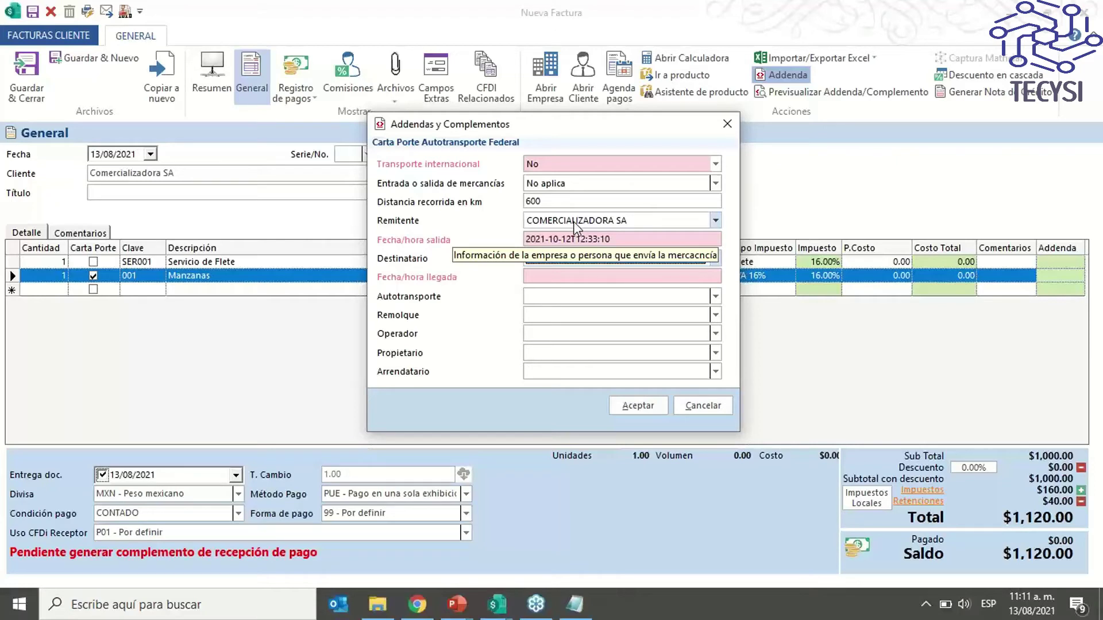
pyautogui.hotkey('alt', 'Tab')
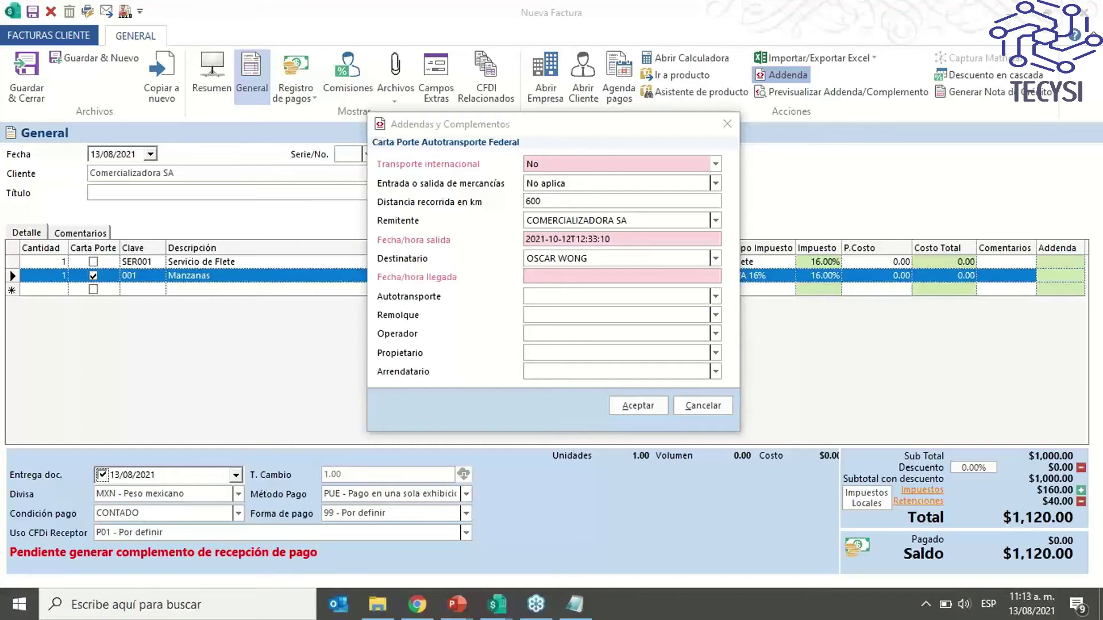
# Fill in Fecha/hora llegada with the date text copied from Bloc de notas, changing the day so it reads 2021-10-13T12:33:10
pyautogui.click(574, 278)
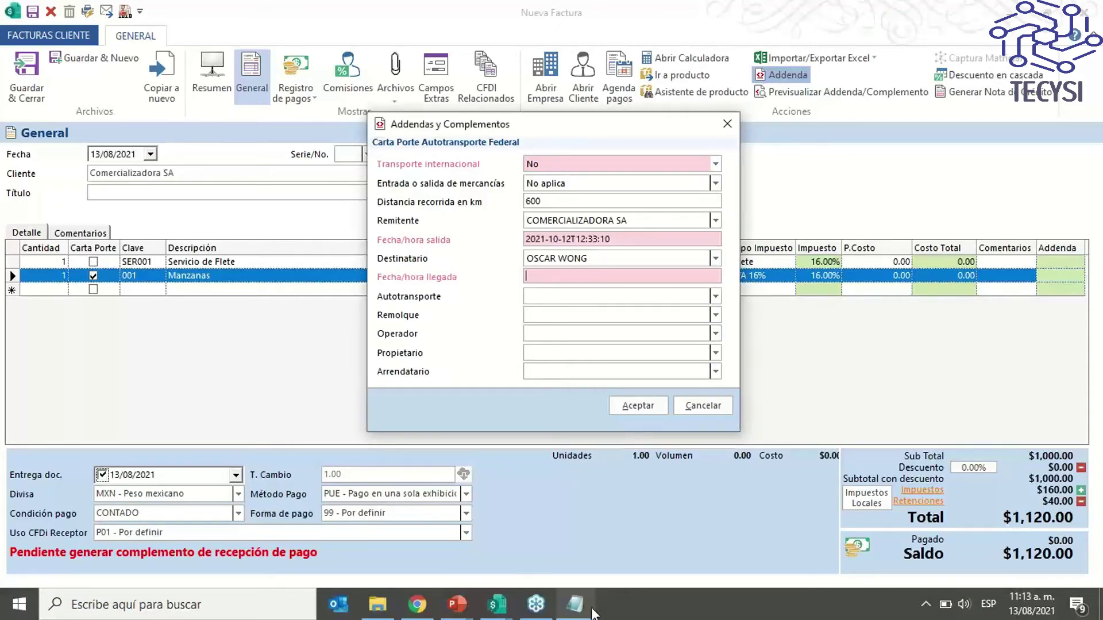
pyautogui.click(575, 604)
pyautogui.rightClick(432, 132)
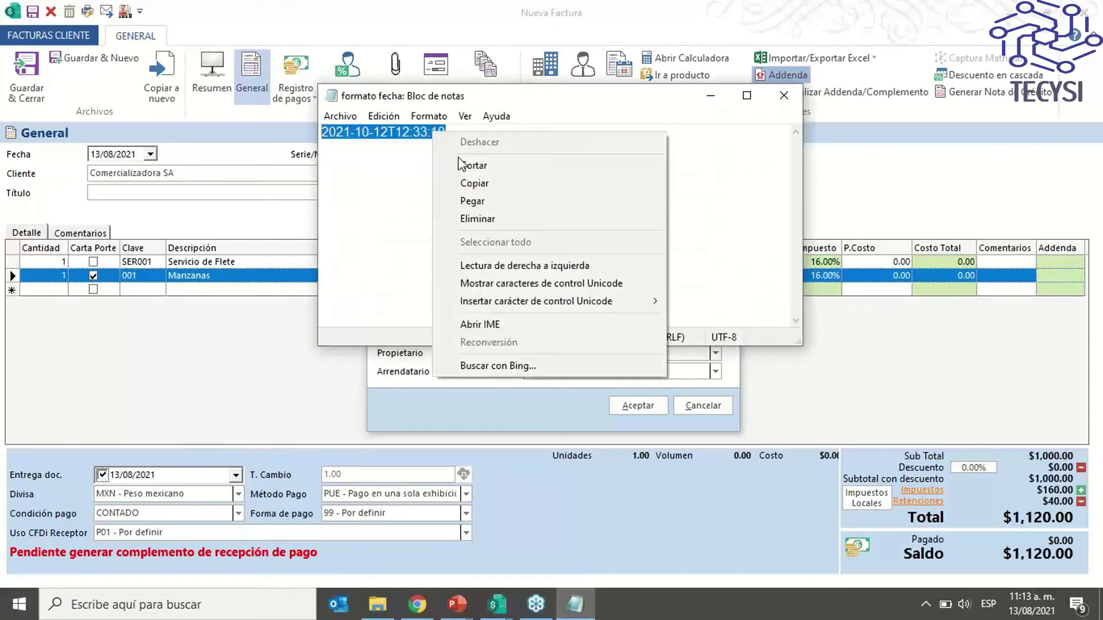
pyautogui.click(485, 184)
pyautogui.click(709, 97)
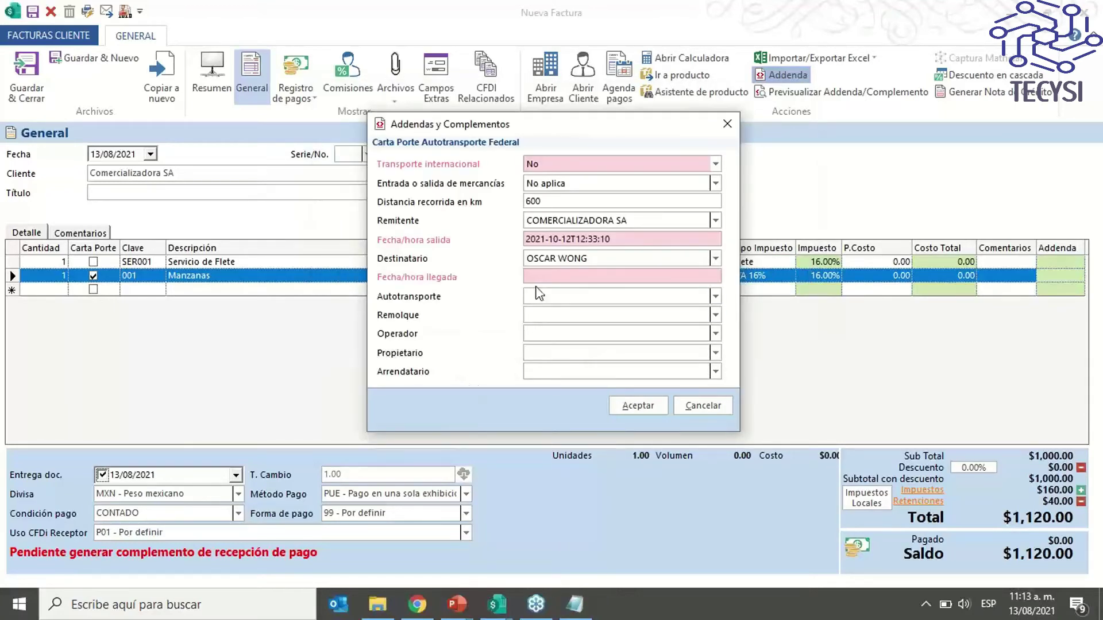
pyautogui.hotkey('ctrl', 'v')
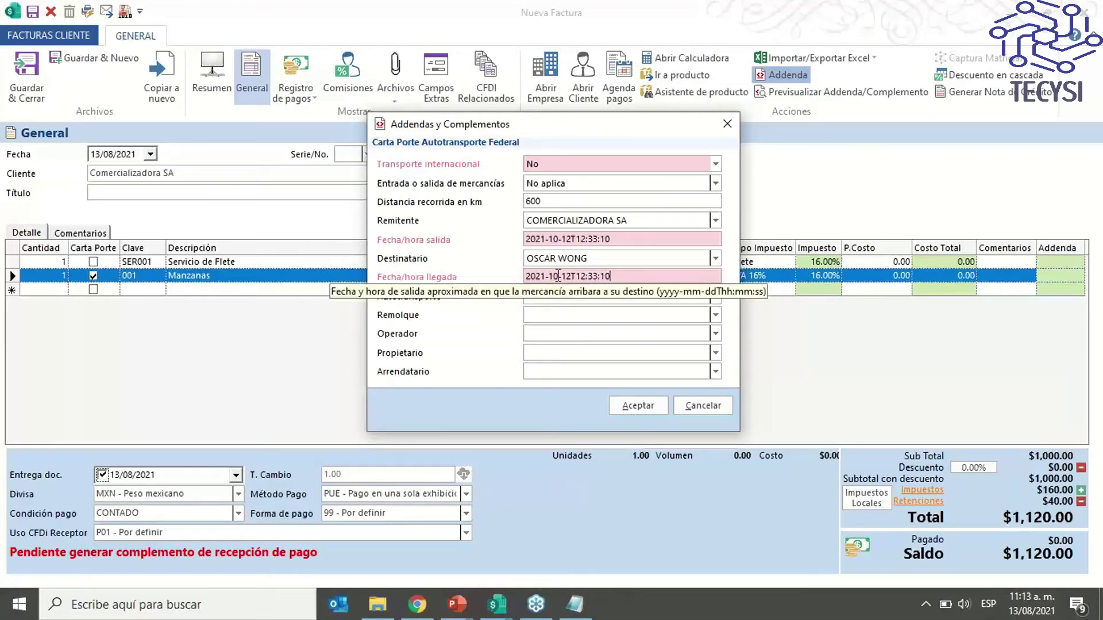
pyautogui.moveTo(554, 275); pyautogui.dragTo(560, 276)
pyautogui.click(572, 277)
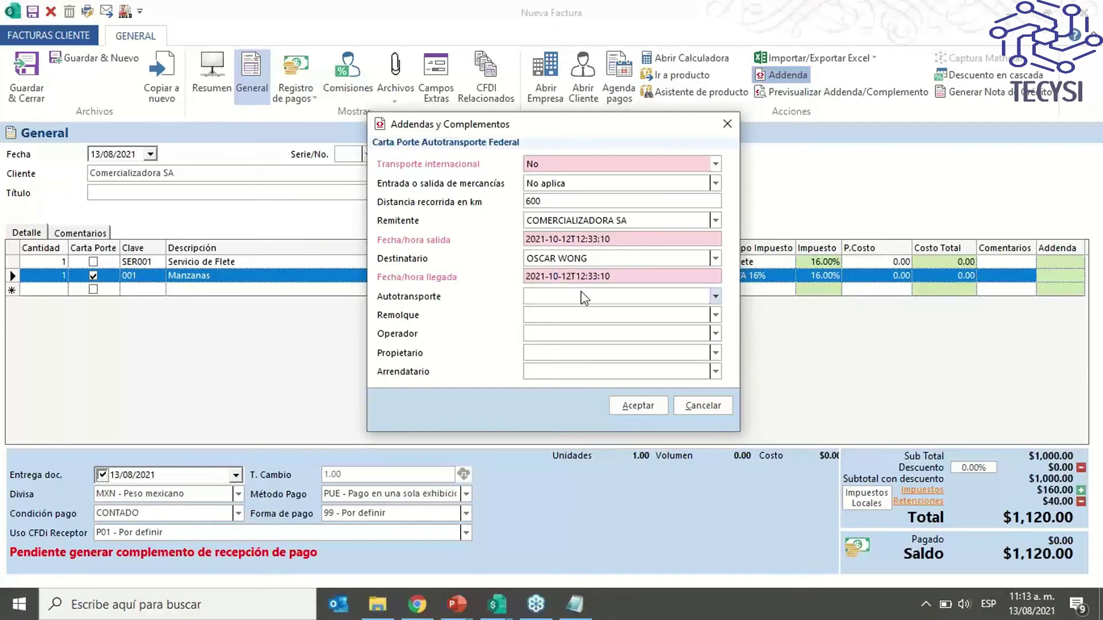
pyautogui.press('BackSpace')
pyautogui.write('3')
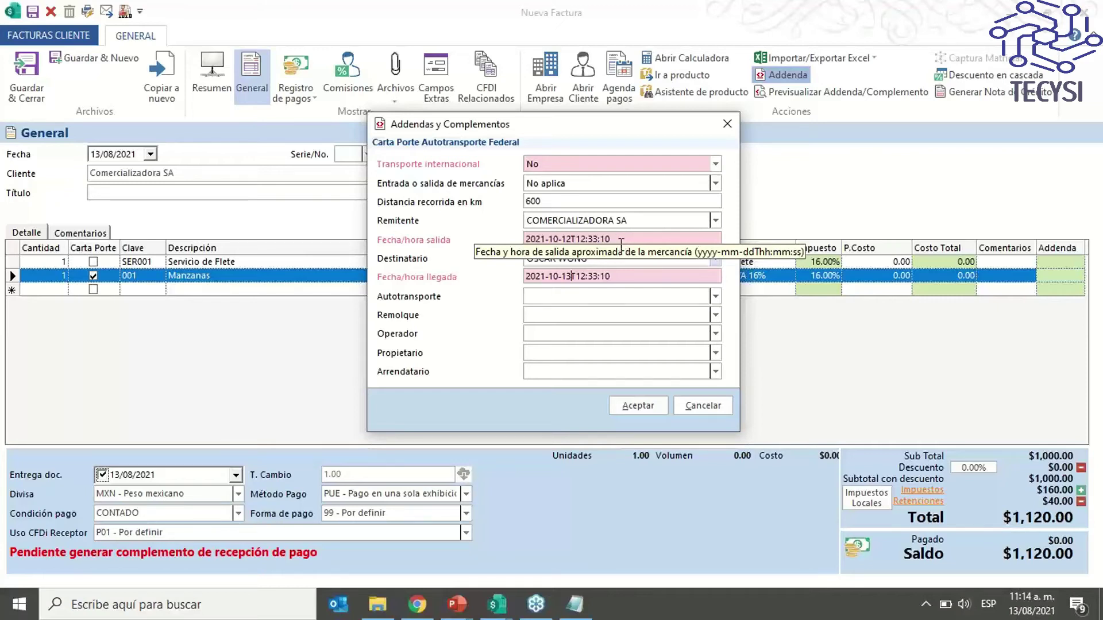
# Choose CAMION 1 as both Autotransporte and Remolque, and select the driver's name as Operador
pyautogui.click(569, 297)
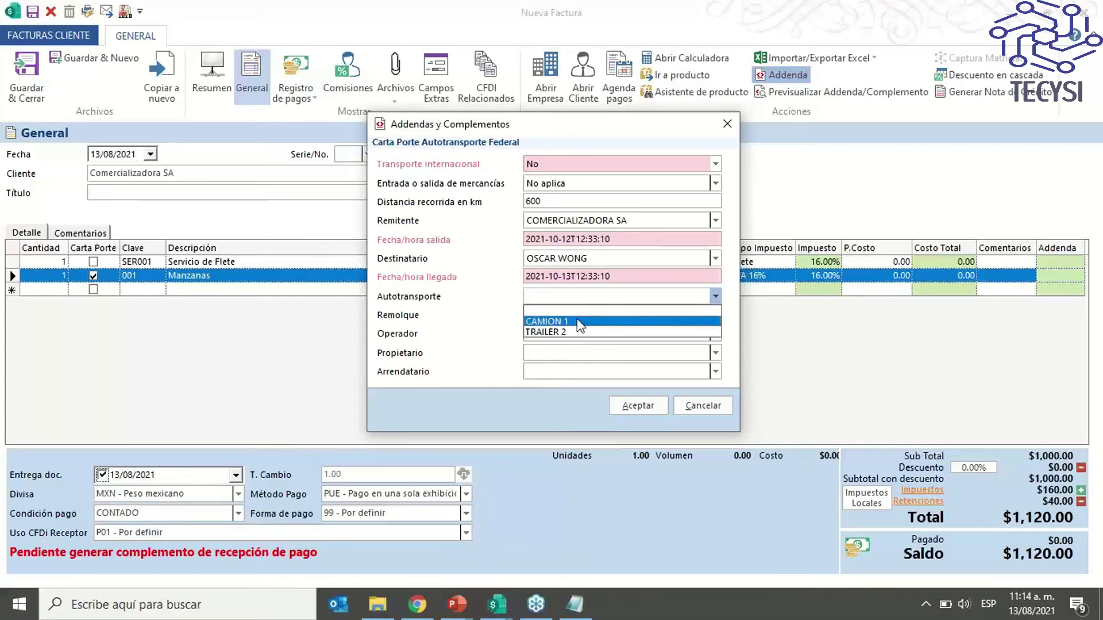
pyautogui.click(554, 321)
pyautogui.click(573, 316)
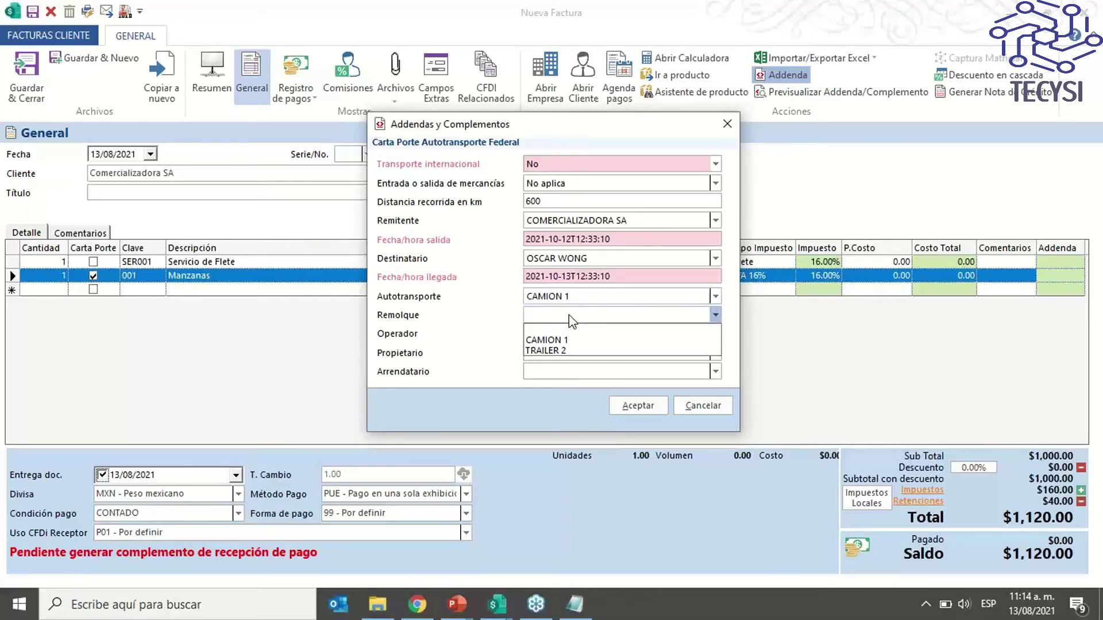
pyautogui.click(552, 340)
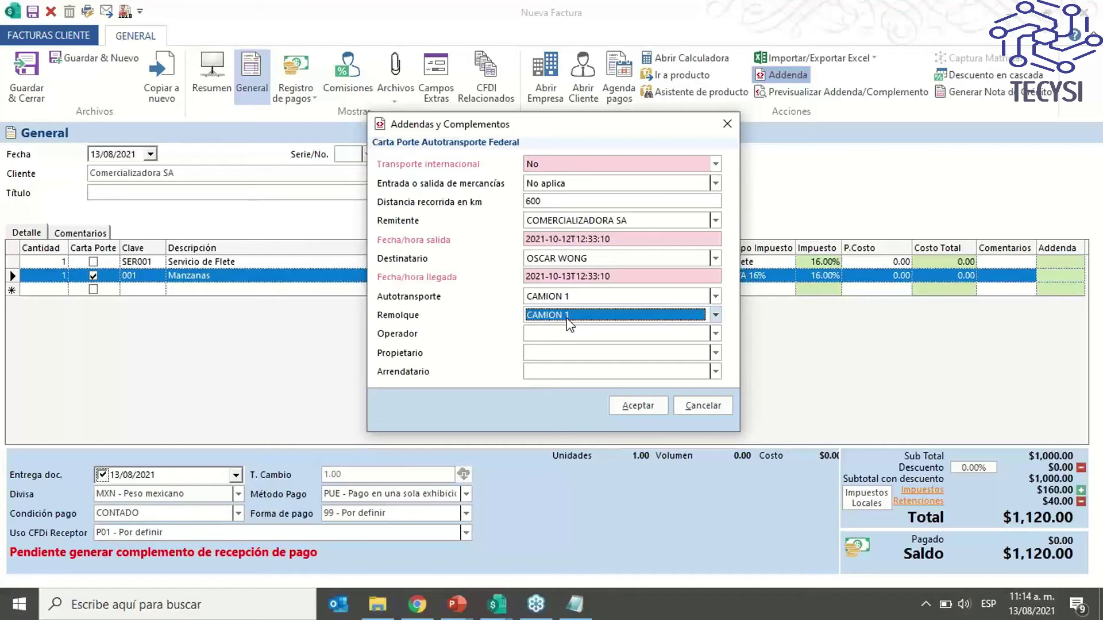
pyautogui.click(714, 338)
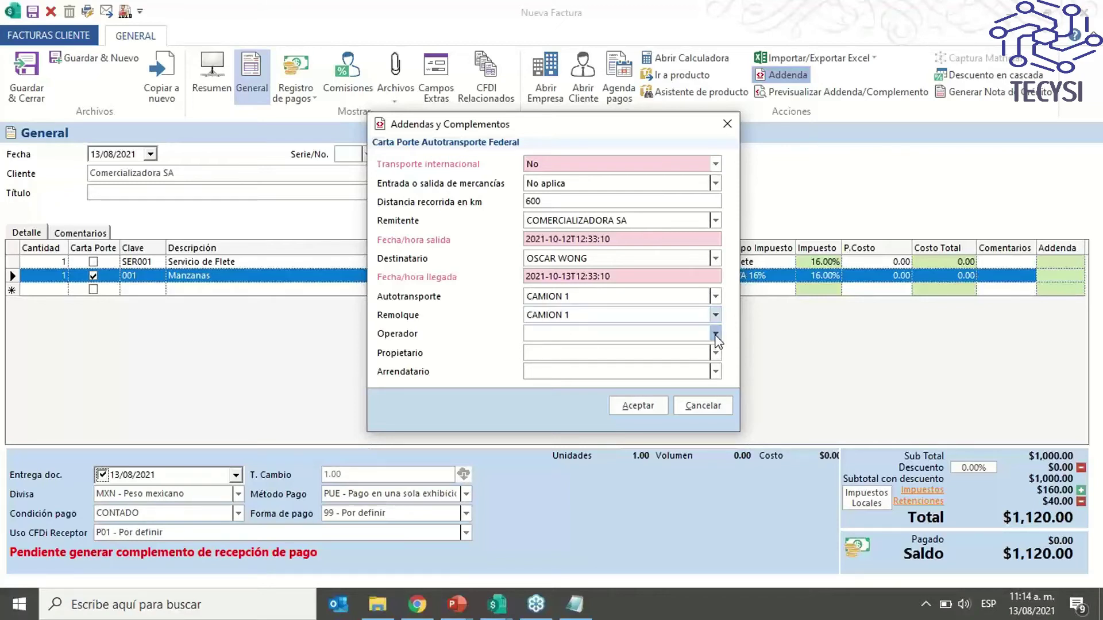
pyautogui.click(568, 359)
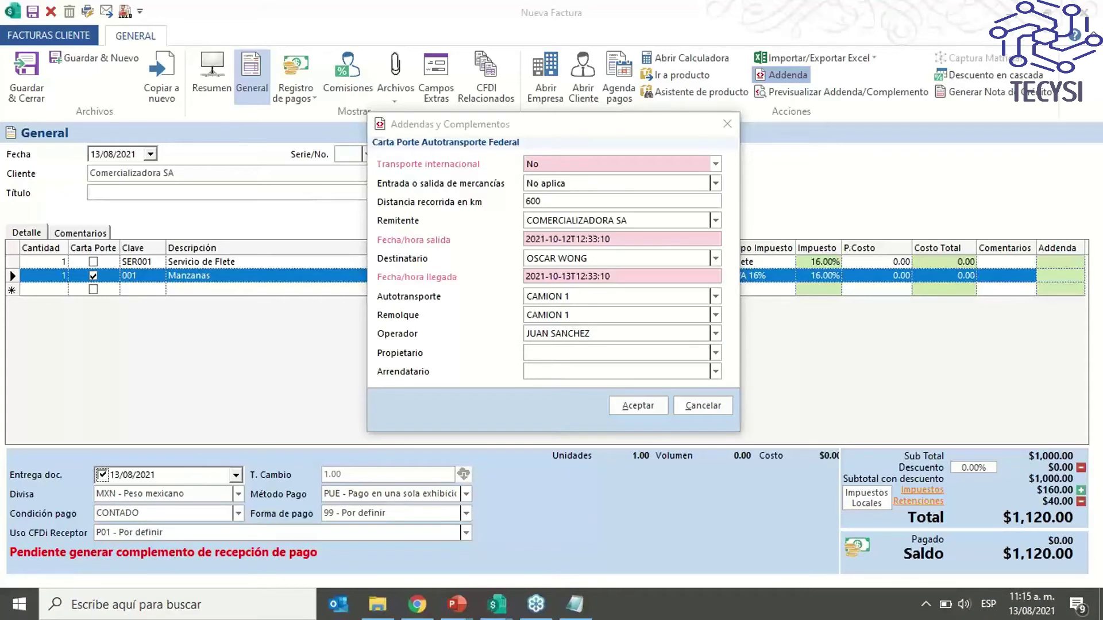
pyautogui.hotkey('alt', 'Tab')
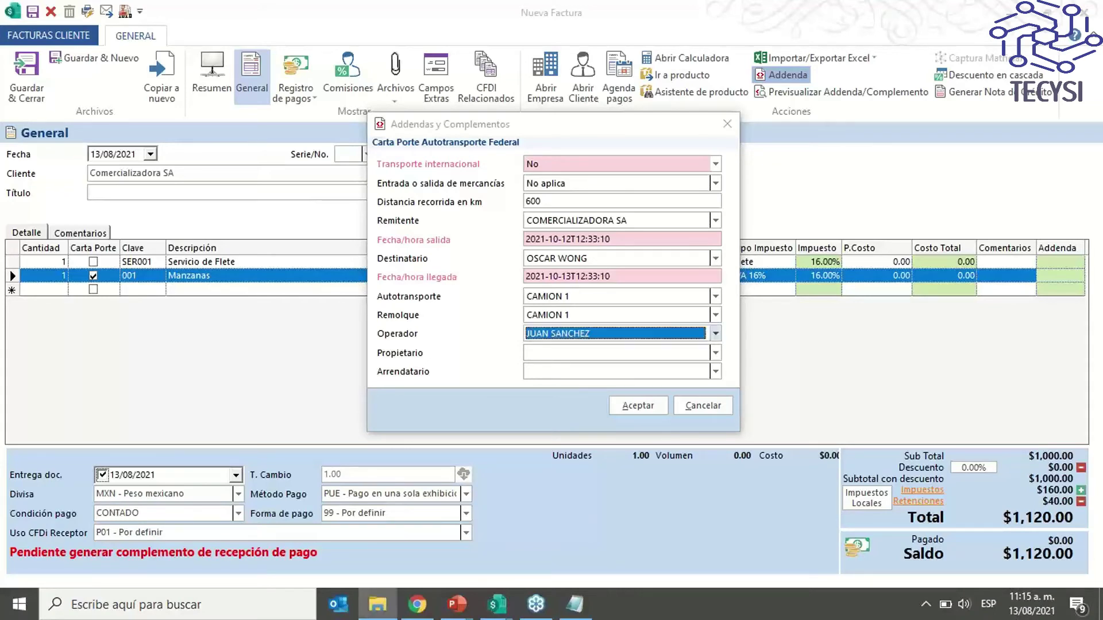
# Accept the Carta Porte Autotransporte Federal data, and reopen the invoice's addenda to check the captured fields before closing it
pyautogui.hotkey('alt', 'Tab')
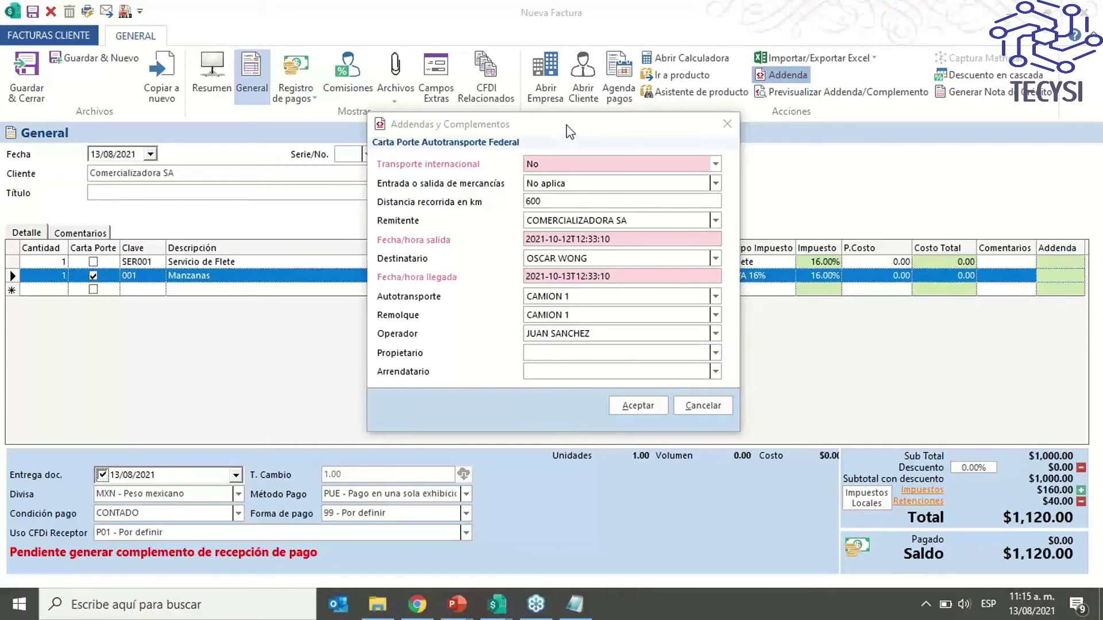
pyautogui.moveTo(568, 131); pyautogui.dragTo(563, 130)
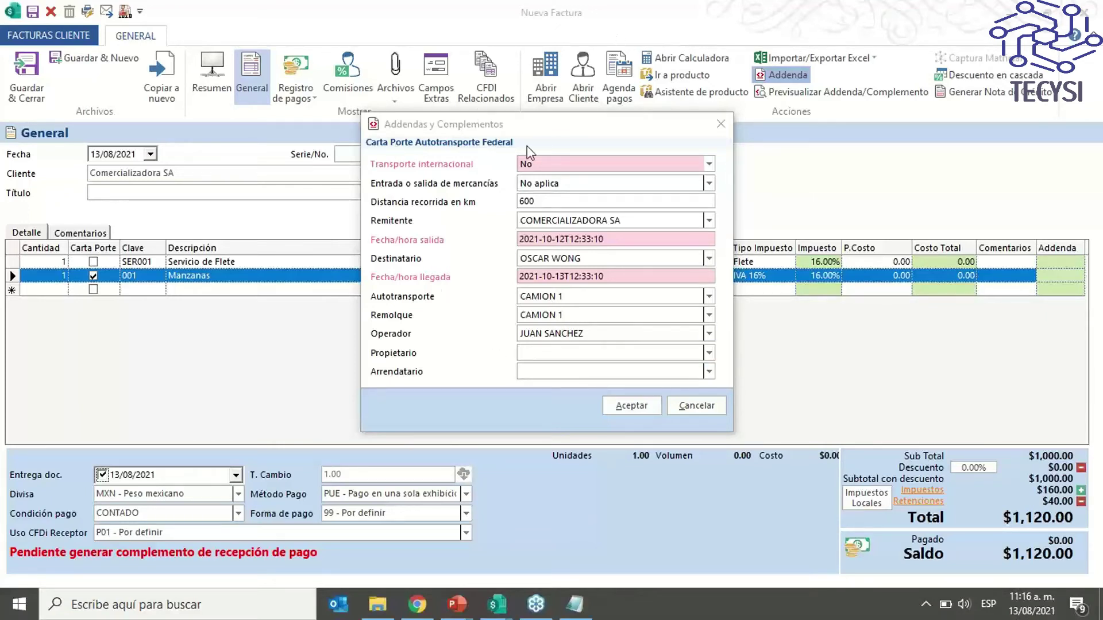
pyautogui.click(630, 406)
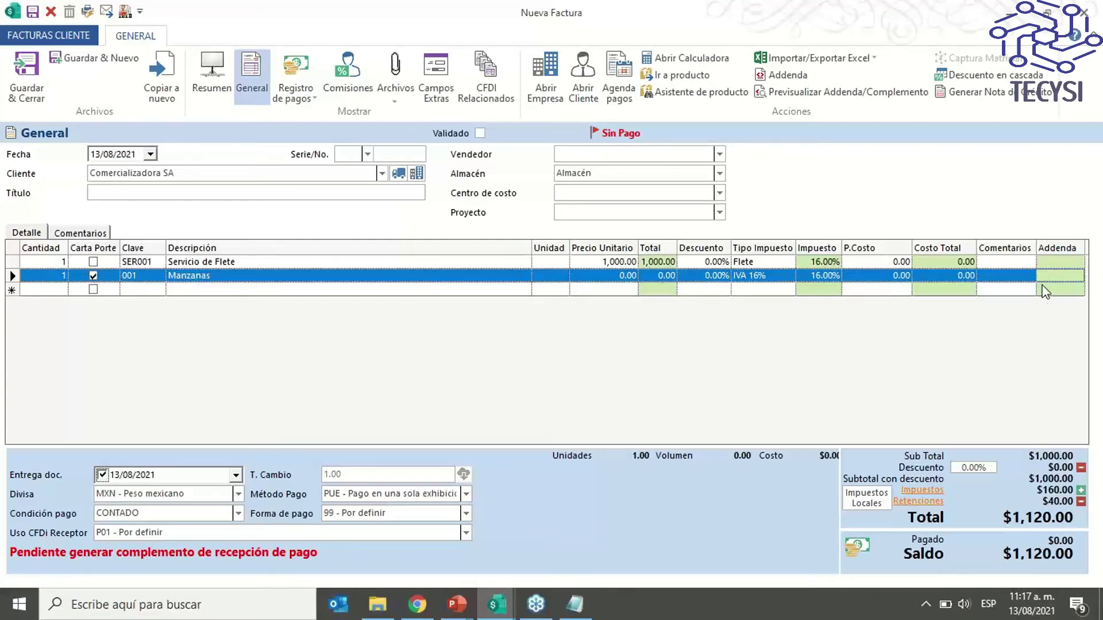
pyautogui.click(790, 75)
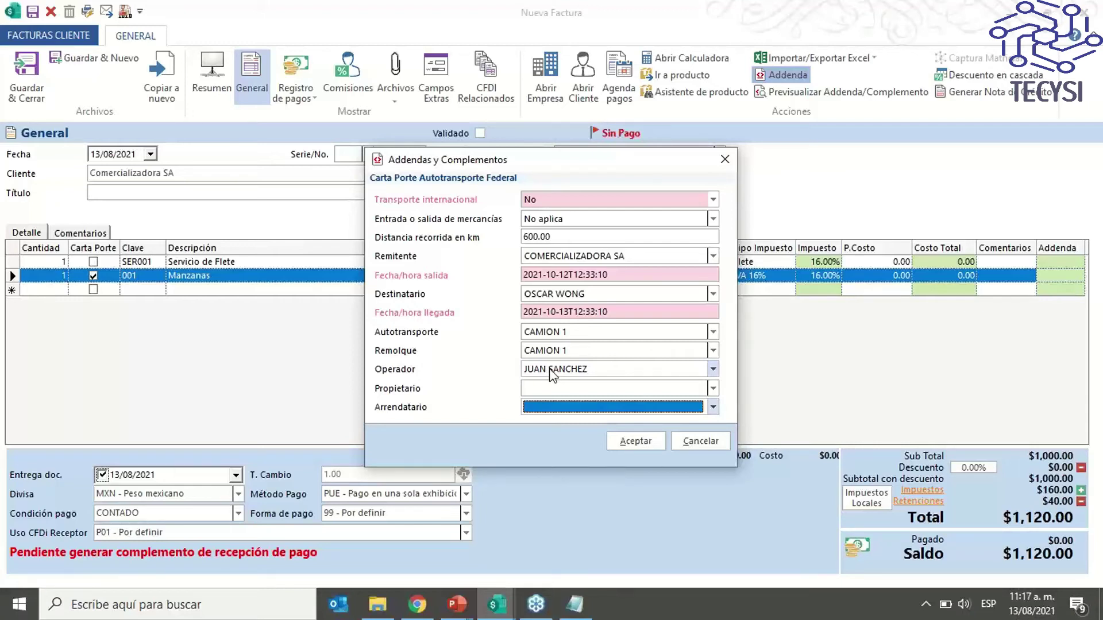
pyautogui.click(725, 160)
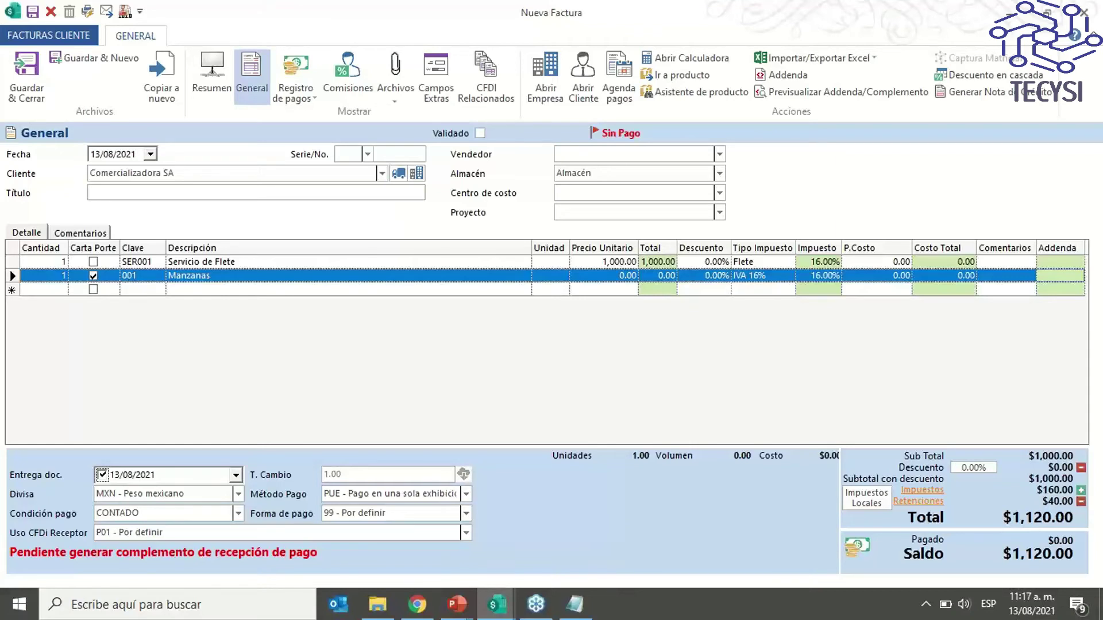
# Switch to the PowerPoint presentation to check the Generar Documentos slide, and return to the new invoice in CONTPAQi Comercial
pyautogui.hotkey('alt', 'Tab')
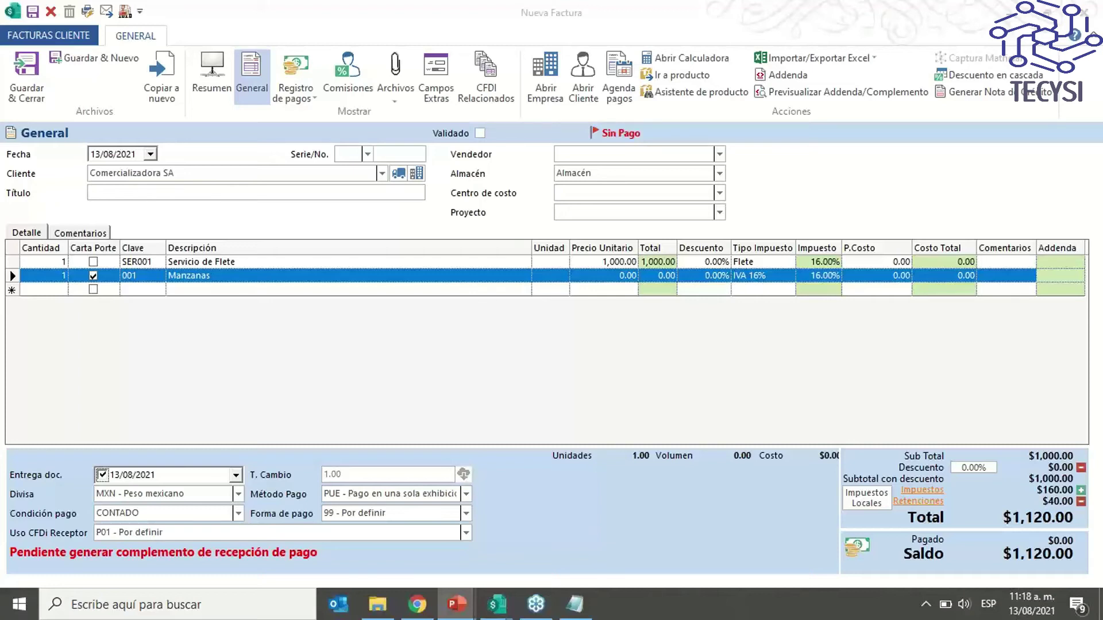
pyautogui.moveTo(458, 600)
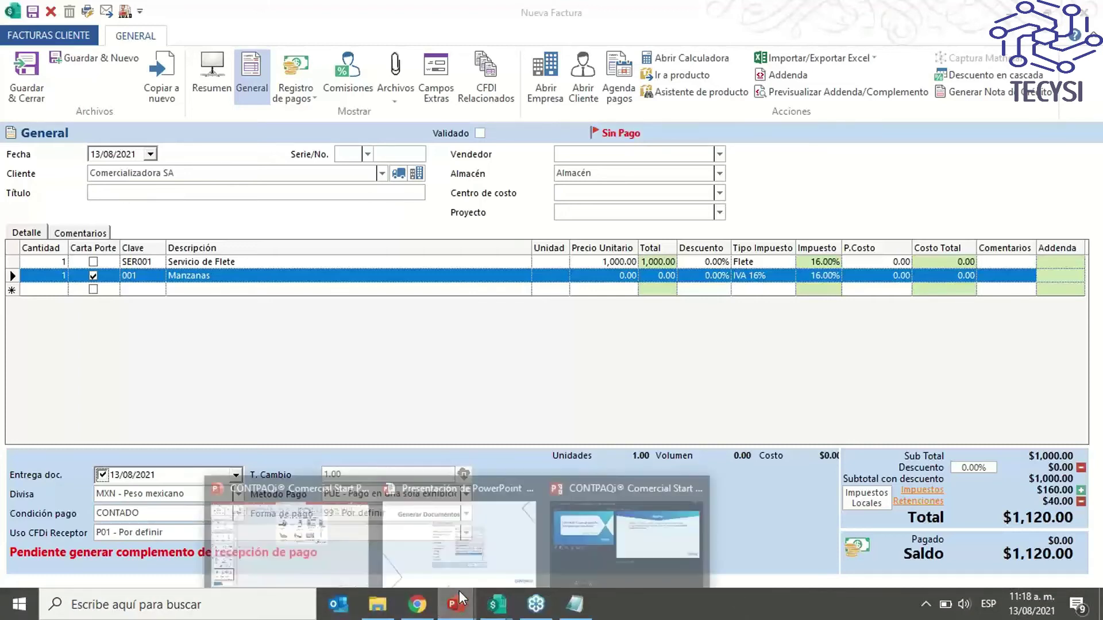
pyautogui.click(526, 537)
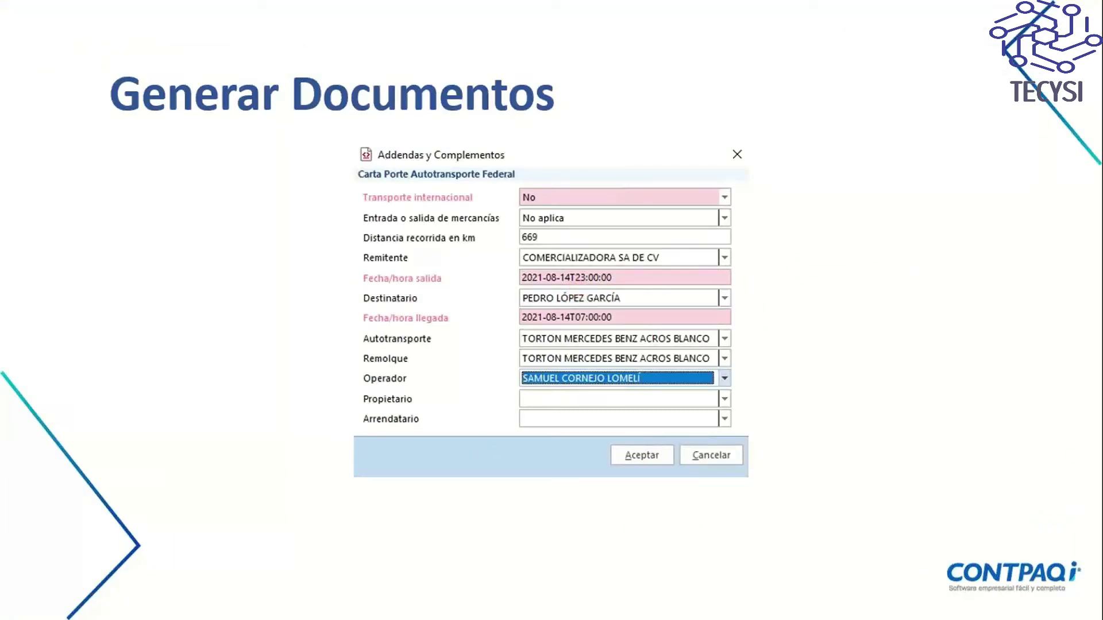
pyautogui.hotkey('alt', 'Tab')
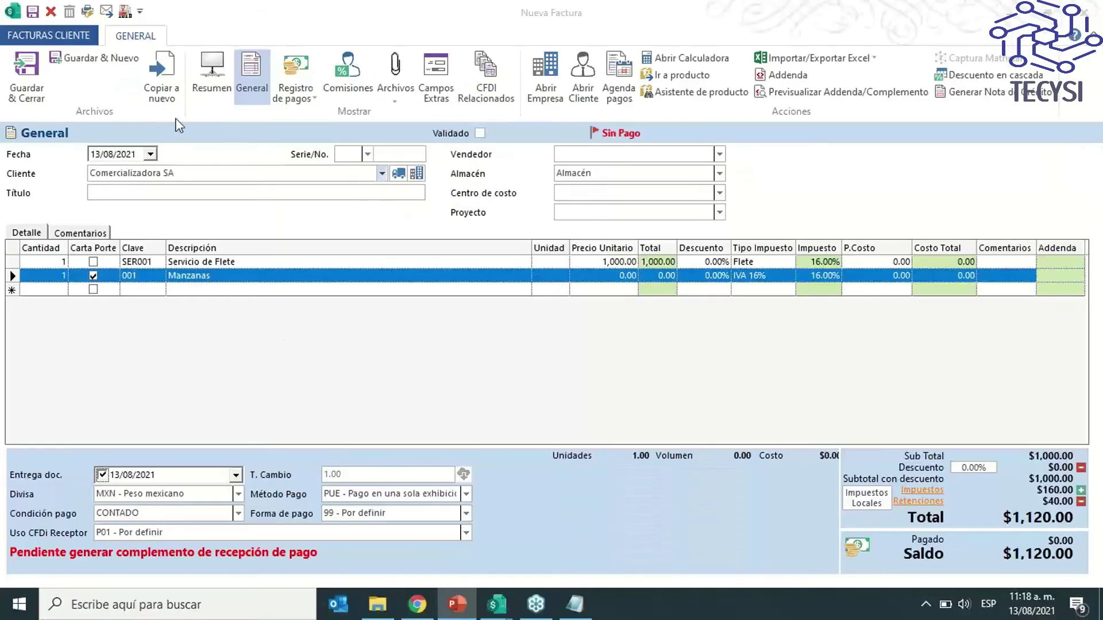
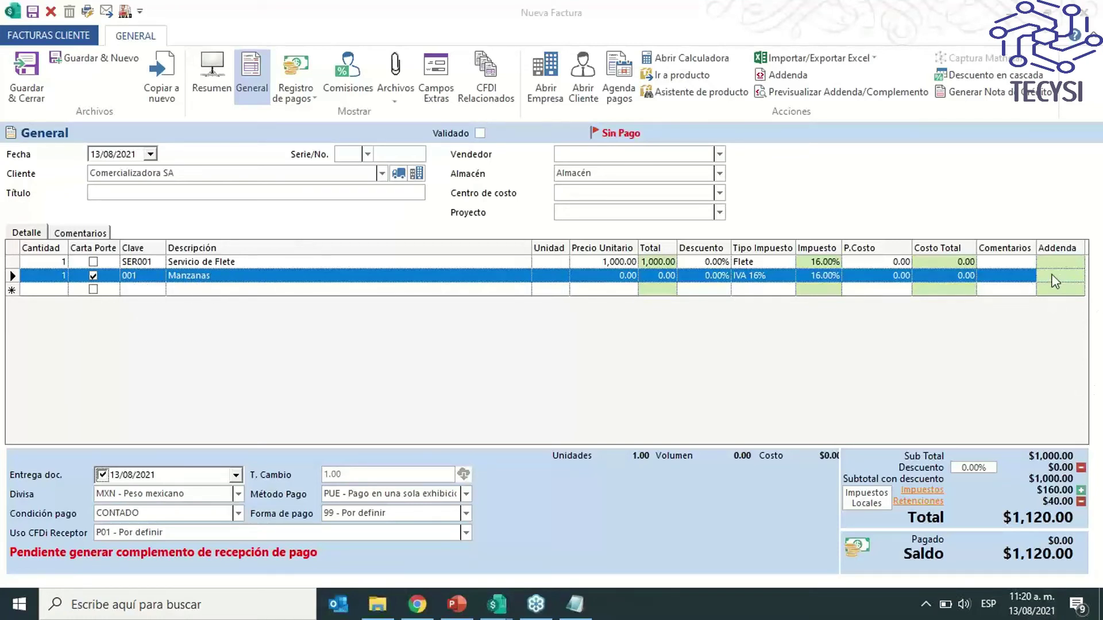
# Preview the invoice's addenda/complement, continuing past the payment-method validation and negative-costing notice, review the Carta Porte XML and close it
pyautogui.click(805, 92)
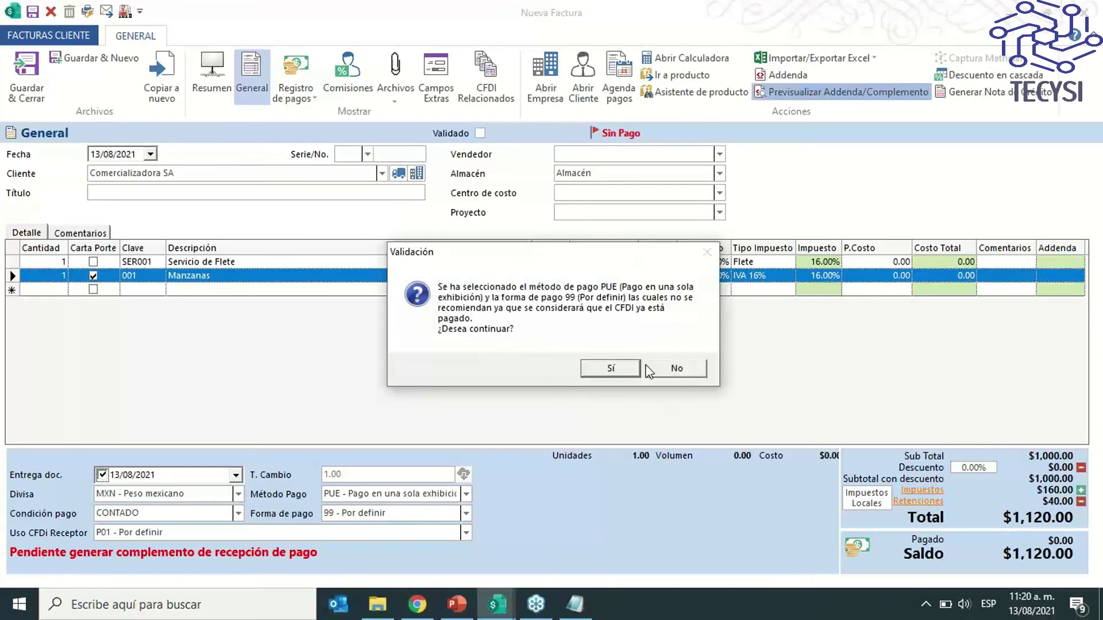
pyautogui.click(609, 370)
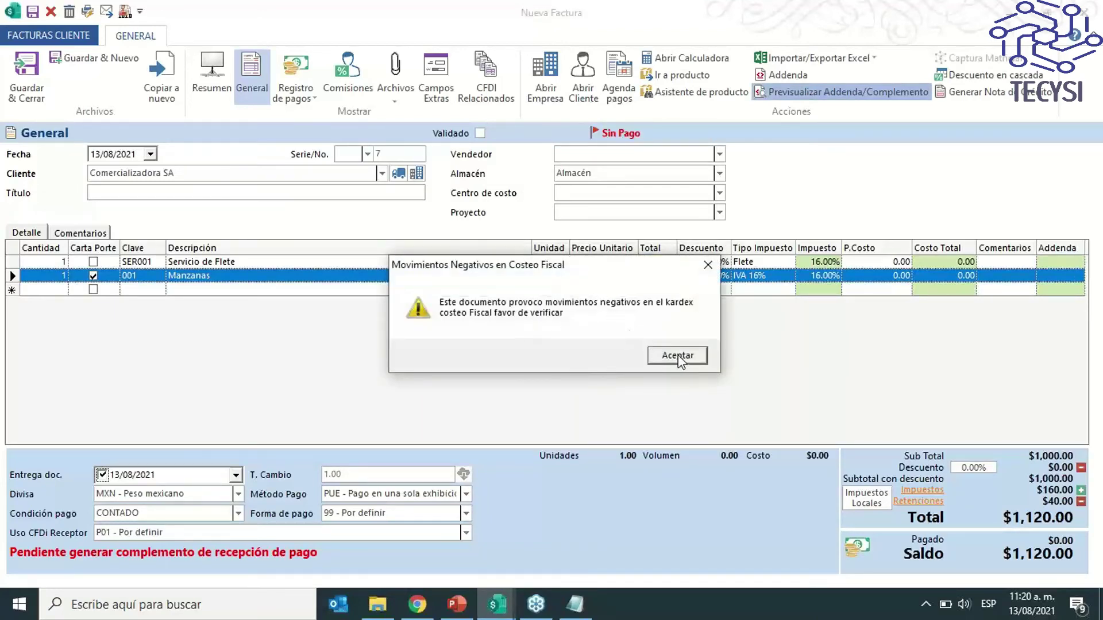
pyautogui.click(670, 354)
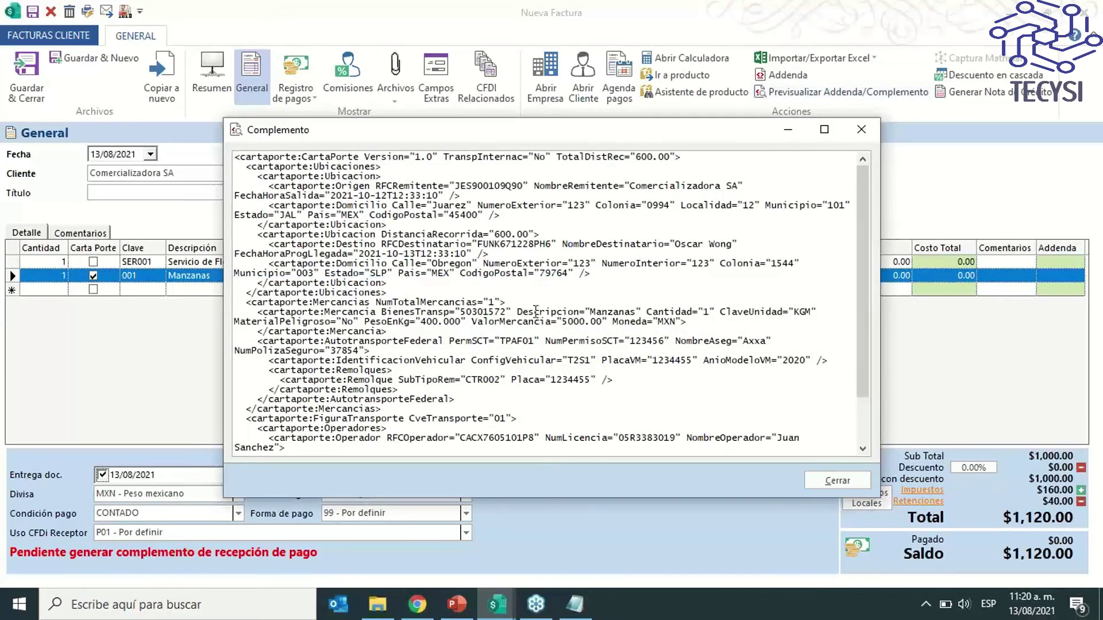
pyautogui.moveTo(604, 124); pyautogui.dragTo(608, 67)
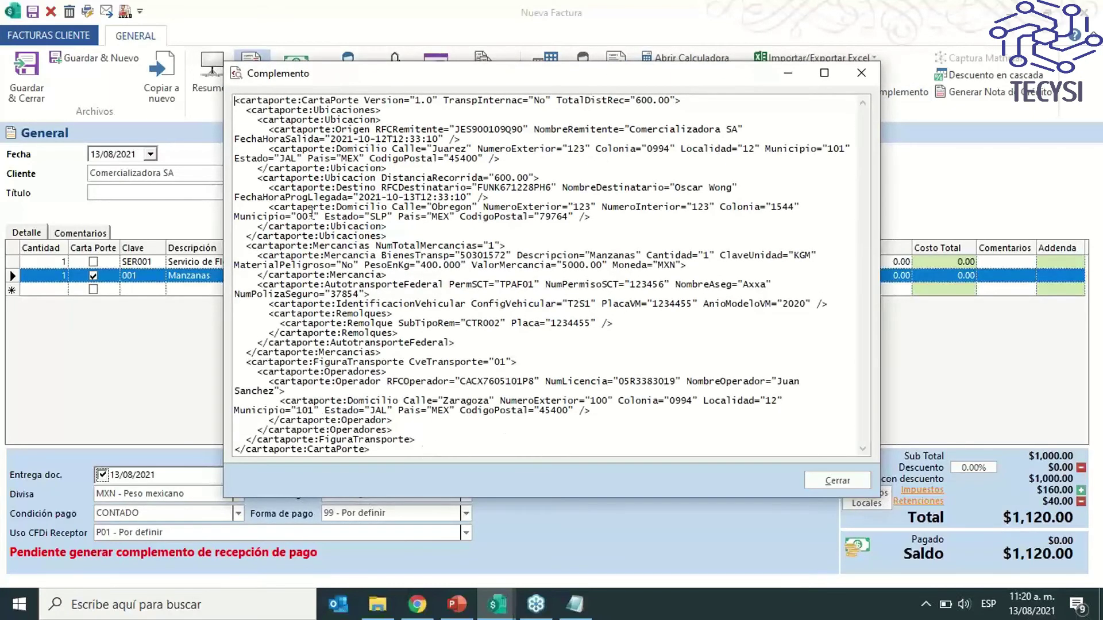
pyautogui.moveTo(237, 101); pyautogui.dragTo(503, 450)
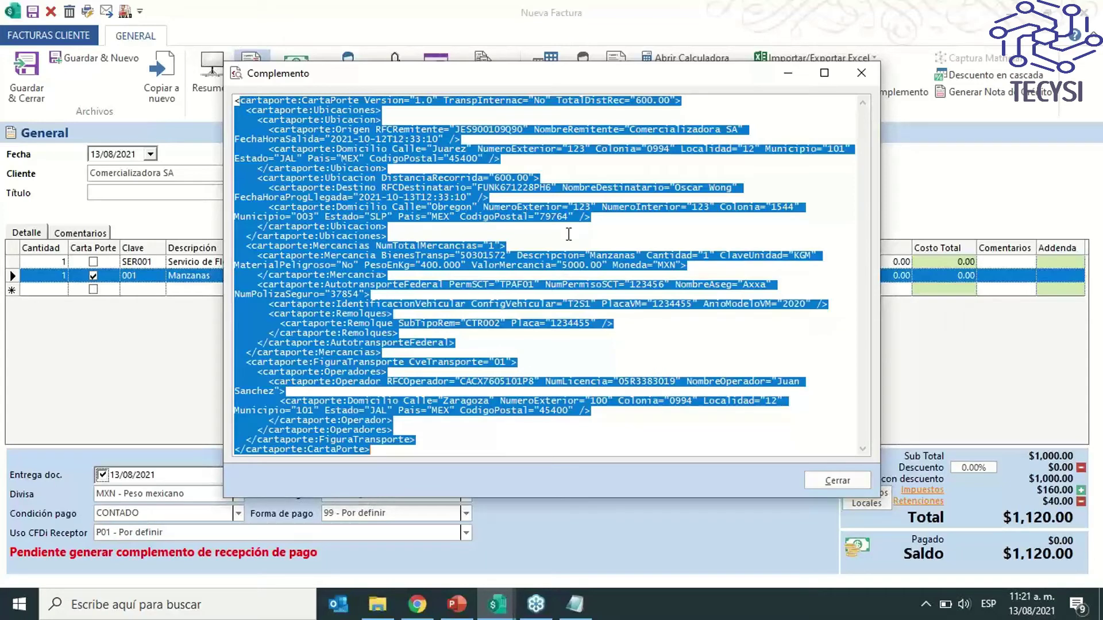
pyautogui.click(648, 300)
pyautogui.moveTo(371, 450); pyautogui.dragTo(296, 119)
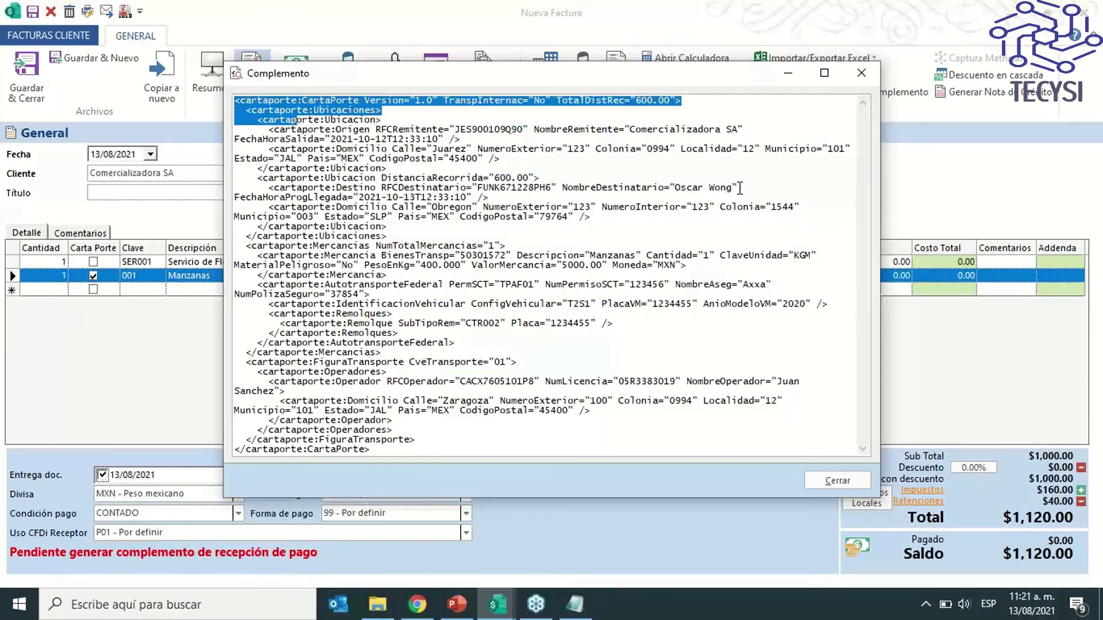
pyautogui.click(848, 79)
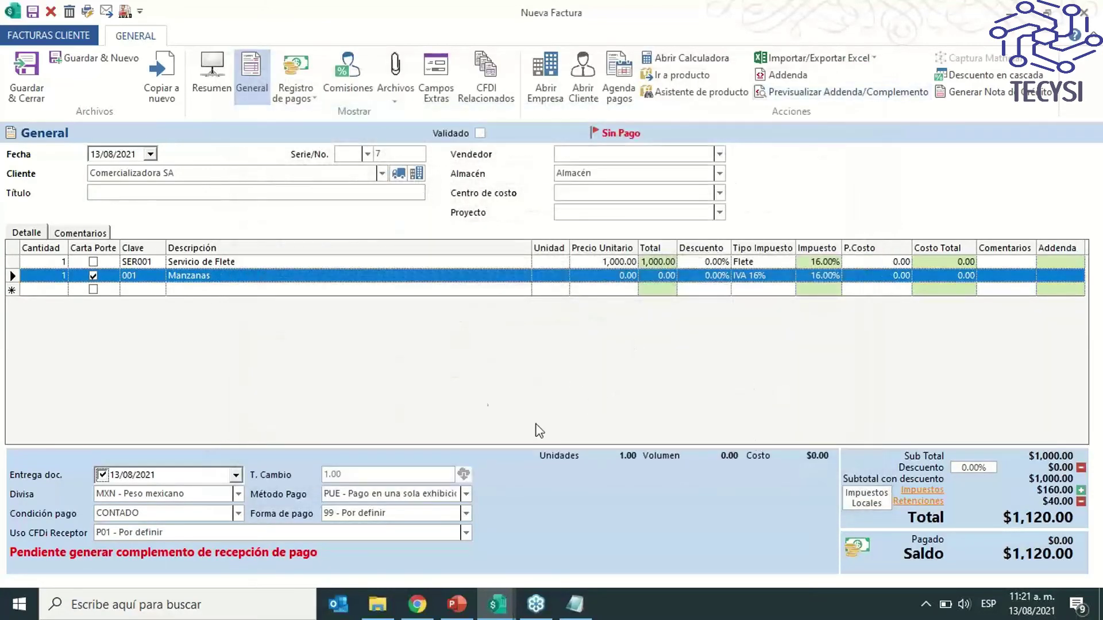
# Stamp the freight invoice and decline to view the generated accounting póliza
pyautogui.click(125, 11)
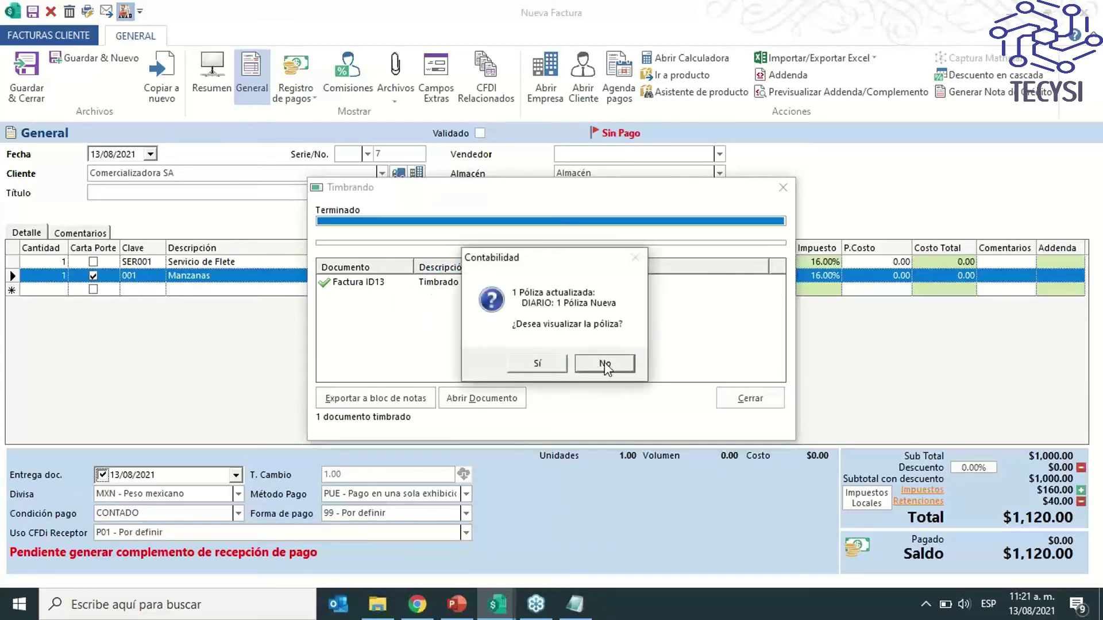
pyautogui.click(604, 364)
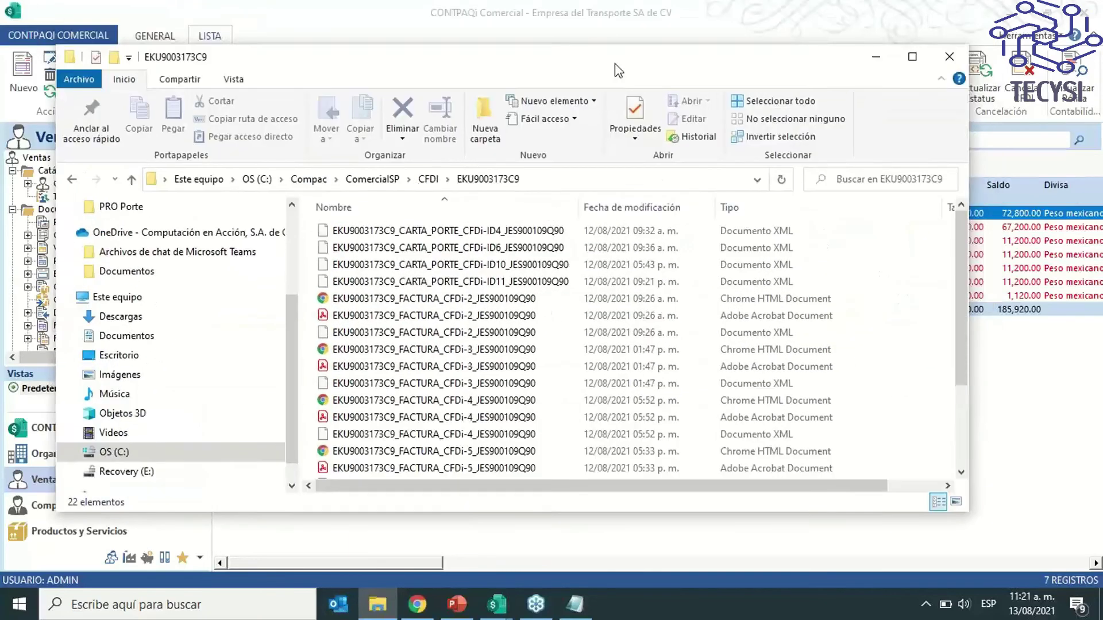
# Open the XML document of FACTURA_CFDi-7 from the CFDI folder in XML Notepad
pyautogui.click(908, 57)
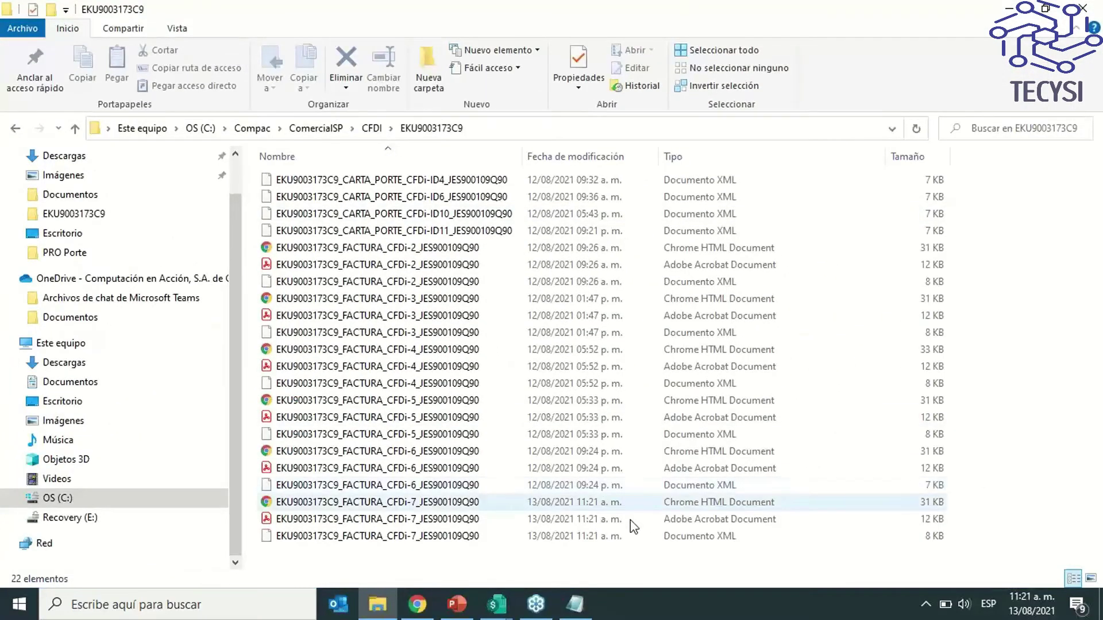
pyautogui.click(333, 537)
pyautogui.rightClick(333, 537)
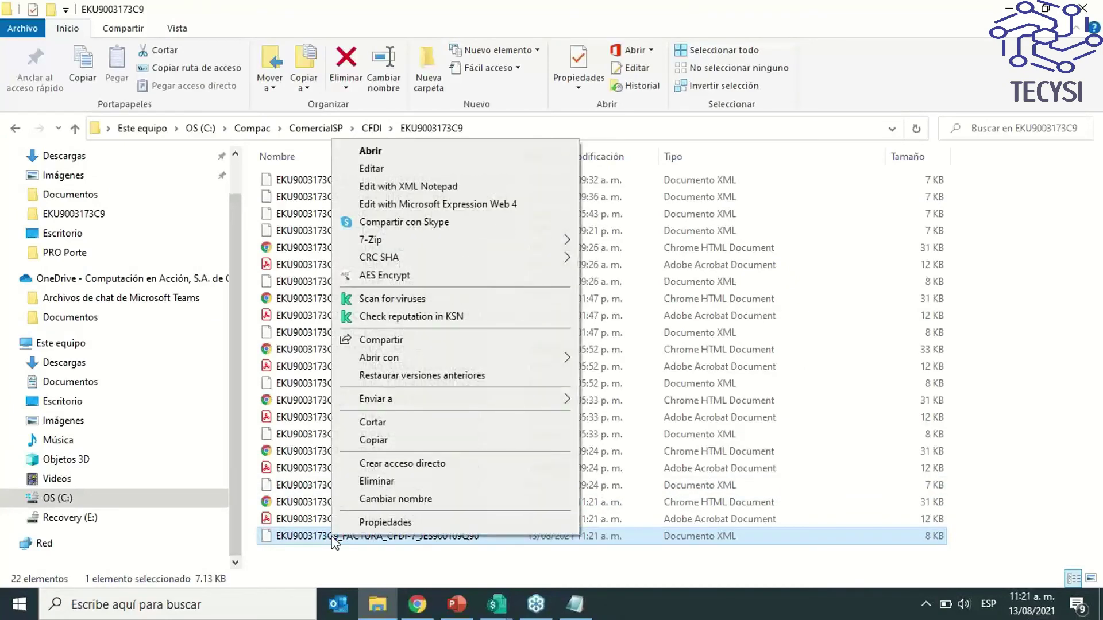
pyautogui.click(446, 188)
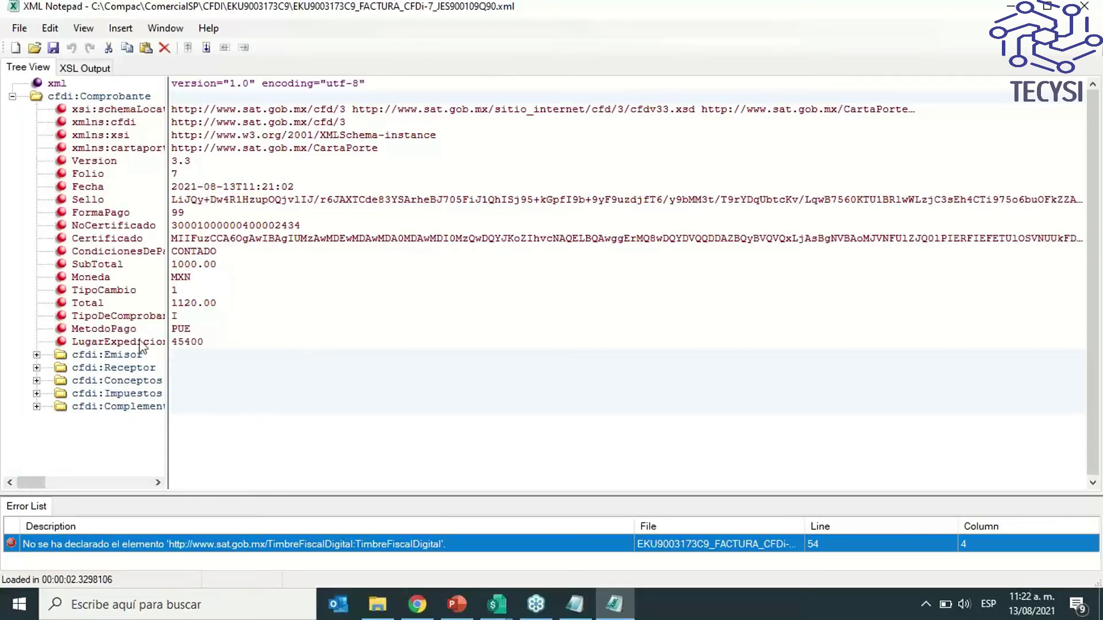
# Examine the TipoDeComprobante attribute of cfdi:Comprobante in the invoice XML
pyautogui.click(177, 320)
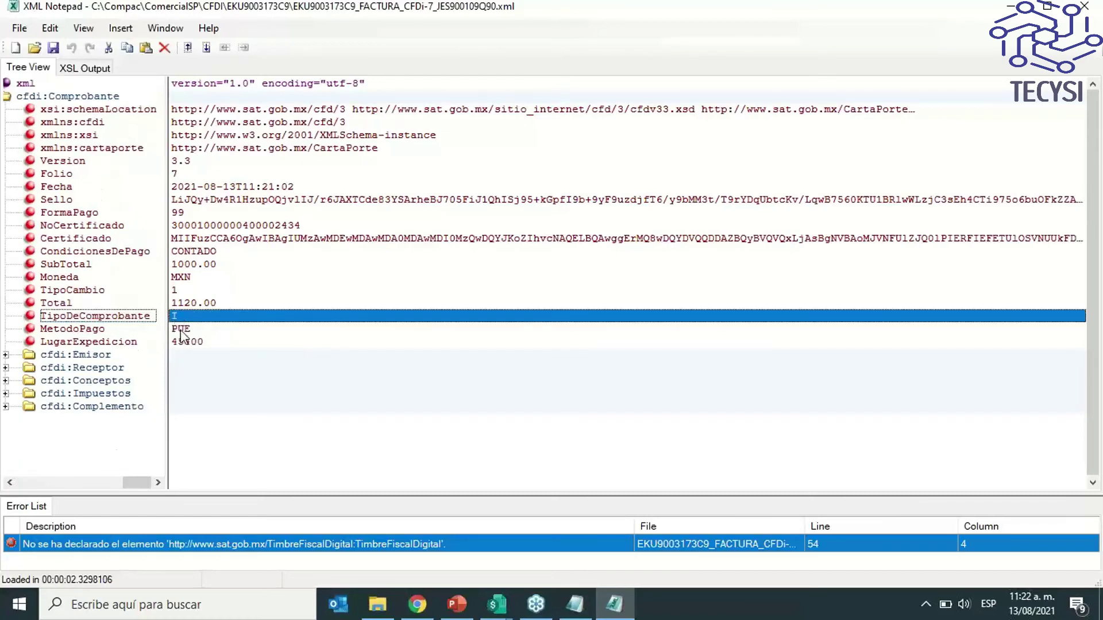
pyautogui.click(10, 483)
pyautogui.click(10, 483)
pyautogui.click(10, 482)
pyautogui.click(10, 482)
pyautogui.click(10, 482)
pyautogui.click(9, 482)
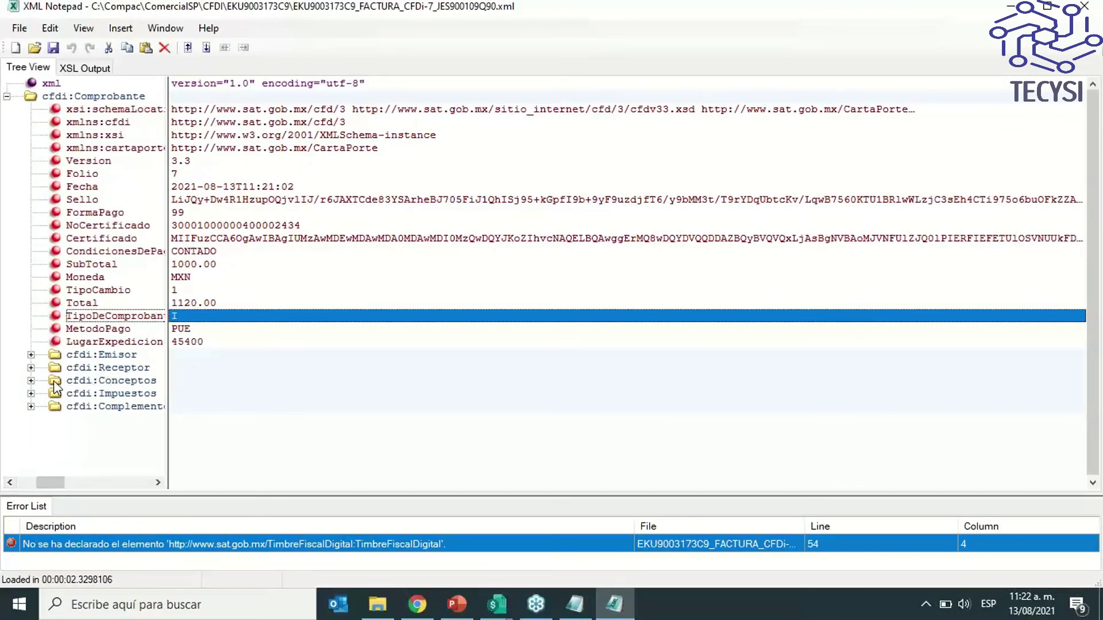
# Expand cfdi:Conceptos and its cfdi:Concepto node, and examine the ClaveProdServ of the freight service
pyautogui.click(31, 383)
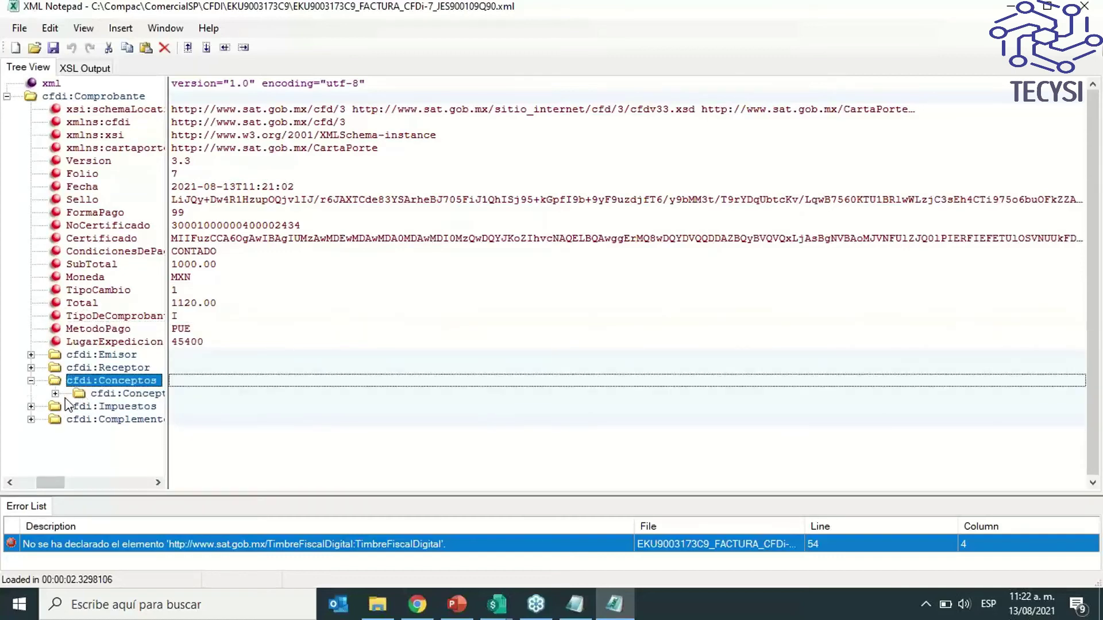
pyautogui.click(55, 393)
pyautogui.scroll(-2, 136, 341)
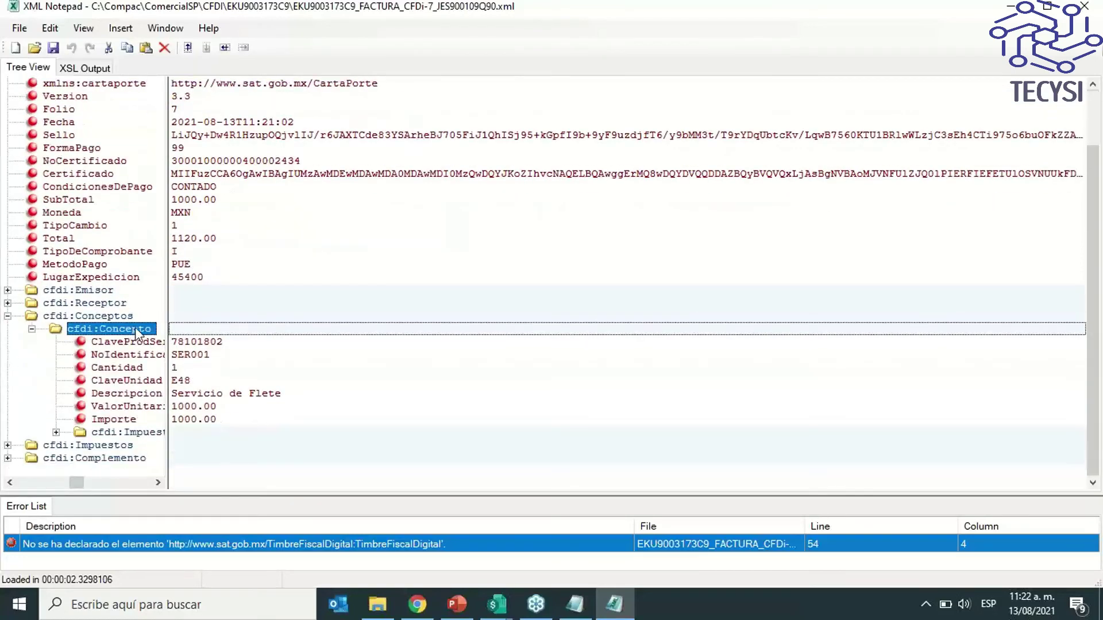
pyautogui.moveTo(167, 294); pyautogui.dragTo(222, 295)
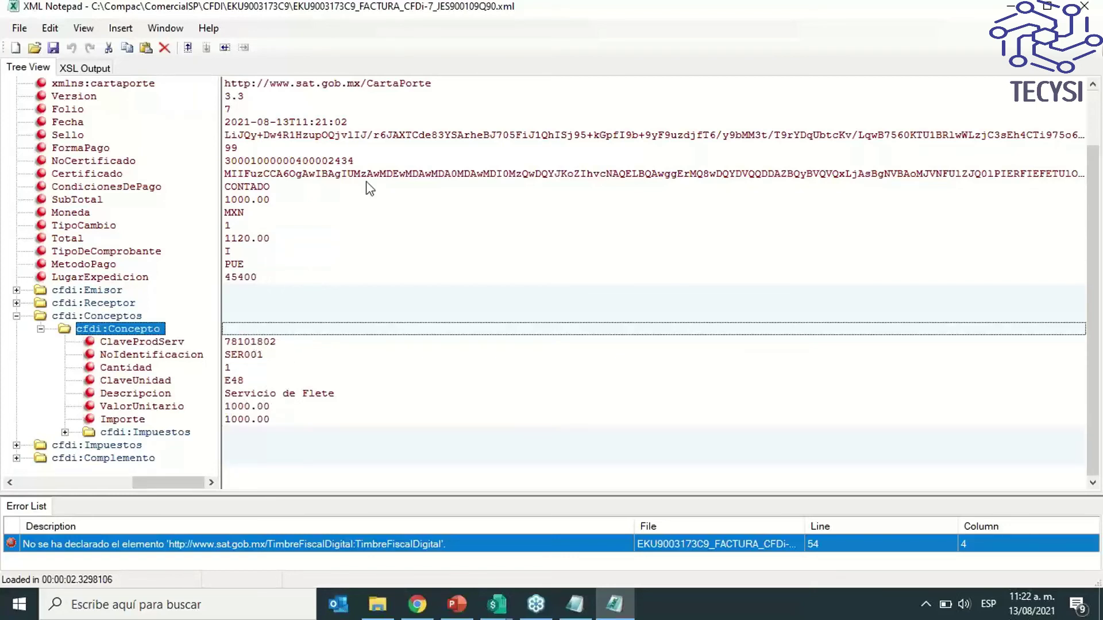
pyautogui.click(249, 343)
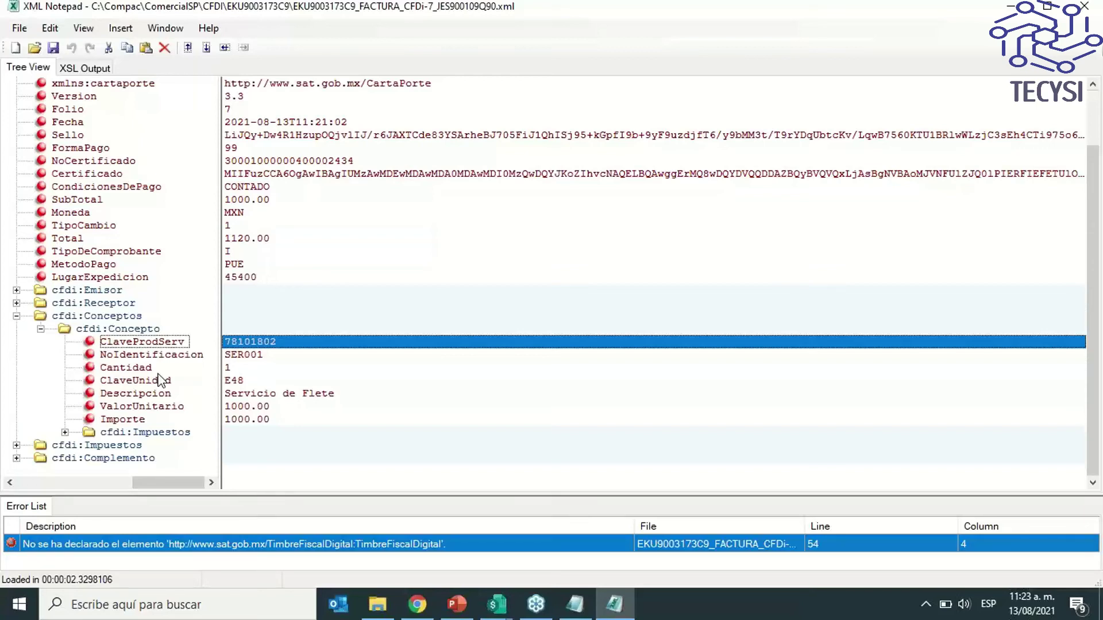
# Expand cfdi:Complemento and its cartaporte:CartaPorte node, widening the tree column so the full node names fit
pyautogui.moveTo(169, 482); pyautogui.dragTo(64, 465)
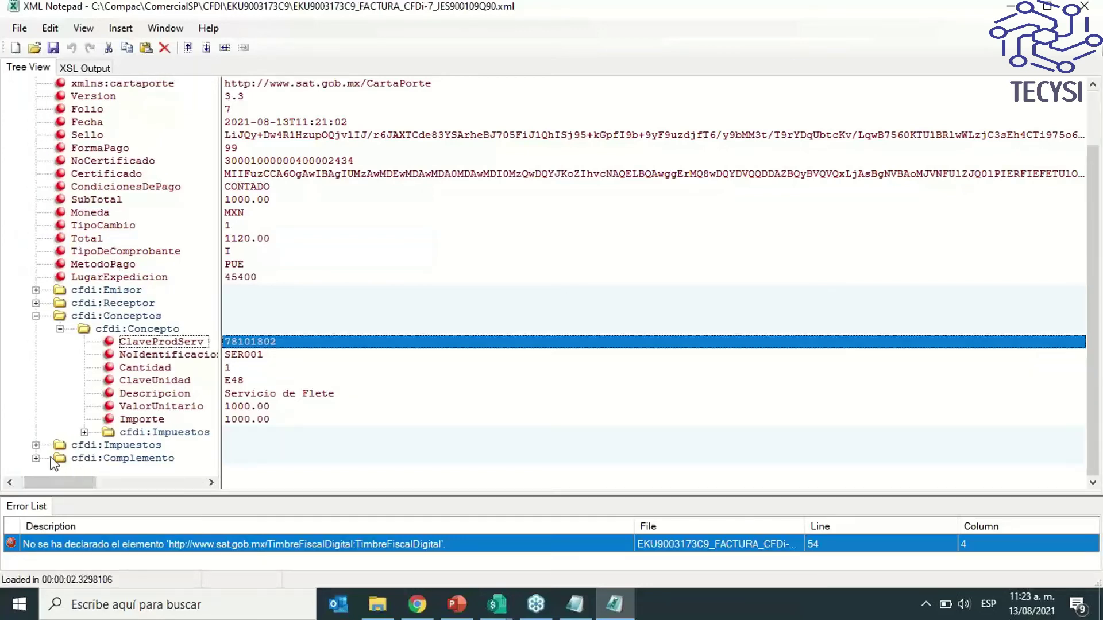
pyautogui.click(68, 460)
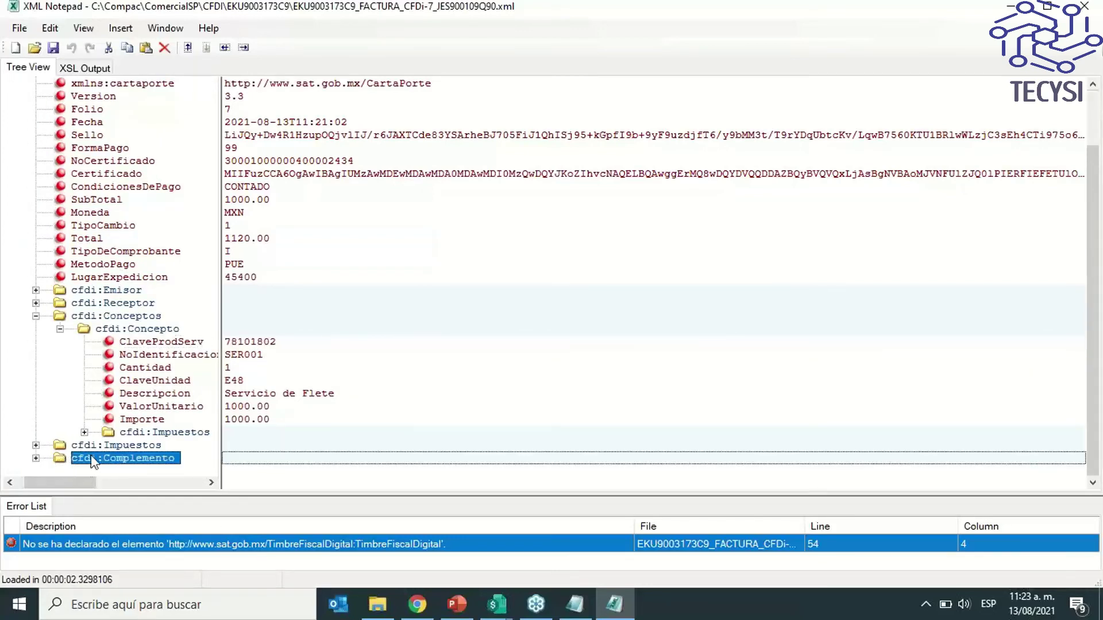
pyautogui.click(36, 459)
pyautogui.scroll(-1, 132, 343)
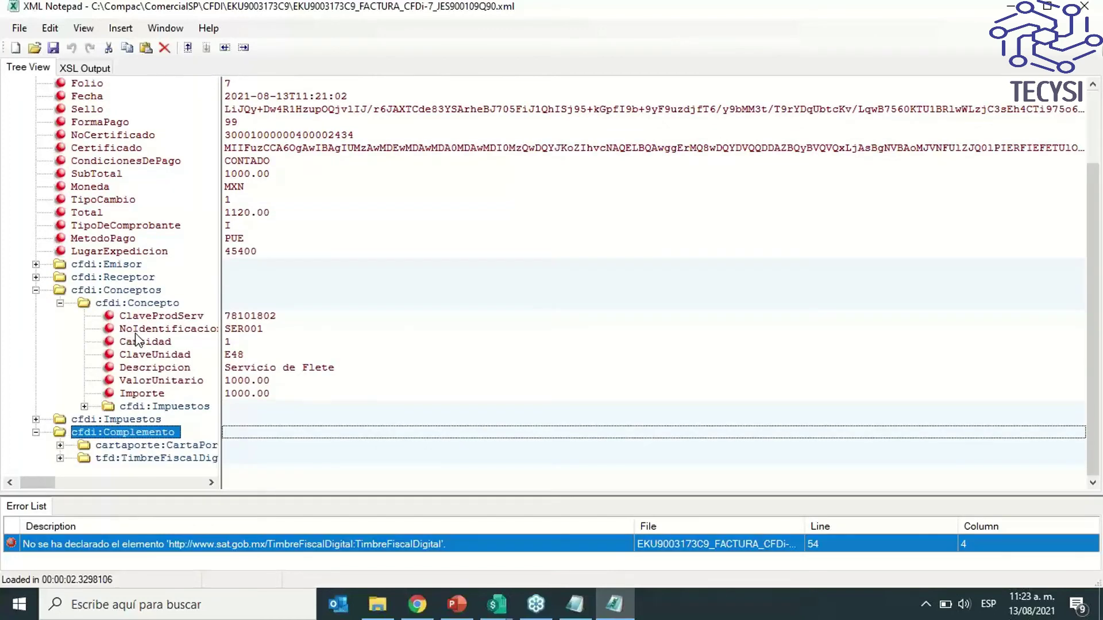
pyautogui.click(222, 384)
pyautogui.moveTo(222, 383); pyautogui.dragTo(472, 392)
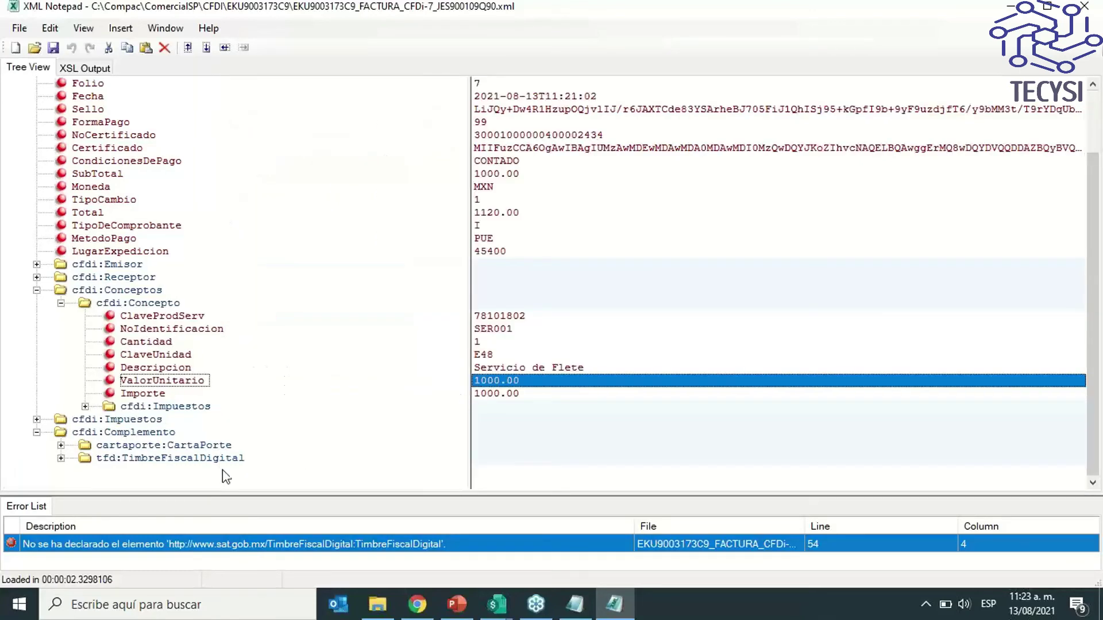
pyautogui.click(61, 446)
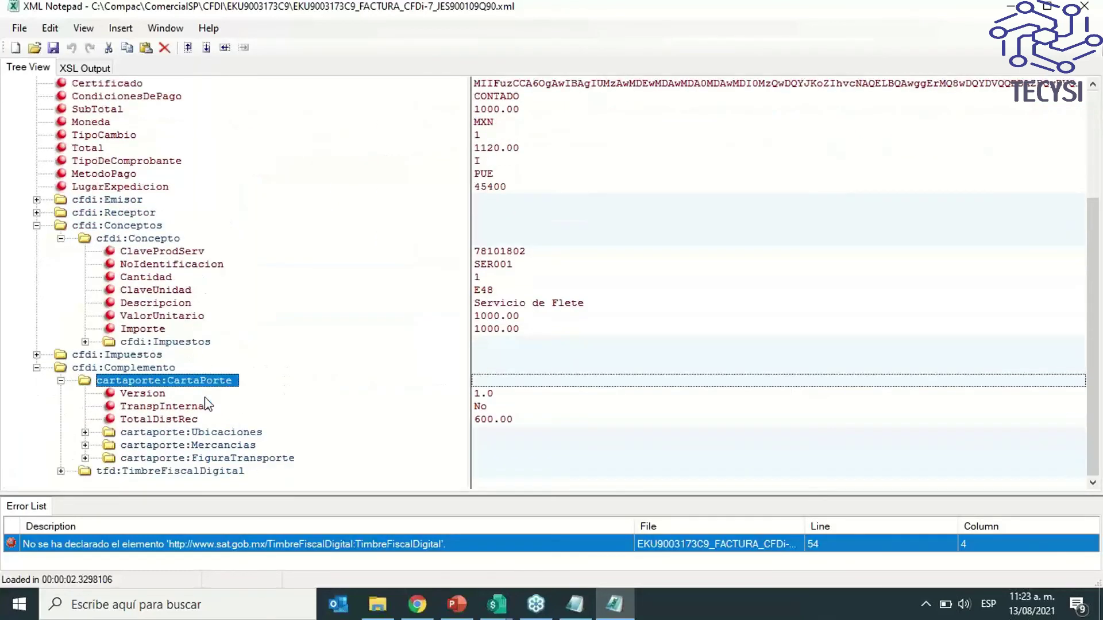
# Examine the Carta Porte Version and TranspInternac attributes, and expand cartaporte:Ubicaciones
pyautogui.click(151, 395)
pyautogui.click(159, 407)
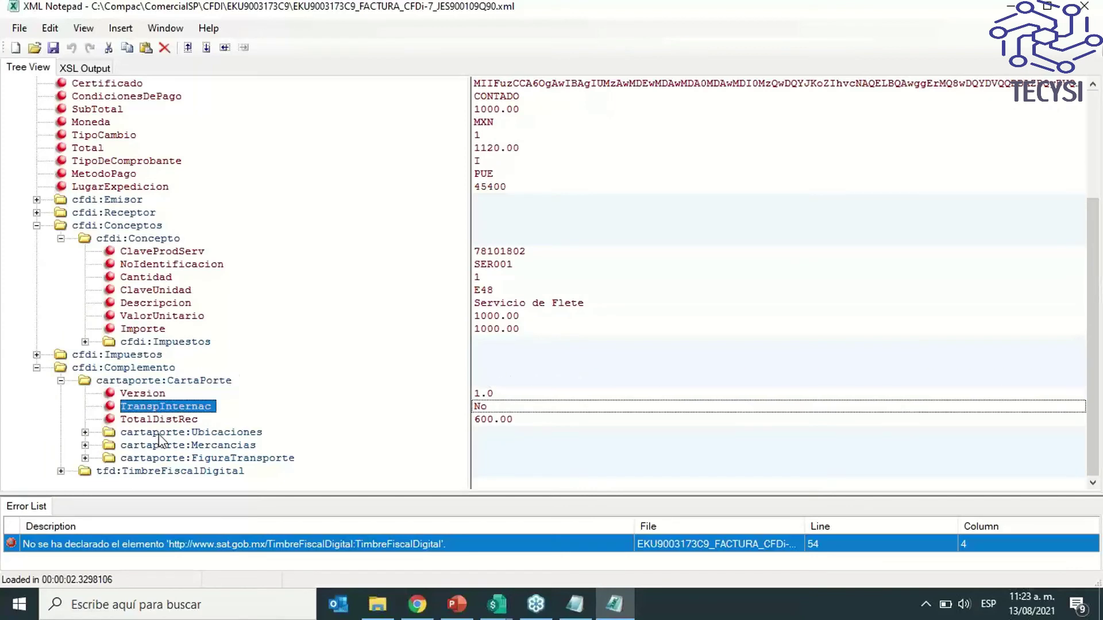
pyautogui.click(85, 433)
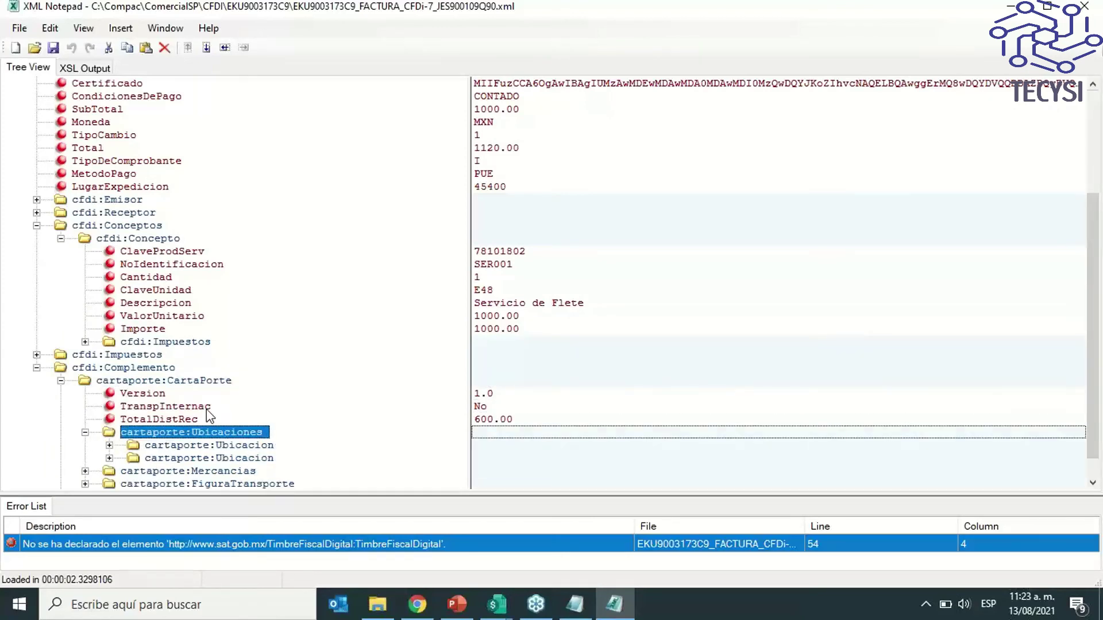
# Expand both cartaporte:Ubicacion nodes and locate the cartaporte:Origen and cartaporte:Destino nodes inside them
pyautogui.click(110, 419)
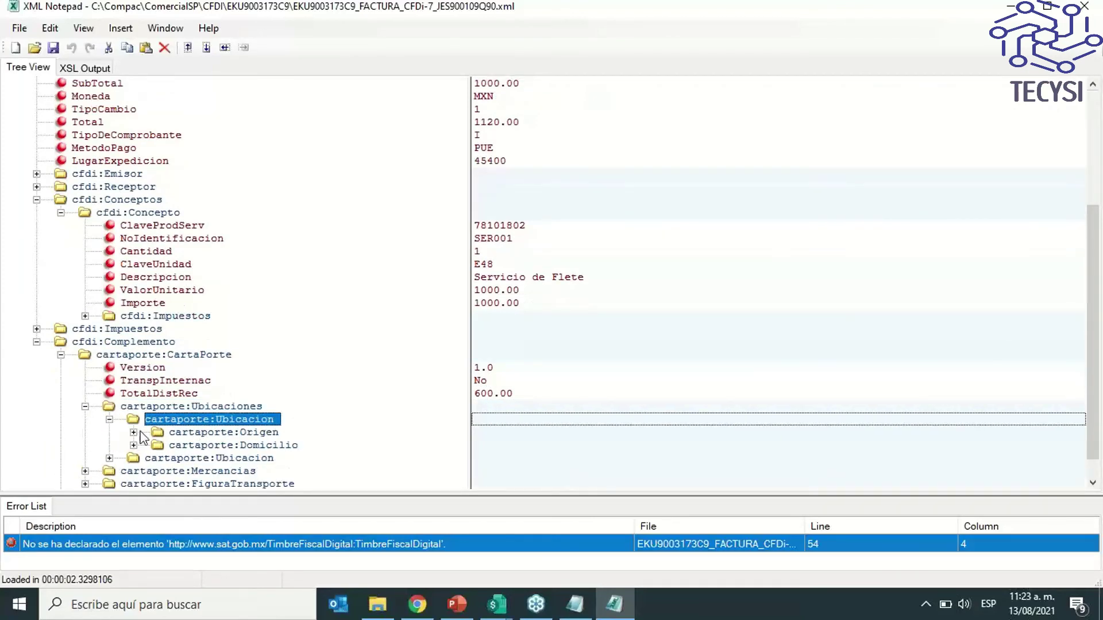
pyautogui.click(109, 432)
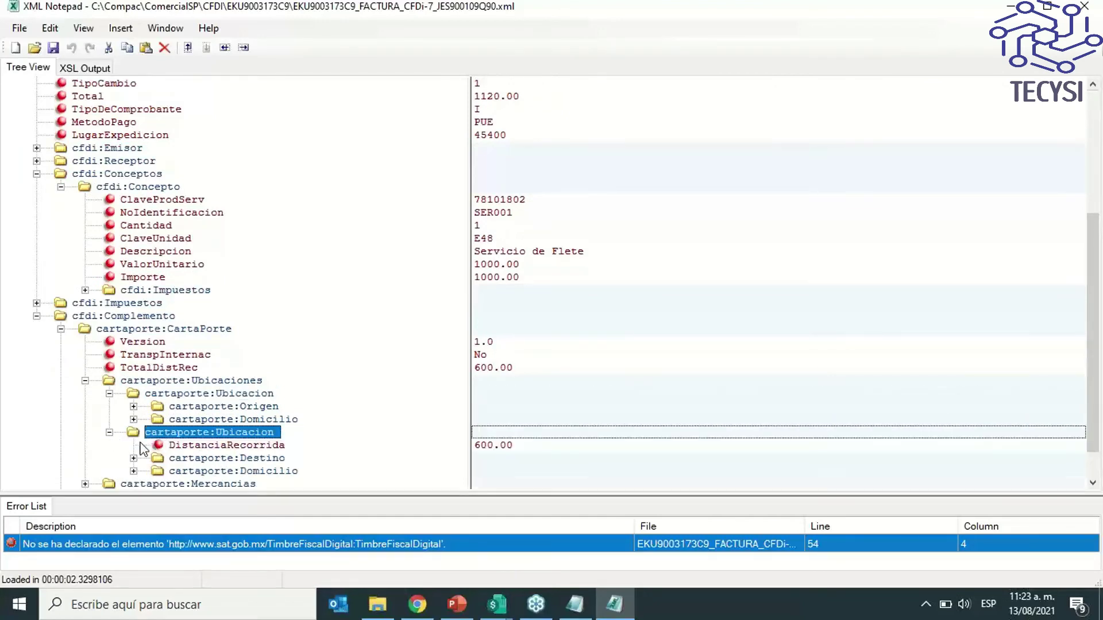
pyautogui.scroll(-1, 192, 429)
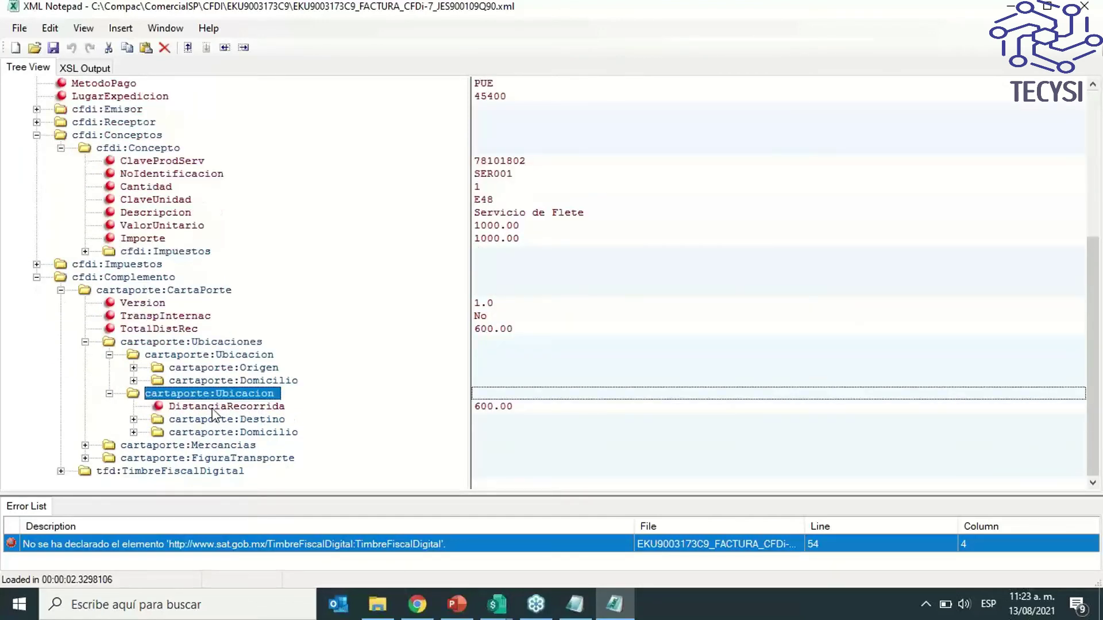
pyautogui.click(258, 370)
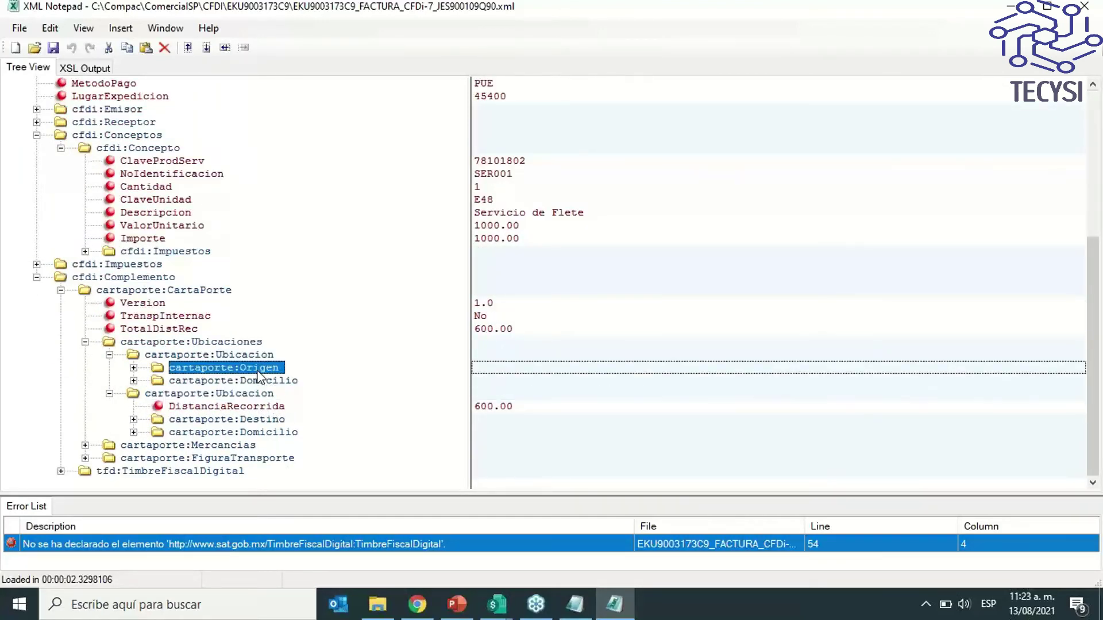
pyautogui.click(271, 423)
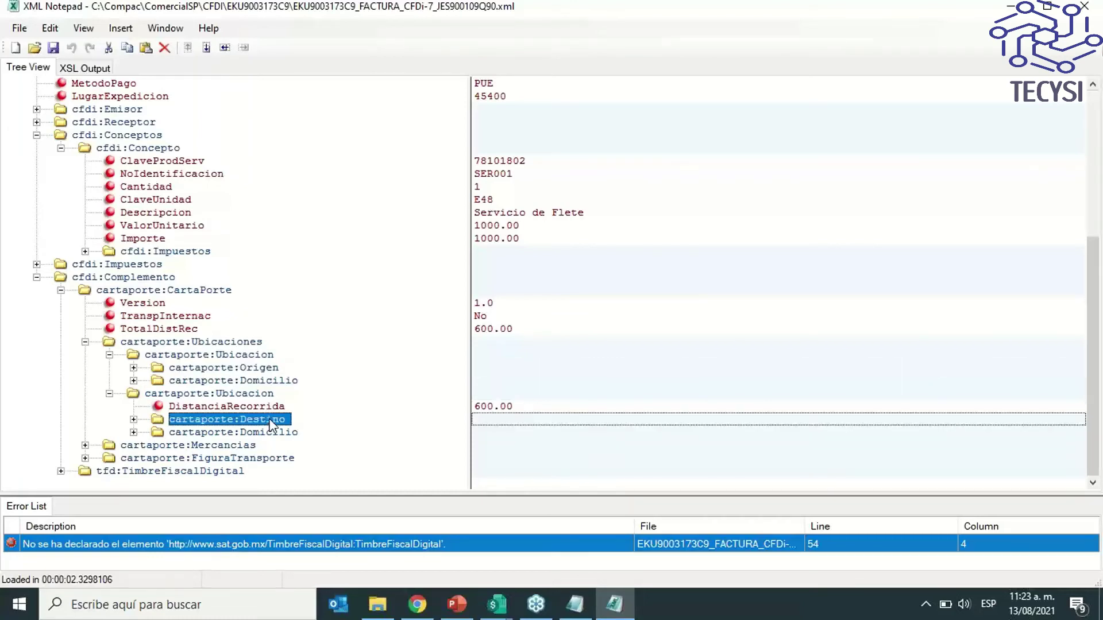
# Expand cartaporte:Origen and its cartaporte:Domicilio, and examine the sender's name and the origin address attributes
pyautogui.click(134, 368)
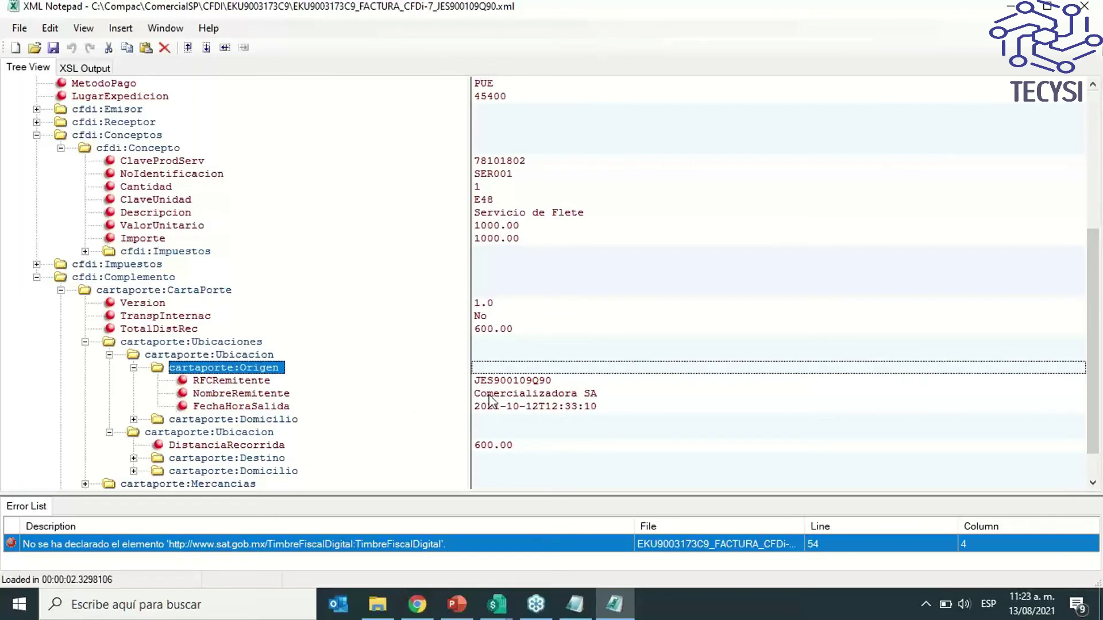
pyautogui.click(134, 419)
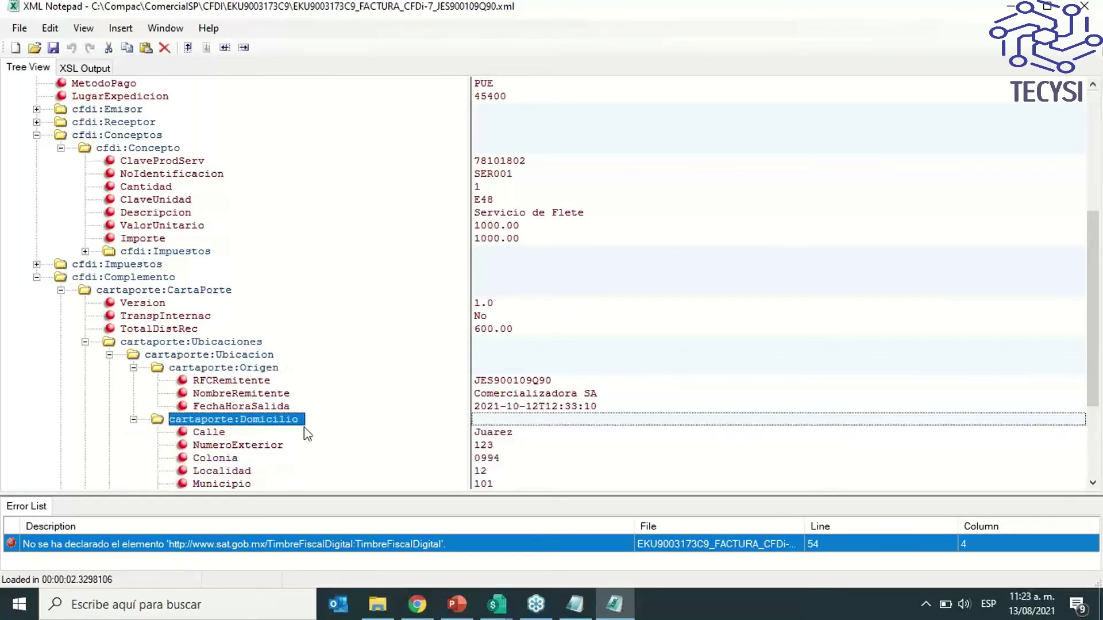
pyautogui.scroll(-2, 295, 402)
pyautogui.click(567, 322)
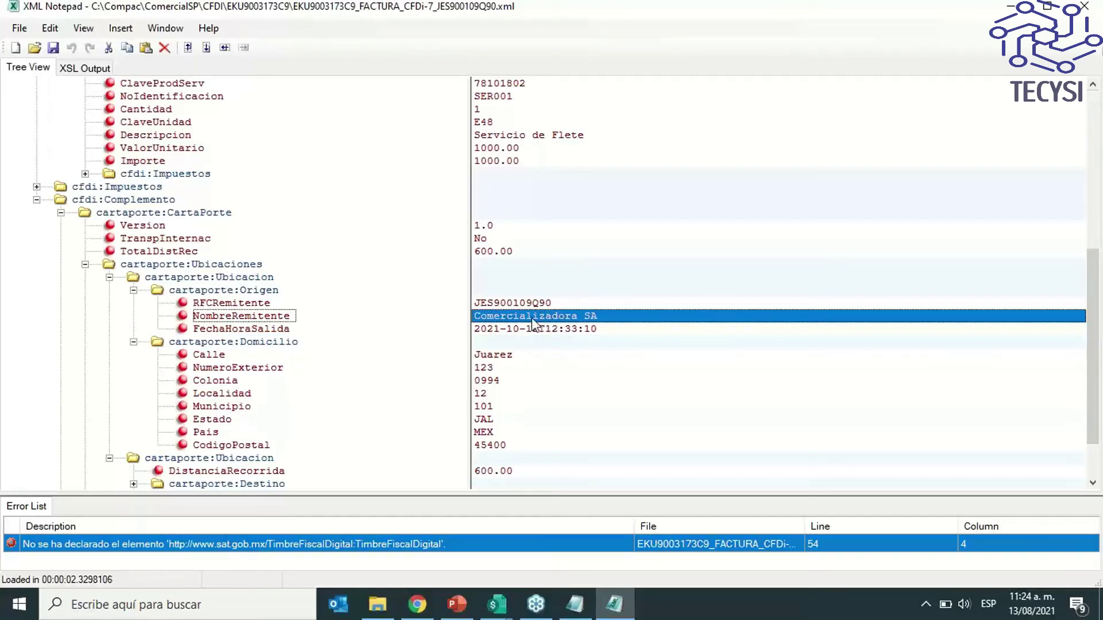
pyautogui.scroll(-1, 310, 326)
pyautogui.scroll(-1, 310, 325)
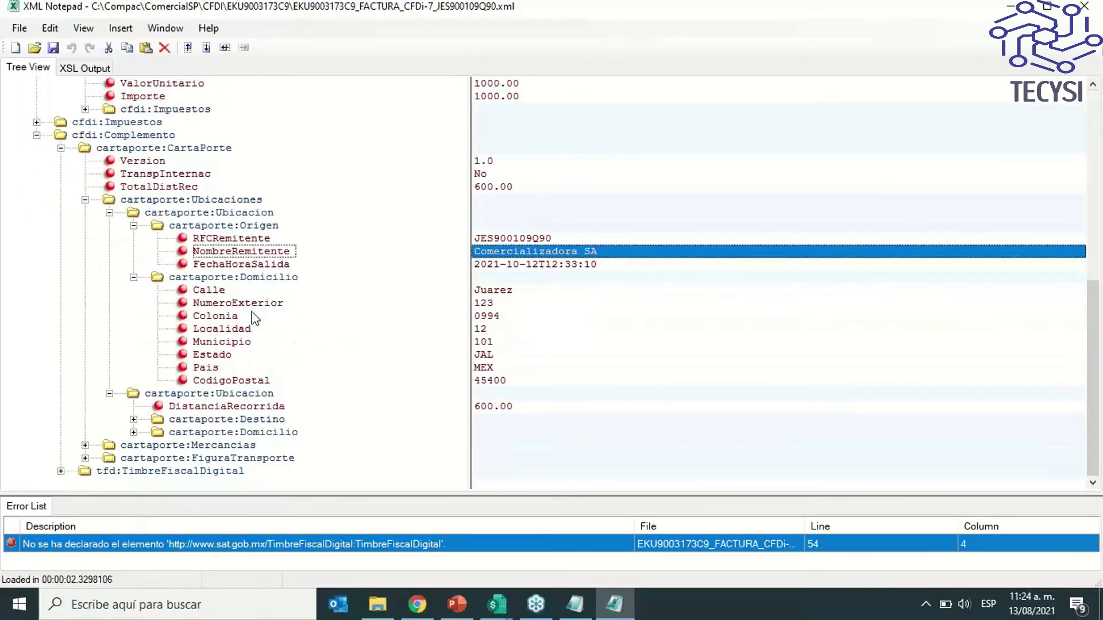
# Expand cartaporte:Destino and its cartaporte:Domicilio, and examine the recipient's name, RFC and destination address attributes
pyautogui.click(133, 420)
pyautogui.scroll(-1, 402, 428)
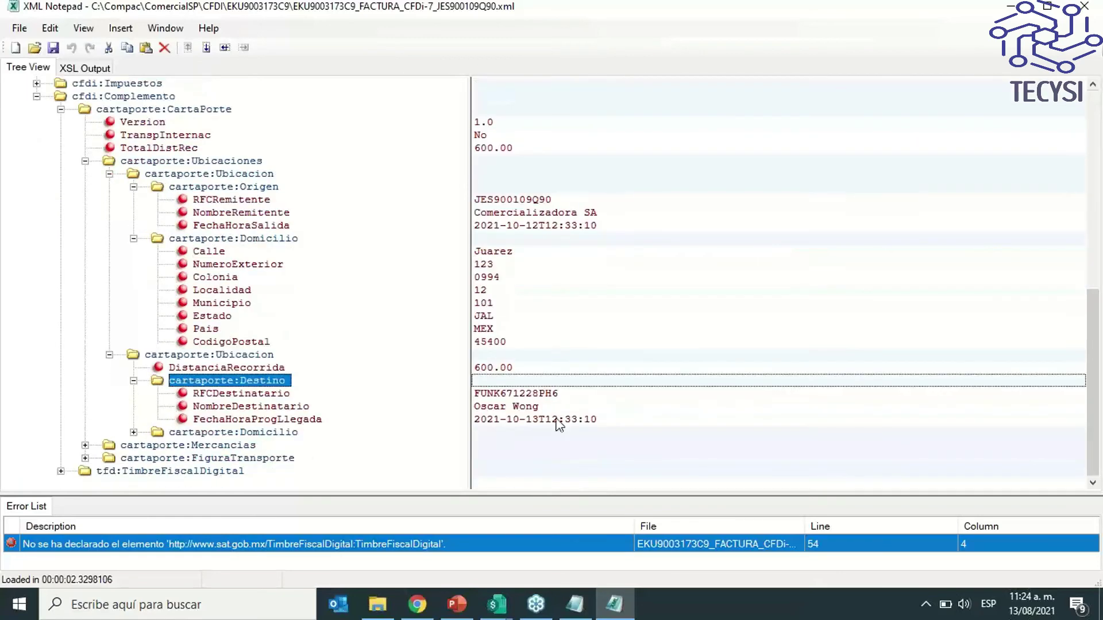
pyautogui.click(512, 408)
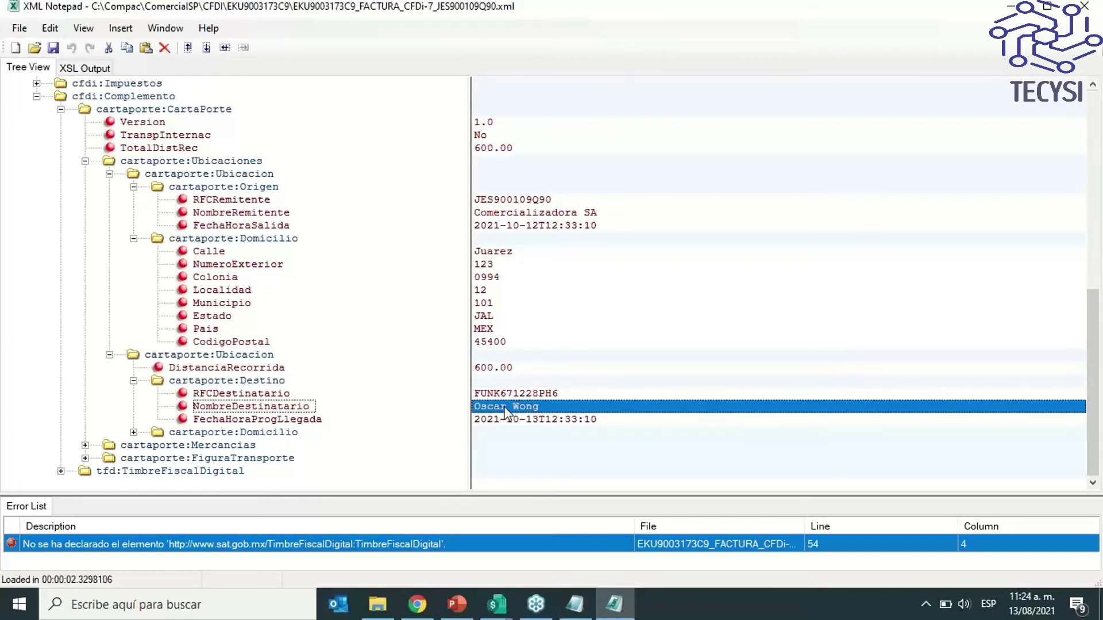
pyautogui.click(134, 432)
pyautogui.scroll(-2, 255, 402)
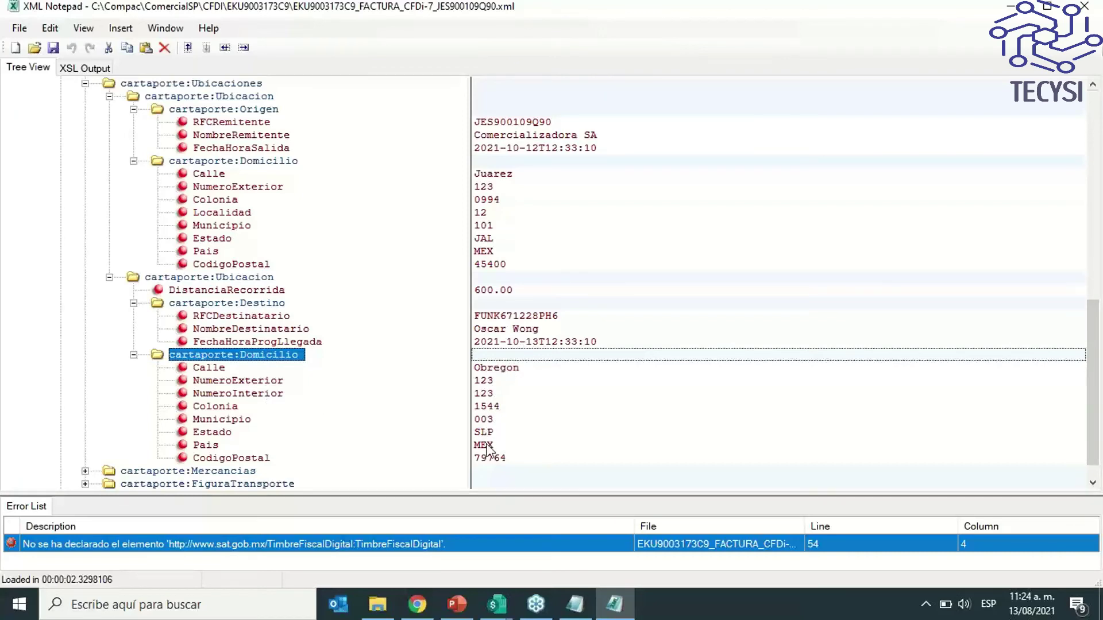
pyautogui.click(507, 326)
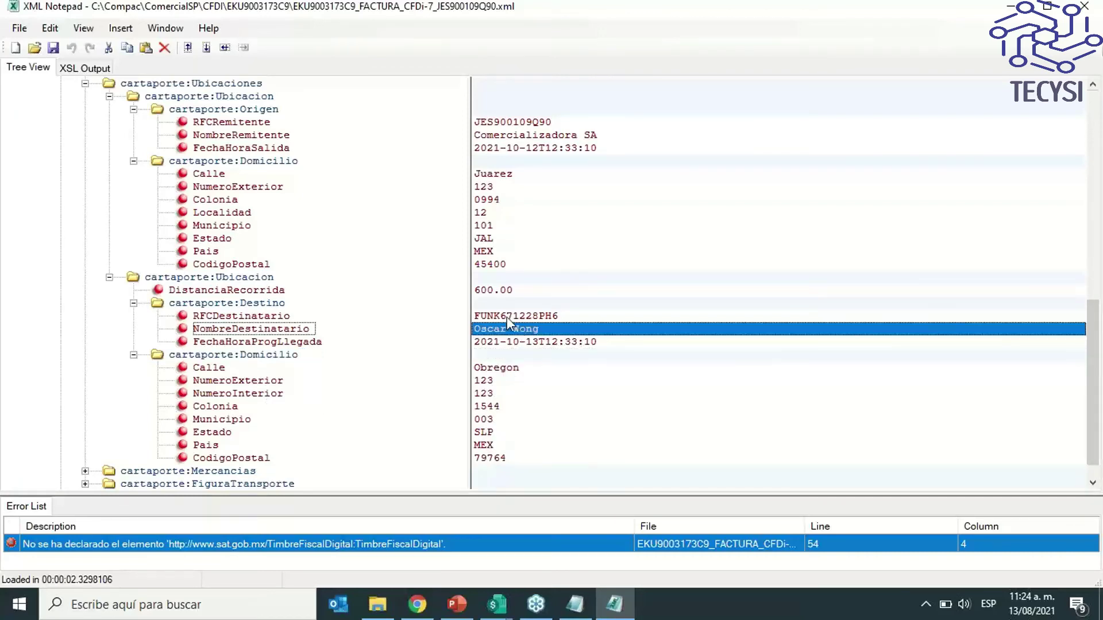
pyautogui.click(524, 319)
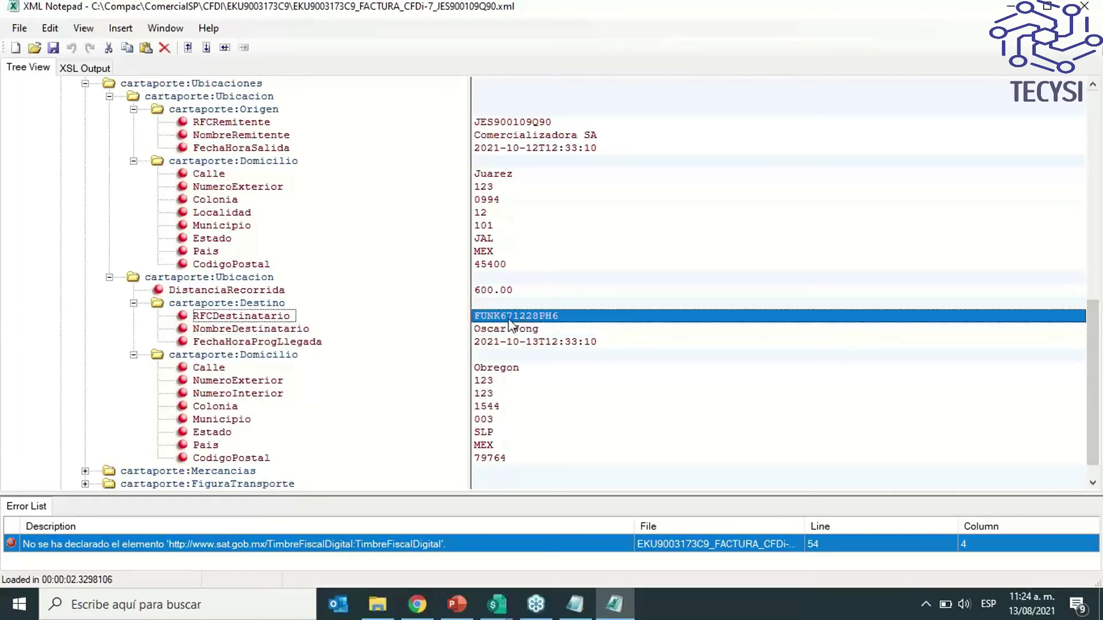
pyautogui.scroll(-1, 247, 304)
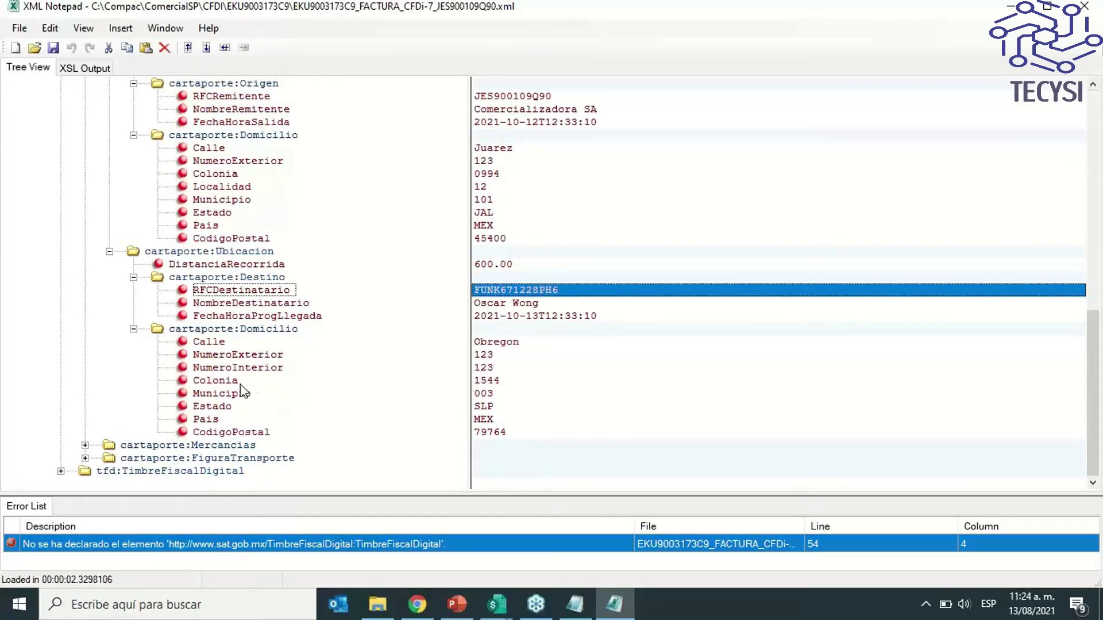
# Expand cartaporte:Mercancias and its cartaporte:Mercancia node to show the attributes of the transported goods
pyautogui.click(85, 445)
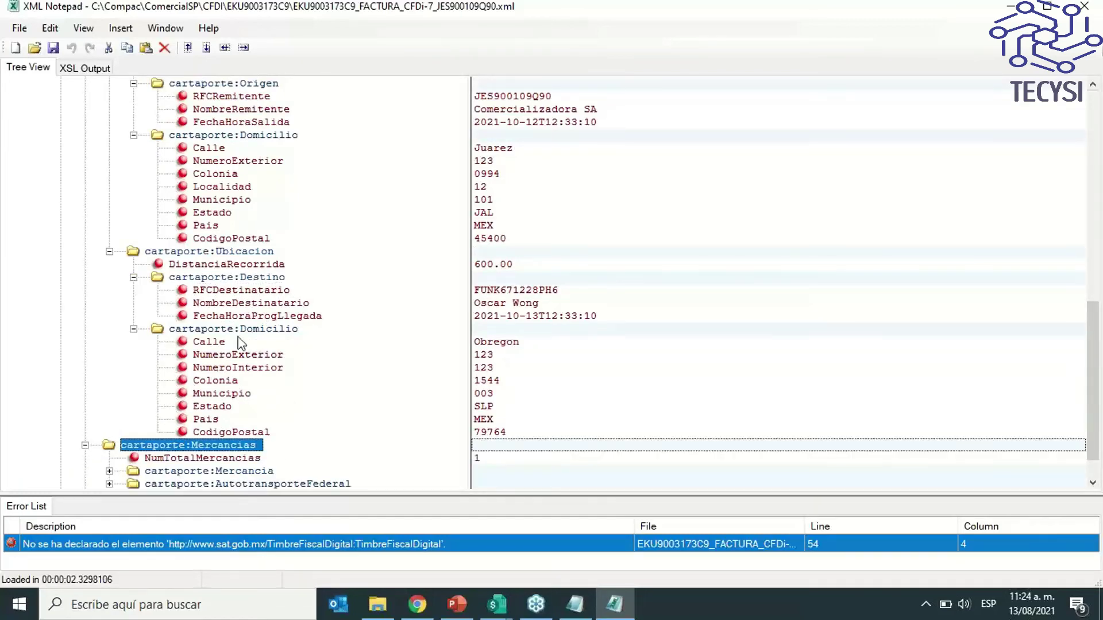
pyautogui.scroll(-1, 240, 342)
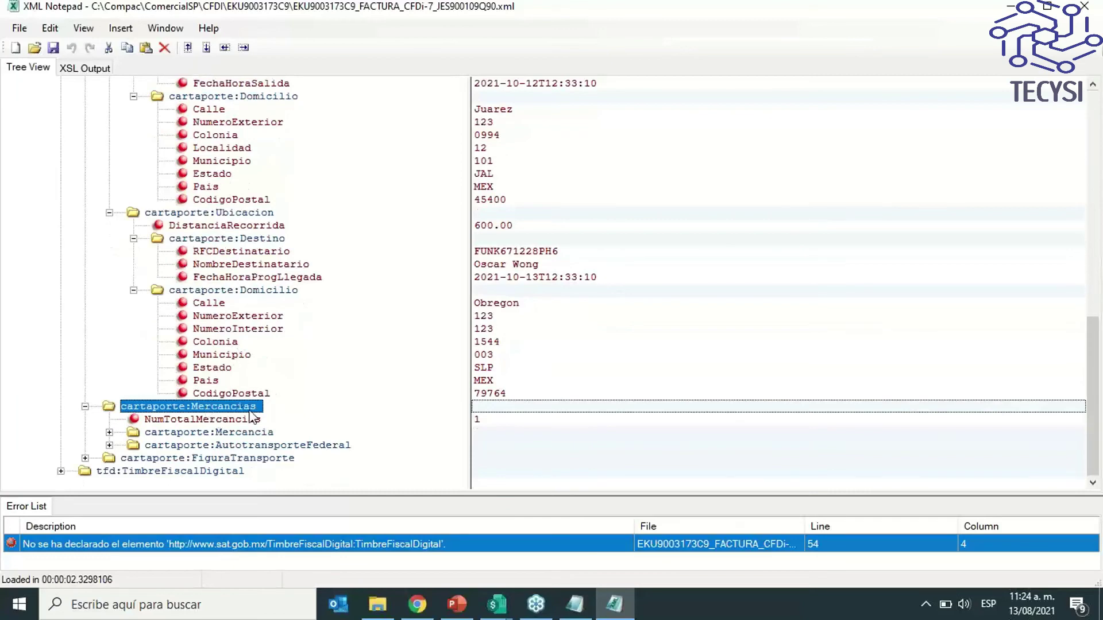
pyautogui.click(109, 432)
pyautogui.scroll(-2, 299, 379)
pyautogui.scroll(-1, 313, 358)
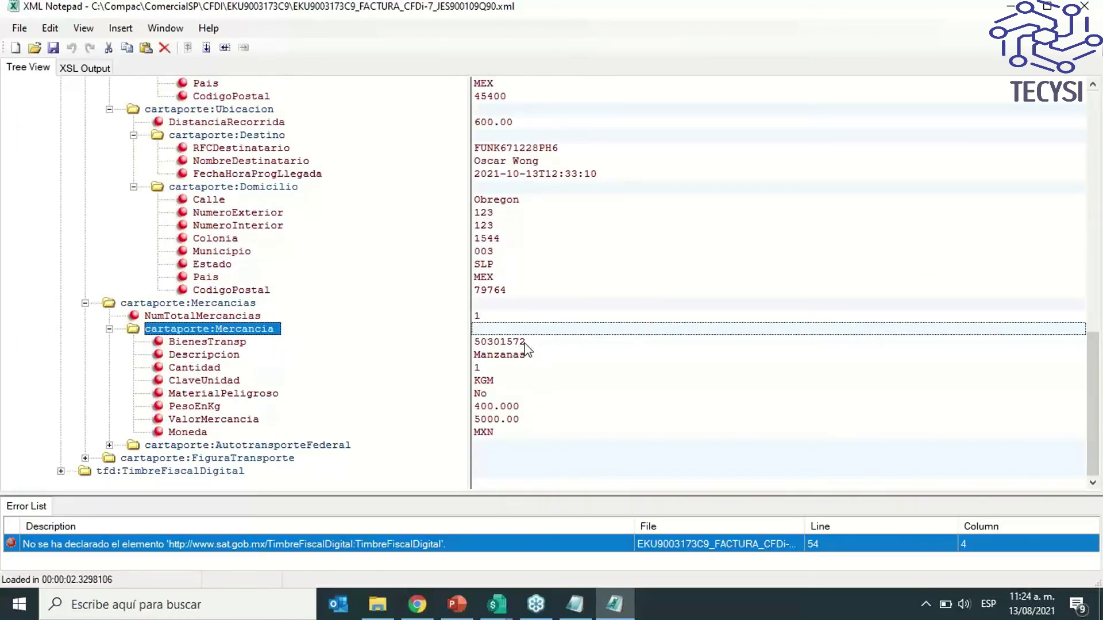
# Examine the Descripcion, ClaveUnidad, Cantidad, PesoEnKg and ValorMercancia attributes of cartaporte:Mercancia
pyautogui.click(500, 356)
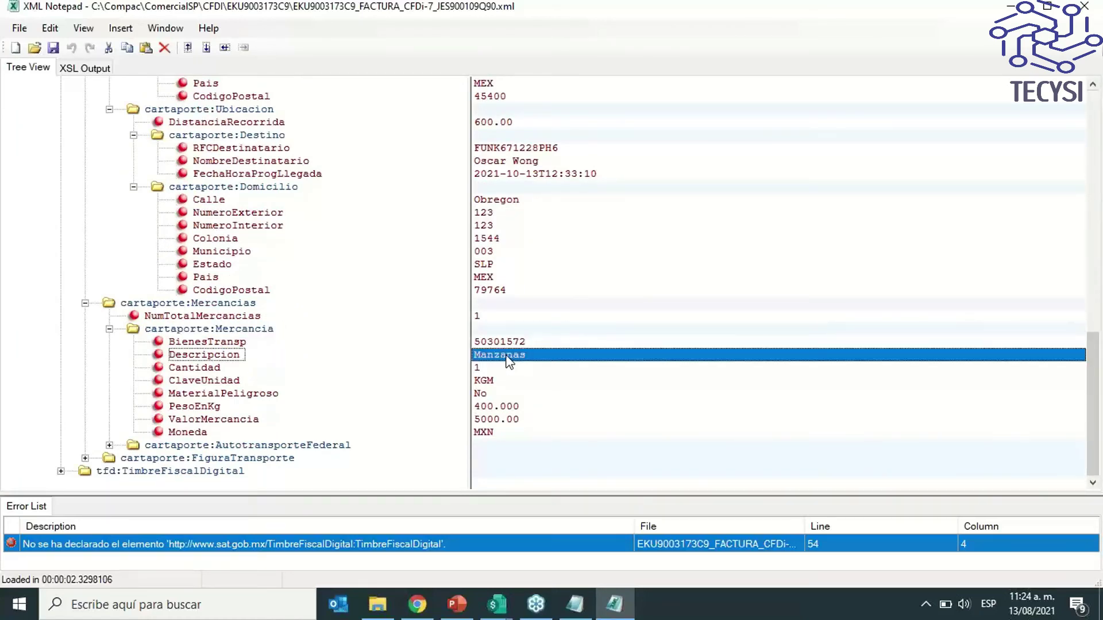
pyautogui.click(490, 384)
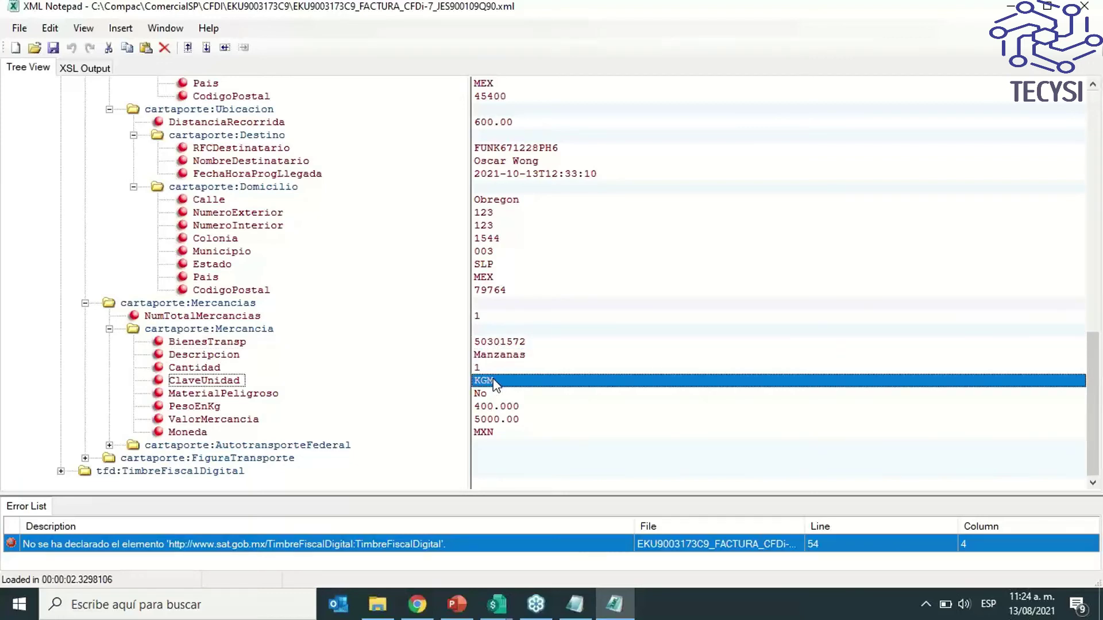
pyautogui.click(482, 370)
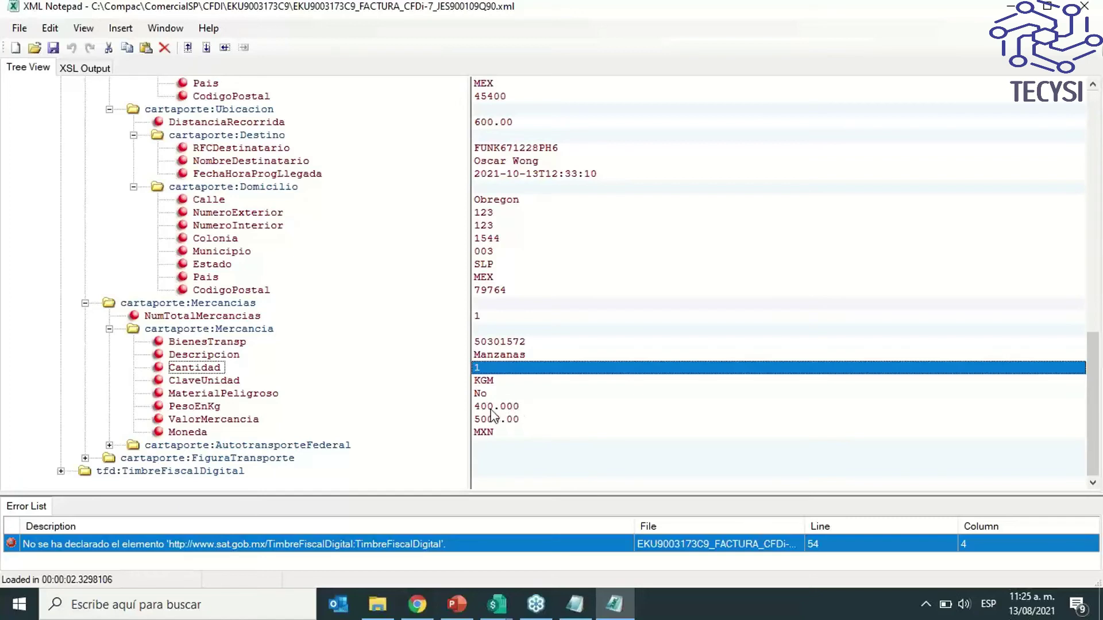
pyautogui.click(233, 410)
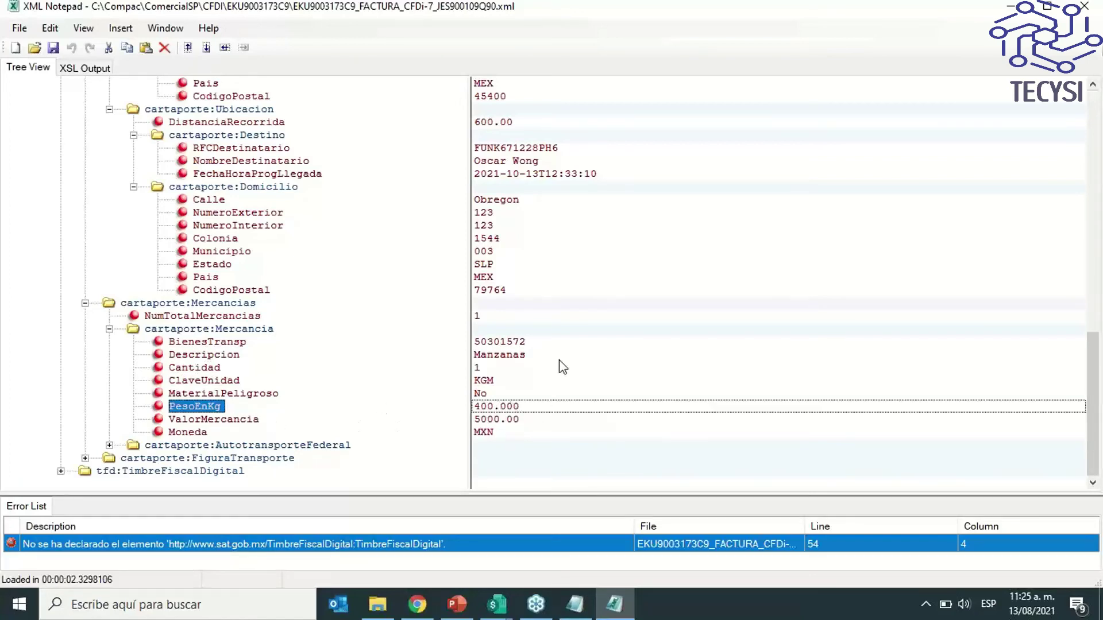
pyautogui.click(280, 420)
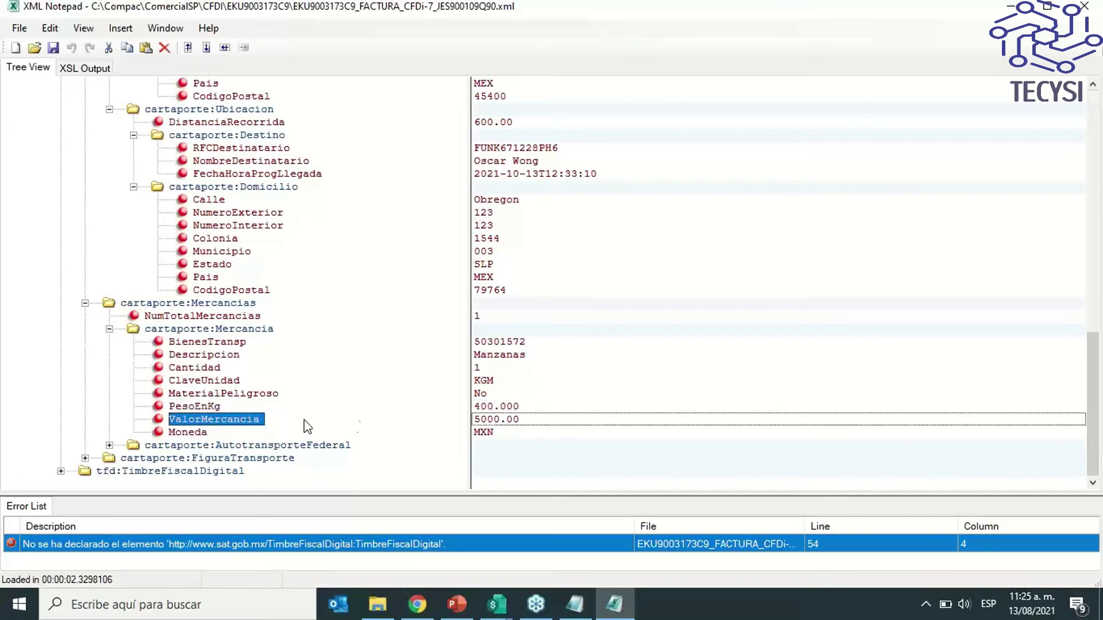
pyautogui.click(506, 421)
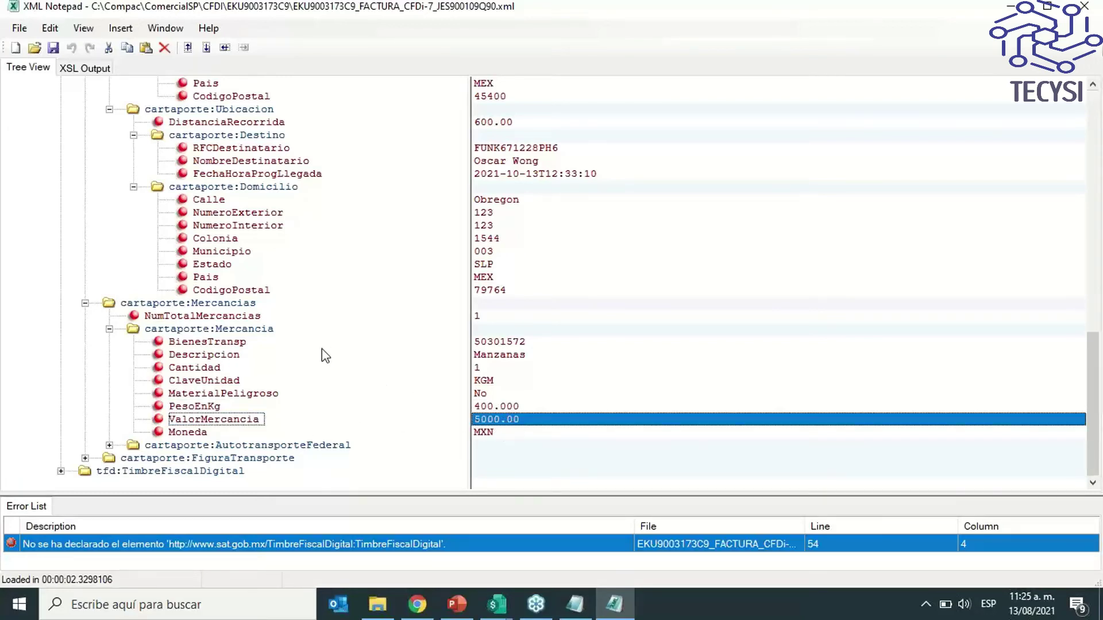
# Expand cartaporte:AutotransporteFederal and examine its PermSCT, NumPermisoSCT and NombreAseg attributes
pyautogui.click(109, 446)
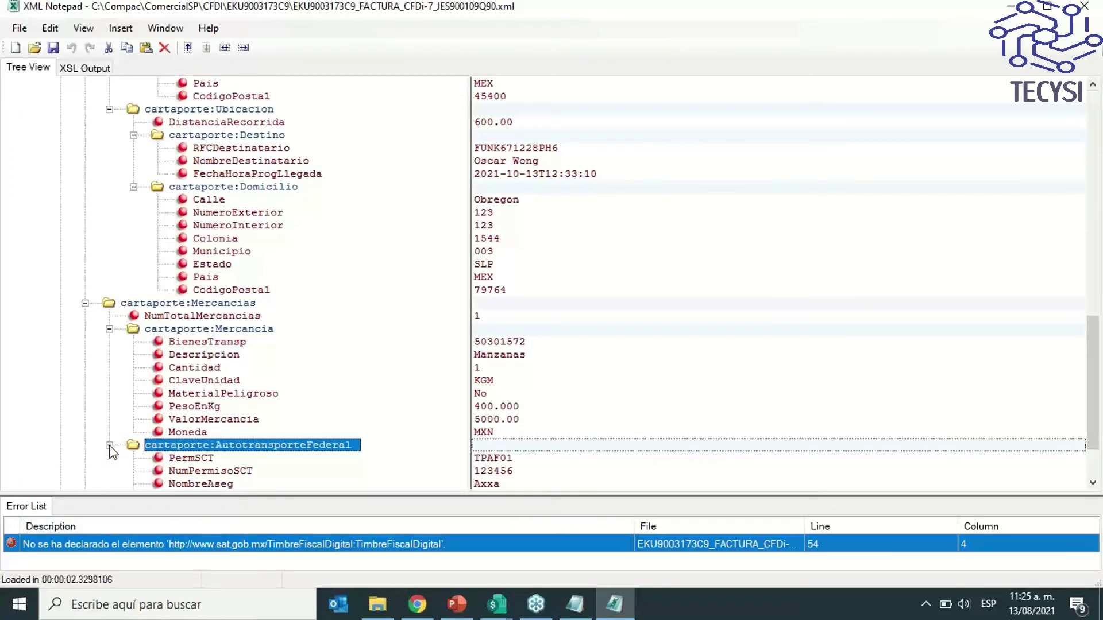
pyautogui.scroll(-2, 267, 410)
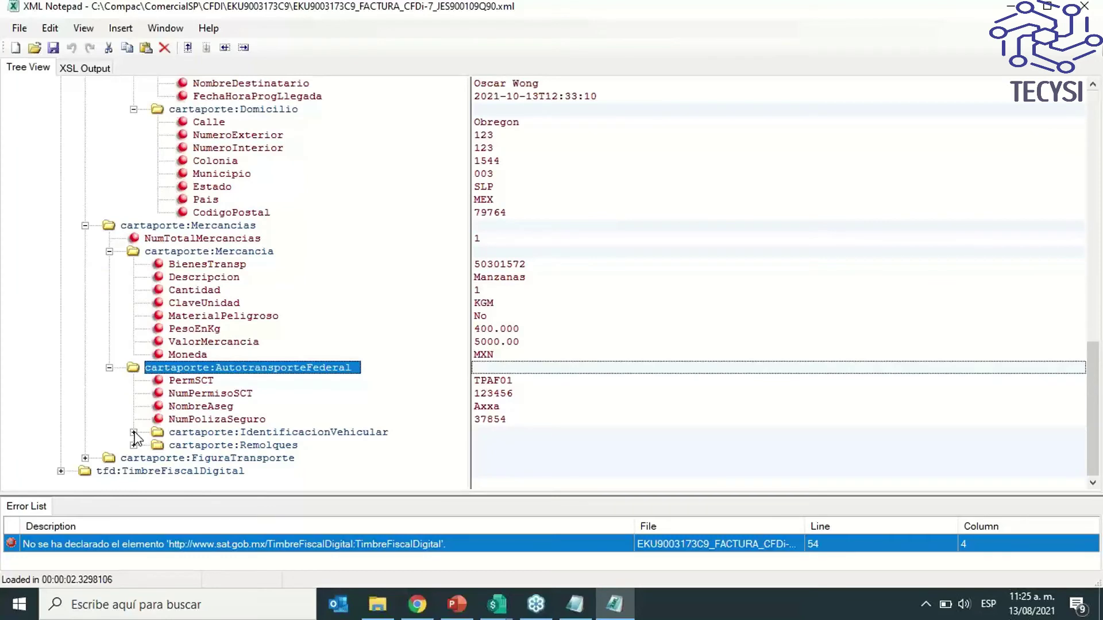
pyautogui.click(510, 381)
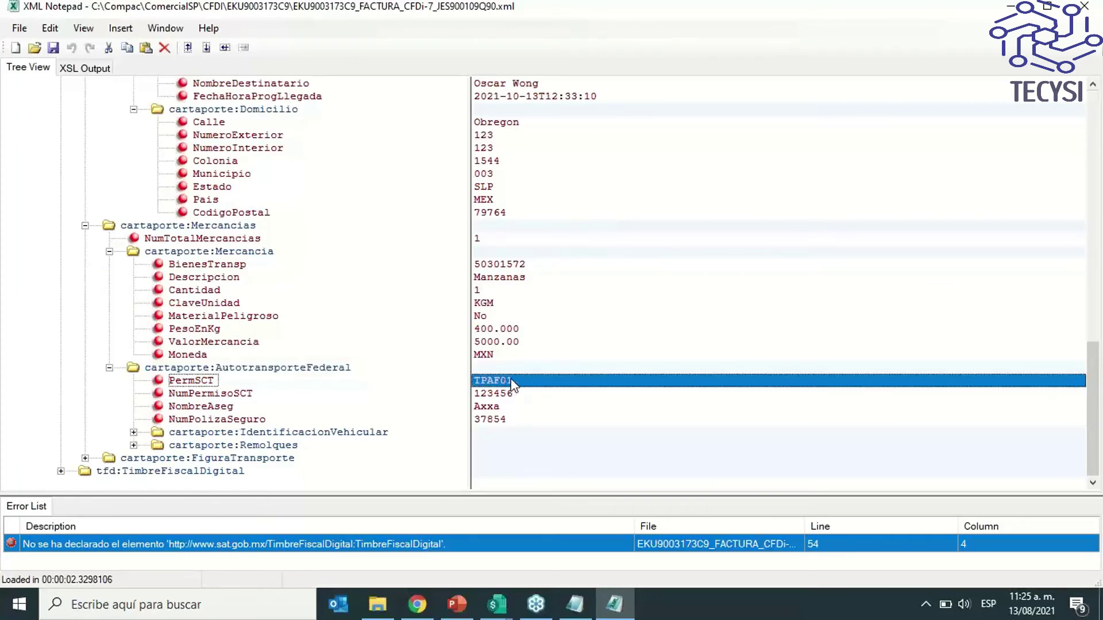
pyautogui.click(509, 394)
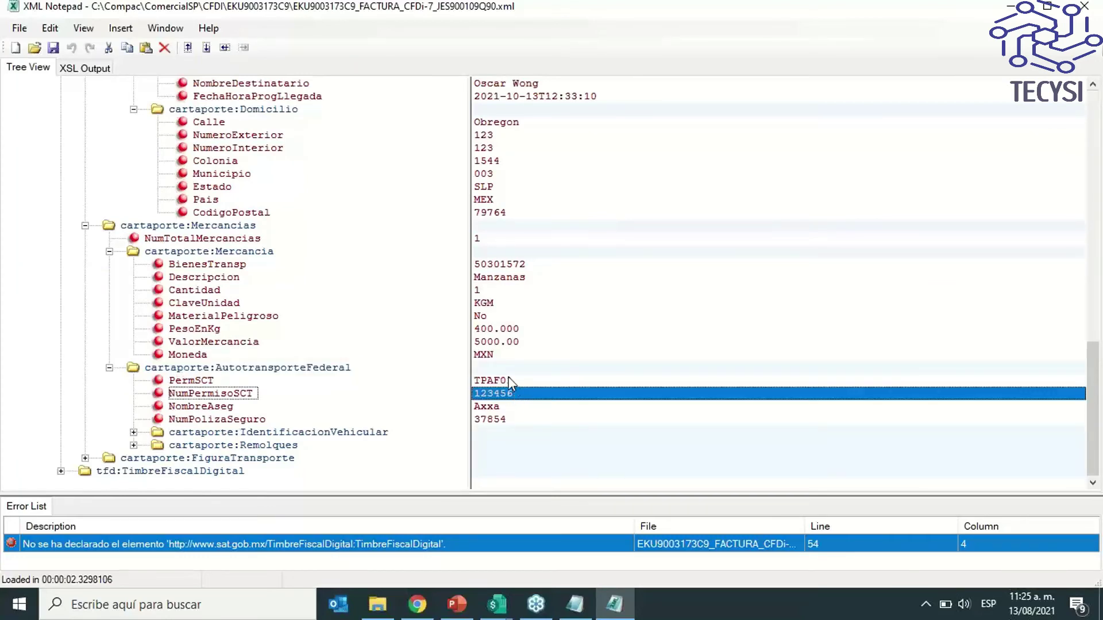
pyautogui.click(497, 410)
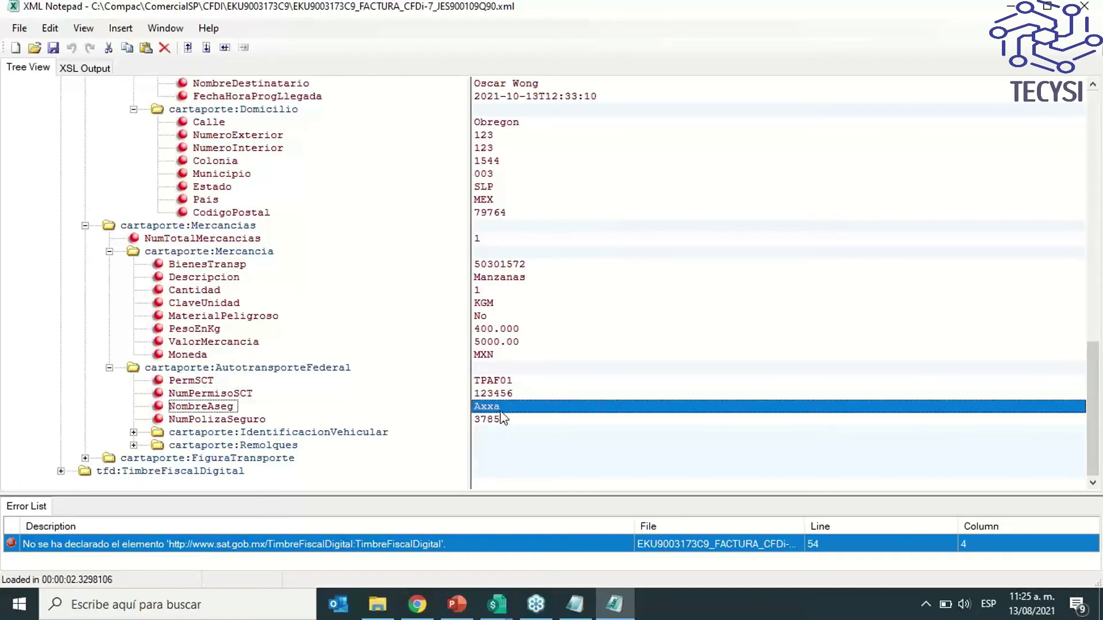
# Expand cartaporte:IdentificacionVehicular and examine the vehicle attributes, including the AnioModeloVM model year
pyautogui.click(133, 432)
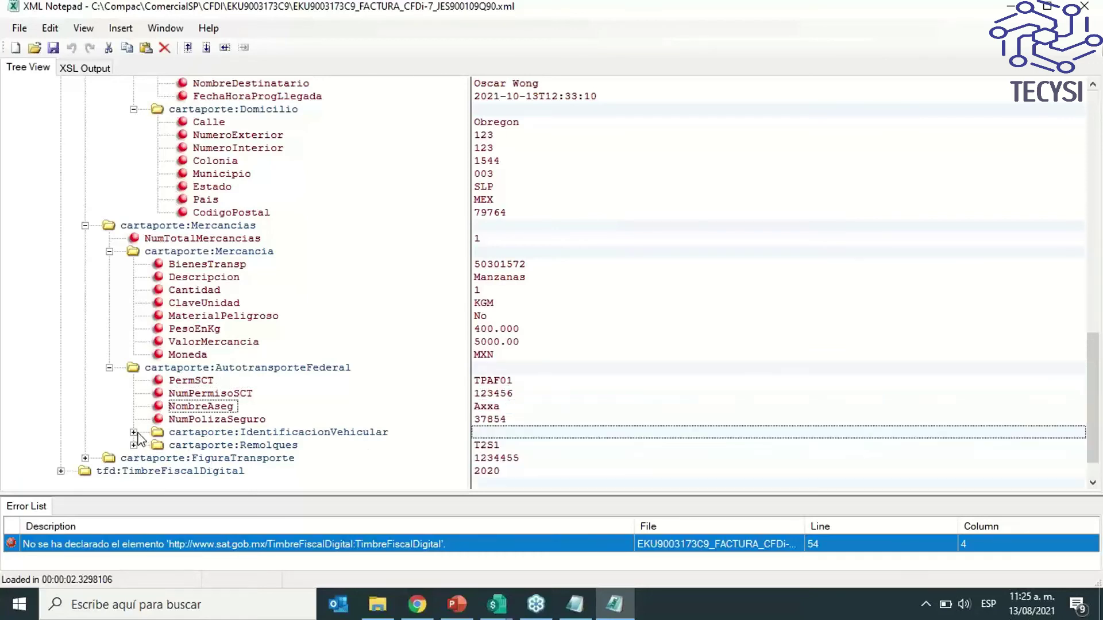
pyautogui.scroll(-1, 305, 406)
pyautogui.click(352, 395)
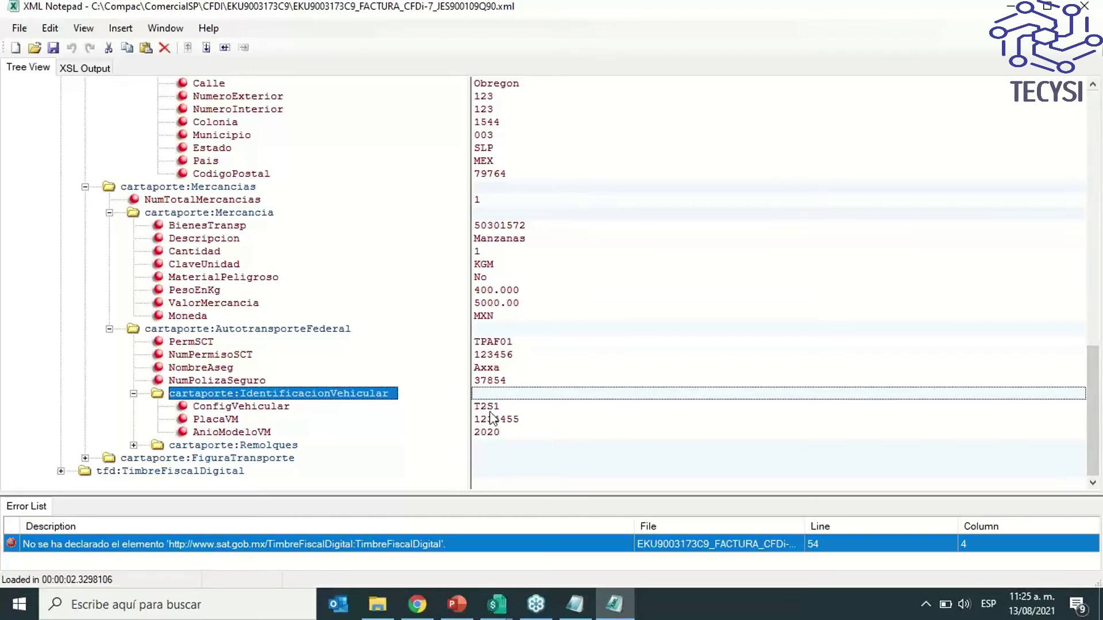
pyautogui.click(487, 438)
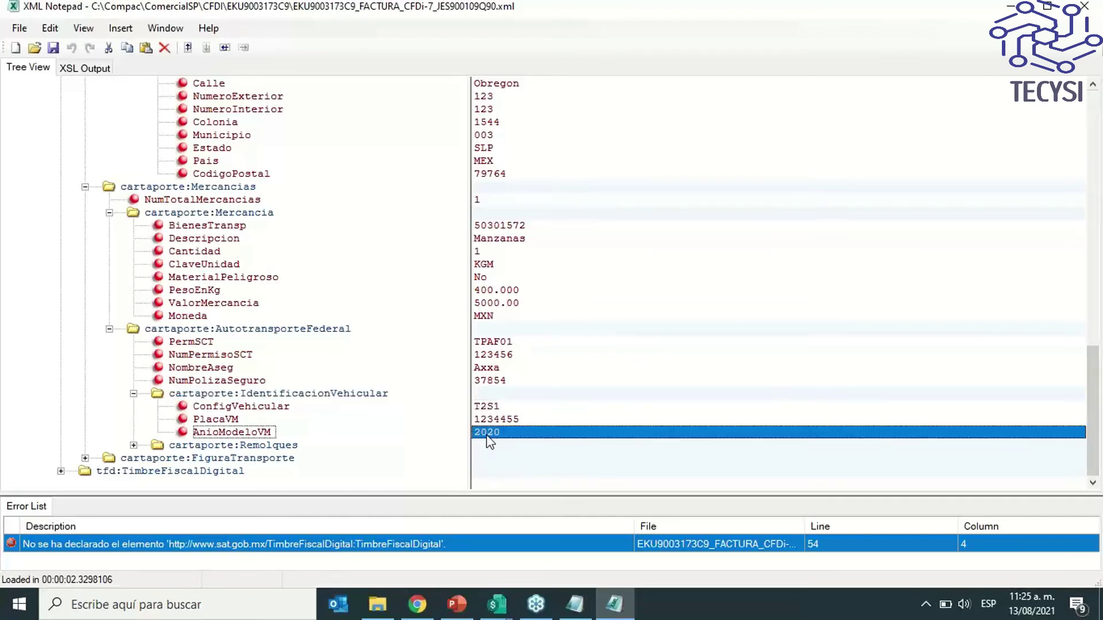
# Expand cartaporte:Remolques and its cartaporte:Remolque node, and examine the trailer's SubTipoRem and Placa attributes
pyautogui.click(132, 446)
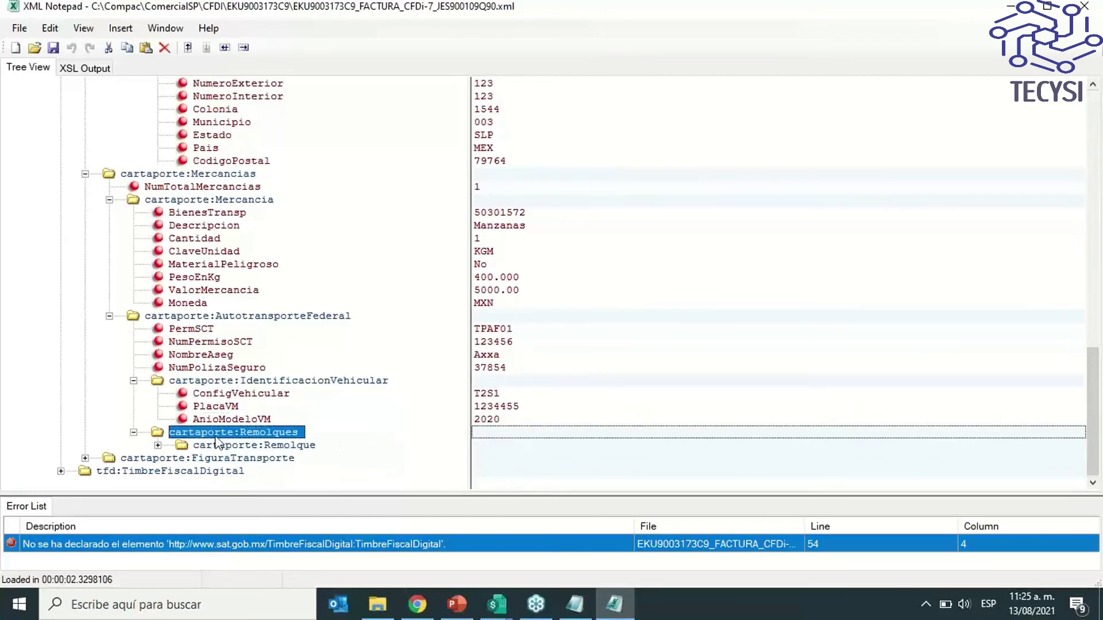
pyautogui.click(159, 446)
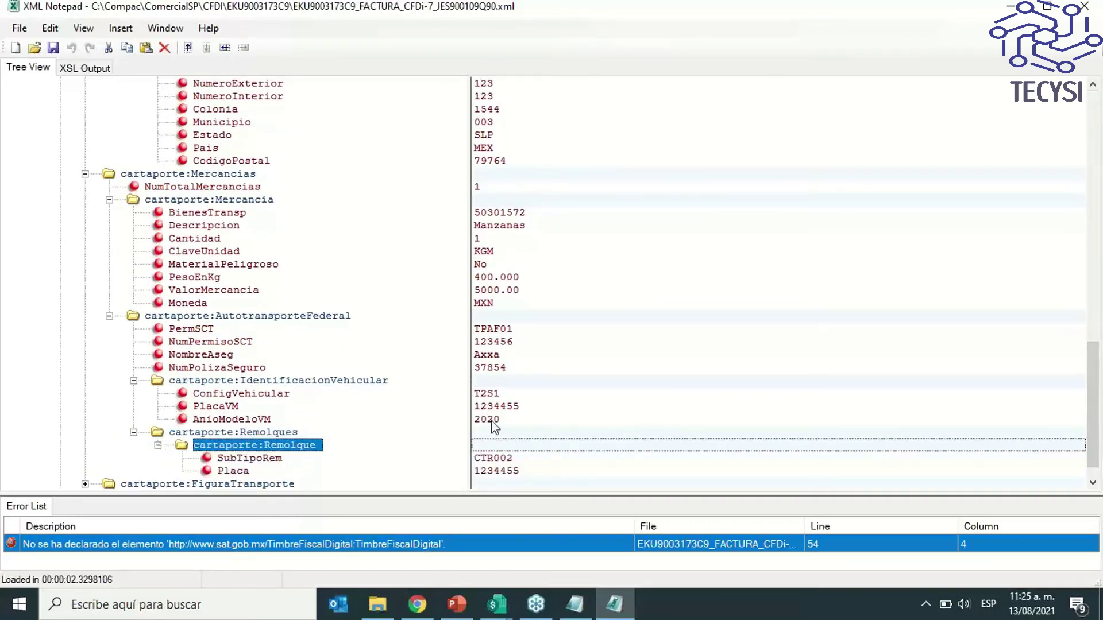
pyautogui.scroll(-1, 294, 414)
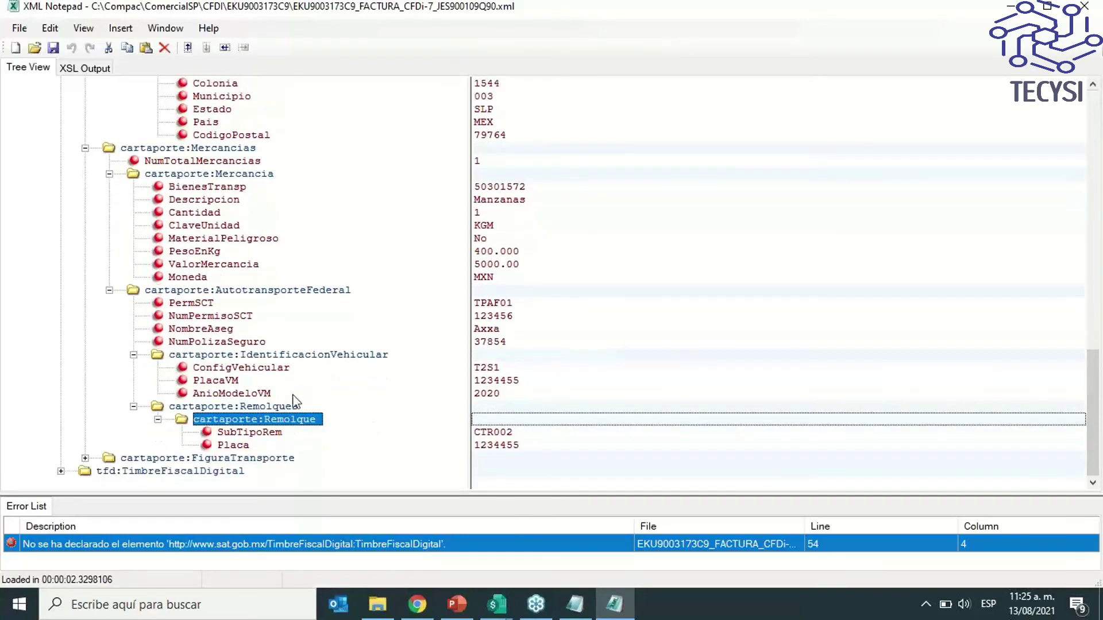
# Expand cartaporte:FiguraTransporte down to cartaporte:Operador and its cartaporte:Domicilio, and examine the operator's RFC, licence, name and address attributes
pyautogui.click(85, 458)
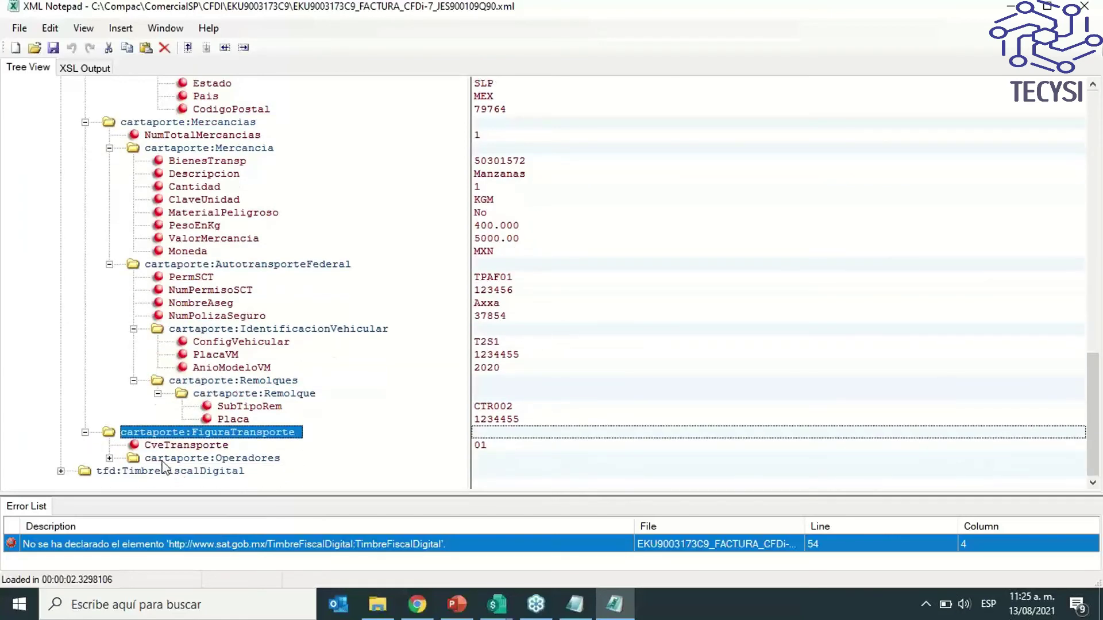
pyautogui.click(109, 458)
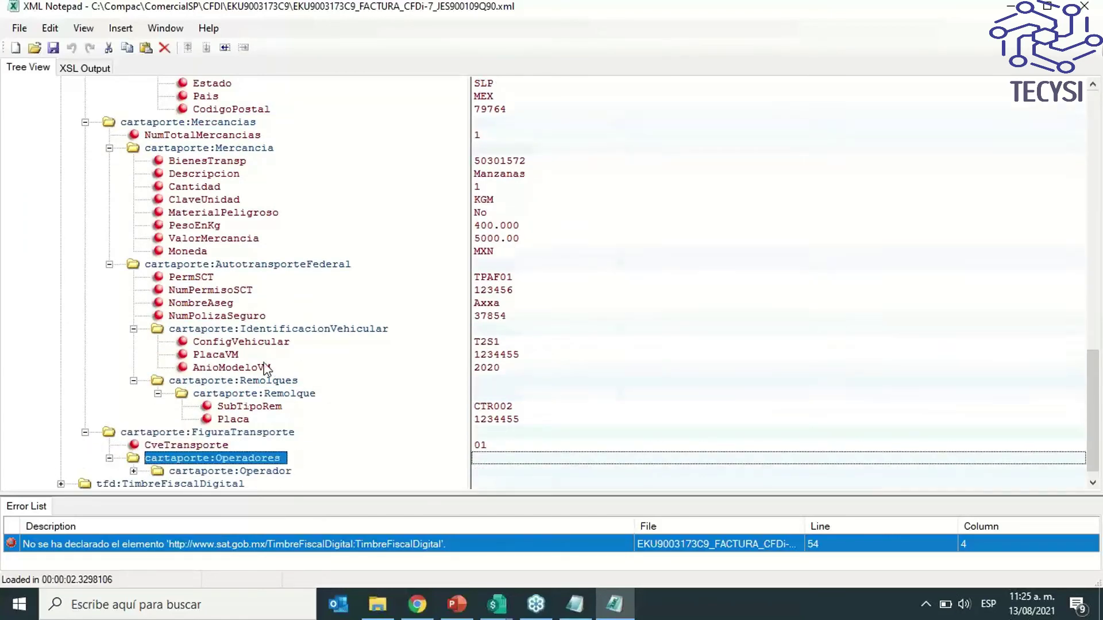
pyautogui.click(133, 457)
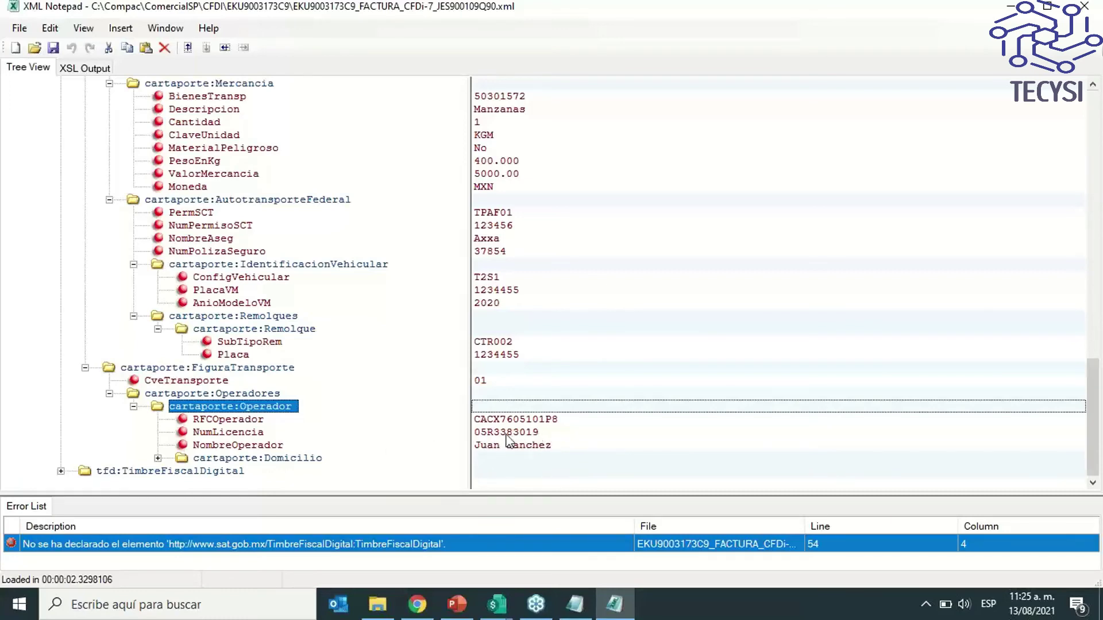
pyautogui.click(542, 420)
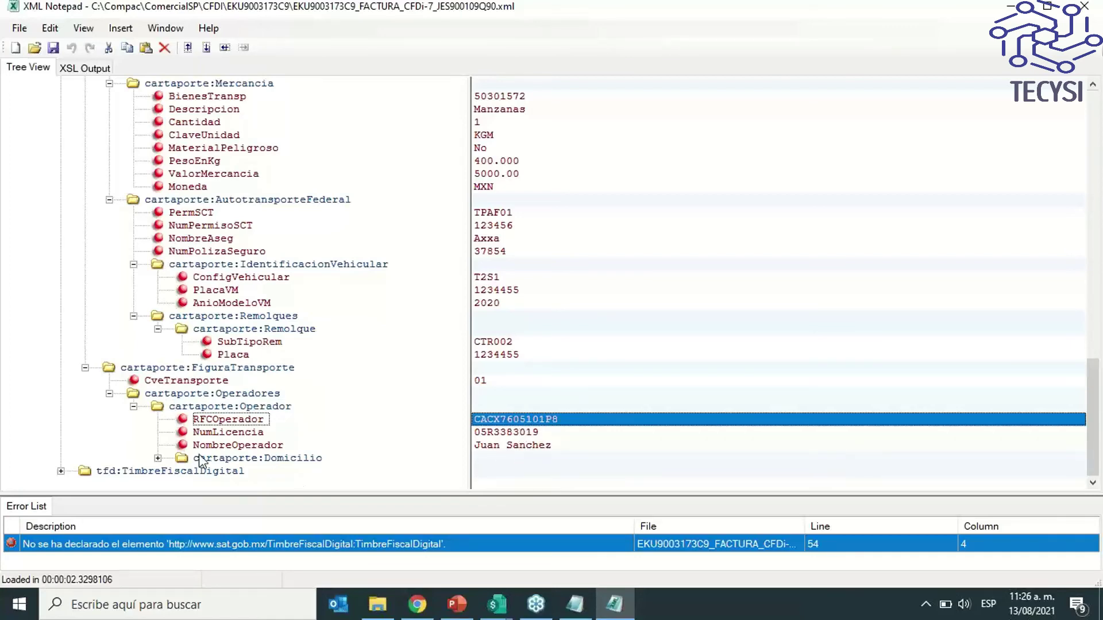
pyautogui.click(158, 458)
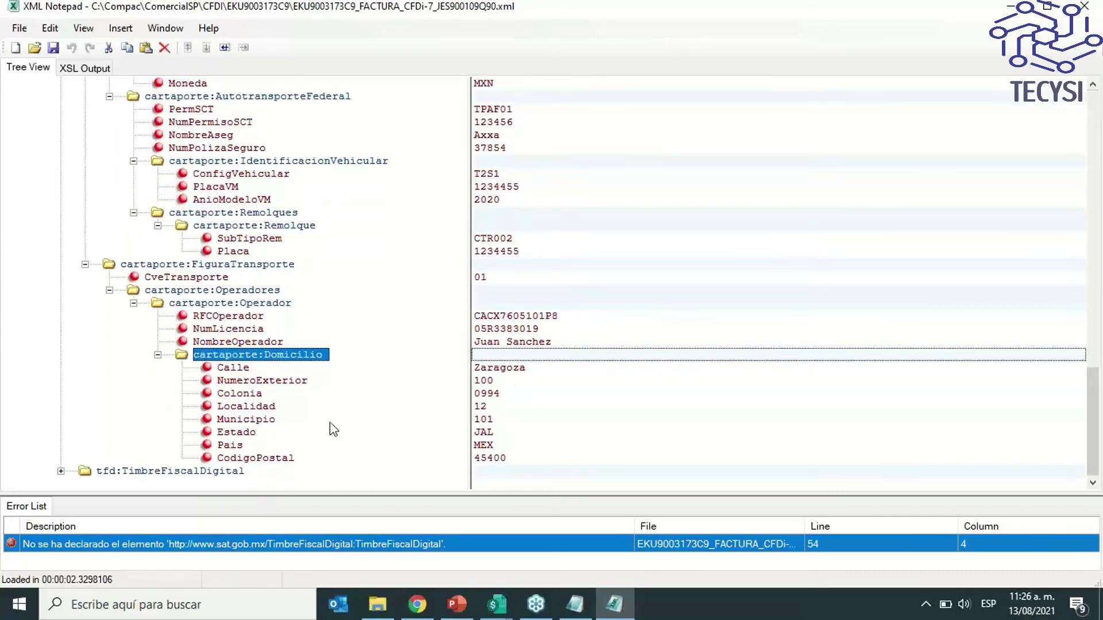
pyautogui.click(504, 410)
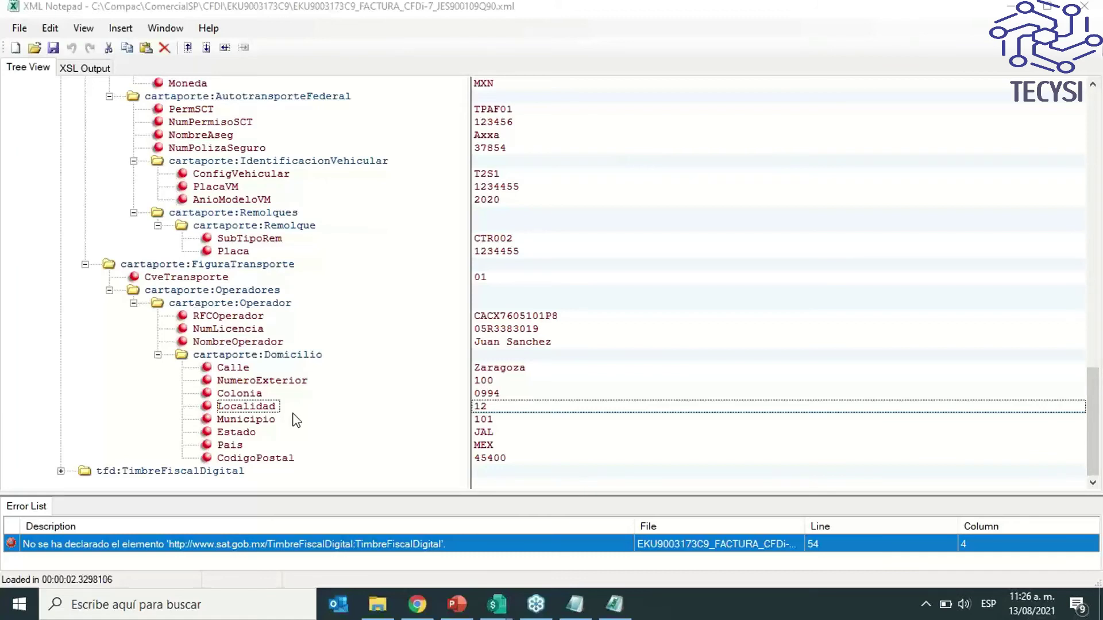
# Close the XML file and return to CONTPAQi Comercial, dismissing the finished stamping dialog
pyautogui.moveTo(468, 150); pyautogui.dragTo(435, 160)
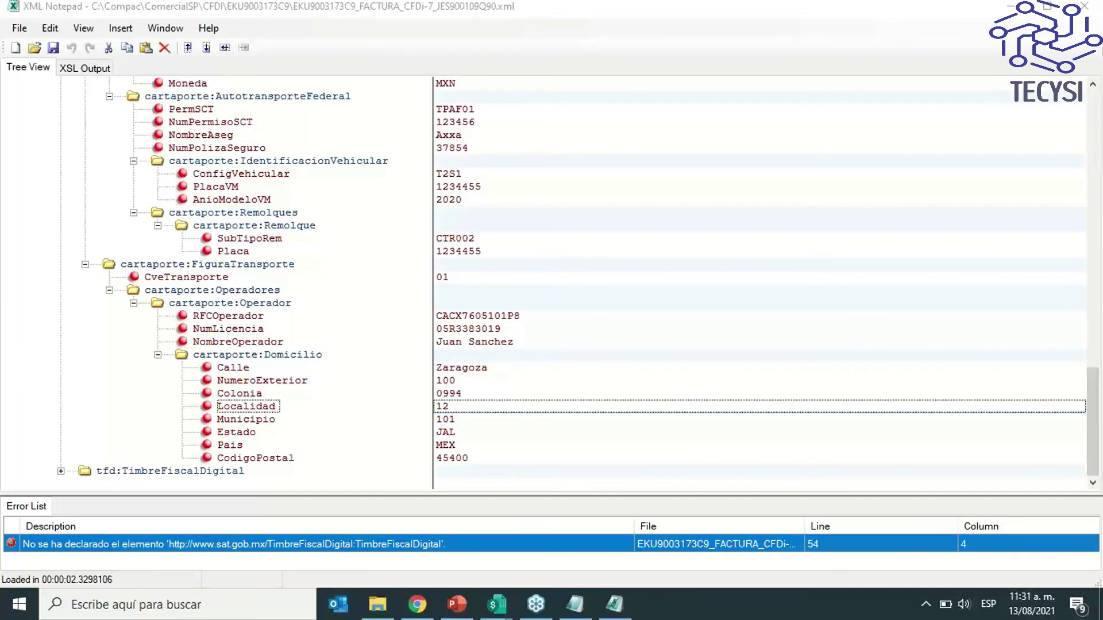
pyautogui.click(1083, 6)
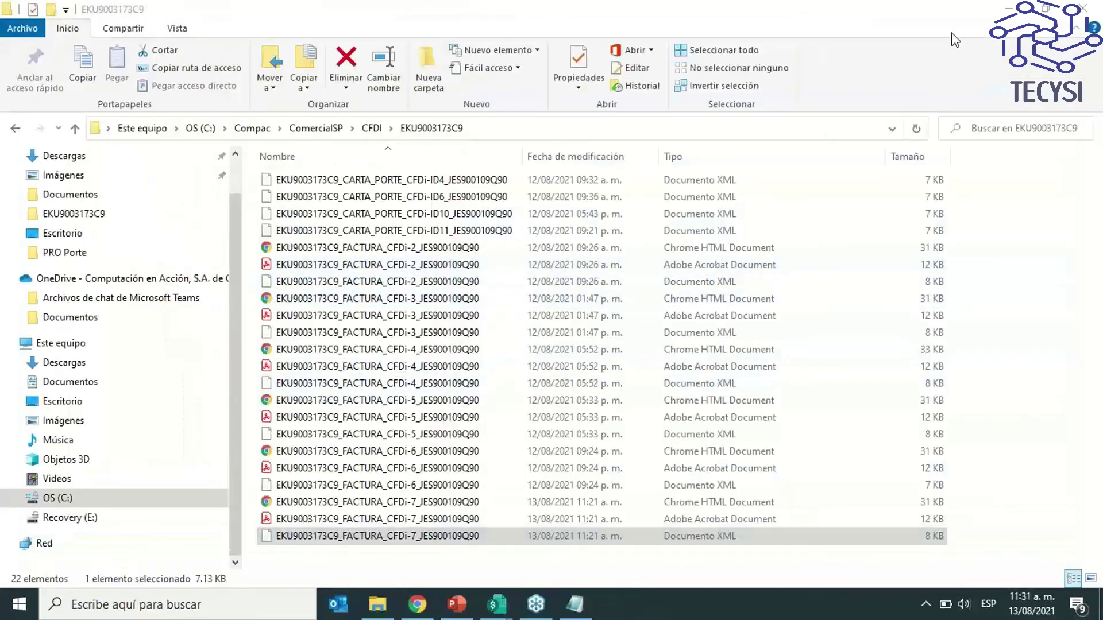
pyautogui.click(1010, 11)
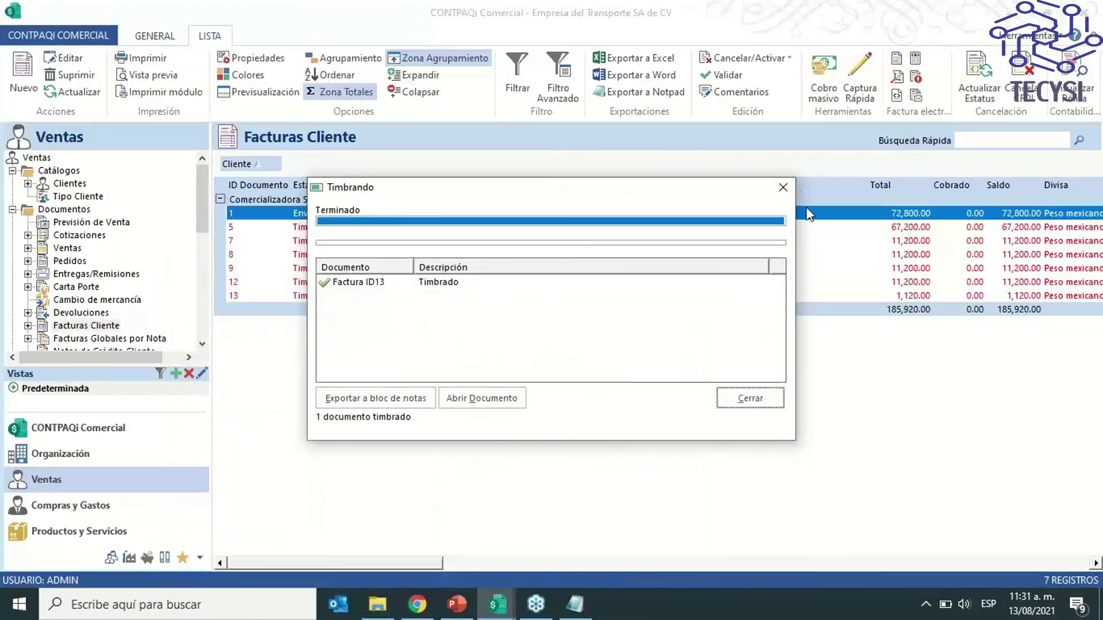
pyautogui.click(782, 188)
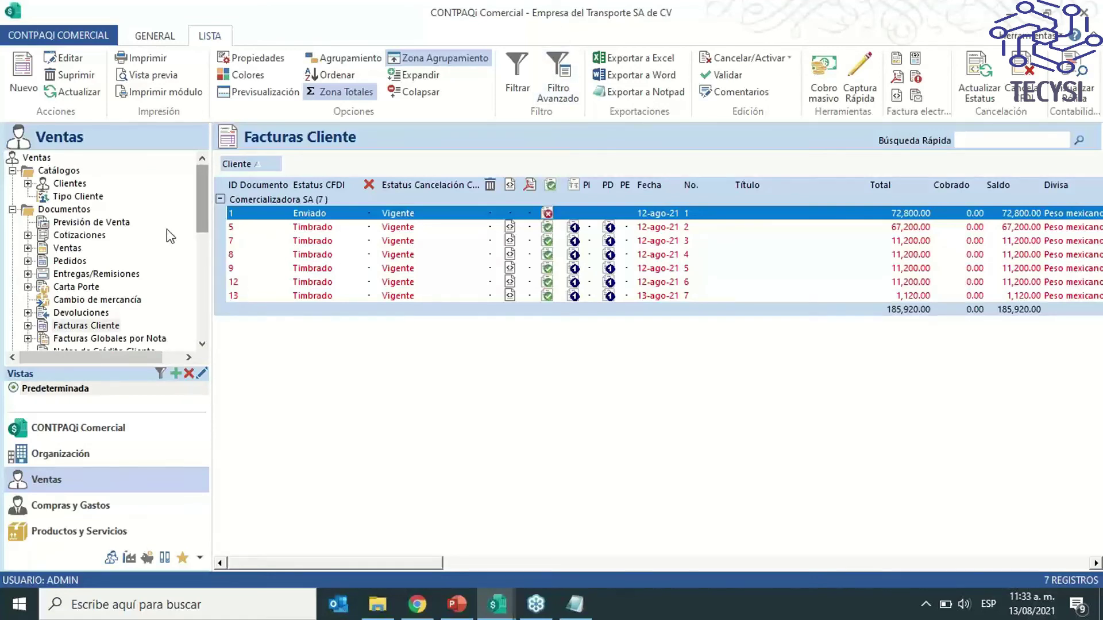
# Create a new Carta Porte document under Ventas for the client Comercializadora SA
pyautogui.click(63, 288)
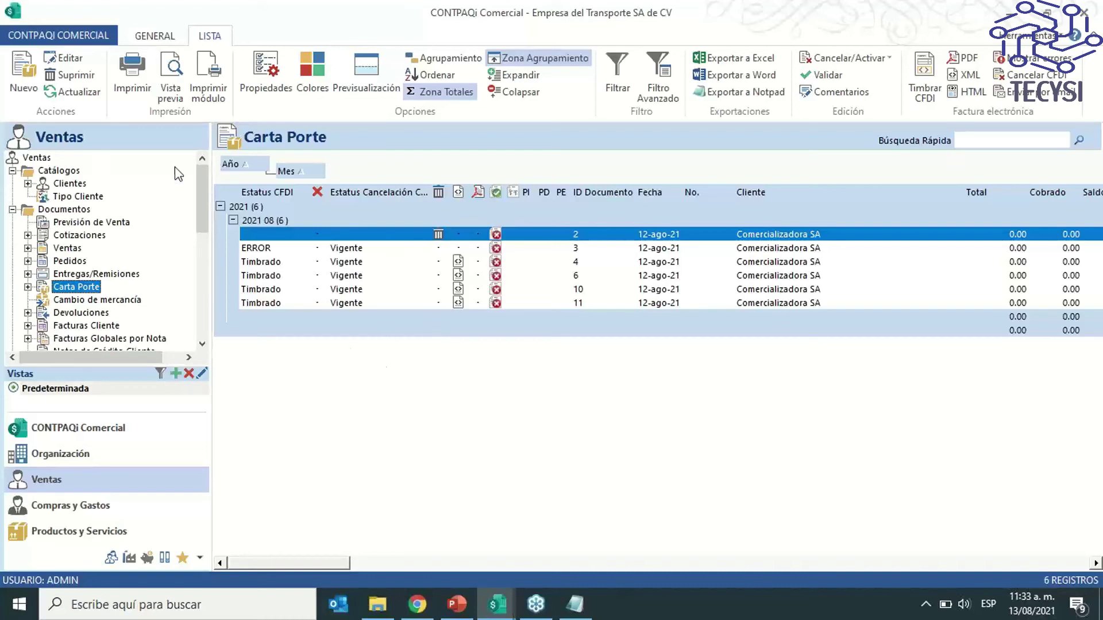
pyautogui.click(24, 72)
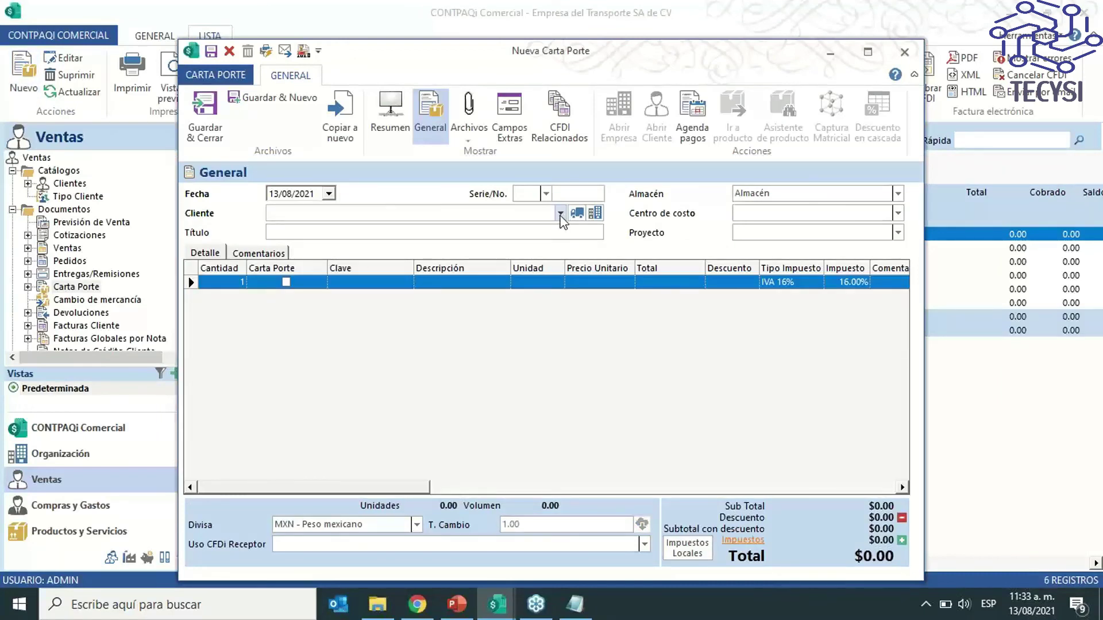
pyautogui.click(905, 52)
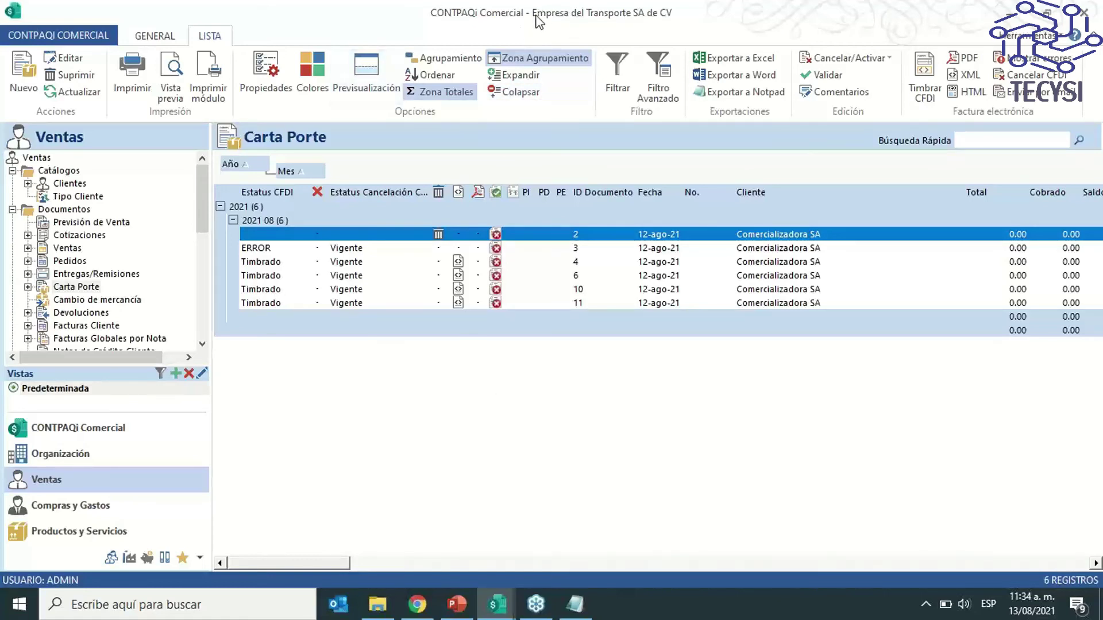
pyautogui.click(23, 78)
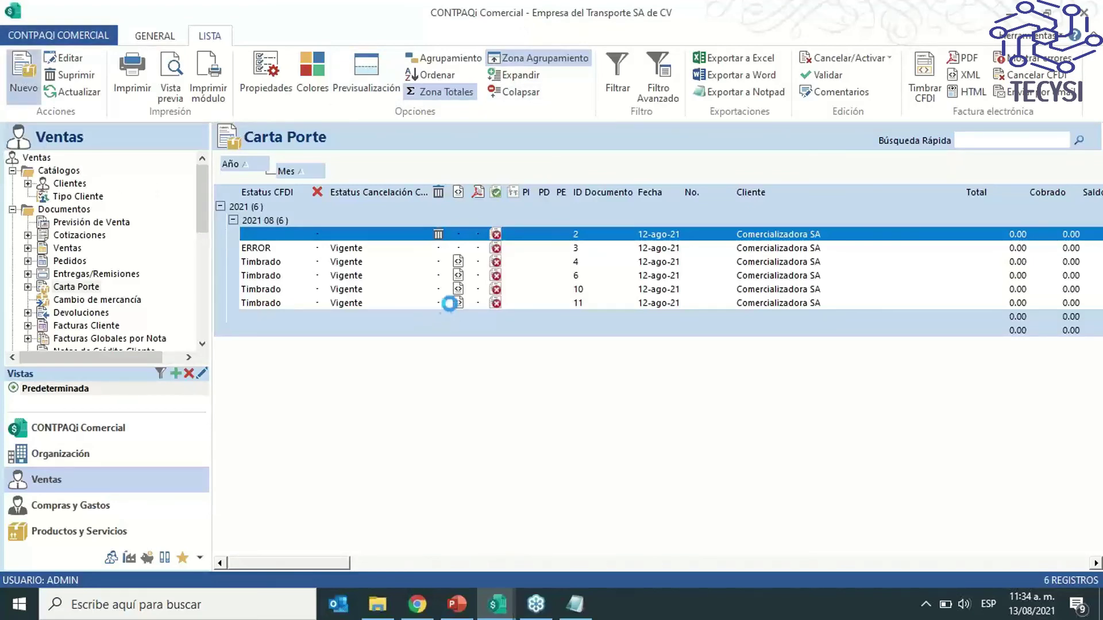
pyautogui.click(560, 213)
pyautogui.click(347, 228)
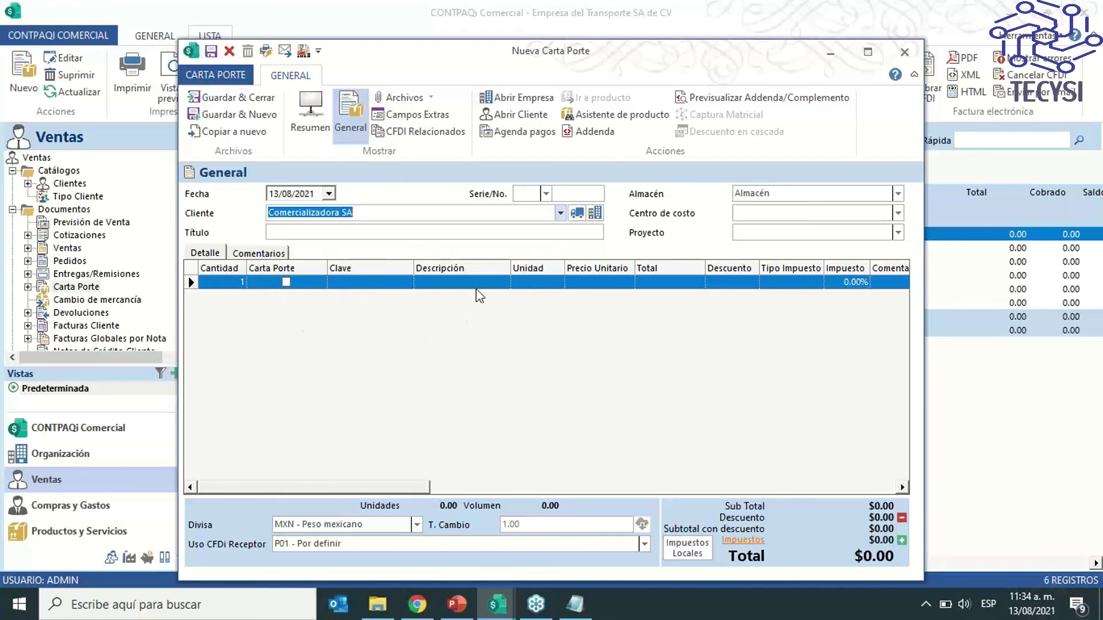
# Add the product Manzanas to the first detail line and mark that line as Carta Porte
pyautogui.click(435, 283)
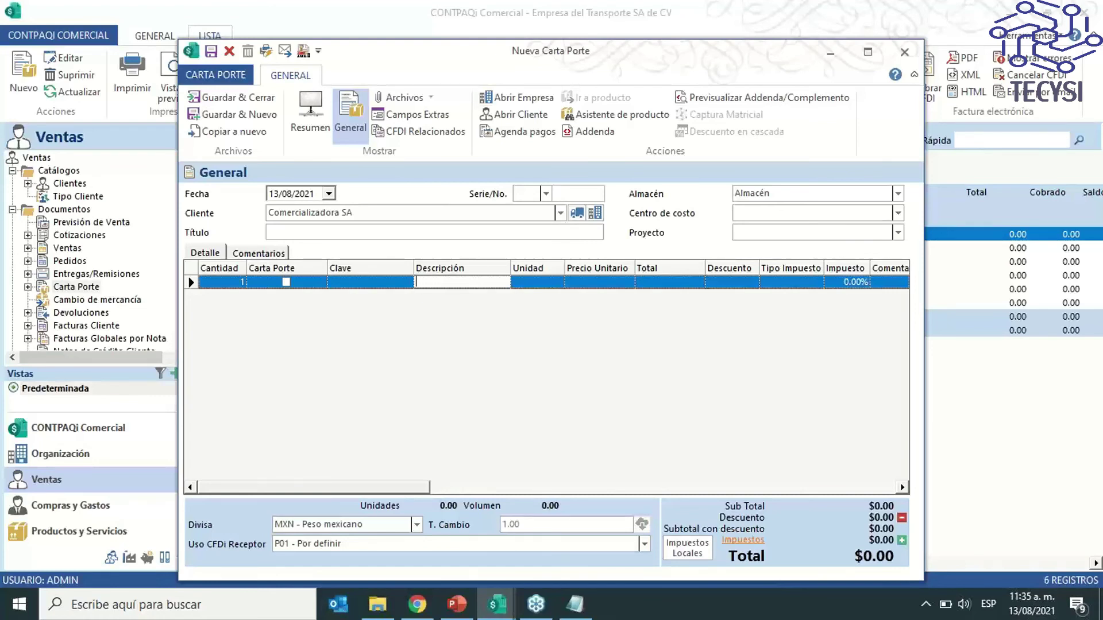
pyautogui.write('maz')
pyautogui.press('BackSpace')
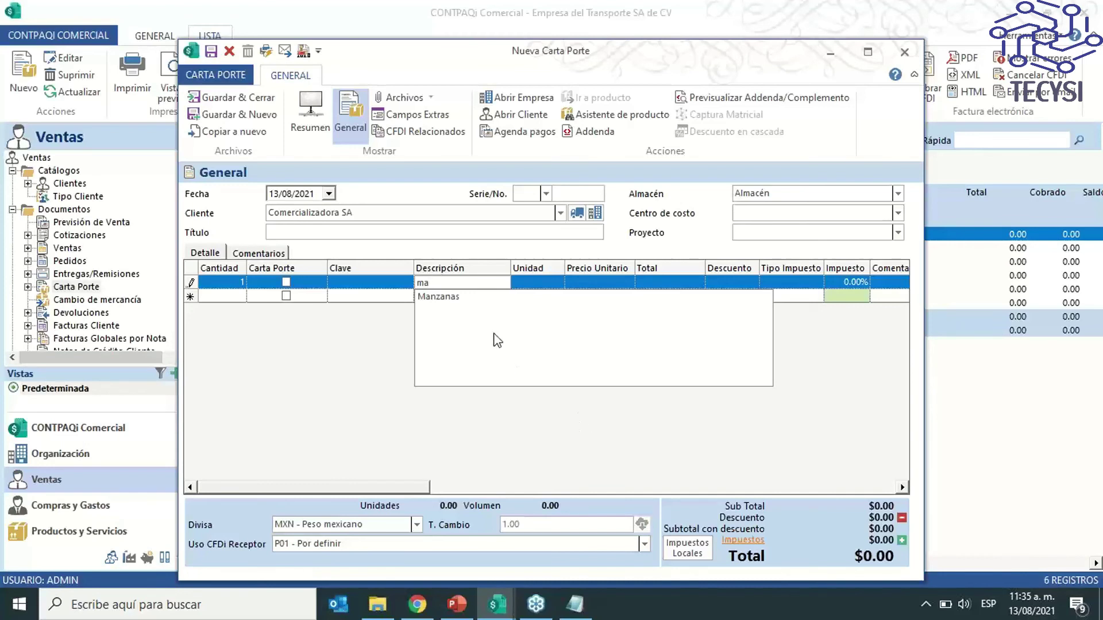
pyautogui.click(453, 299)
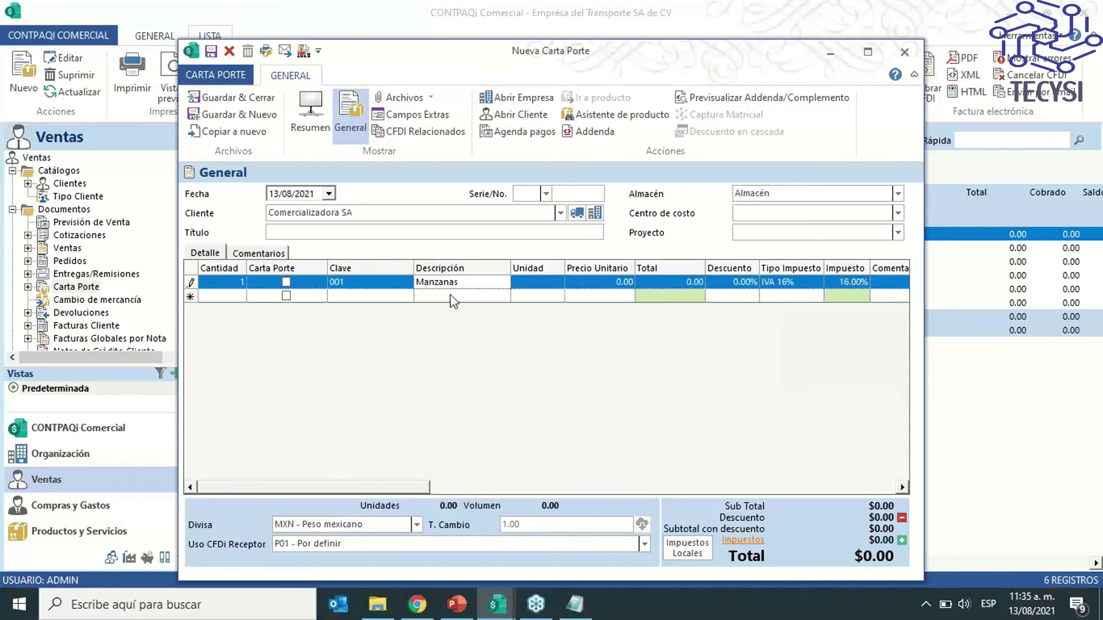
pyautogui.moveTo(923, 258); pyautogui.dragTo(822, 259)
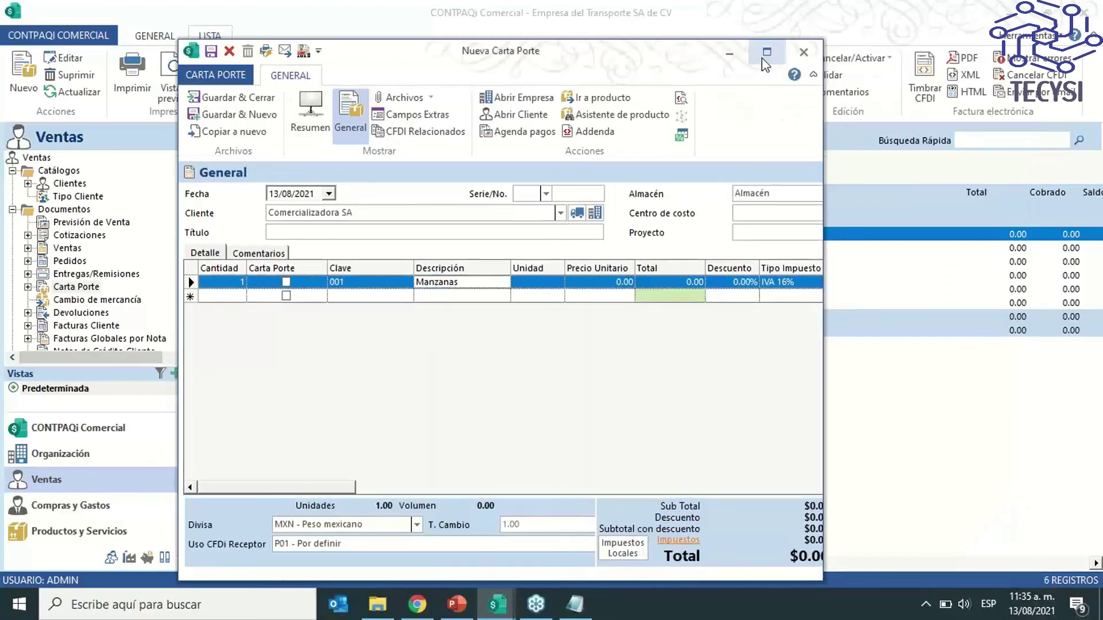
pyautogui.click(767, 52)
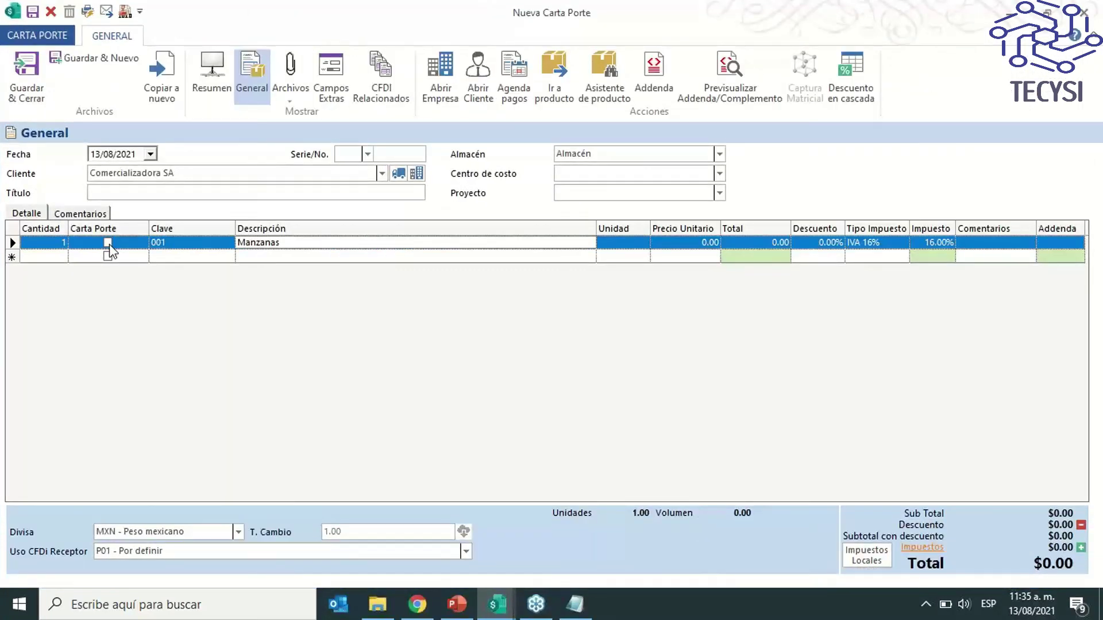
pyautogui.click(109, 243)
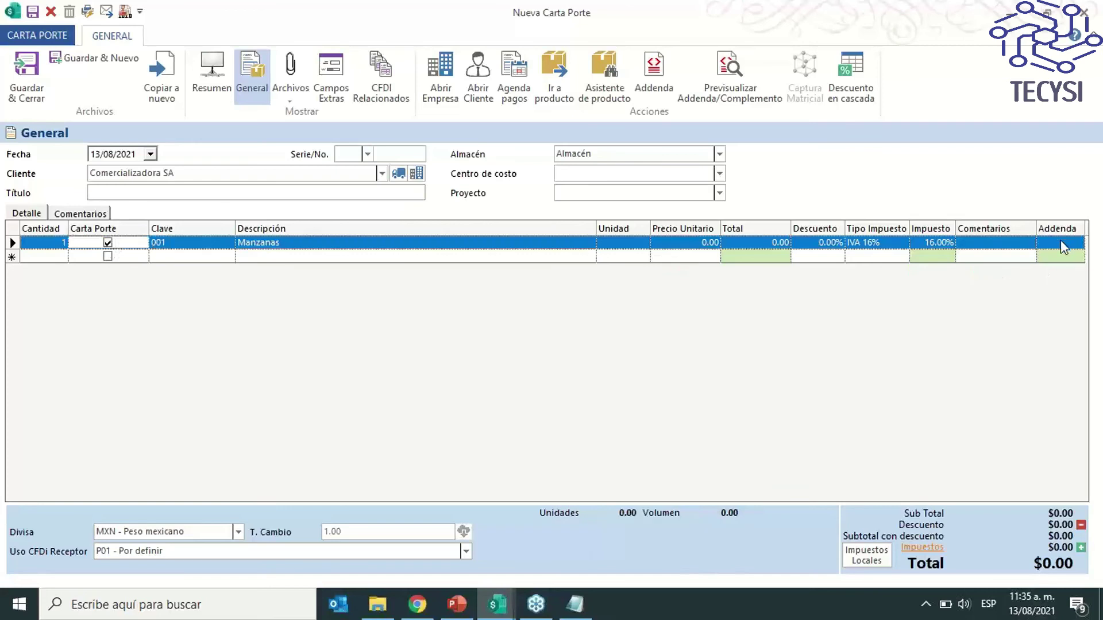
# In the Manzanas line's addenda, set Peso en kg to 4000 and Valor de la mercancía to 8000
pyautogui.click(1061, 242)
pyautogui.click(1075, 244)
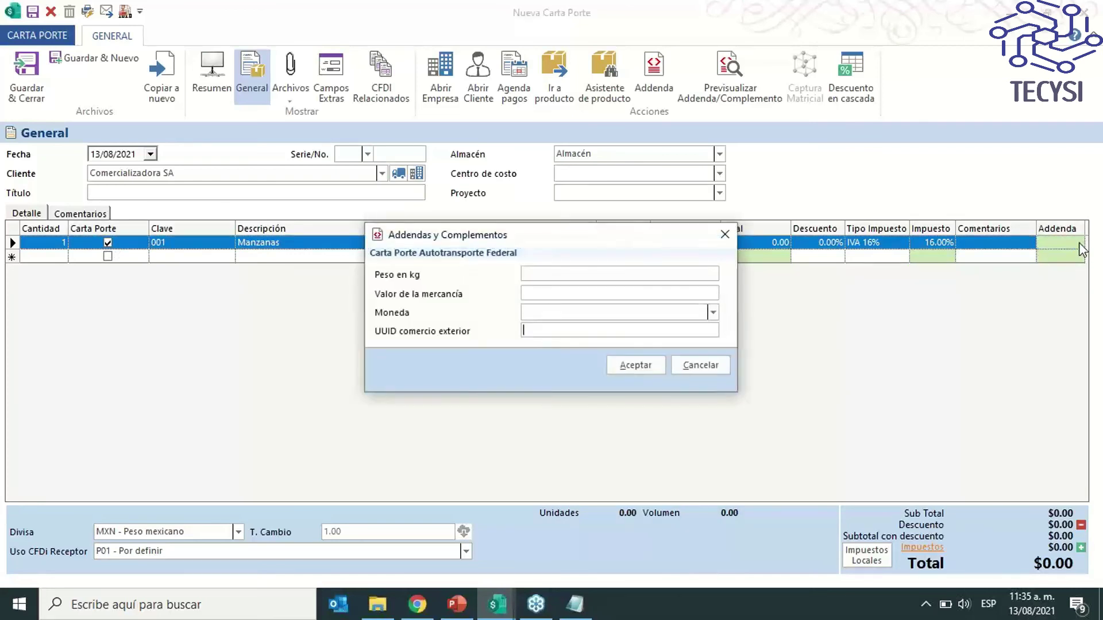
pyautogui.click(557, 274)
pyautogui.write('400')
pyautogui.press('BackSpace')
pyautogui.press('BackSpace')
pyautogui.write('000')
pyautogui.press('Tab')
pyautogui.write('8000')
# Set the line addenda's Moneda to MXN - Peso mexicano and accept the goods data
pyautogui.click(555, 315)
pyautogui.press('m')
pyautogui.press('x')
pyautogui.press('x')
pyautogui.press('x')
pyautogui.press('x')
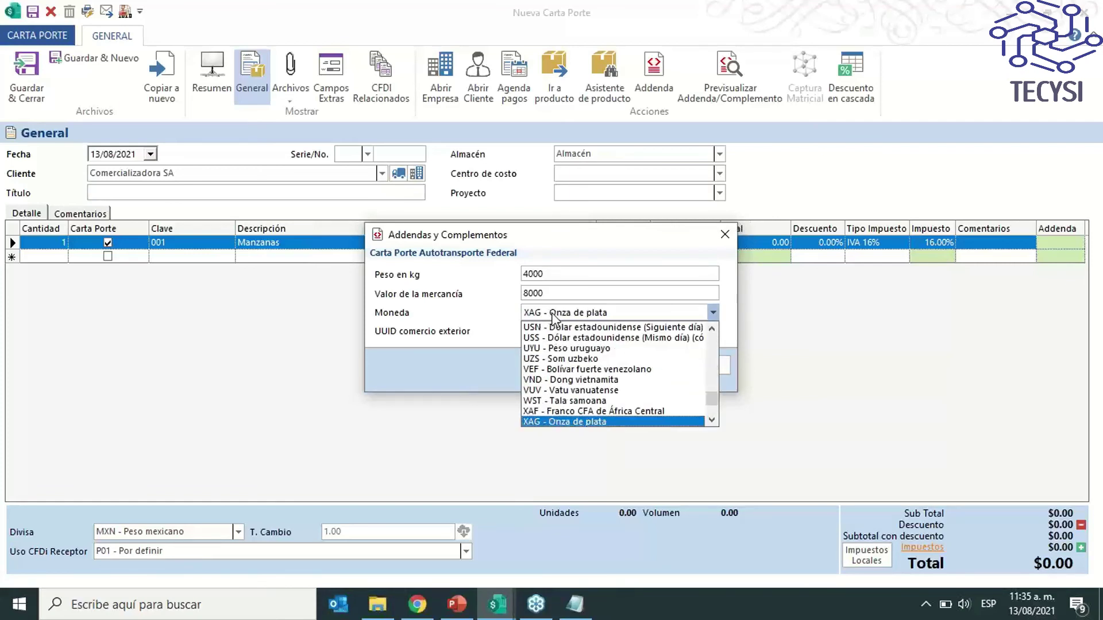
pyautogui.press('m')
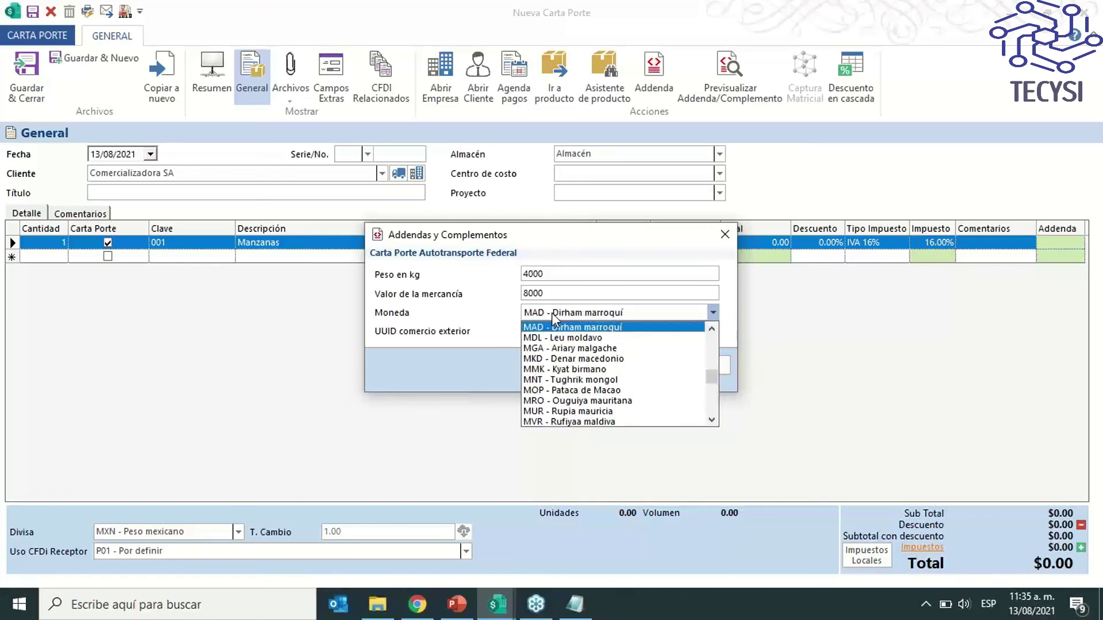
pyautogui.press('m')
pyautogui.press('m')
pyautogui.press('m')
pyautogui.press('m')
pyautogui.press('m')
pyautogui.press('m')
pyautogui.press('m')
pyautogui.press('m')
pyautogui.press('m')
pyautogui.press('m')
pyautogui.press('m')
pyautogui.press('m')
pyautogui.press('m')
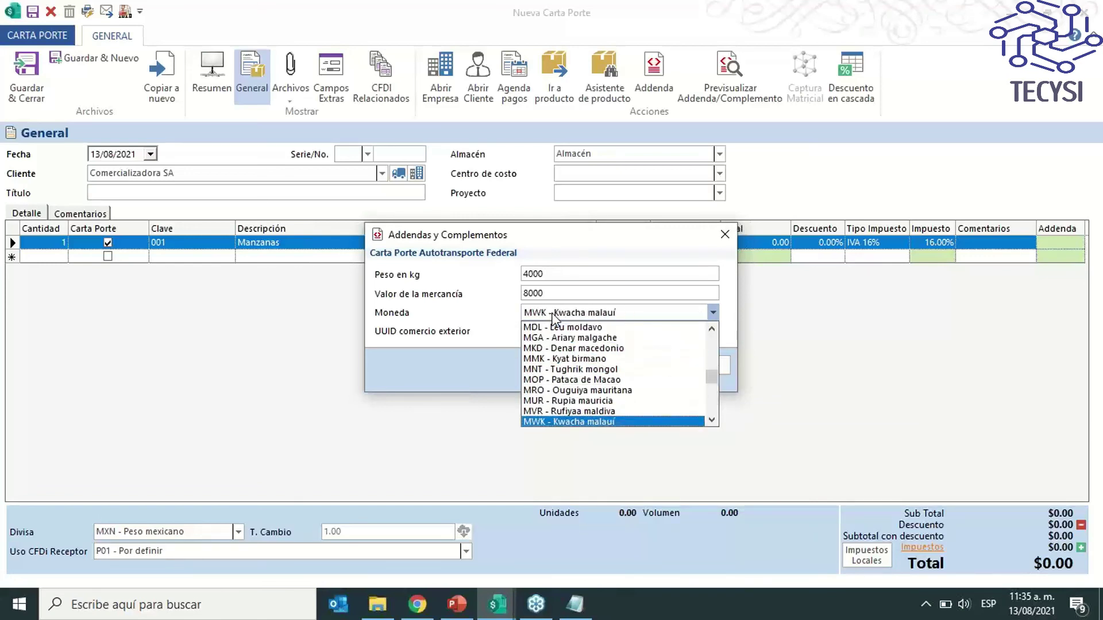
pyautogui.press('m')
pyautogui.press('Up')
pyautogui.press('Up')
pyautogui.press('Up')
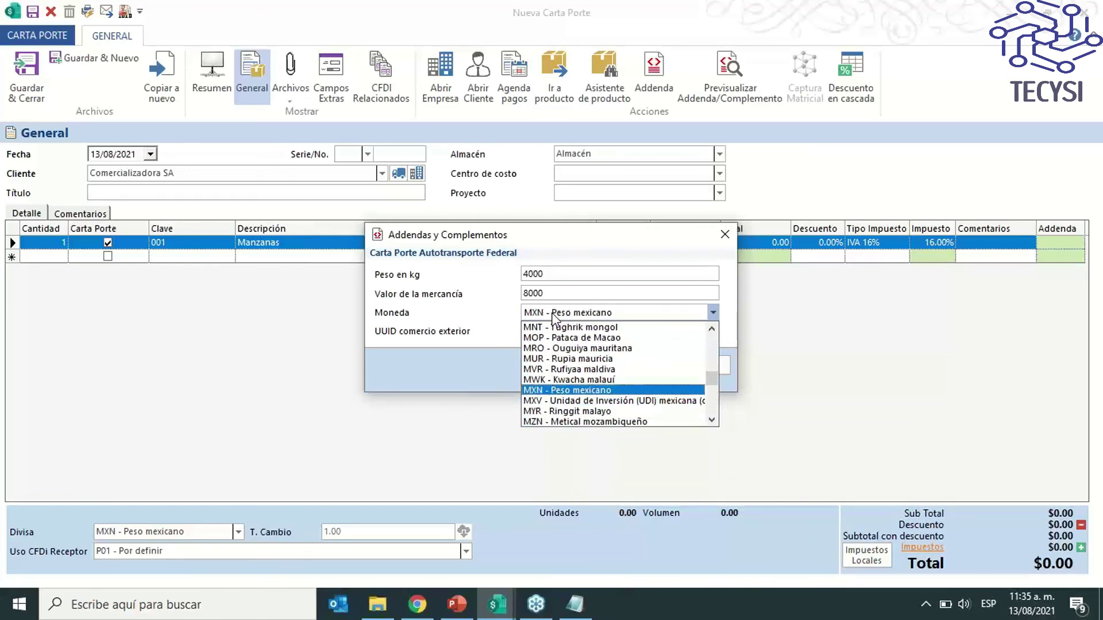
pyautogui.press('Return')
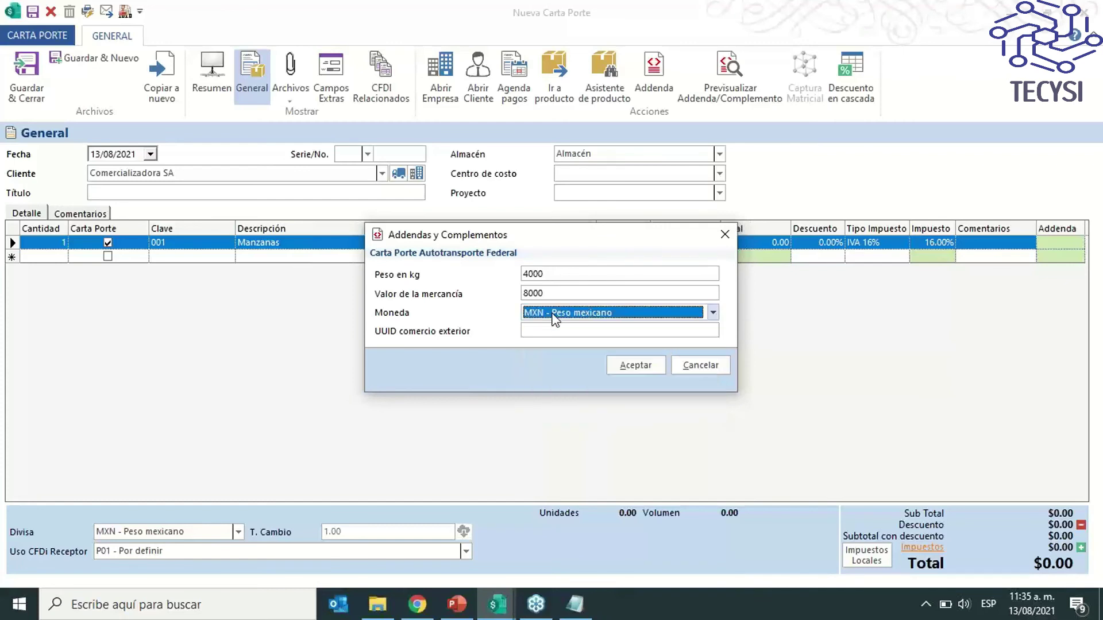
pyautogui.click(634, 366)
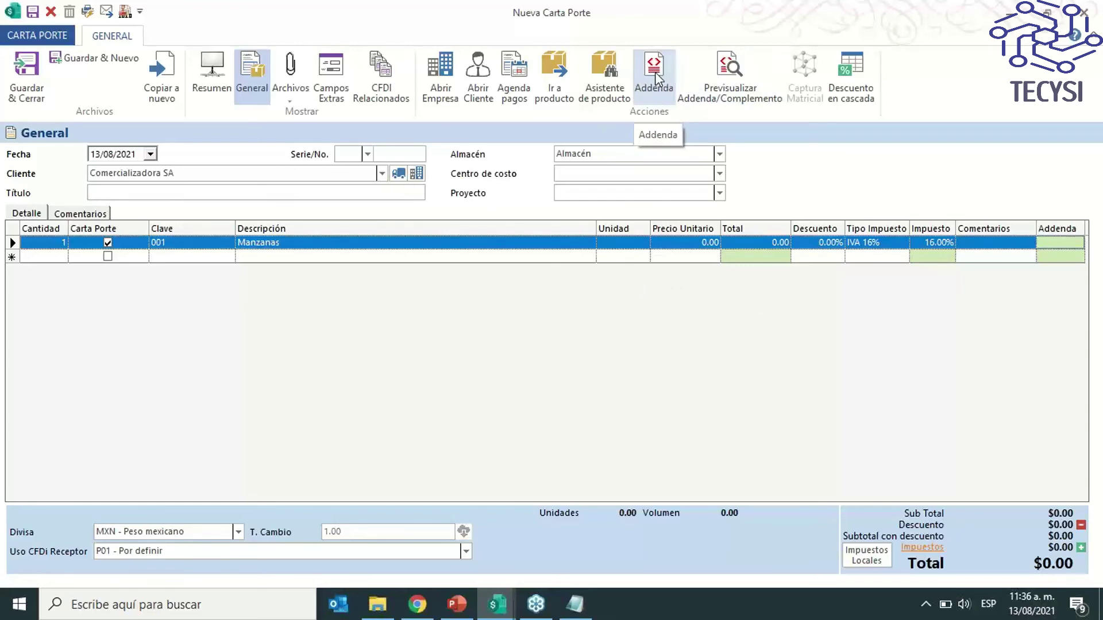
# Preview the document's complement and examine which cartaporte nodes and attributes are filled in
pyautogui.click(724, 89)
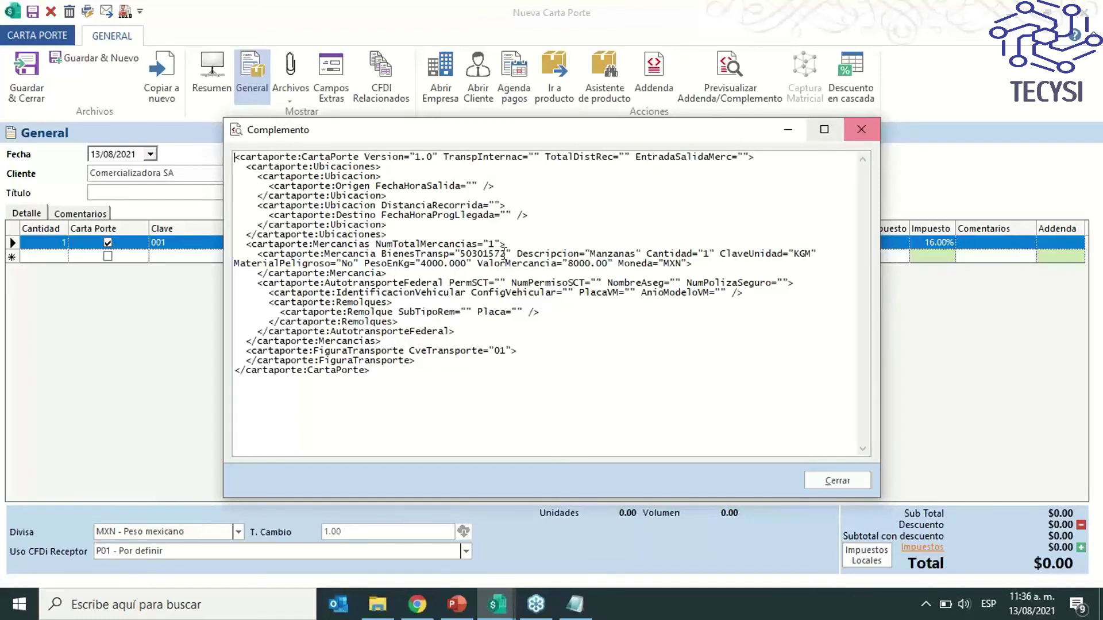
pyautogui.moveTo(401, 381); pyautogui.dragTo(310, 265)
pyautogui.click(461, 370)
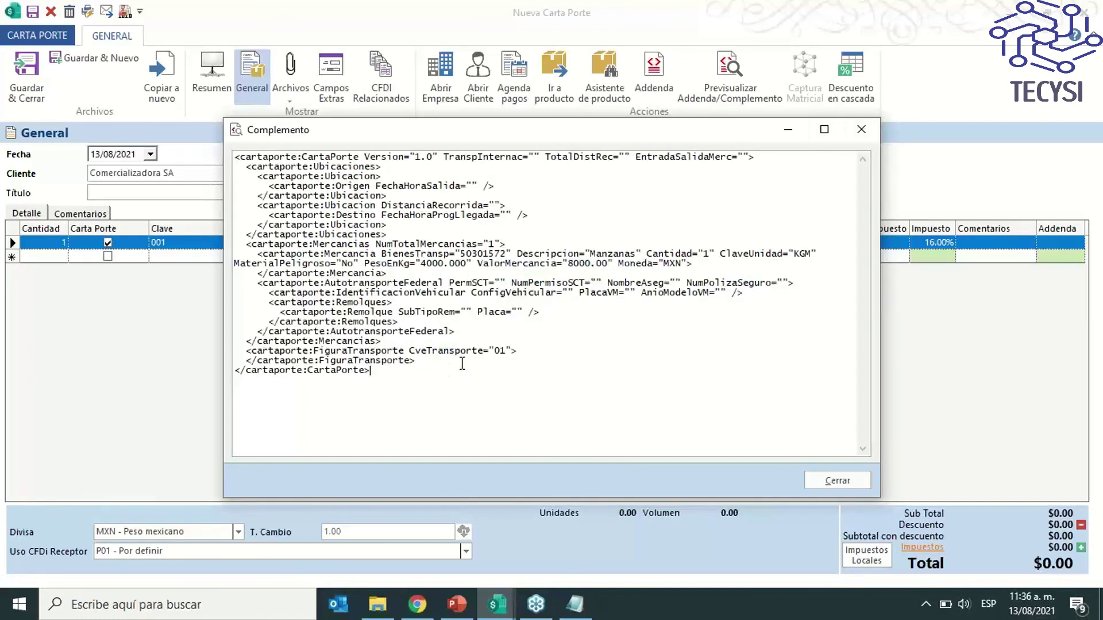
pyautogui.click(468, 312)
pyautogui.click(366, 186)
pyautogui.click(860, 130)
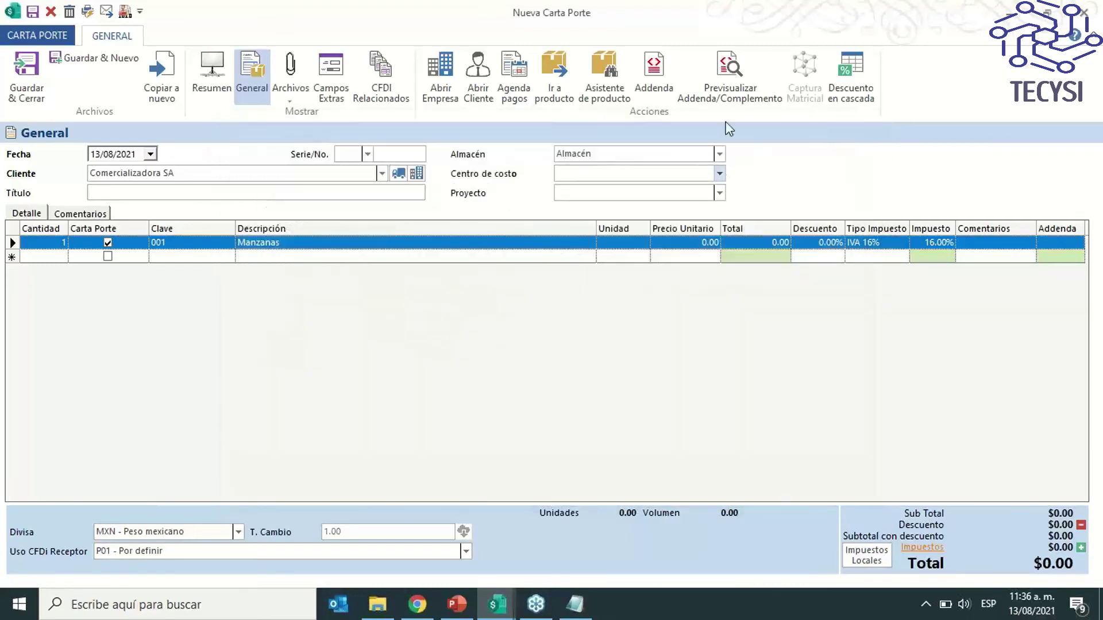
# In the document's Carta Porte addenda, set Transporte internacional to No and Distancia recorrida en km to 600
pyautogui.click(658, 79)
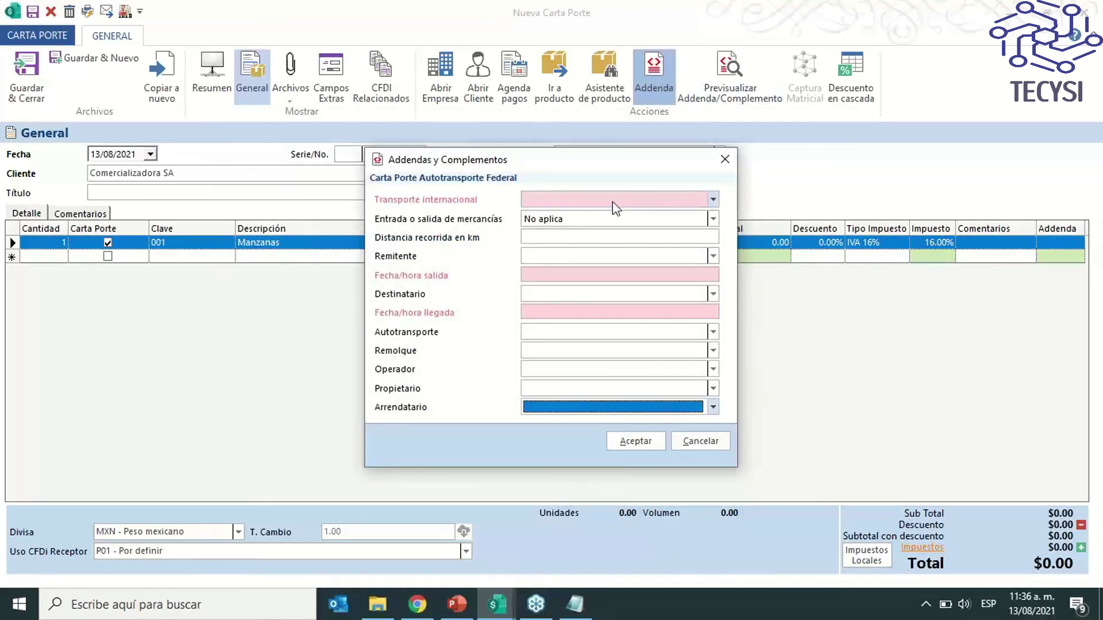
pyautogui.click(609, 201)
pyautogui.click(553, 233)
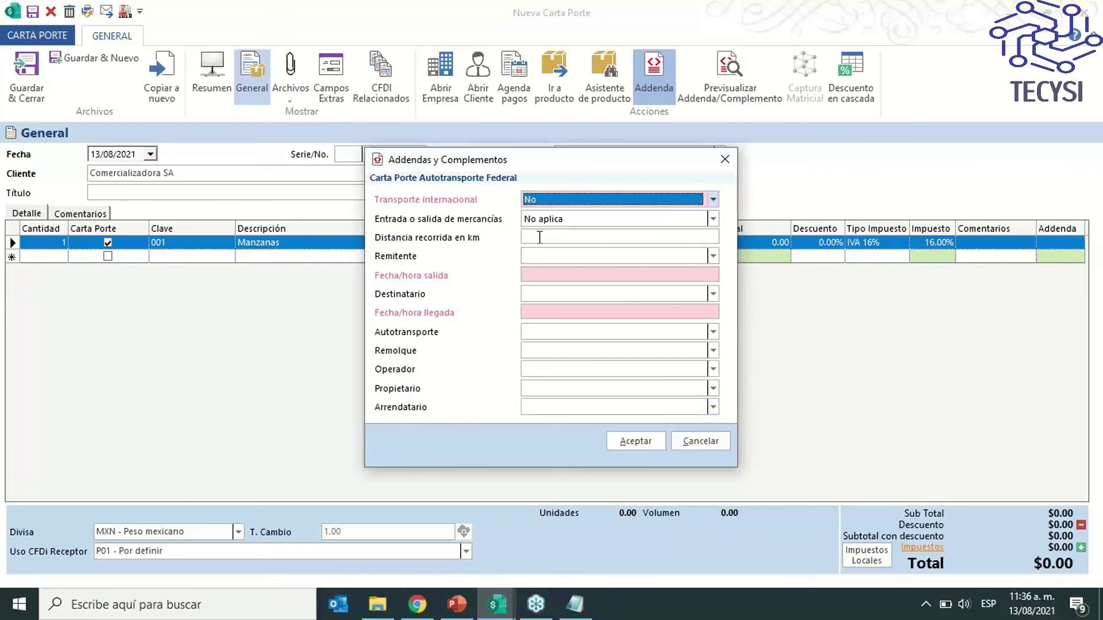
pyautogui.click(552, 238)
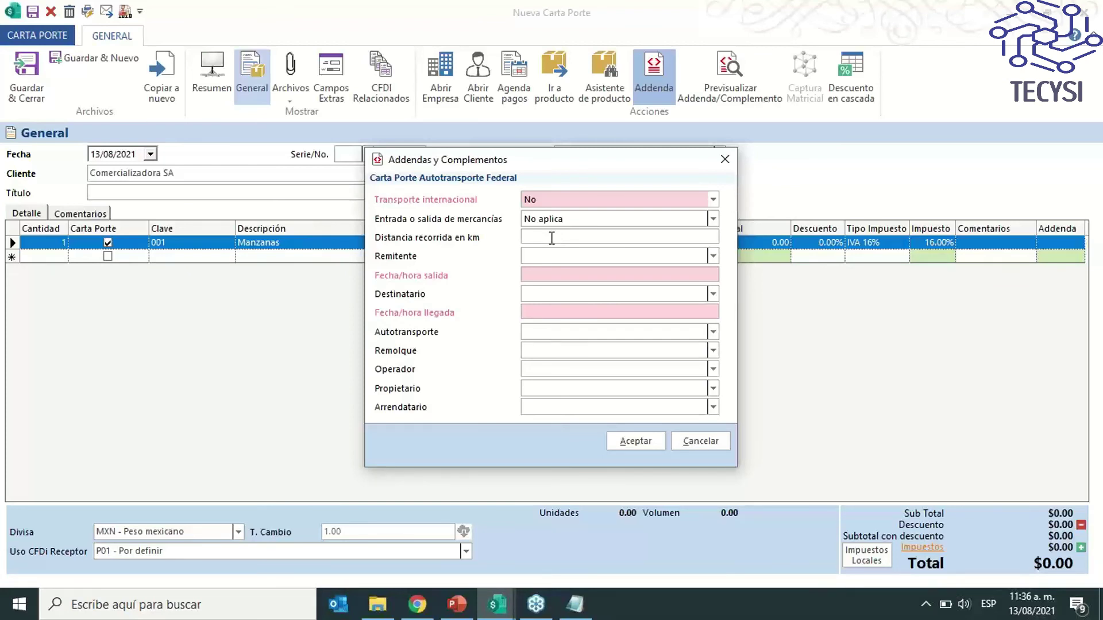
pyautogui.write('600')
pyautogui.press('Tab')
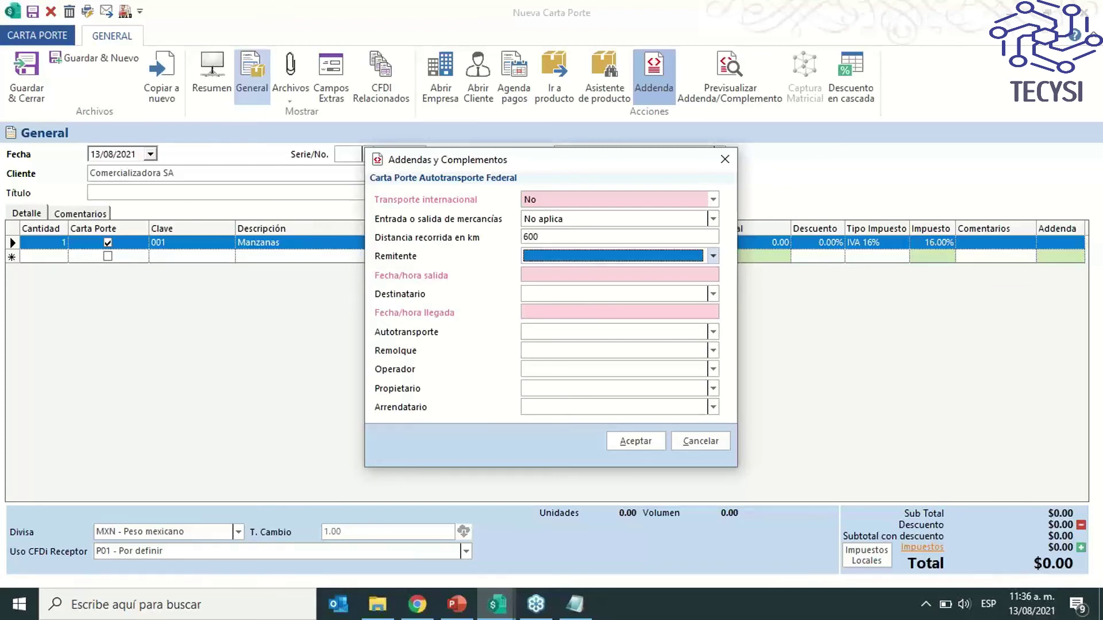
# In the document's Carta Porte addenda, set Remitente to COMERCIALIZADORA SA and choose the named individual as Destinatario
pyautogui.click(713, 256)
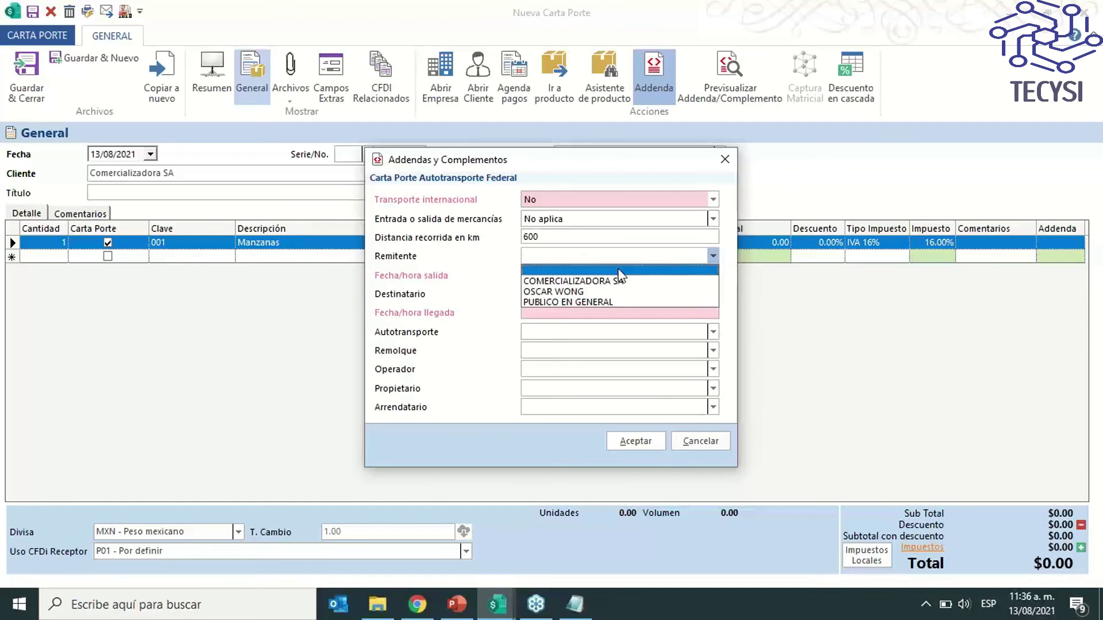
pyautogui.click(583, 282)
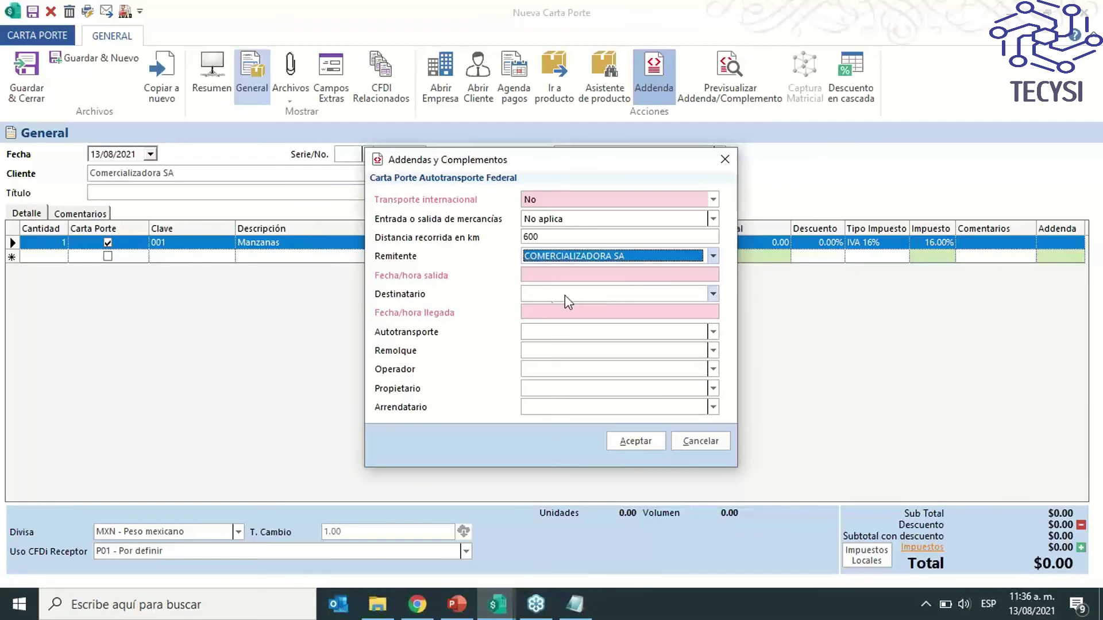
pyautogui.click(564, 296)
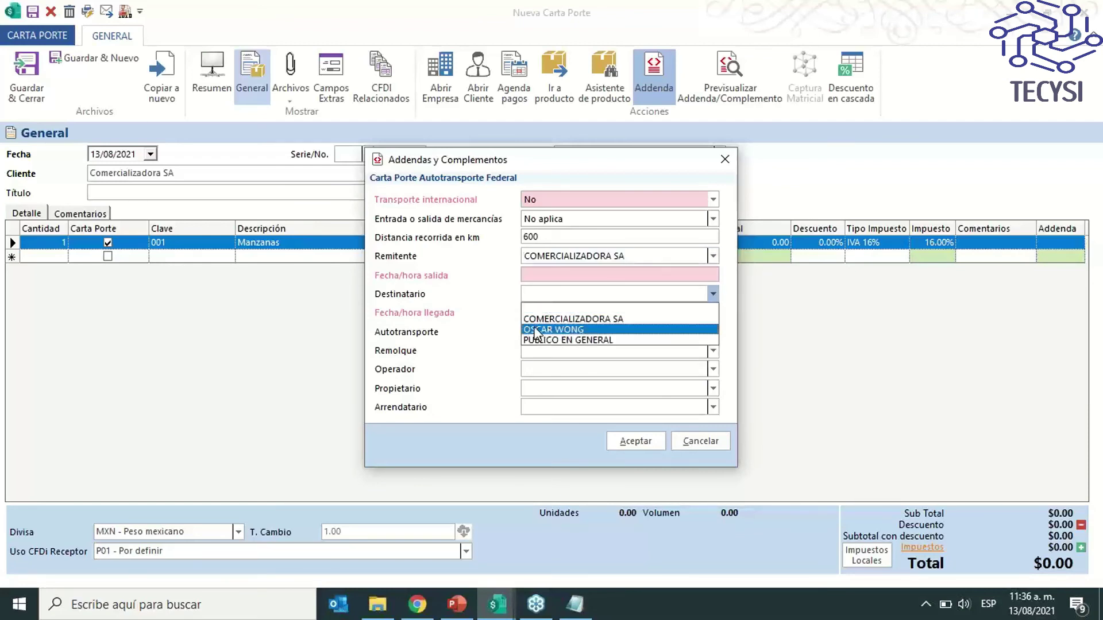
pyautogui.click(566, 334)
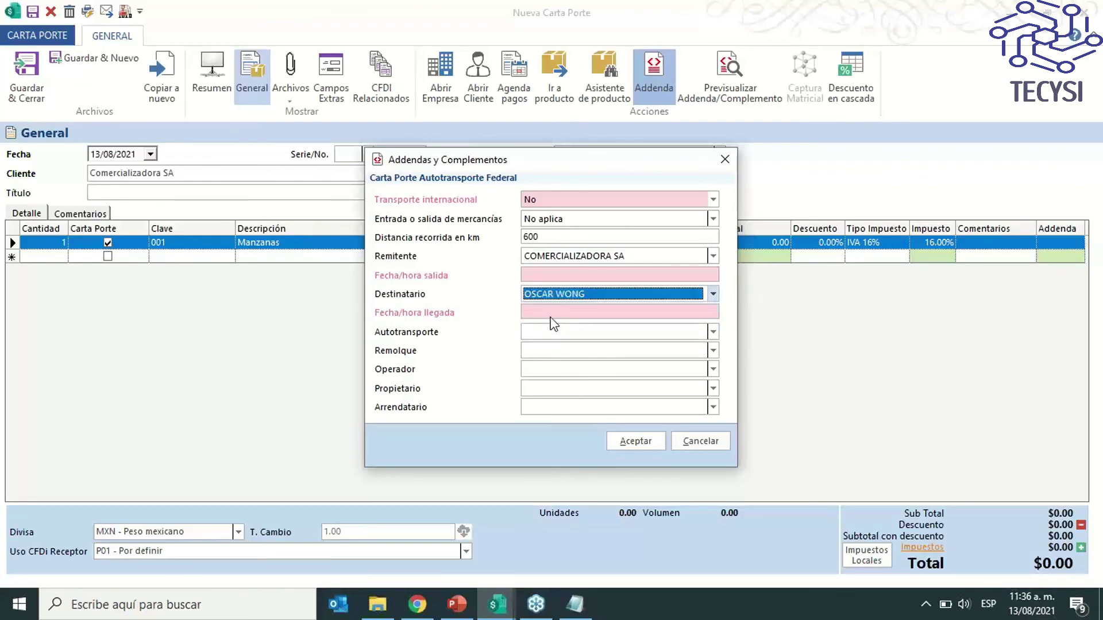
# Copy the sample timestamp from the formato fecha note and enter 2021-10-12T12:33:10 in both Fecha/hora salida and Fecha/hora llegada
pyautogui.click(574, 605)
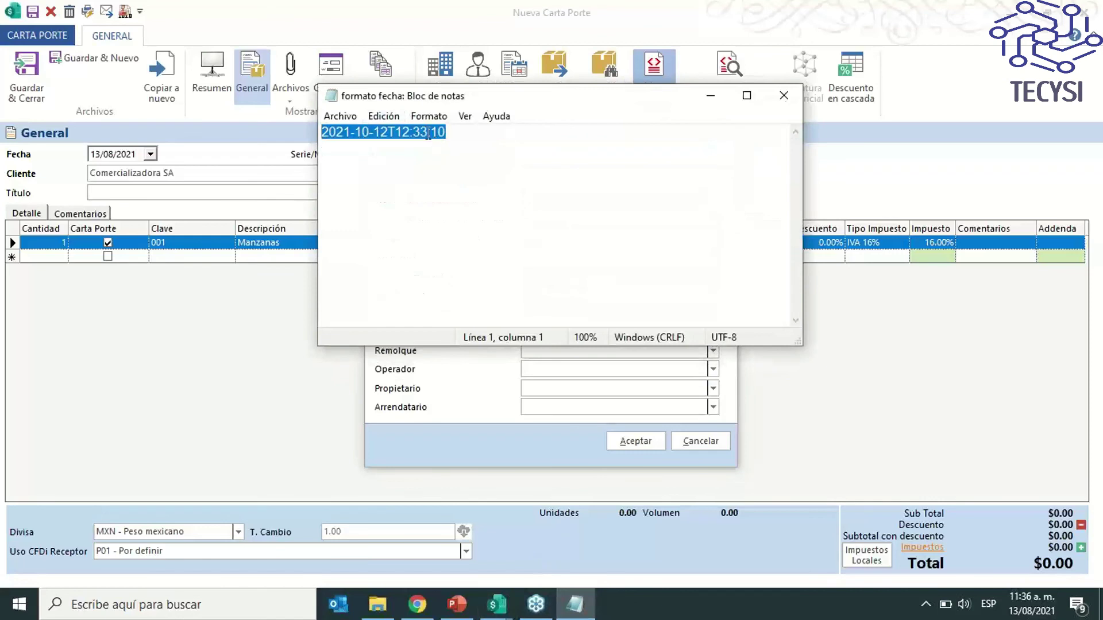
pyautogui.rightClick(435, 136)
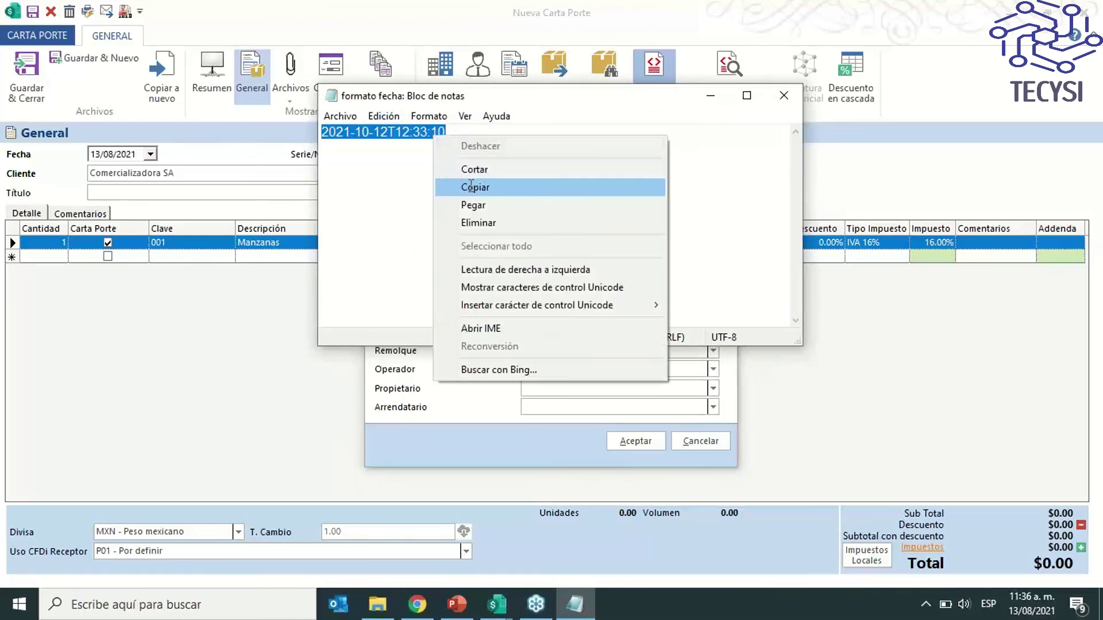
pyautogui.click(468, 184)
pyautogui.click(710, 95)
pyautogui.click(548, 275)
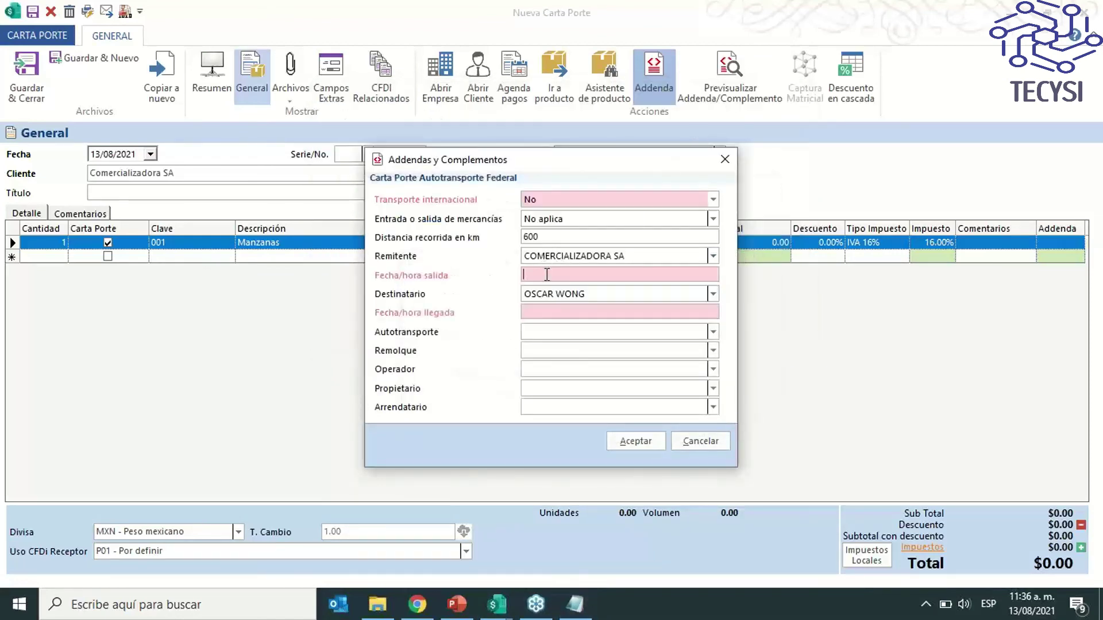
pyautogui.write('2021-10-12T12:33:10')
pyautogui.click(573, 313)
pyautogui.write('2021-10-12T12:33:10')
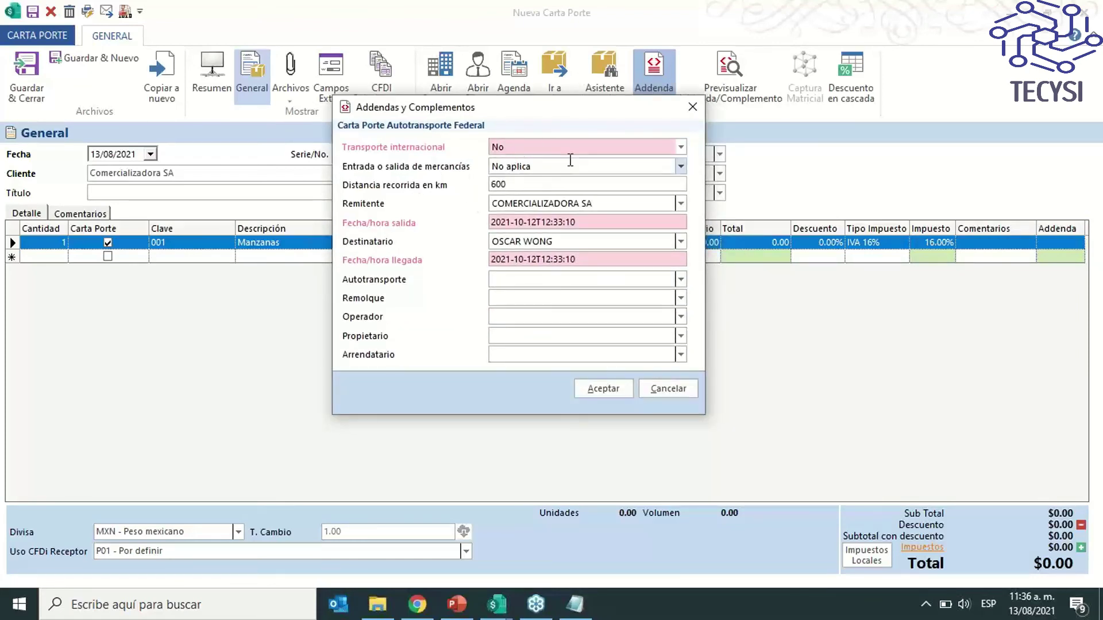
# Set Autotransporte and Remolque to CAMION 1 and assign the registered driver as Operador
pyautogui.click(681, 279)
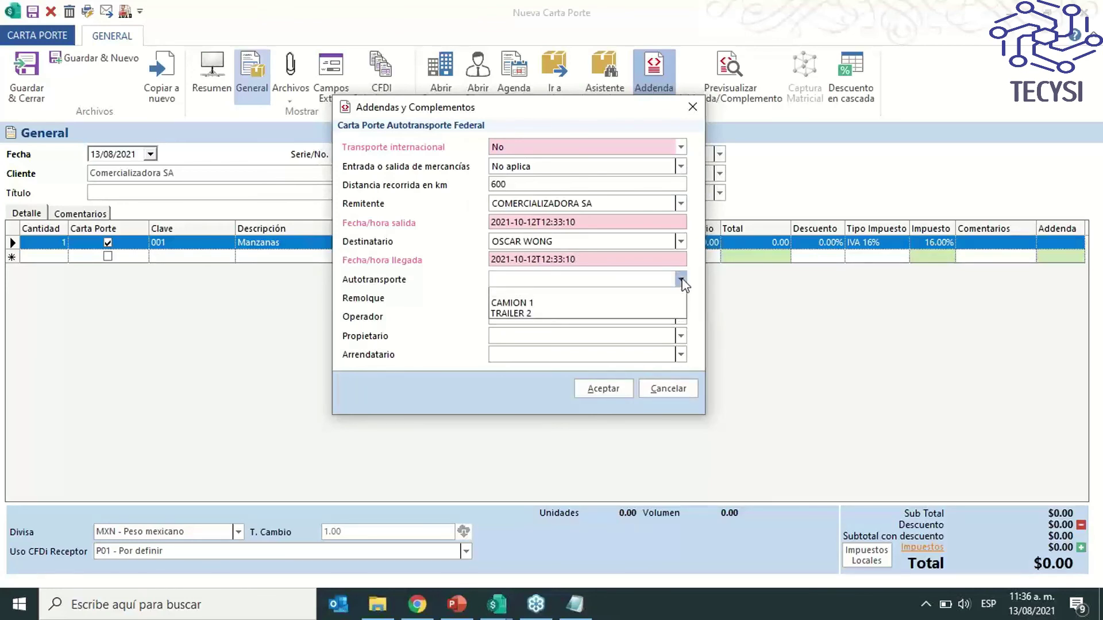
pyautogui.click(666, 297)
pyautogui.click(681, 298)
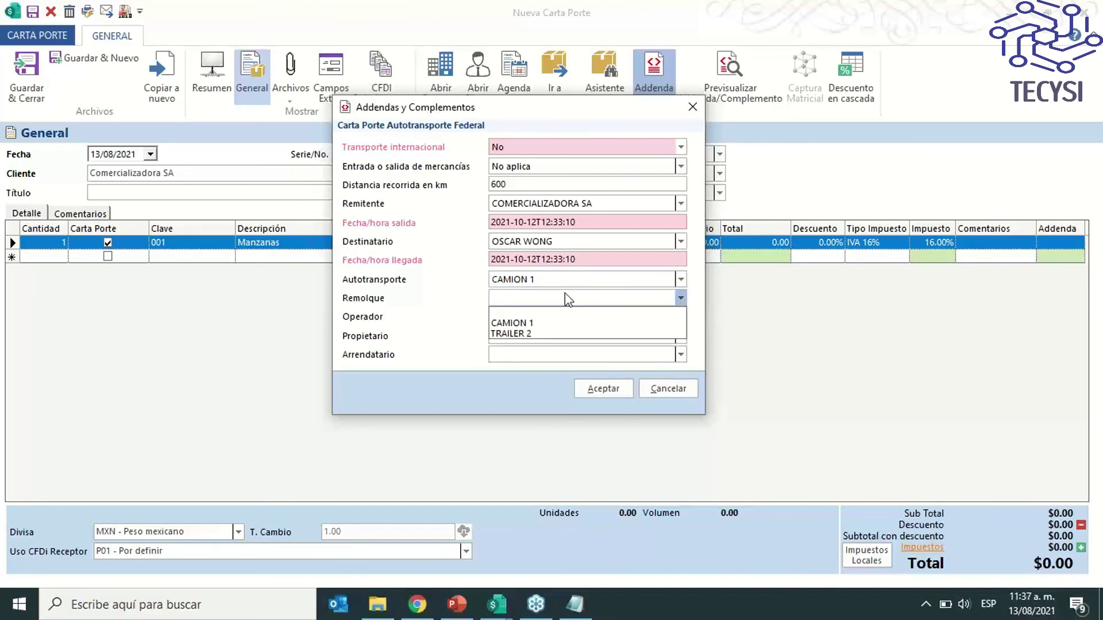
pyautogui.click(558, 312)
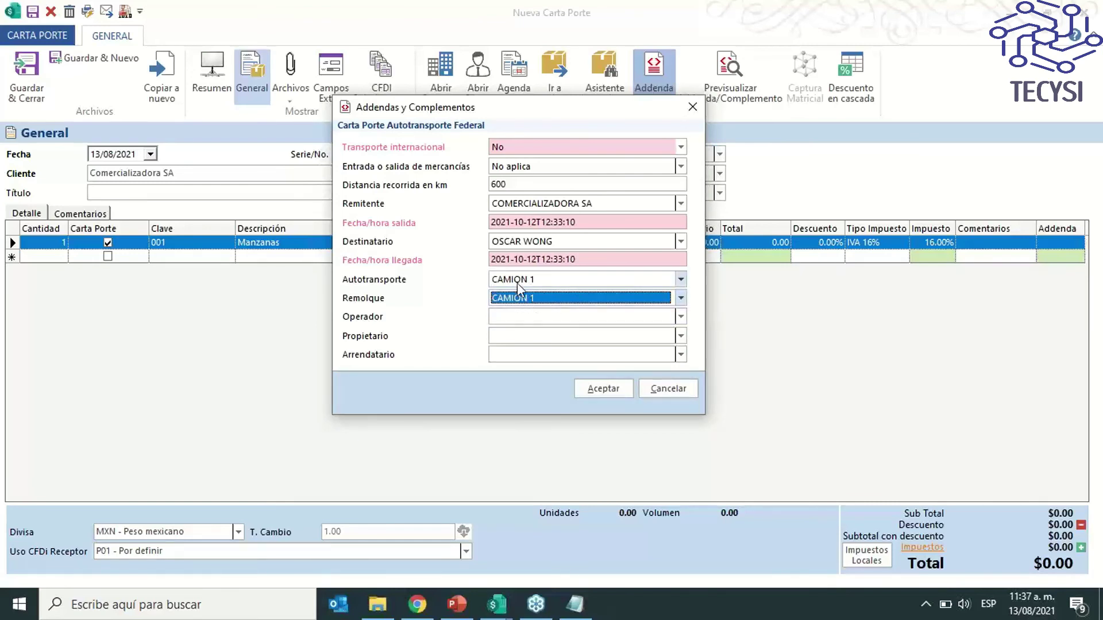
pyautogui.click(681, 317)
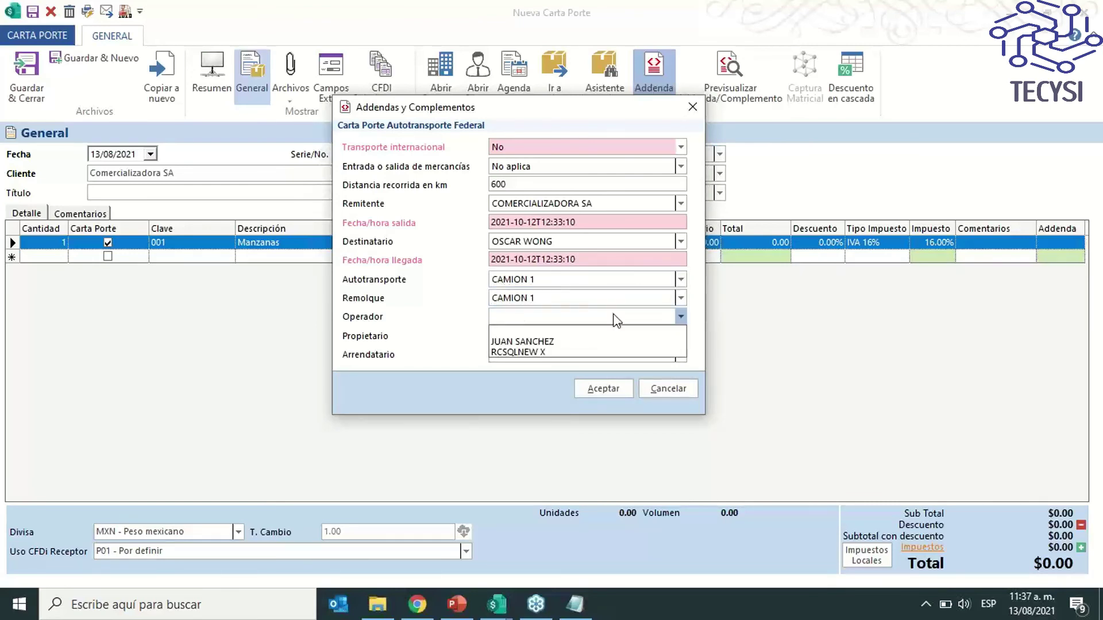
pyautogui.click(537, 341)
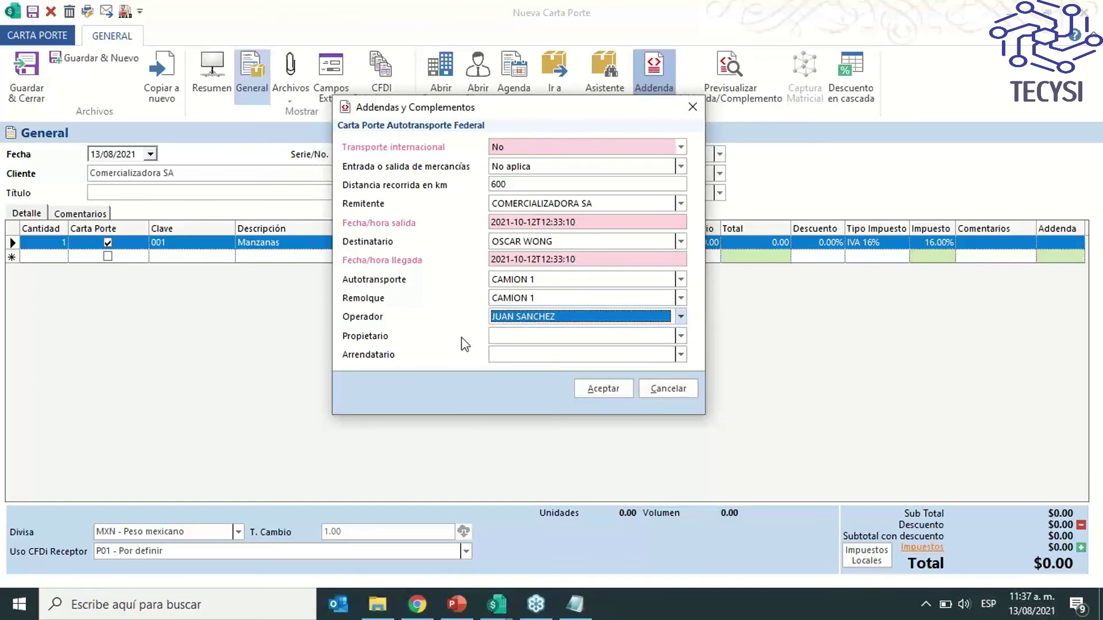
# Accept the addenda with Propietario and Arrendatario left blank, and stamp the Carta Porte document
pyautogui.click(514, 344)
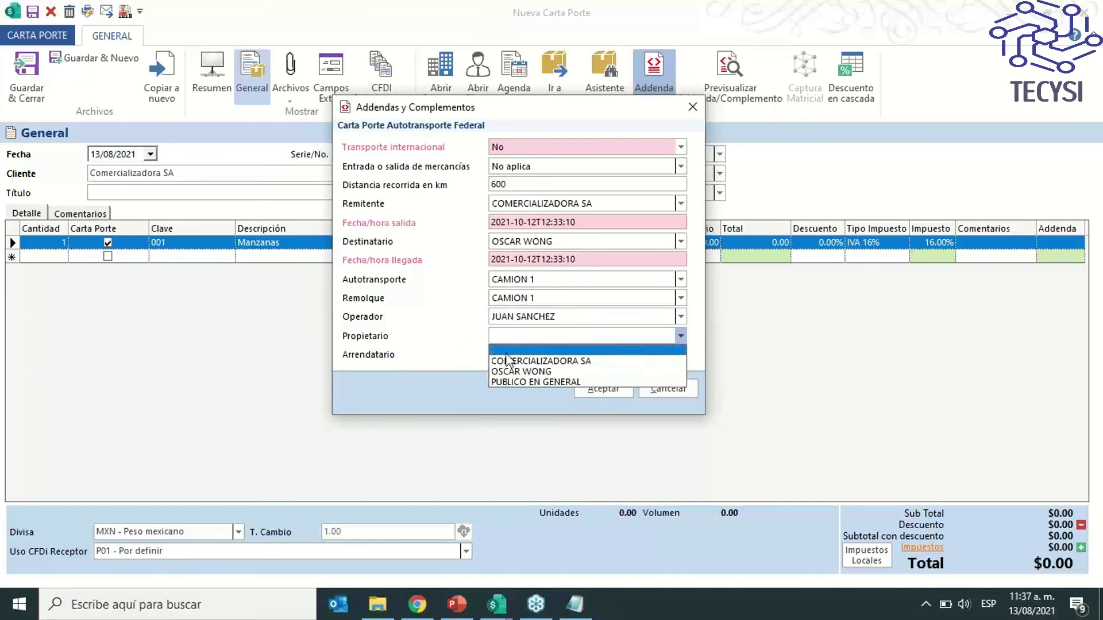
pyautogui.click(470, 334)
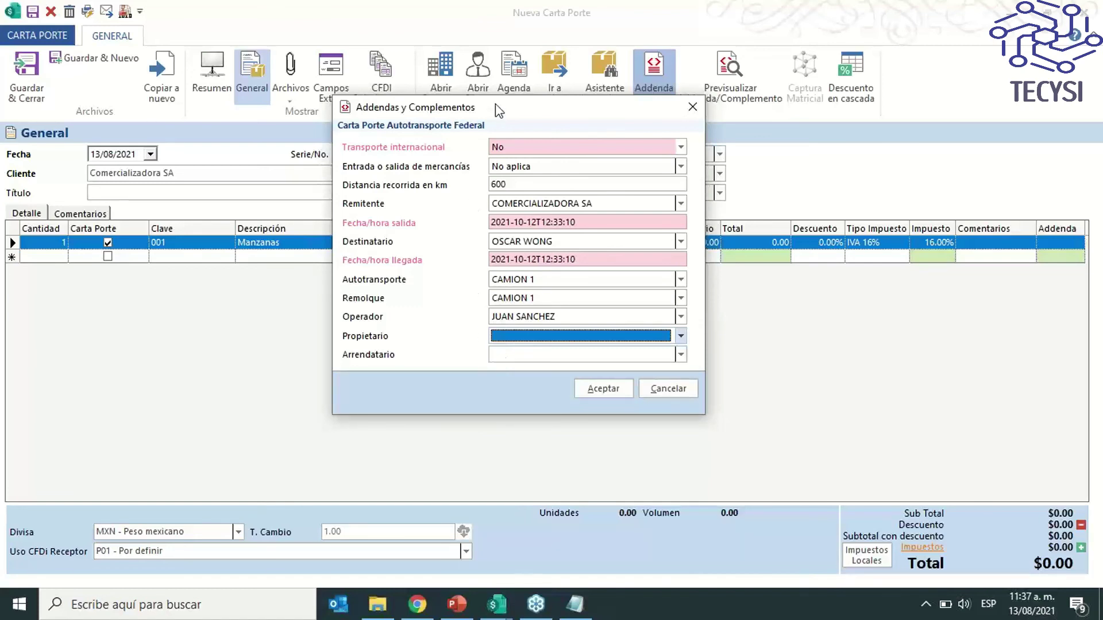
pyautogui.click(600, 391)
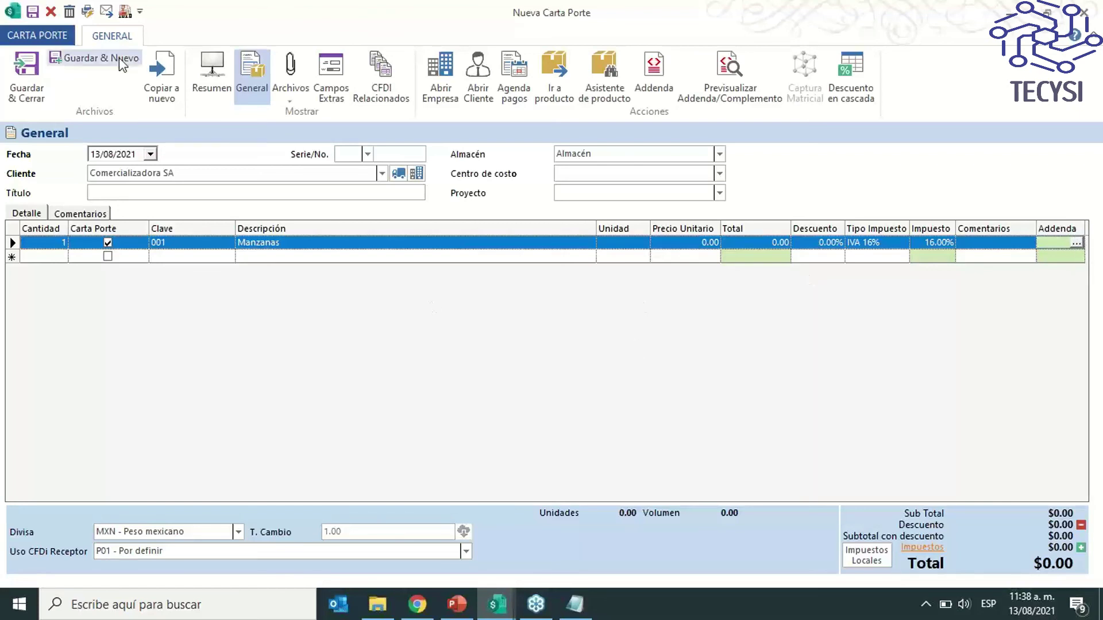
pyautogui.click(126, 15)
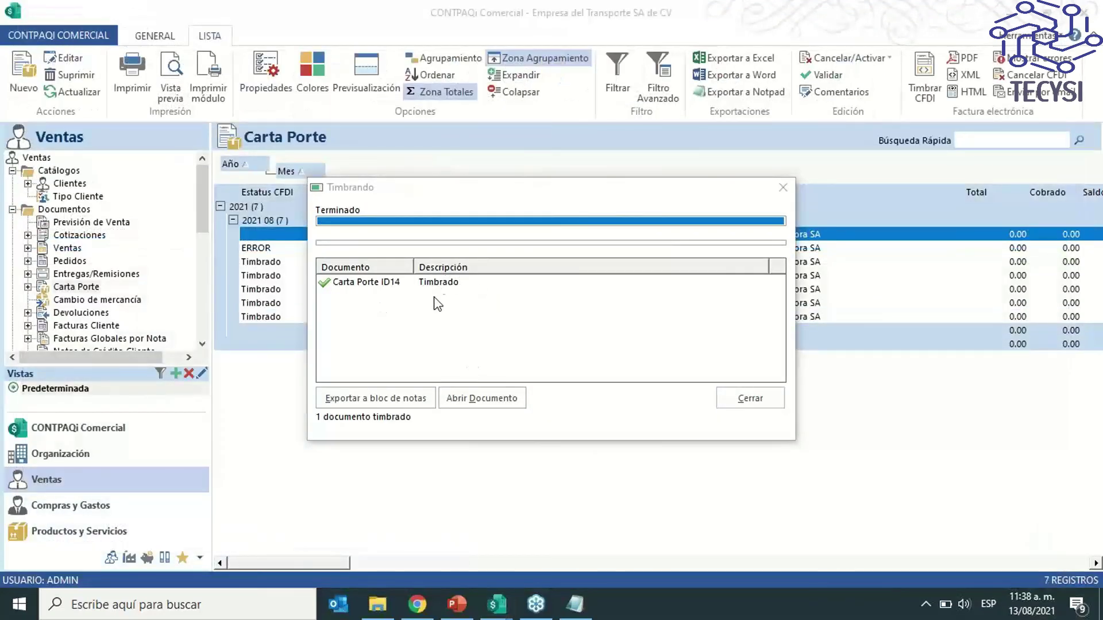
# In the company's CFDI folder in File Explorer, open the CARTA_PORTE_CFDi-ID14 XML file with XML Notepad
pyautogui.click(417, 604)
pyautogui.click(377, 604)
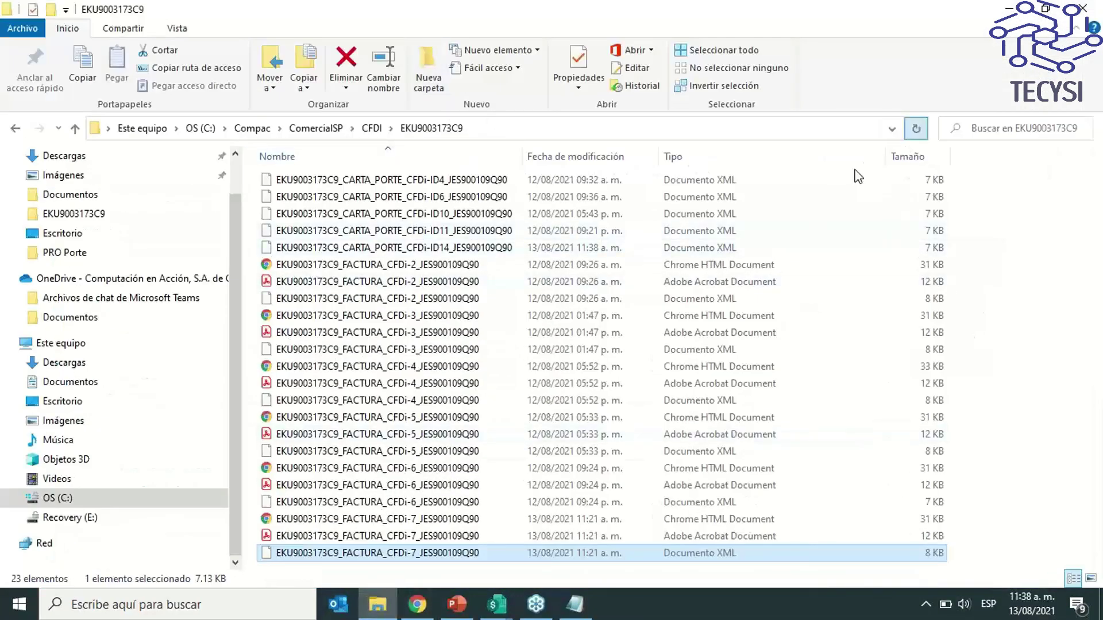
pyautogui.click(421, 250)
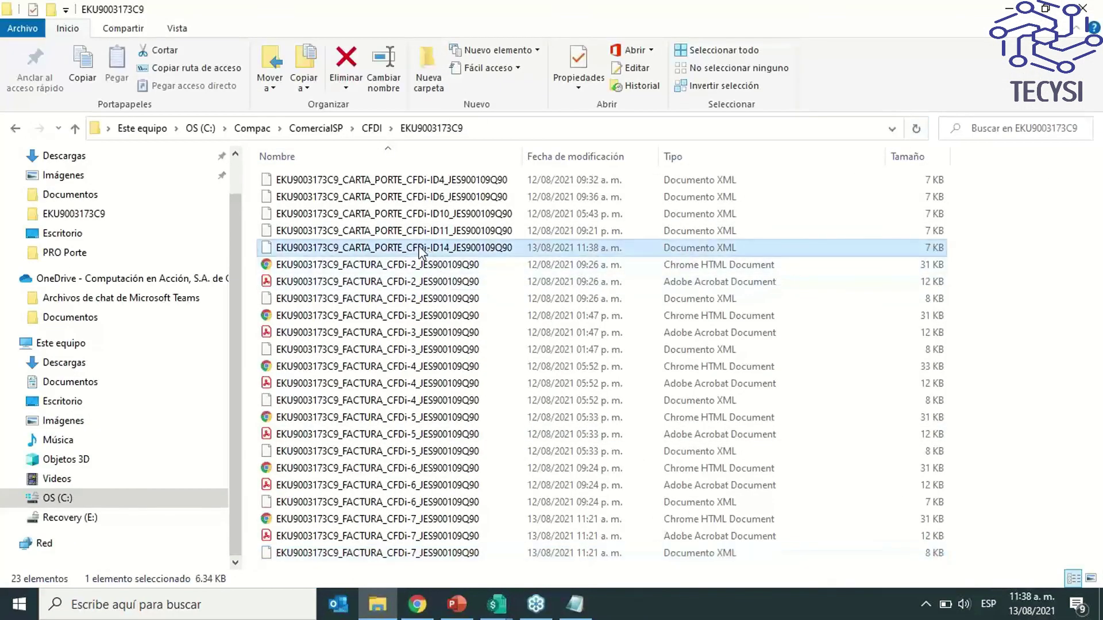
pyautogui.rightClick(383, 248)
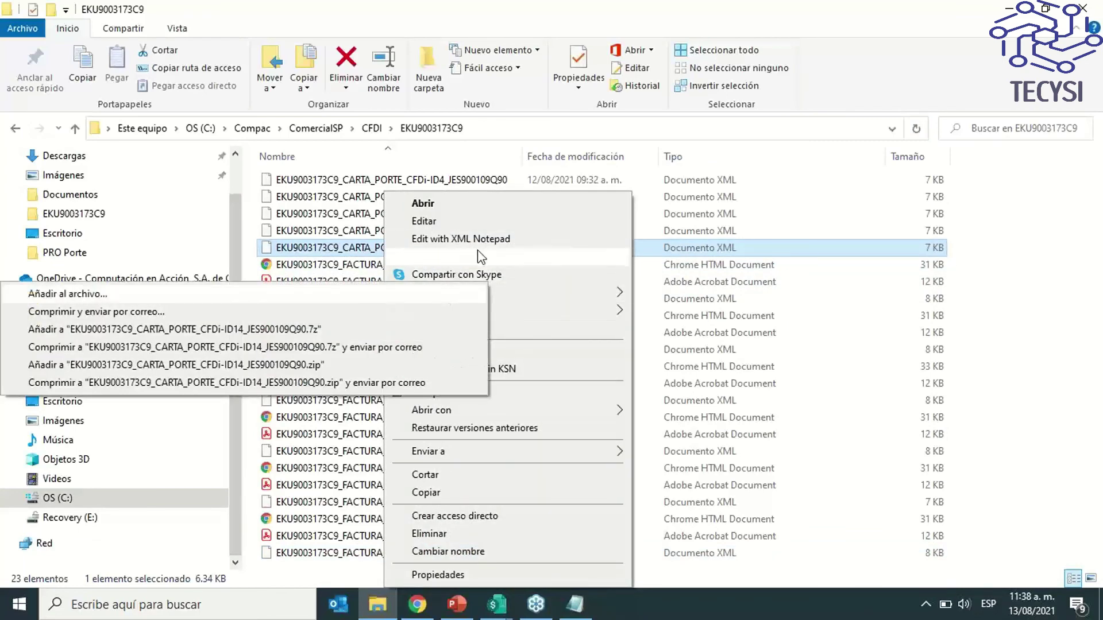
pyautogui.click(491, 240)
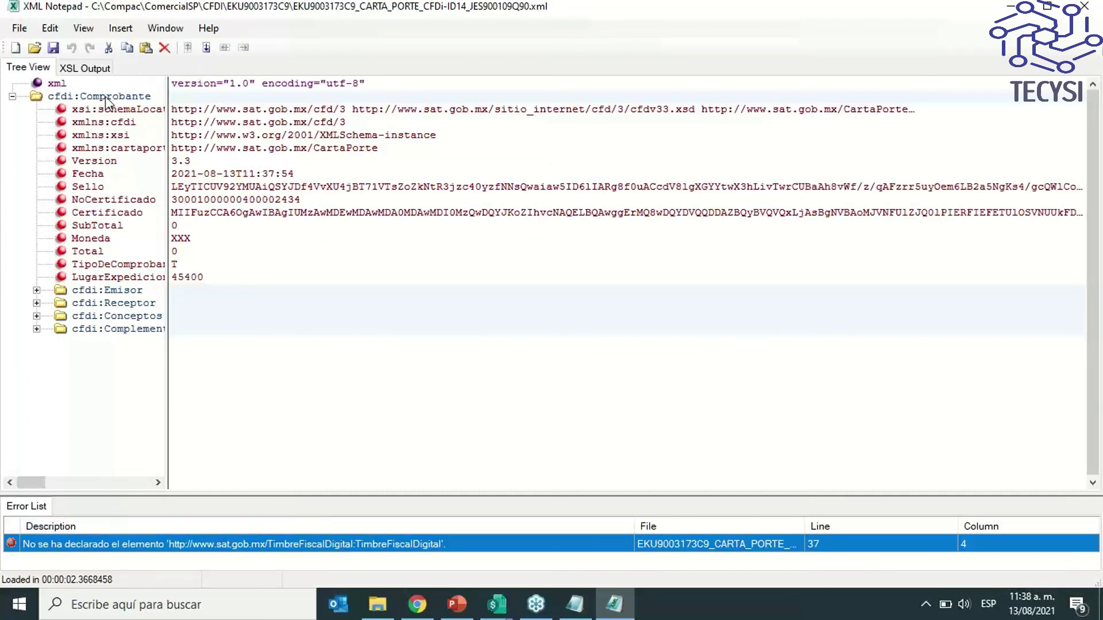
# Examine the XML's TipoDeComprobante and the Concepto node's ClaveProdServ, Descripcion, ClaveUnidad and Cantidad attributes
pyautogui.click(110, 267)
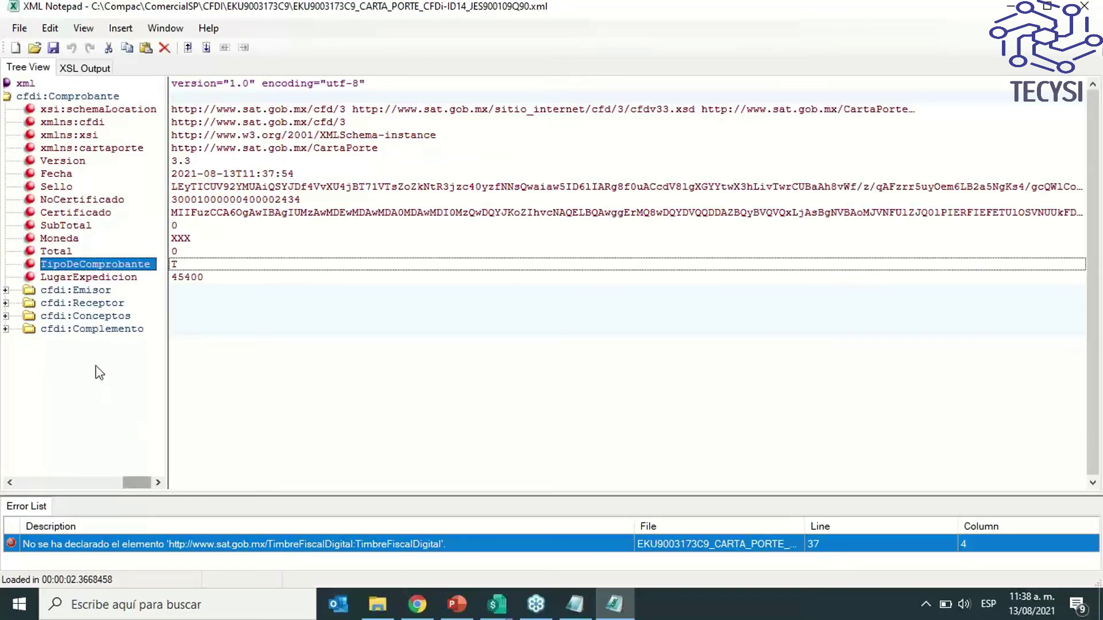
pyautogui.click(6, 316)
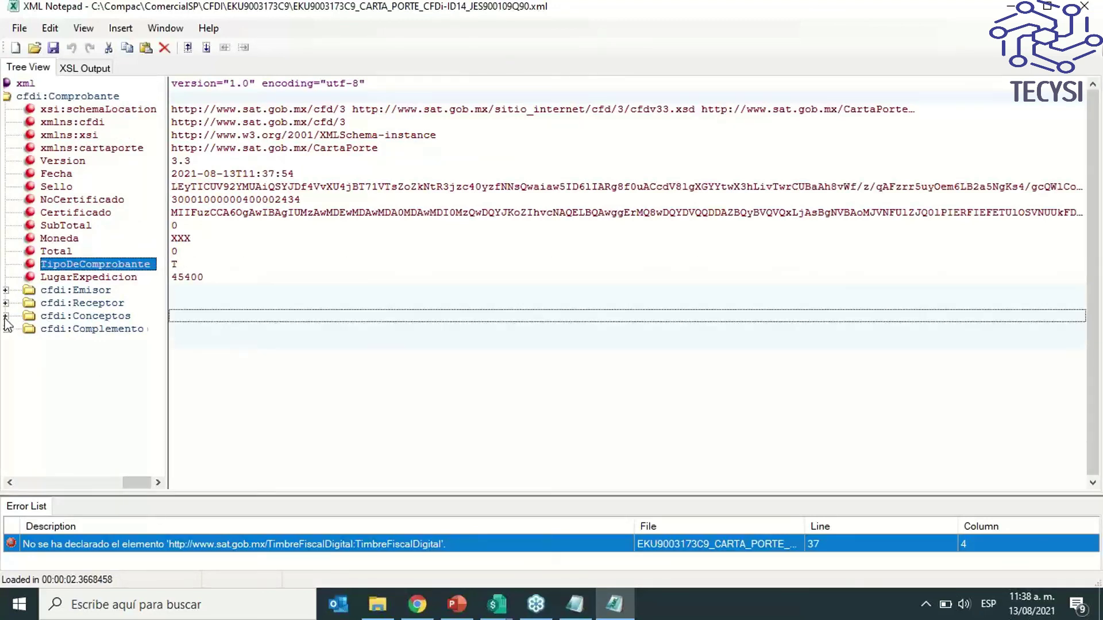
pyautogui.click(29, 329)
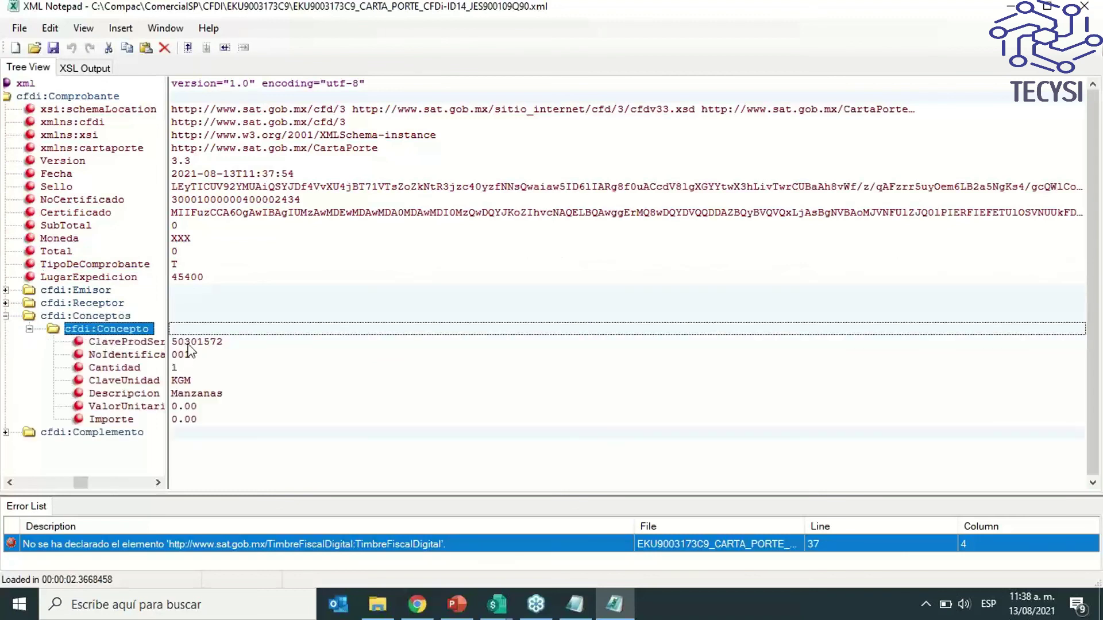
pyautogui.moveTo(168, 268); pyautogui.dragTo(232, 268)
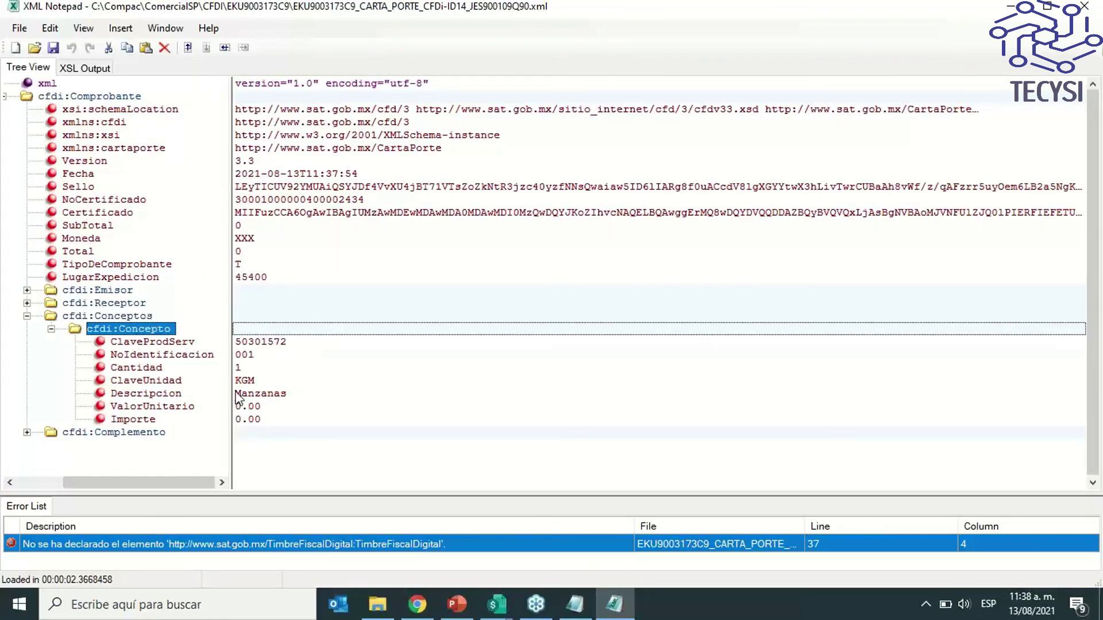
pyautogui.click(268, 345)
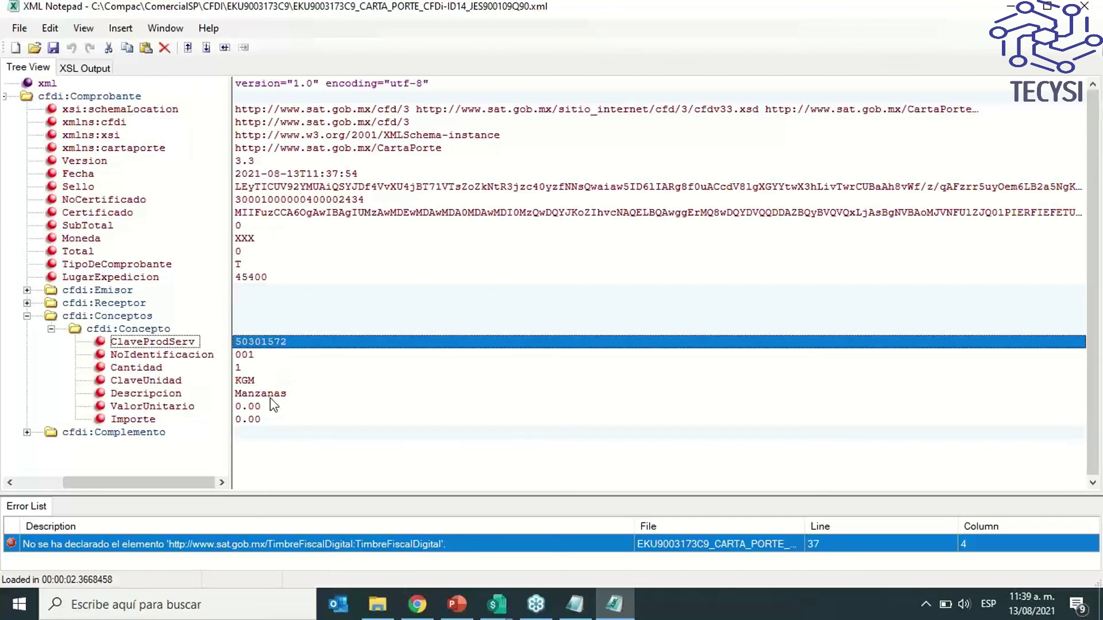
pyautogui.click(253, 392)
pyautogui.click(248, 381)
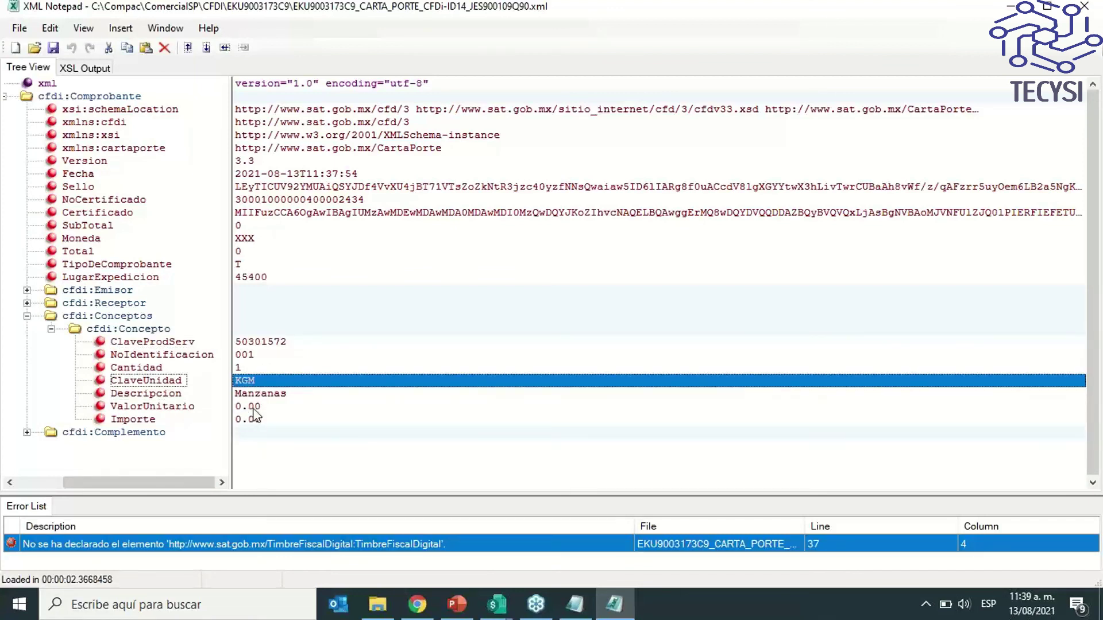
pyautogui.click(242, 372)
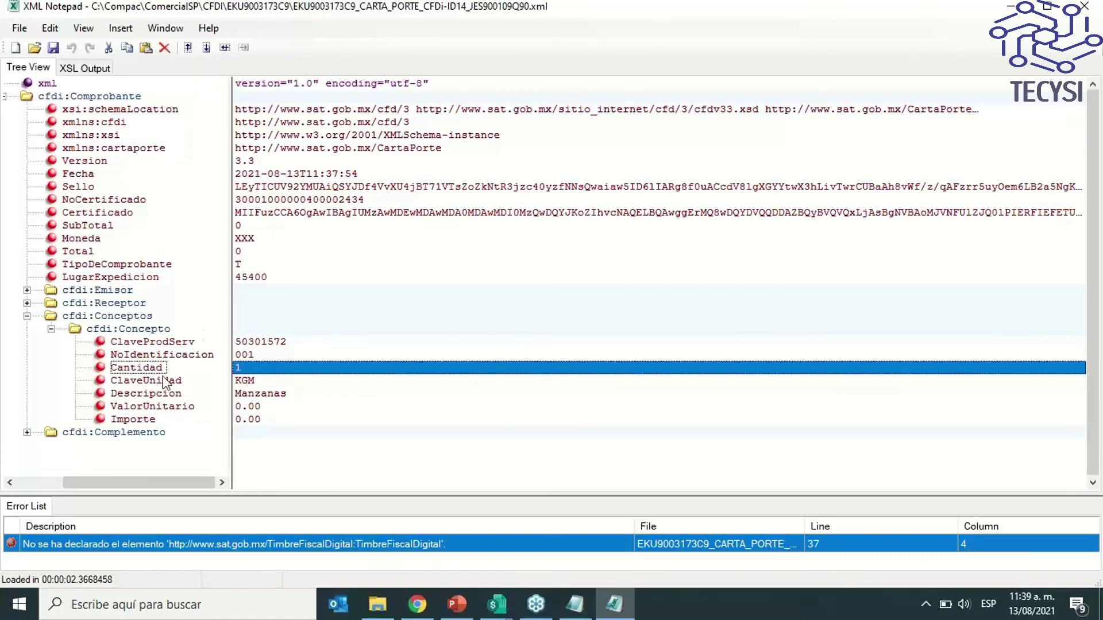
# Expand the complement's CartaPorte node and examine its Ubicaciones, including the origin and destination Ubicacion nodes
pyautogui.click(27, 432)
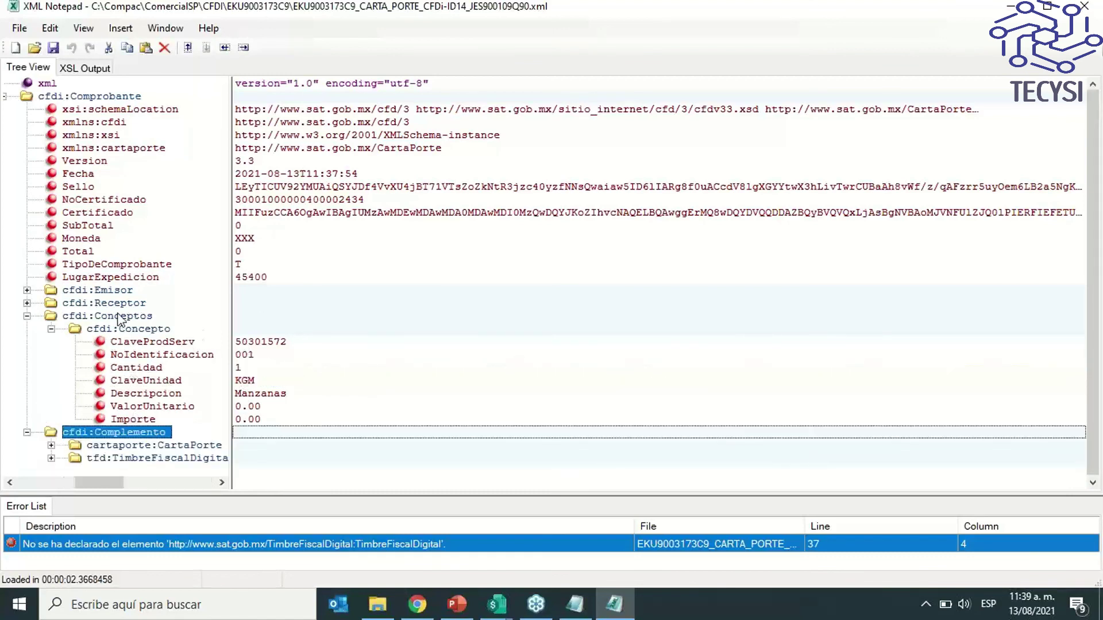
pyautogui.click(52, 446)
pyautogui.scroll(-2, 223, 286)
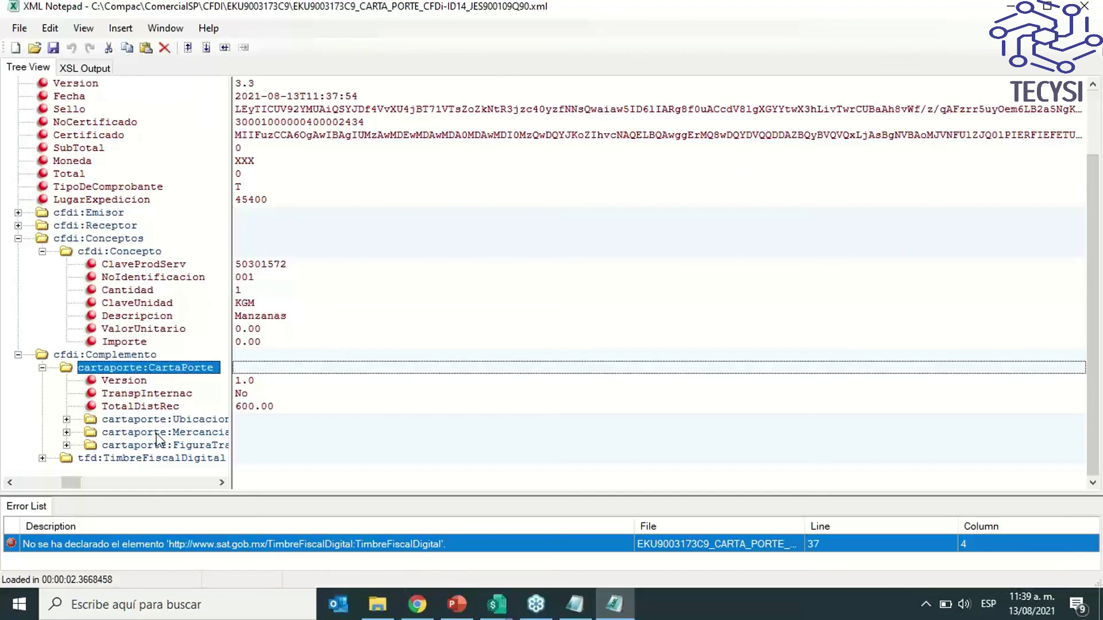
pyautogui.click(66, 419)
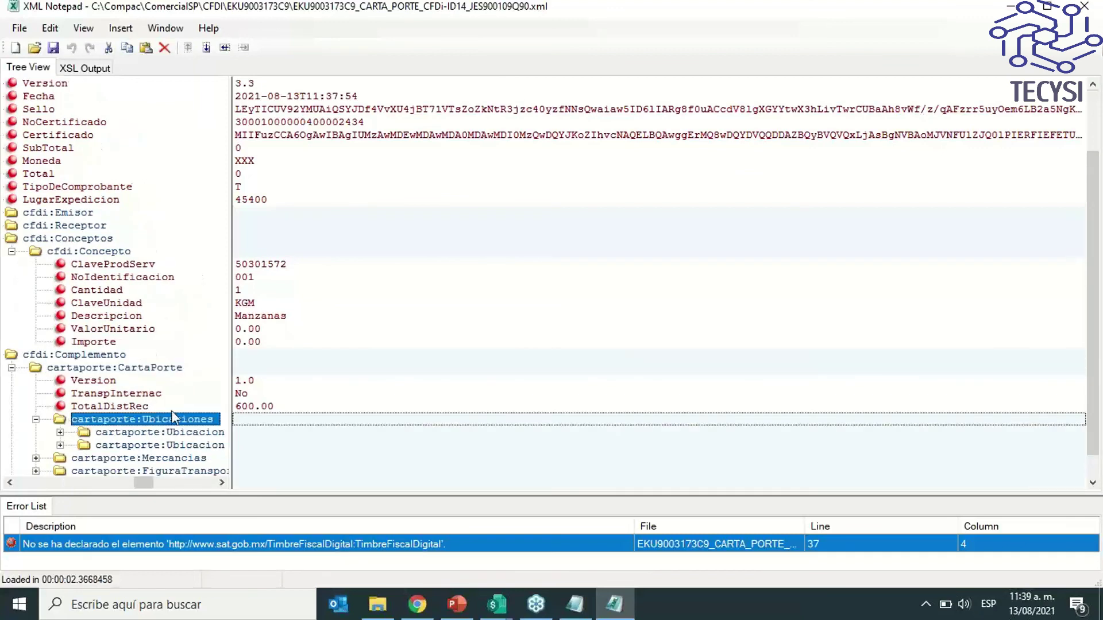
pyautogui.moveTo(231, 374); pyautogui.dragTo(292, 374)
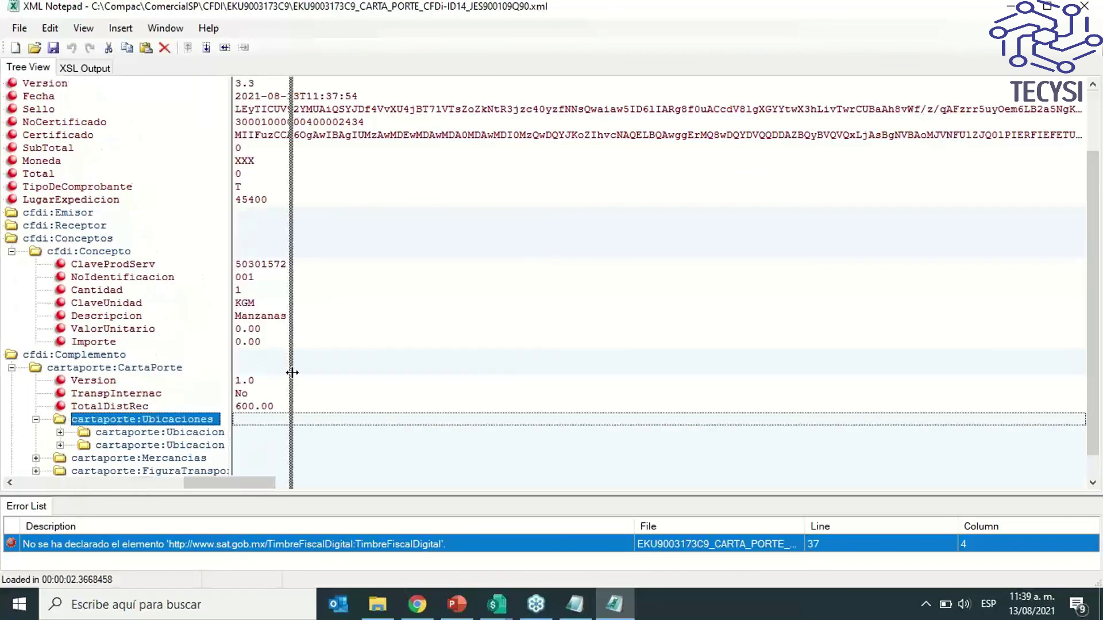
pyautogui.scroll(-1, 189, 407)
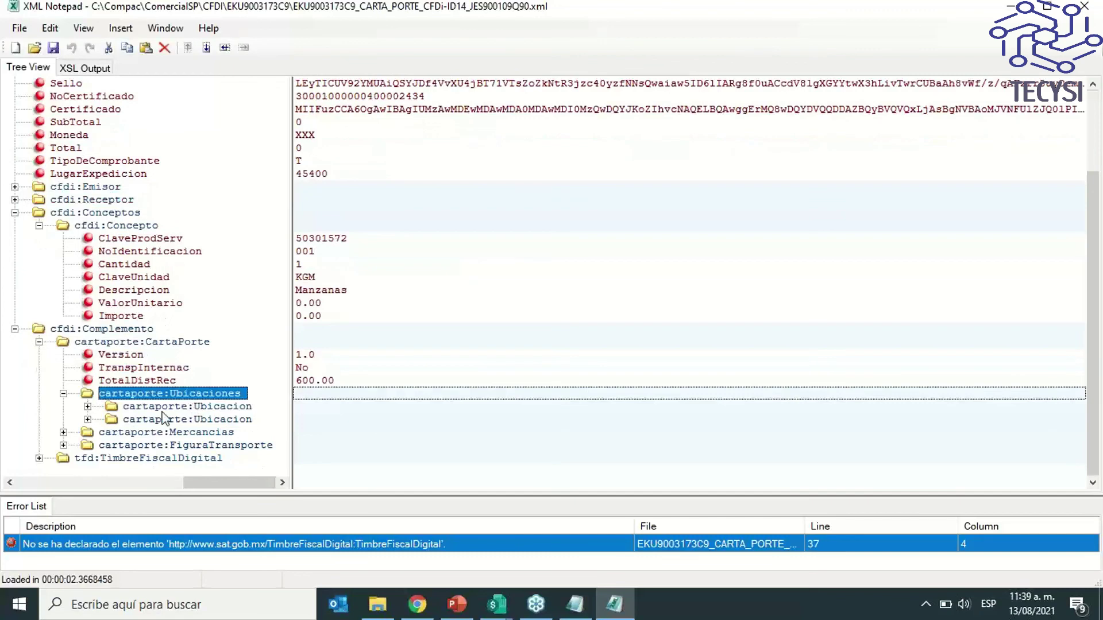
pyautogui.click(88, 407)
pyautogui.click(92, 445)
pyautogui.scroll(-2, 240, 419)
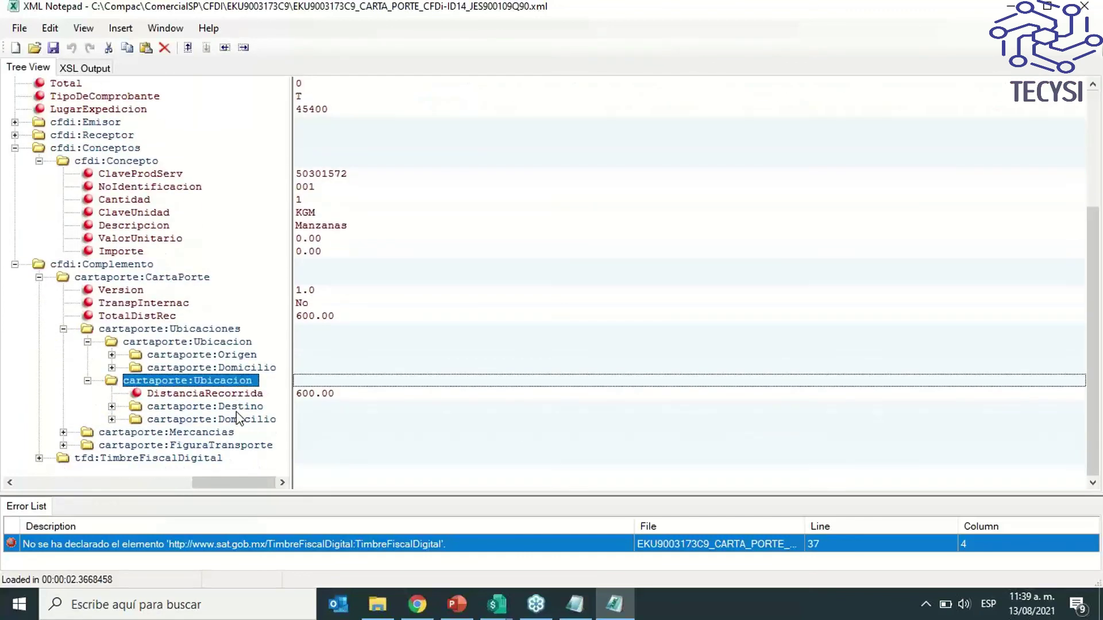
pyautogui.click(248, 357)
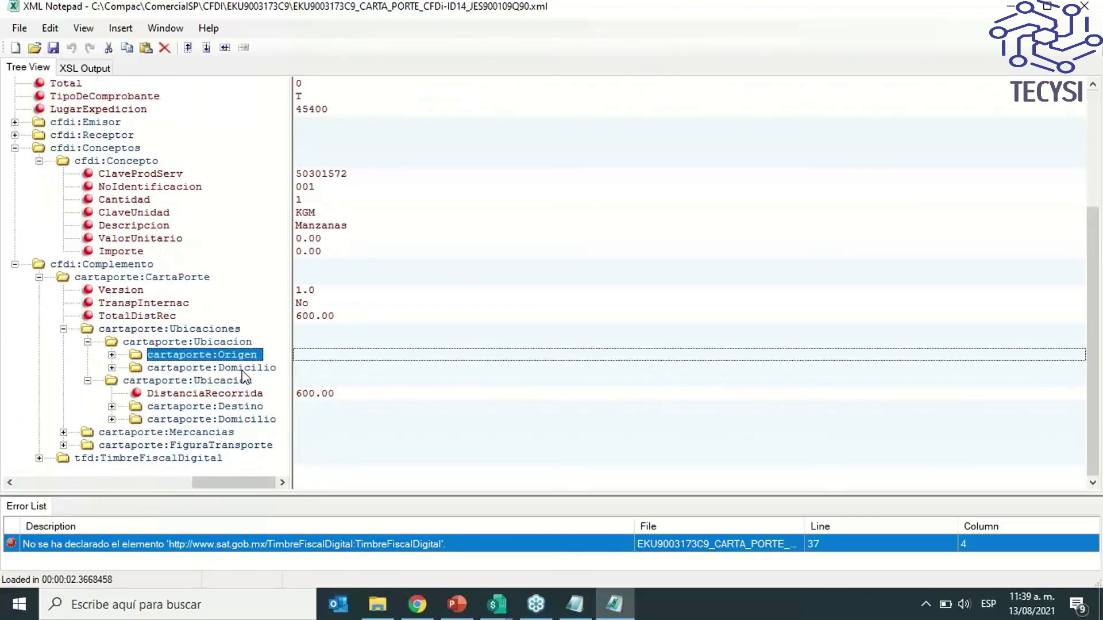
# Expand the Origen, Destino and both Domicilio nodes under Ubicaciones and examine the sender, recipient and address attributes
pyautogui.click(240, 370)
pyautogui.click(111, 354)
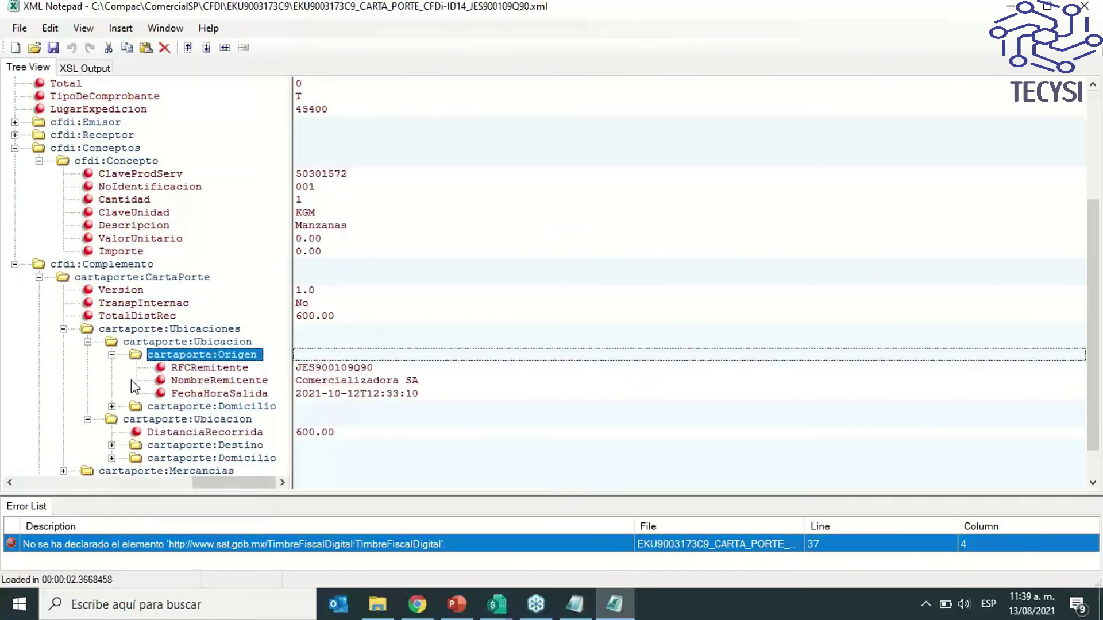
pyautogui.click(112, 407)
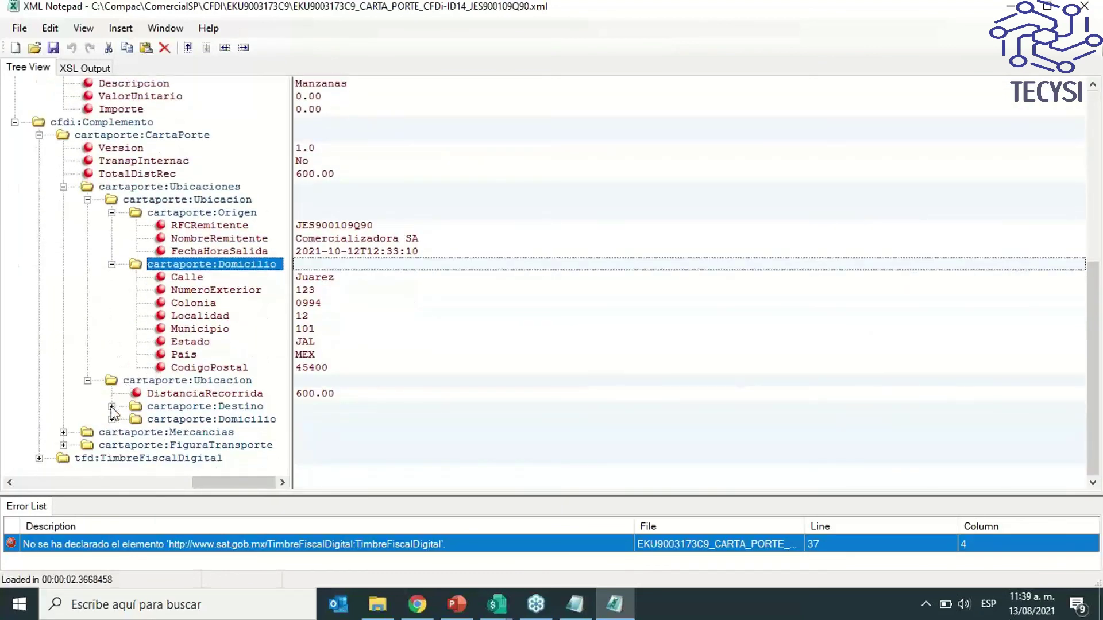
pyautogui.click(112, 405)
pyautogui.click(113, 457)
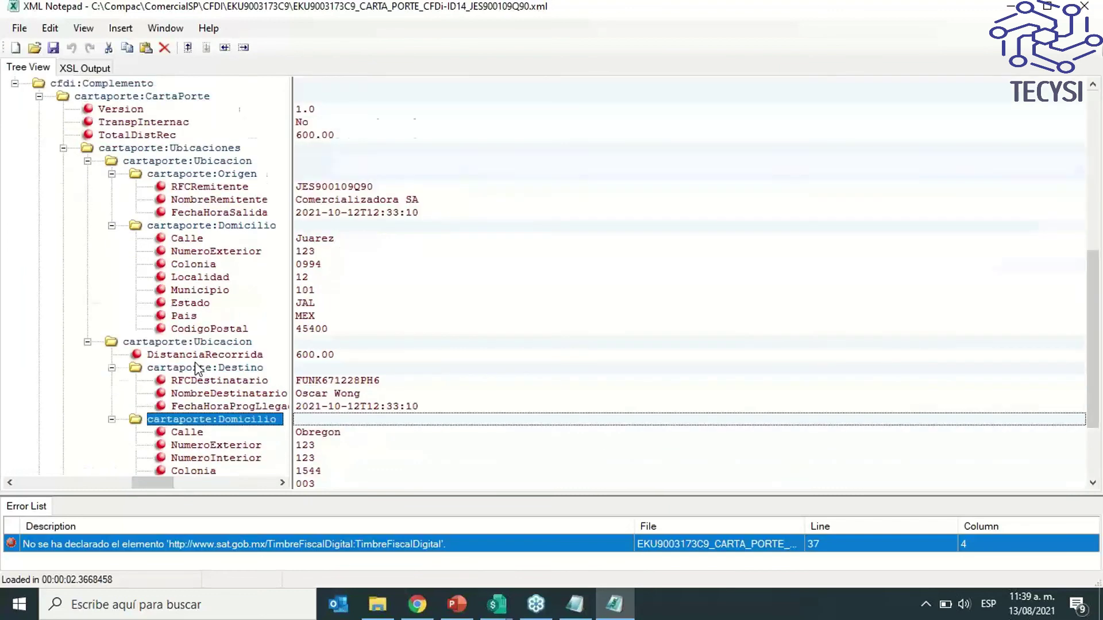
pyautogui.scroll(-3, 196, 368)
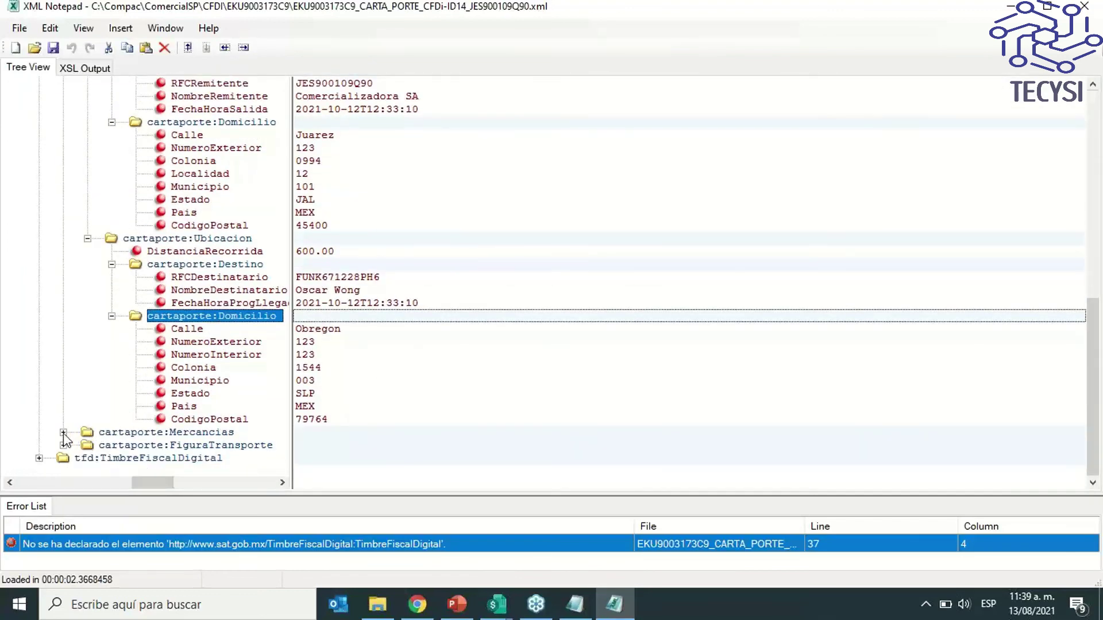
# Expand the Mercancias and Mercancia nodes and examine the goods' attributes, including ValorMercancia and Moneda
pyautogui.click(64, 433)
pyautogui.click(88, 420)
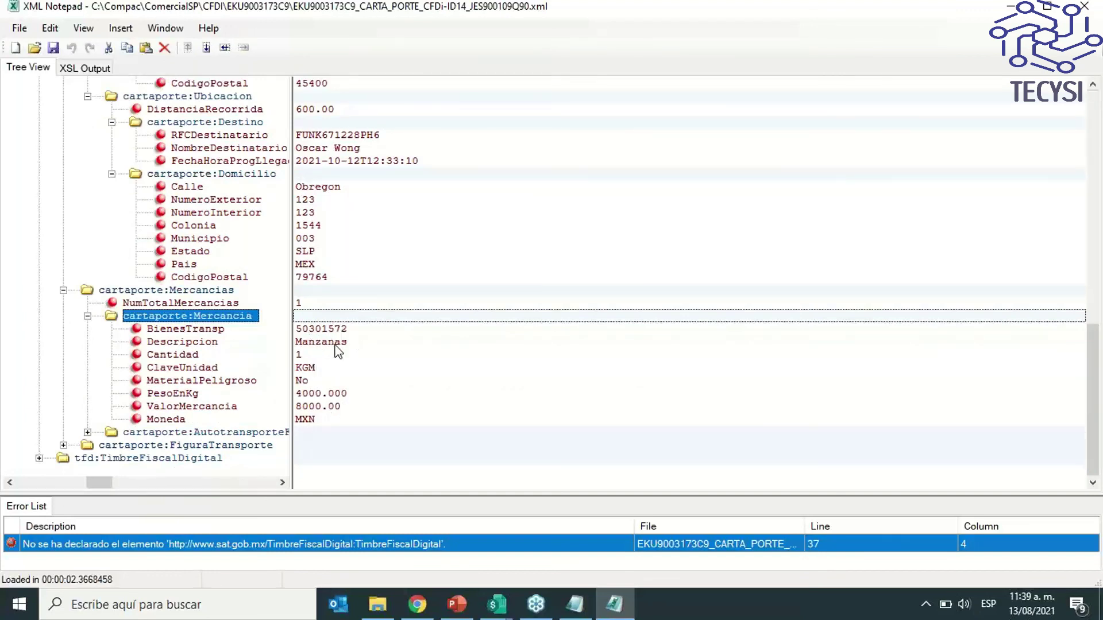
pyautogui.click(310, 408)
pyautogui.click(312, 420)
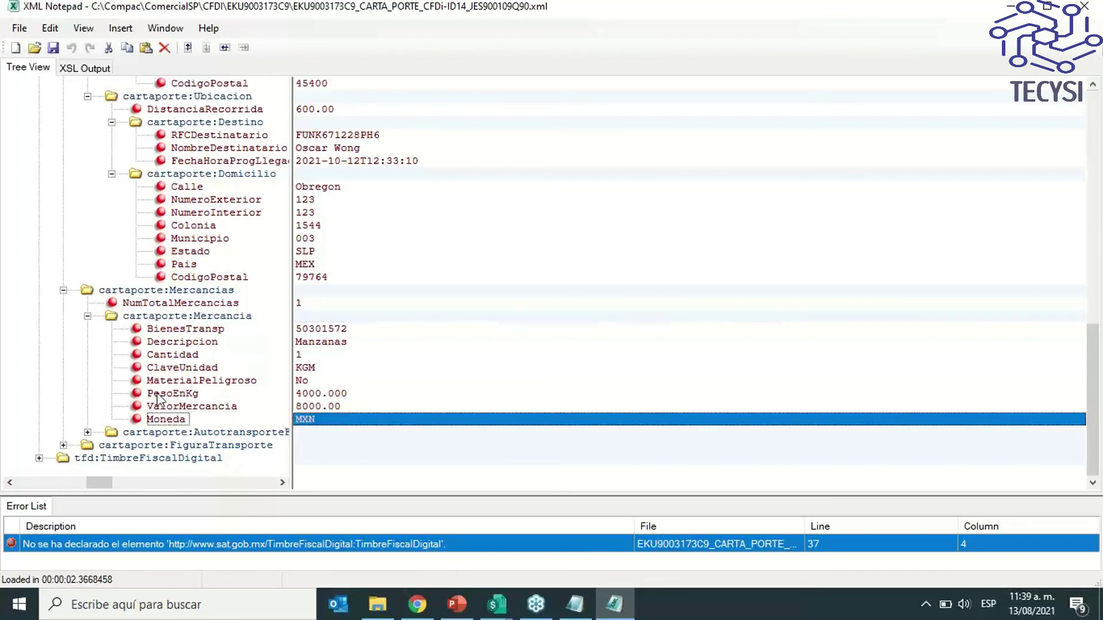
# Expand AutotransporteFederal with its IdentificacionVehicular and Remolques nodes, and examine the permit, insurance, vehicle and trailer attributes
pyautogui.click(90, 433)
pyautogui.scroll(-2, 172, 379)
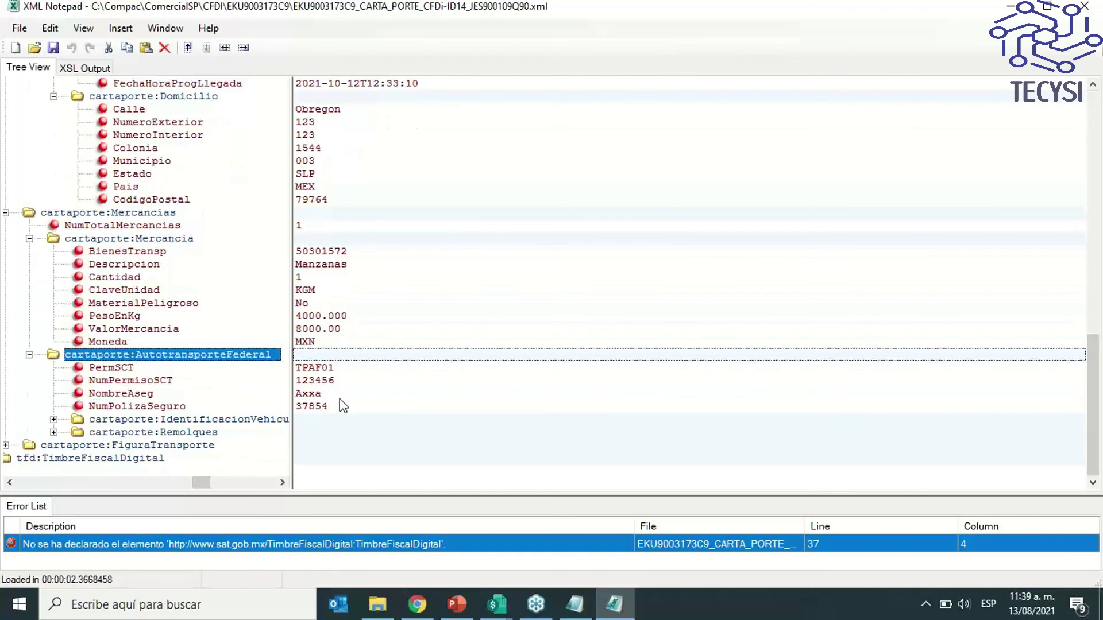
pyautogui.click(53, 419)
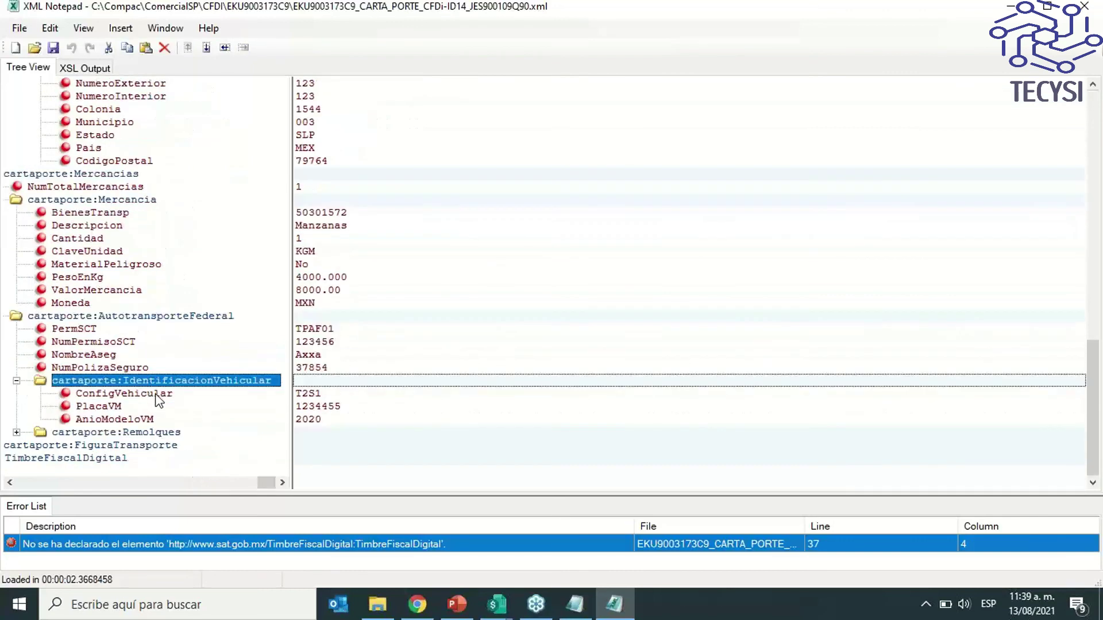
pyautogui.click(41, 433)
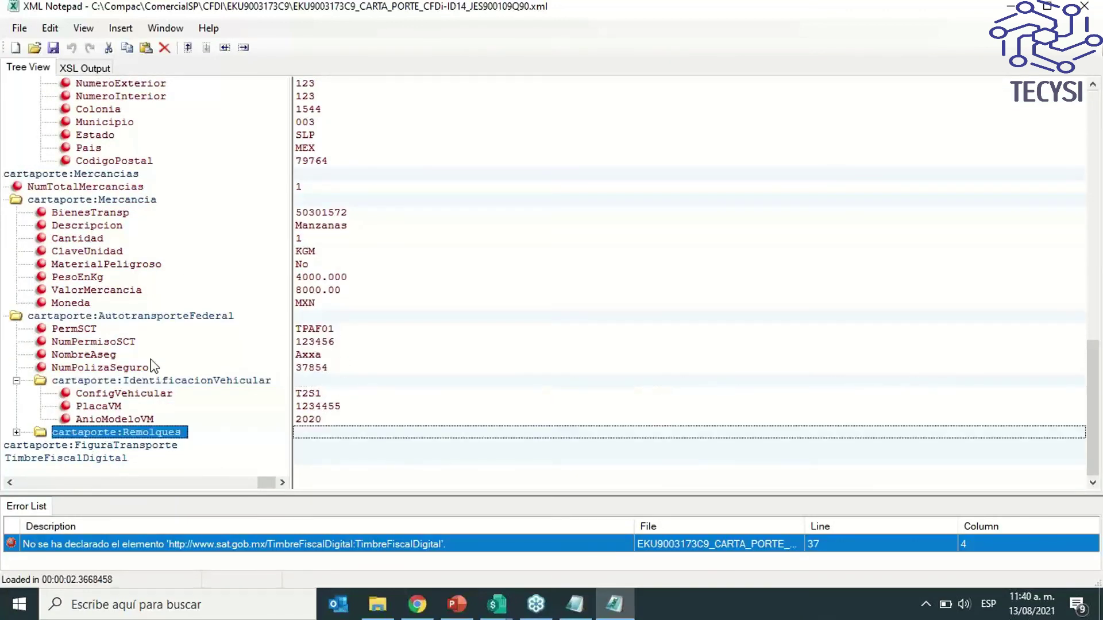
pyautogui.click(17, 432)
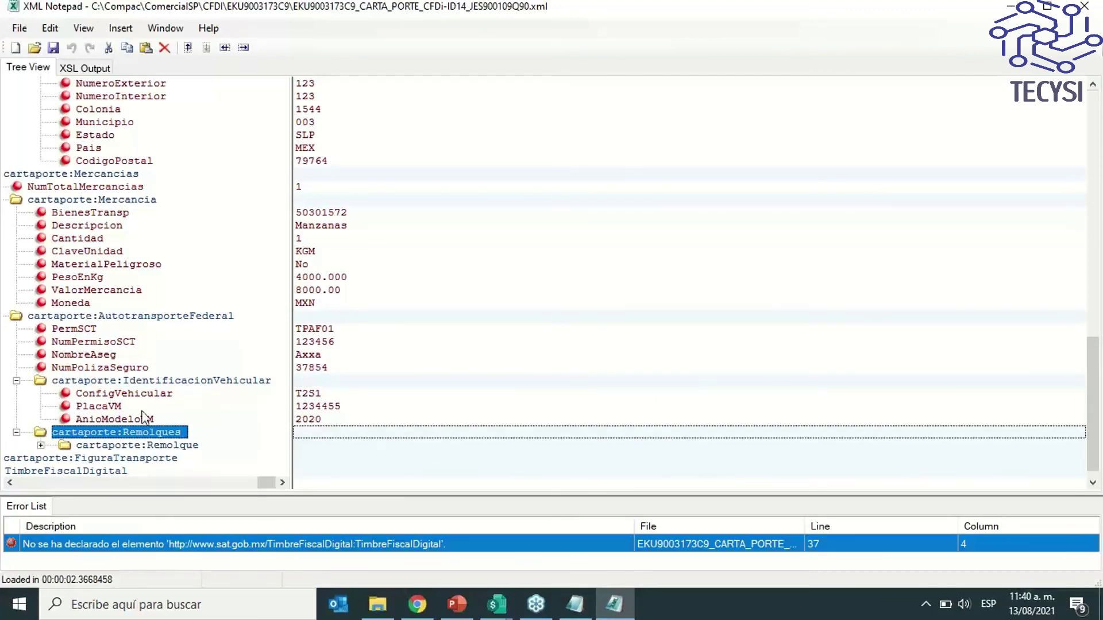
pyautogui.click(58, 447)
pyautogui.click(40, 445)
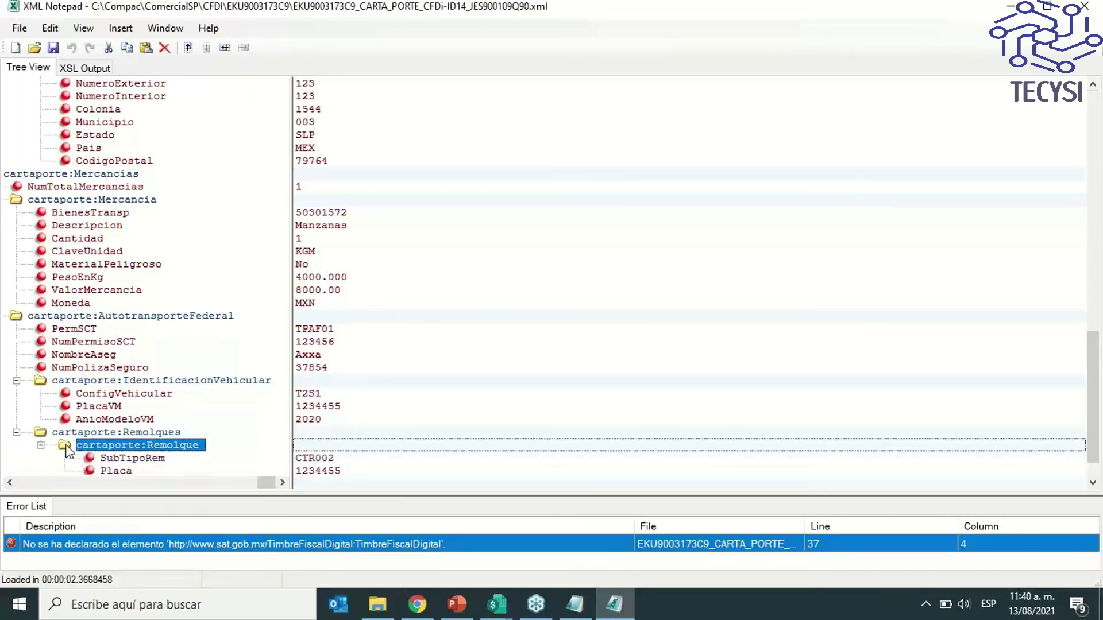
pyautogui.scroll(-1, 313, 438)
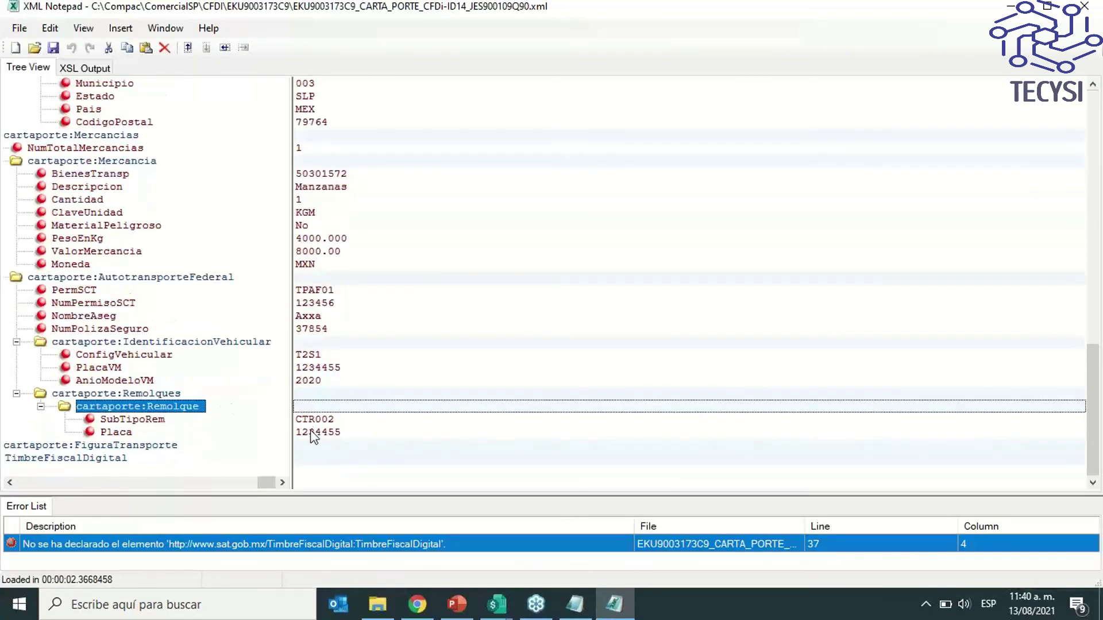
pyautogui.click(324, 291)
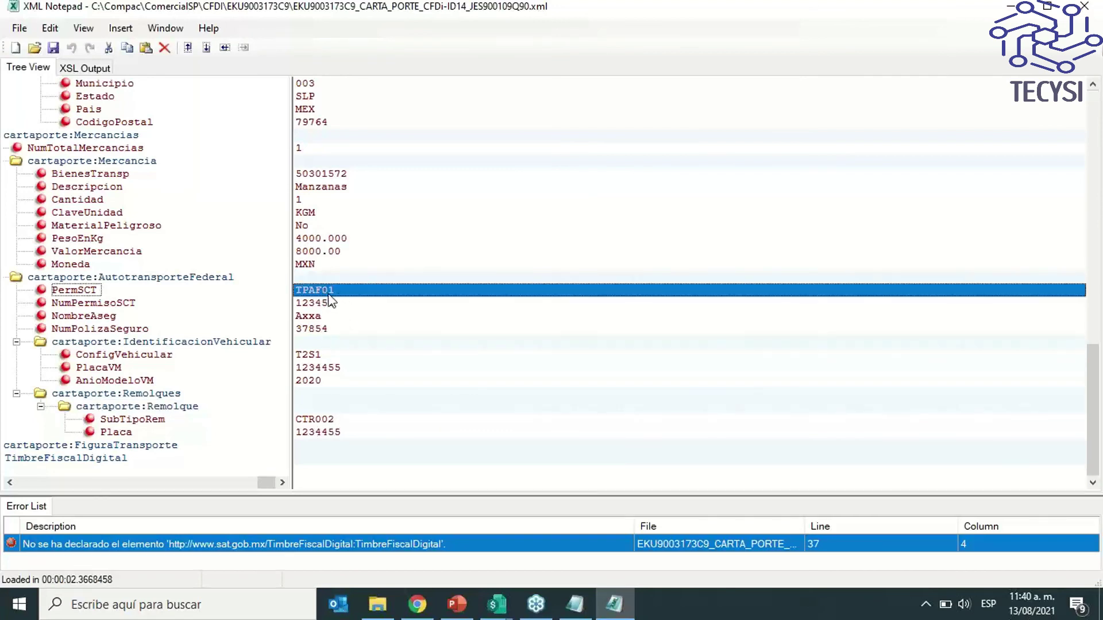
# Expand FiguraTransporte down to the Operador node and its Domicilio, and examine the operator's RFC, licence number, name and address attributes
pyautogui.click(10, 482)
pyautogui.click(10, 483)
pyautogui.click(11, 482)
pyautogui.click(10, 482)
pyautogui.click(10, 482)
pyautogui.click(11, 482)
pyautogui.click(10, 483)
pyautogui.click(11, 483)
pyautogui.click(196, 483)
pyautogui.moveTo(199, 487); pyautogui.dragTo(132, 483)
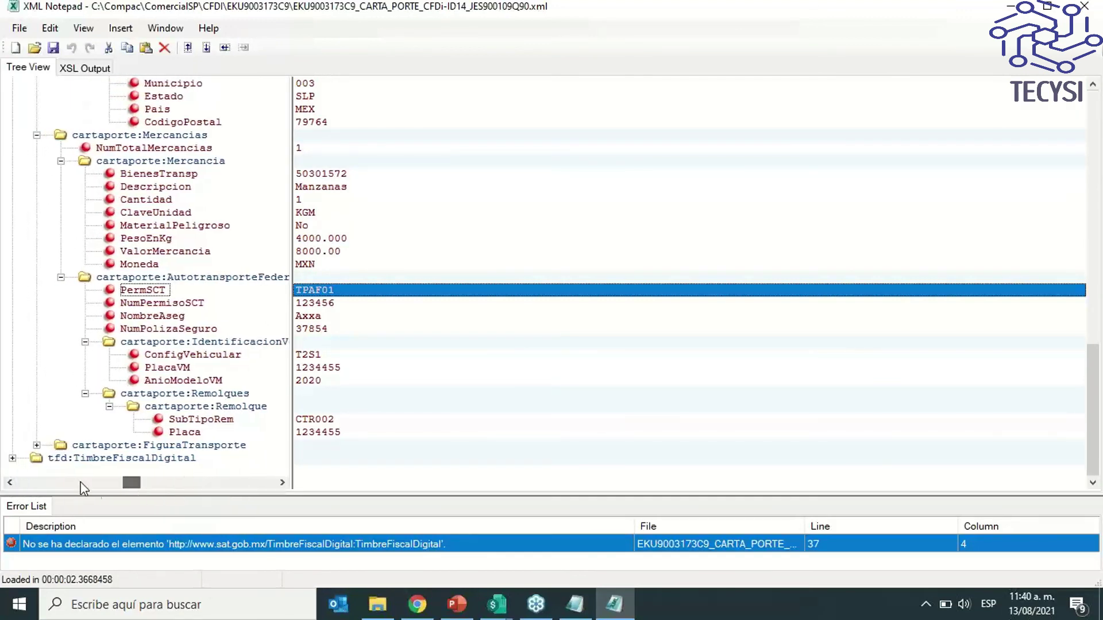
pyautogui.click(36, 445)
pyautogui.click(61, 445)
pyautogui.click(86, 445)
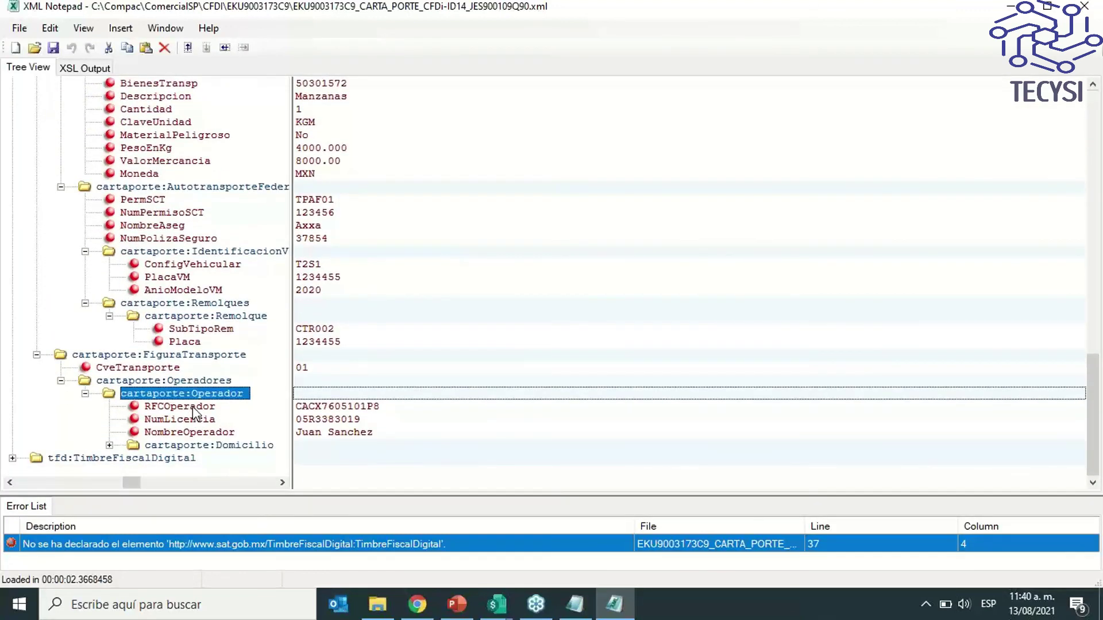
pyautogui.click(191, 406)
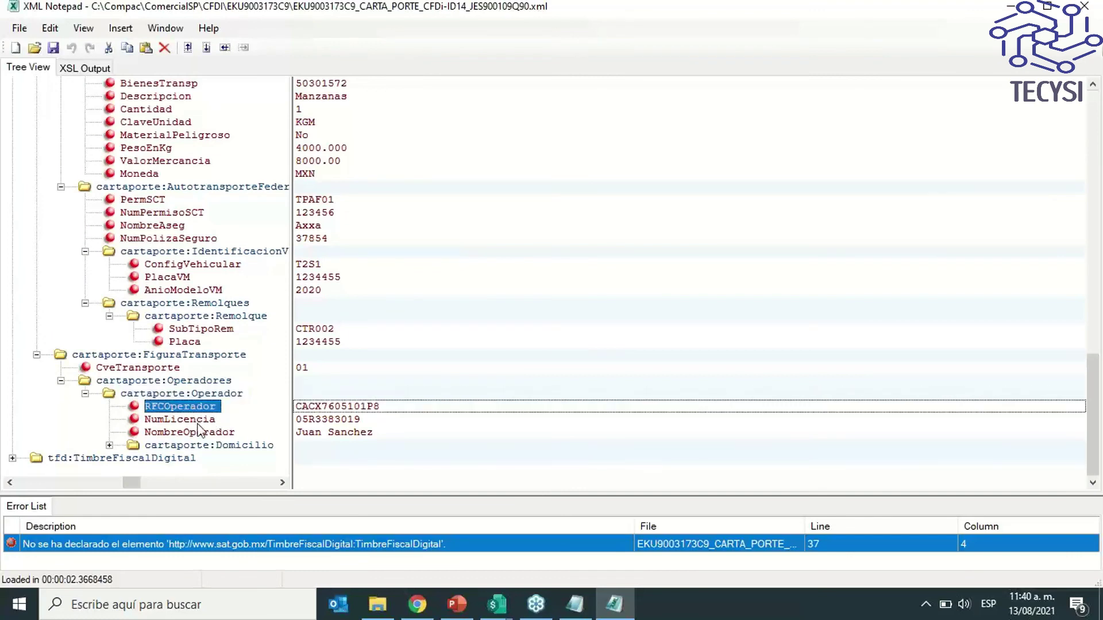
pyautogui.click(196, 423)
pyautogui.click(199, 435)
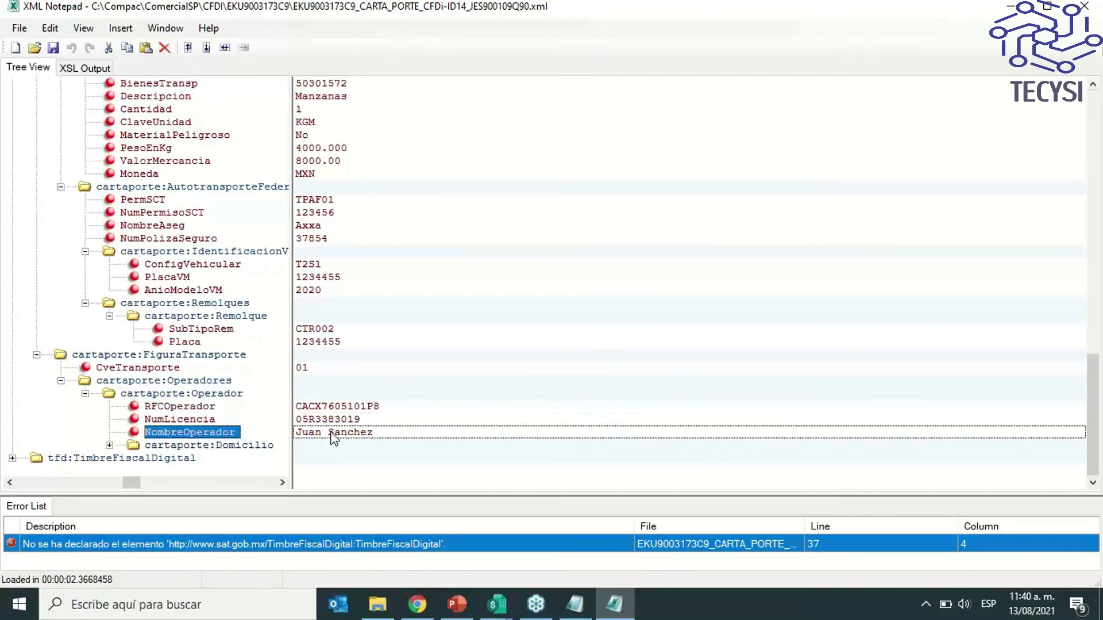
pyautogui.click(197, 423)
pyautogui.click(109, 446)
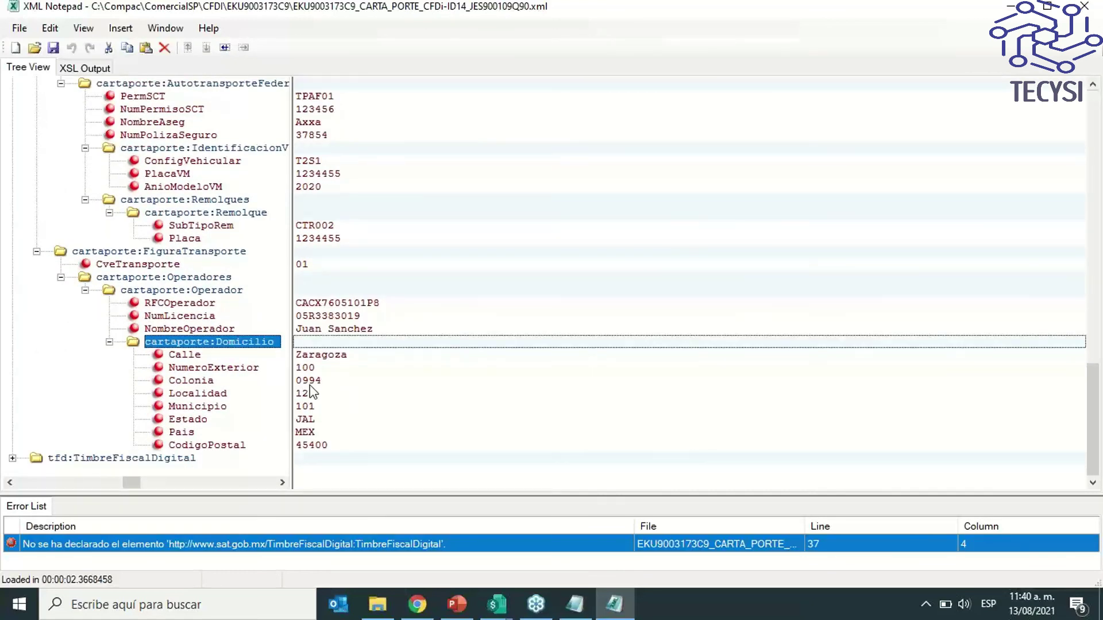
# Review the expanded Mercancias and Ubicaciones nodes of the CartaPorte complement once more
pyautogui.scroll(8, 273, 351)
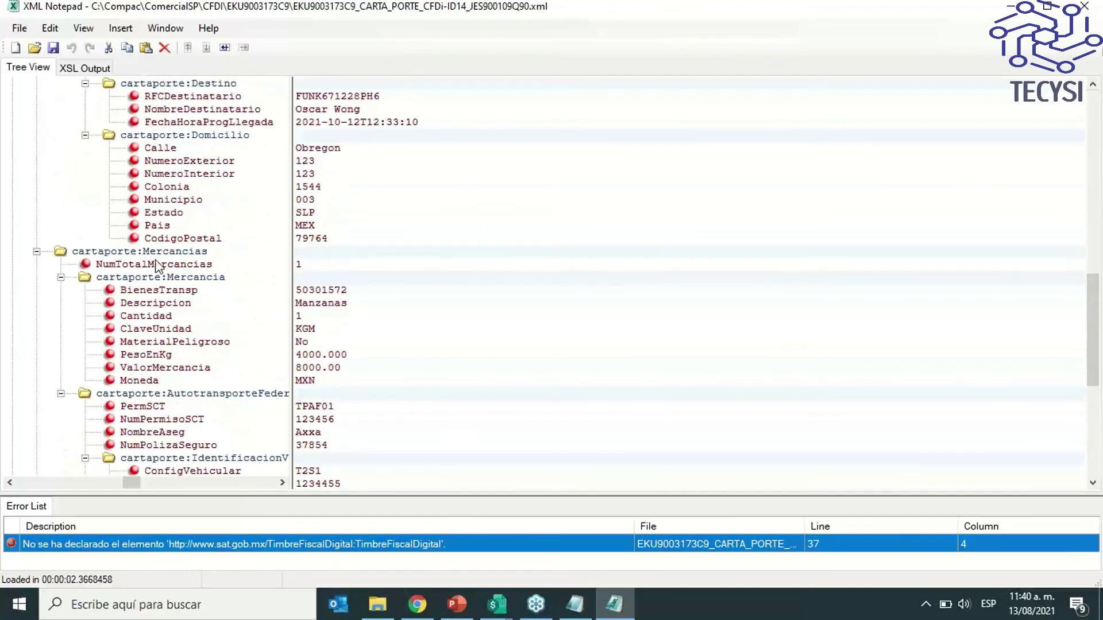
pyautogui.scroll(3, 195, 292)
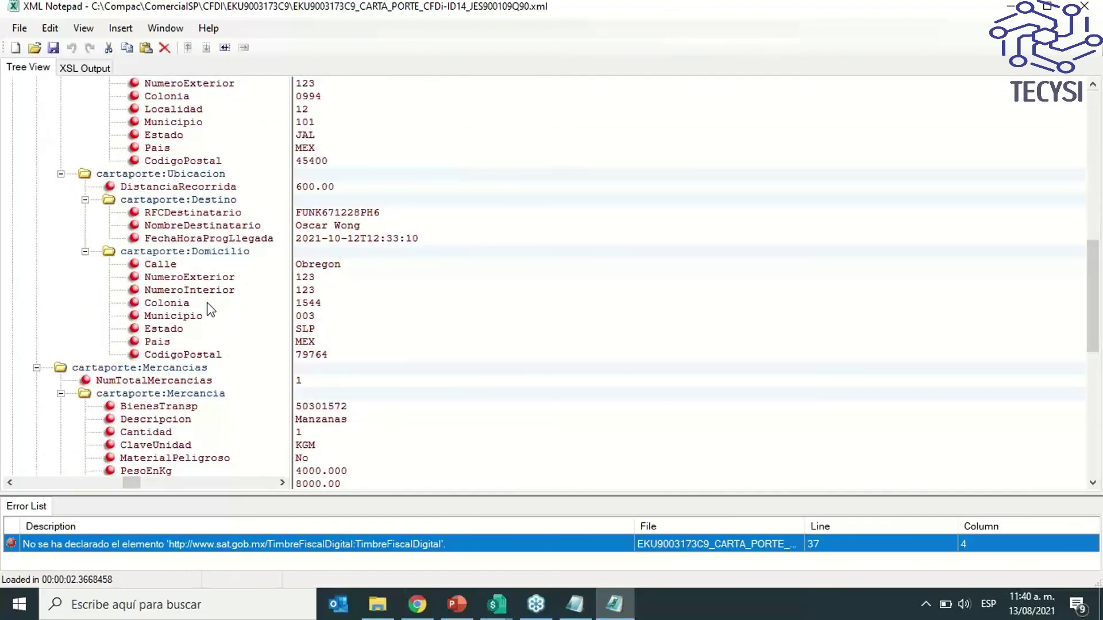
pyautogui.scroll(6, 207, 304)
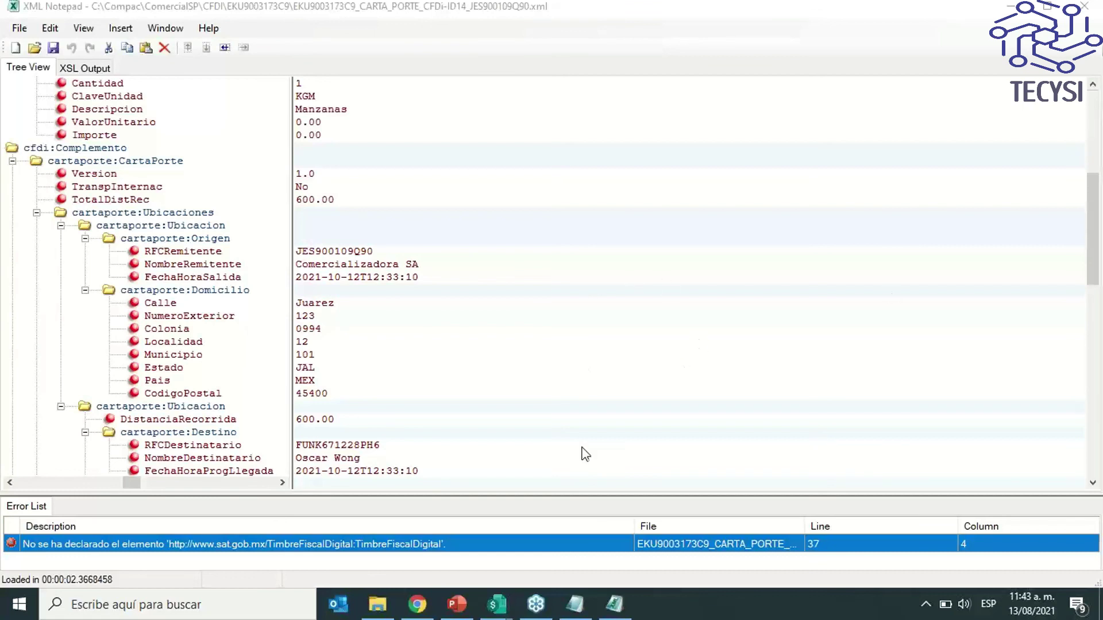
# Switch to the PowerPoint slide show, swap presenter view with the slide show, and display the "Traslado de mercancía por el Propietario - CFDI Traslado" slide
pyautogui.moveTo(495, 617)
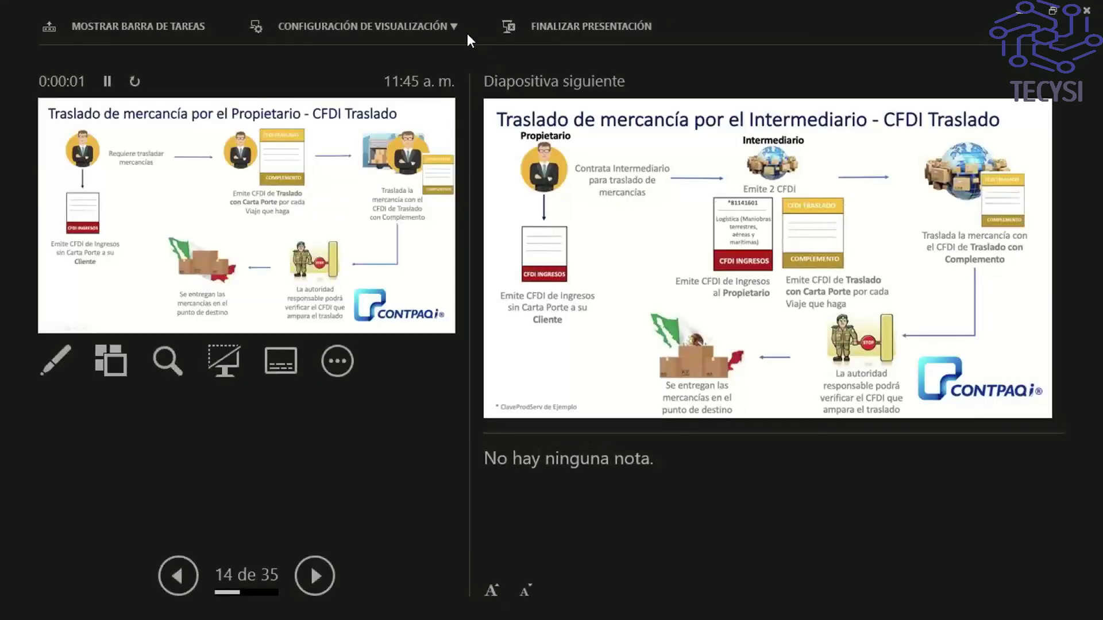
pyautogui.click(458, 23)
pyautogui.click(328, 58)
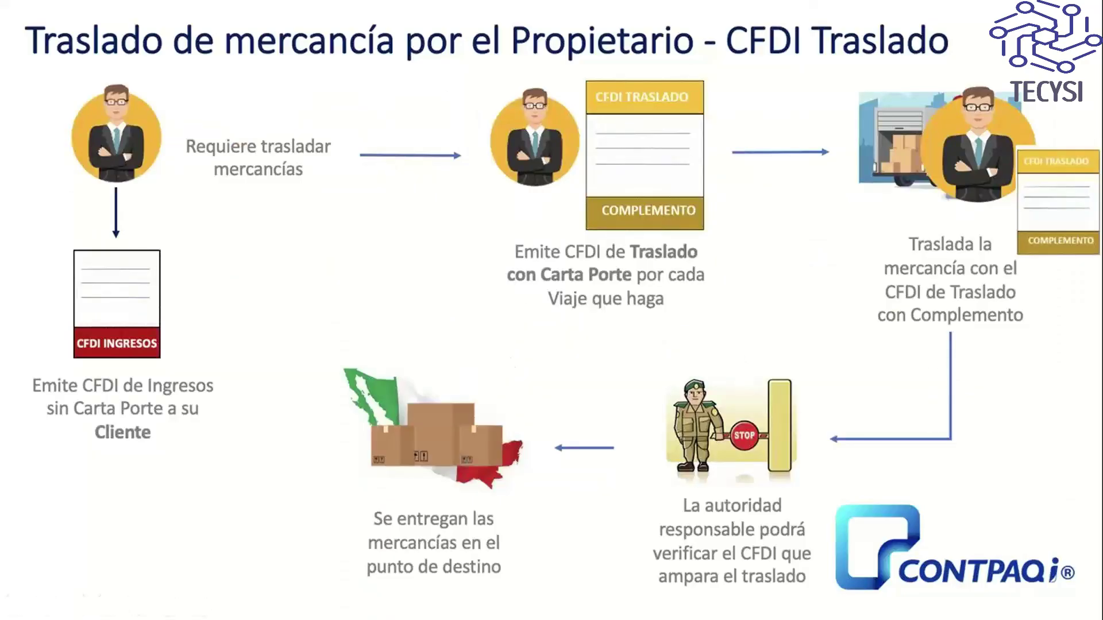
pyautogui.press('Left')
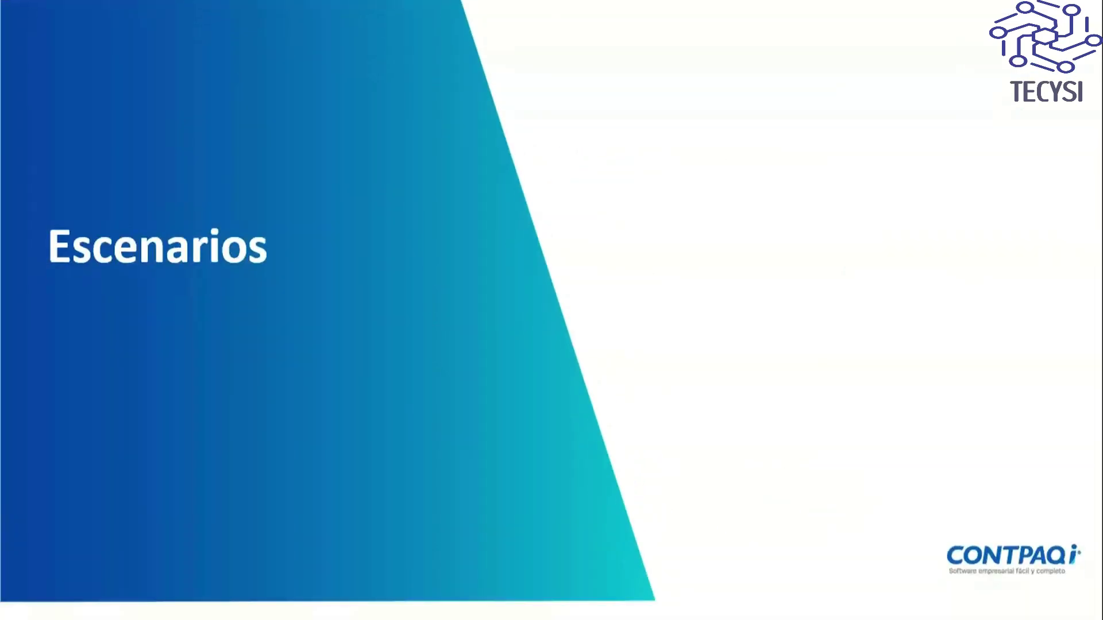
pyautogui.press('Right')
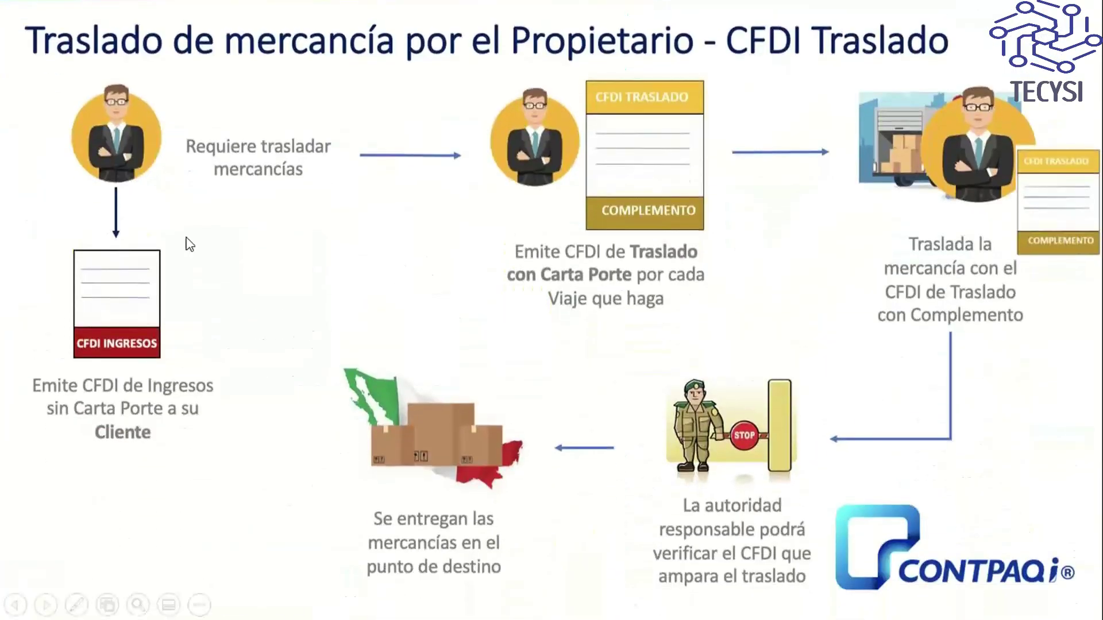